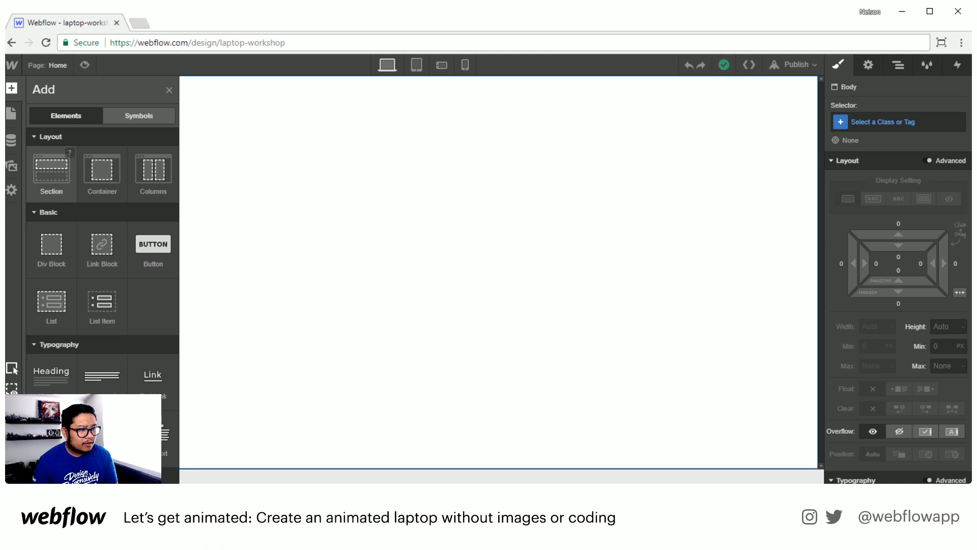
# Step: Add a section to the page with the class wrapper and set its height to 100 vh
pyautogui.moveTo(51, 168); pyautogui.dragTo(363, 250)
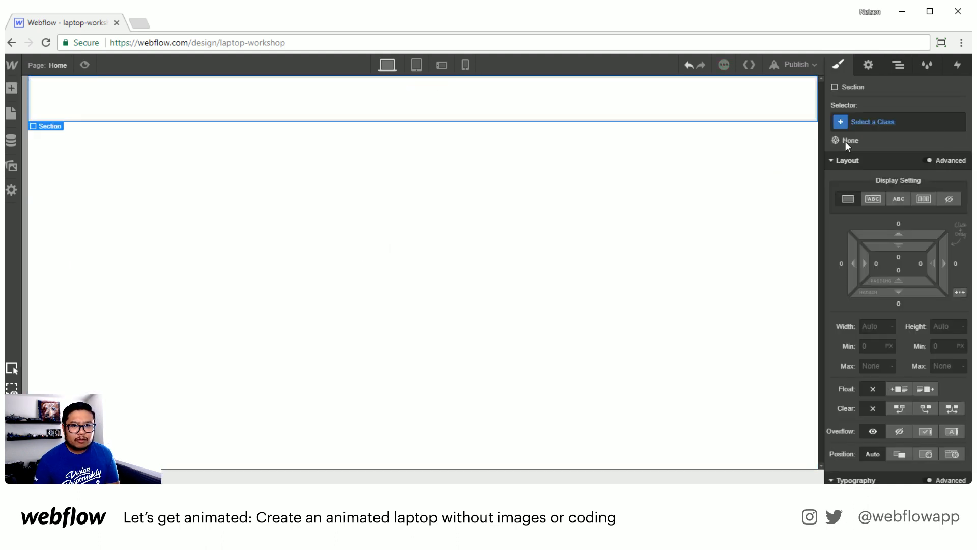
pyautogui.click(875, 121)
pyautogui.write('wrapper')
pyautogui.press('Return')
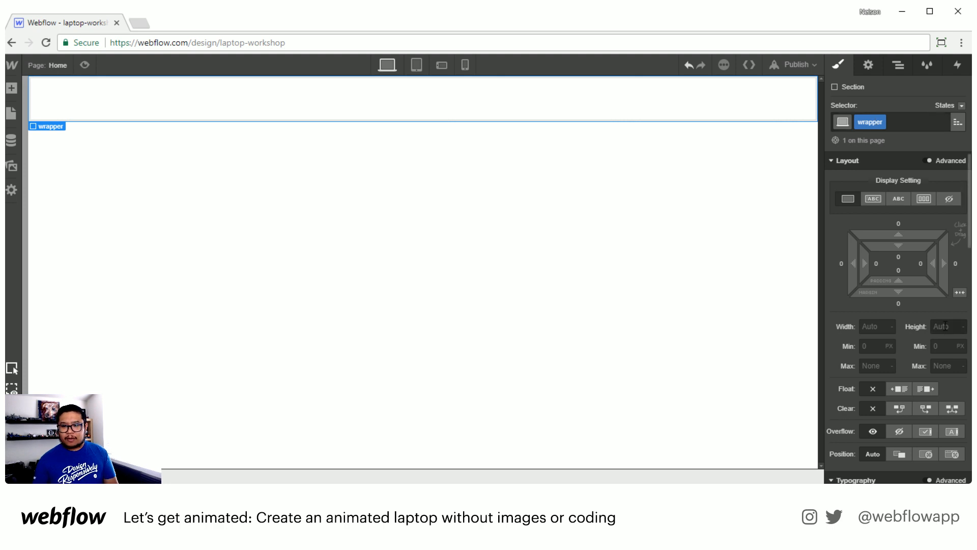
pyautogui.click(941, 326)
pyautogui.write('100vh')
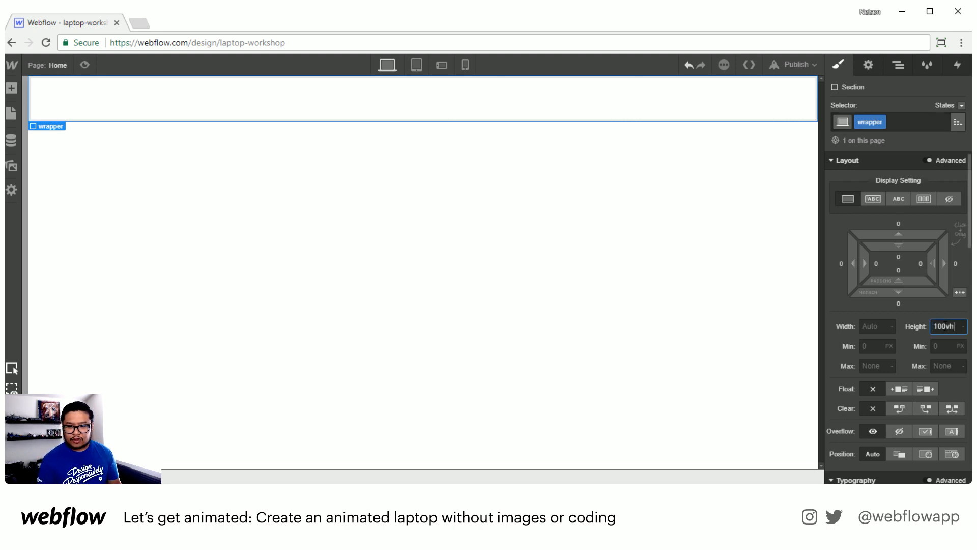
pyautogui.press('Return')
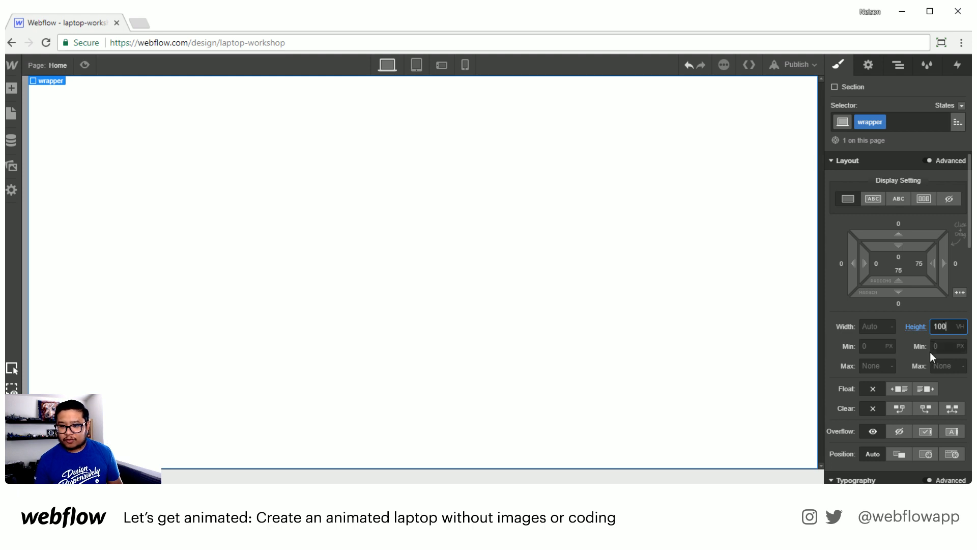
# Step: Give the wrapper a linear background gradient running from medium gray at the start to light gray at the end
pyautogui.scroll(-2, 930, 352)
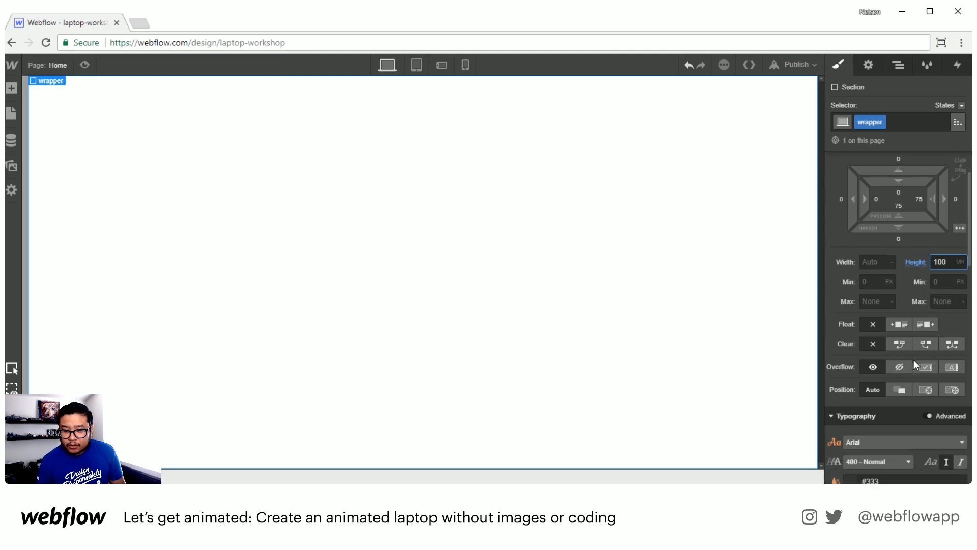
pyautogui.scroll(-8, 915, 360)
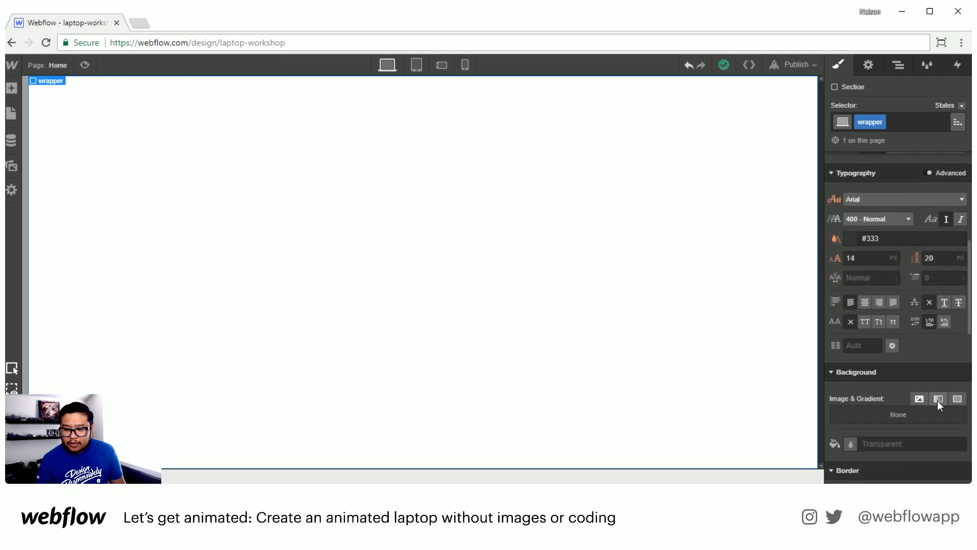
pyautogui.click(942, 398)
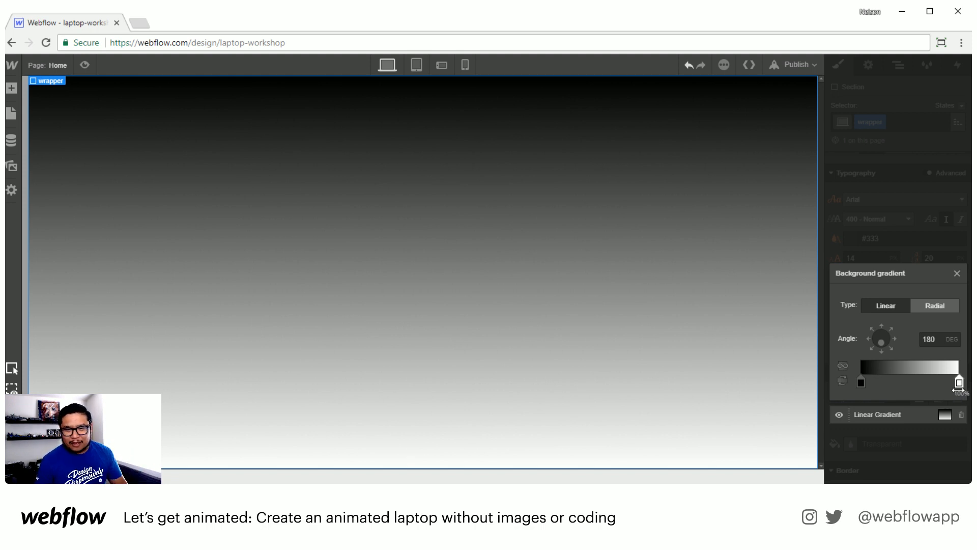
pyautogui.click(861, 383)
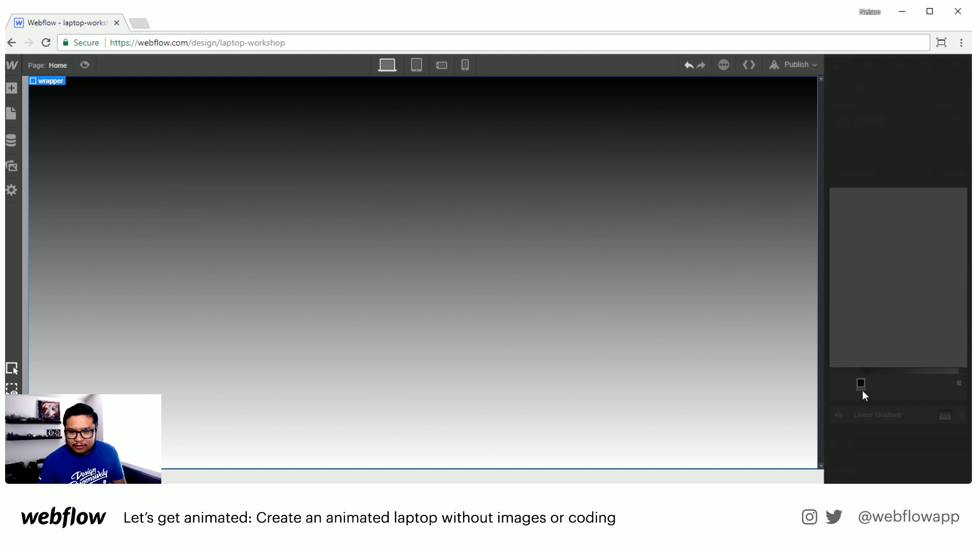
pyautogui.moveTo(881, 253)
pyautogui.mouseDown()
pyautogui.moveTo(838, 239)
pyautogui.moveTo(880, 255)
pyautogui.moveTo(849, 212)
pyautogui.mouseUp()
pyautogui.click(900, 182)
pyautogui.click(959, 383)
pyautogui.click(891, 182)
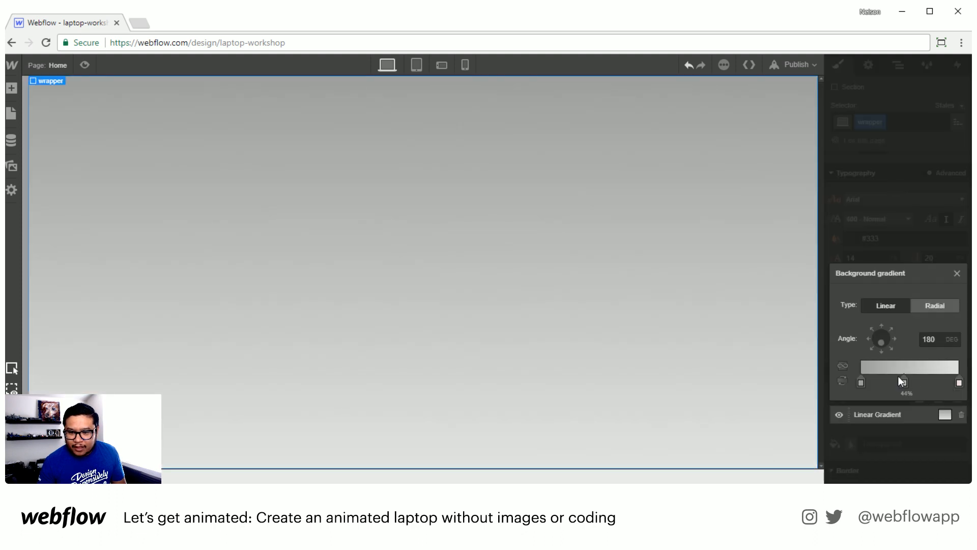
# Step: Add a stop near 44% of the gradient and color it #a3a3a3
pyautogui.click(905, 382)
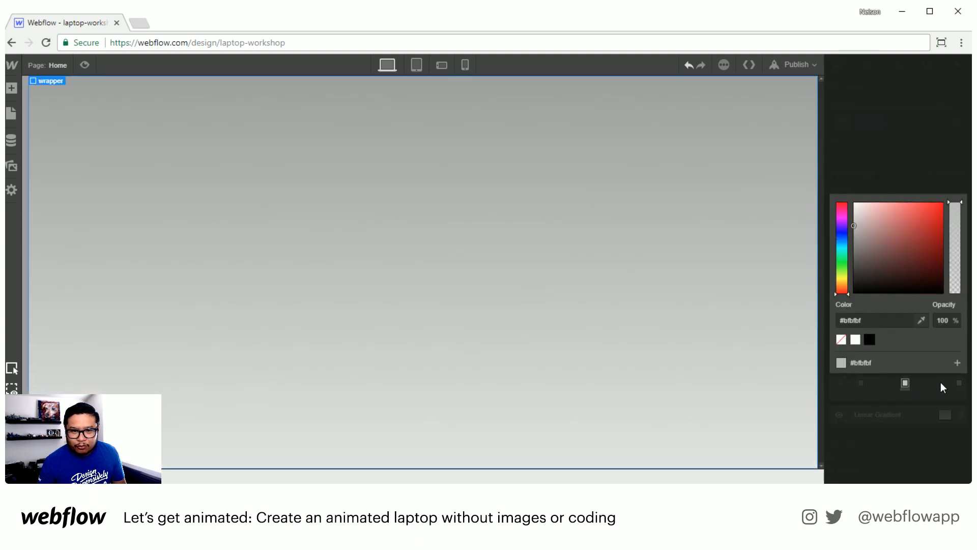
pyautogui.moveTo(883, 236); pyautogui.dragTo(846, 235)
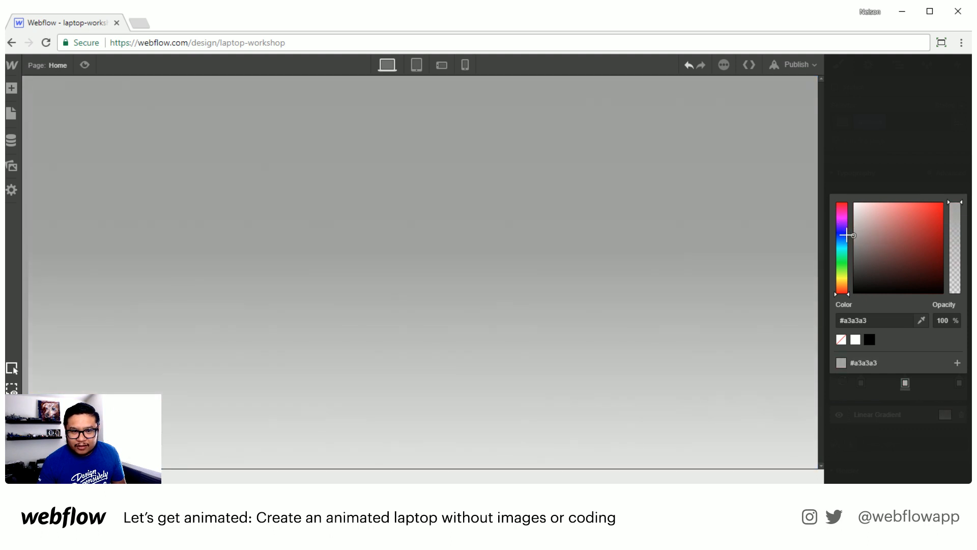
pyautogui.click(885, 190)
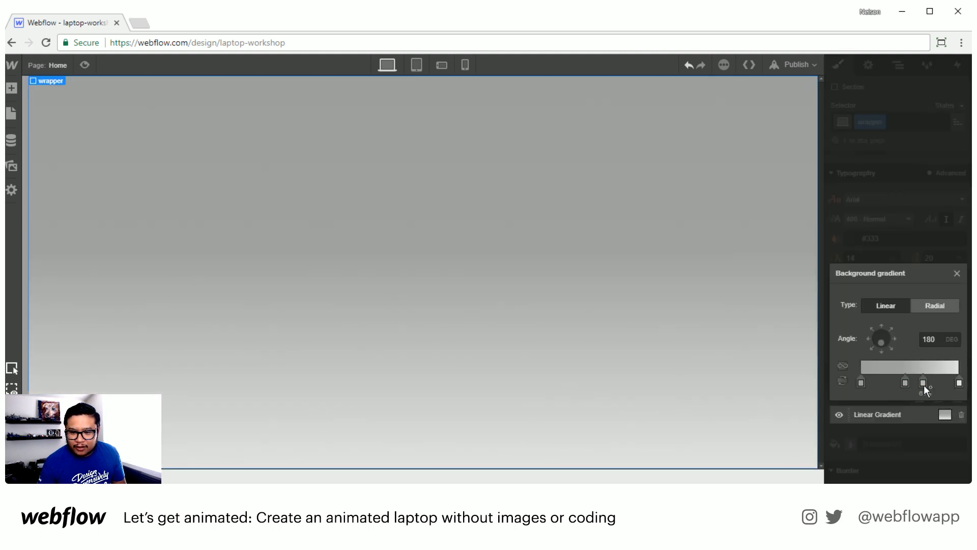
# Step: Add another gradient stop at about 55% and color it #d4d4d4
pyautogui.moveTo(925, 380); pyautogui.dragTo(918, 380)
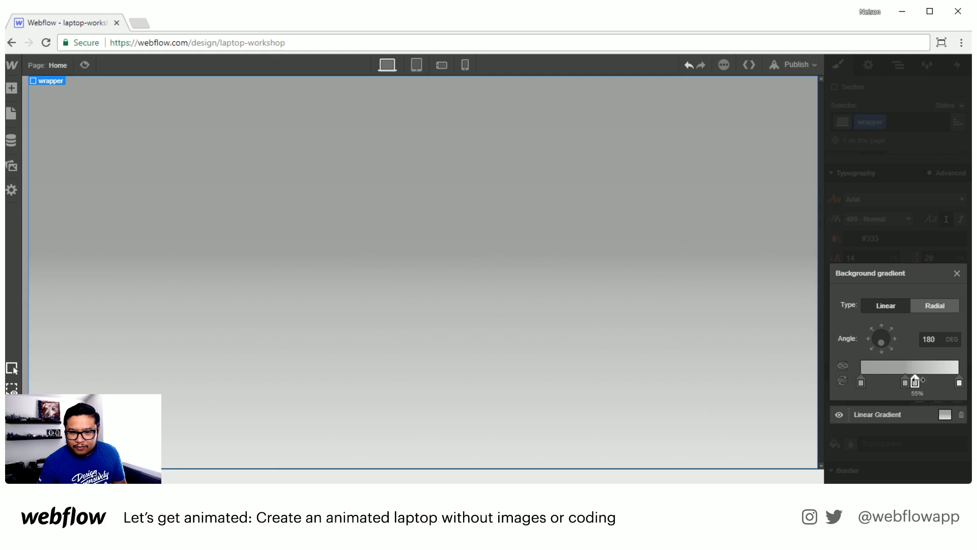
pyautogui.click(917, 381)
pyautogui.moveTo(883, 254); pyautogui.dragTo(843, 217)
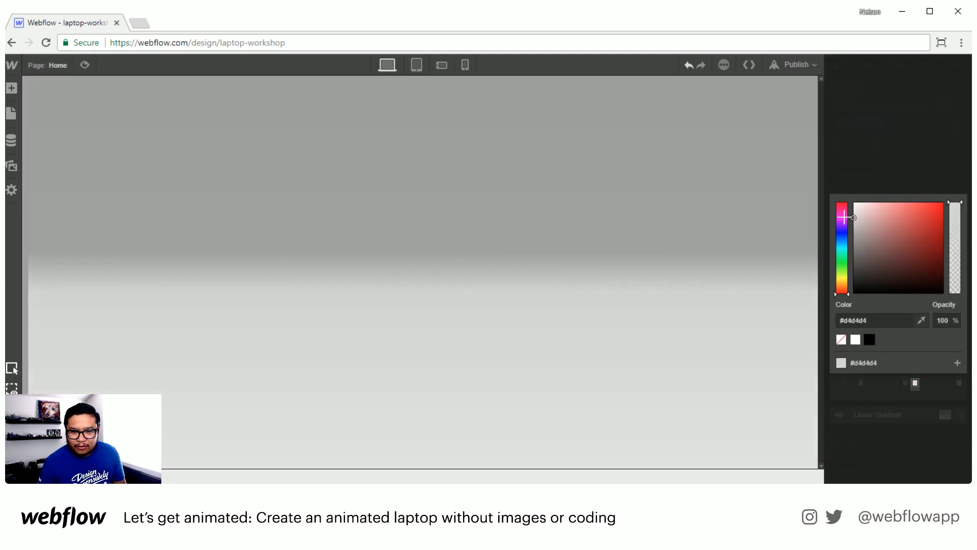
pyautogui.click(941, 183)
# Step: Move the darker middle gradient stop to about 47% and recolor the first stop #a5a5a5
pyautogui.moveTo(903, 385)
pyautogui.mouseDown()
pyautogui.moveTo(914, 384)
pyautogui.moveTo(906, 385)
pyautogui.mouseUp()
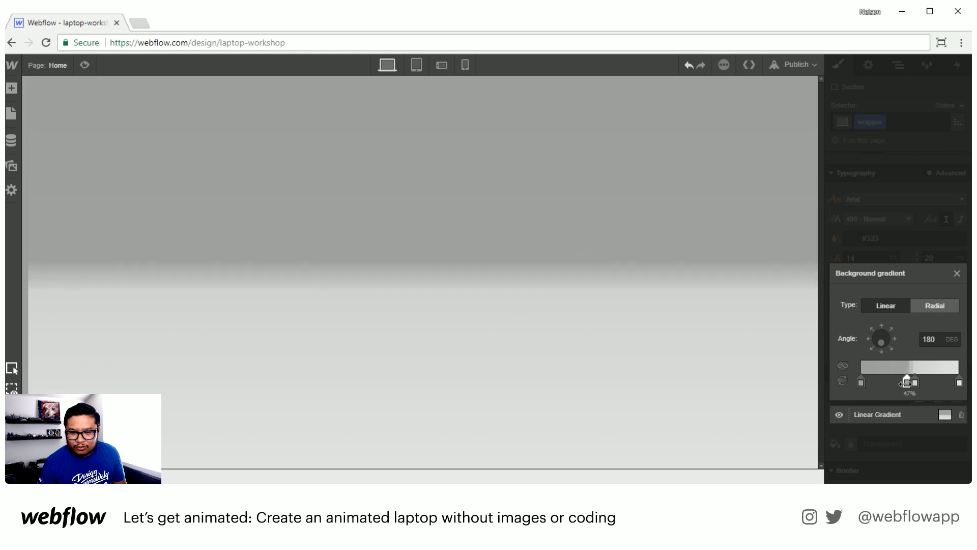
pyautogui.click(861, 383)
pyautogui.moveTo(873, 230); pyautogui.dragTo(844, 234)
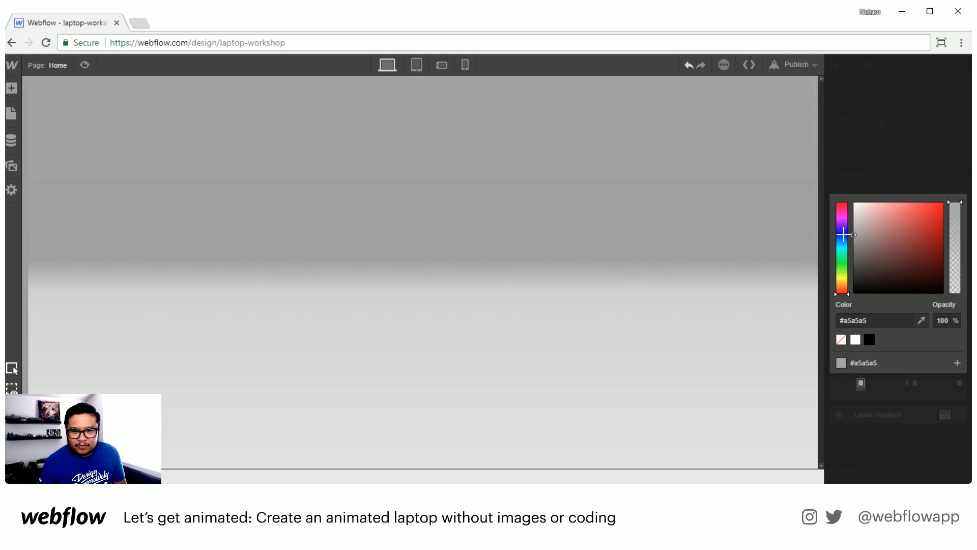
pyautogui.click(891, 149)
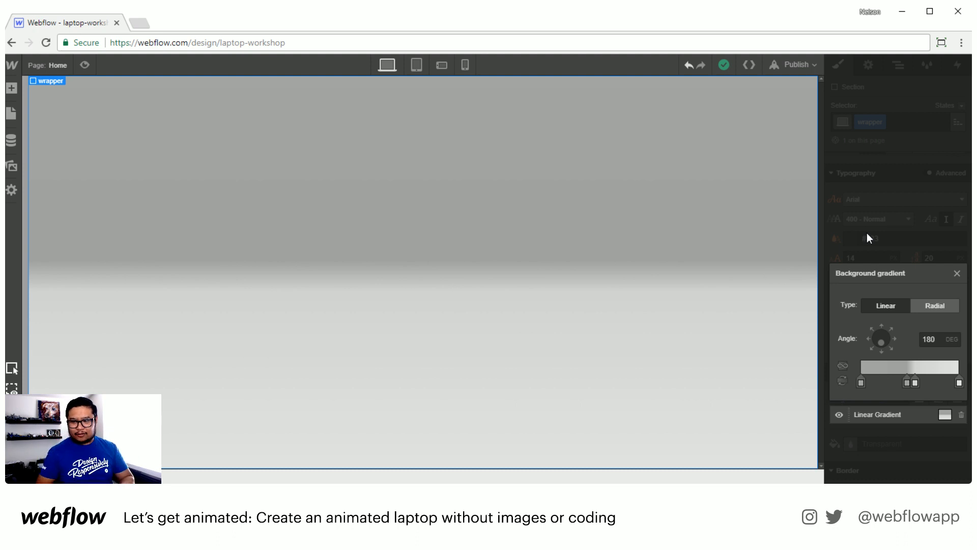
pyautogui.click(957, 273)
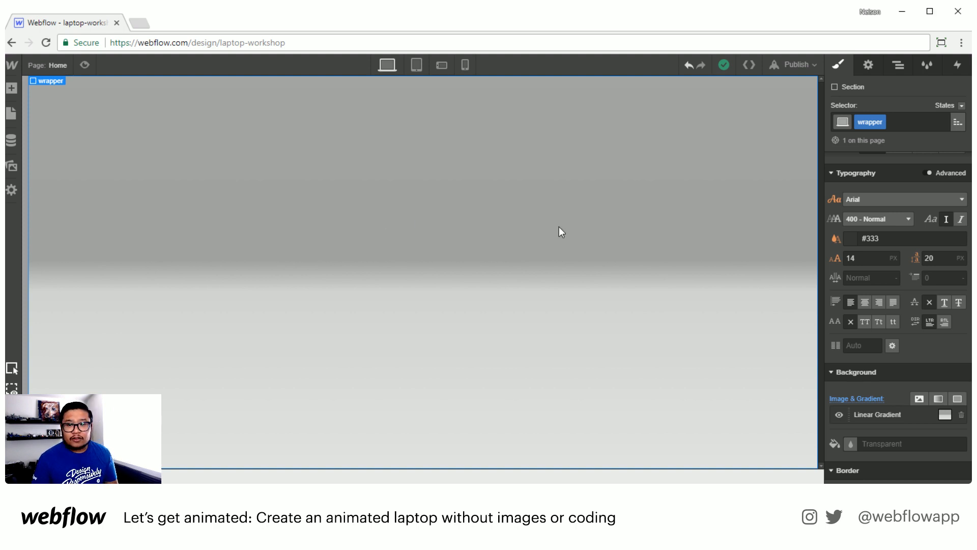
# Step: Set the wrapper to a horizontal flex layout with its children centered both horizontally and vertically
pyautogui.scroll(6, 891, 305)
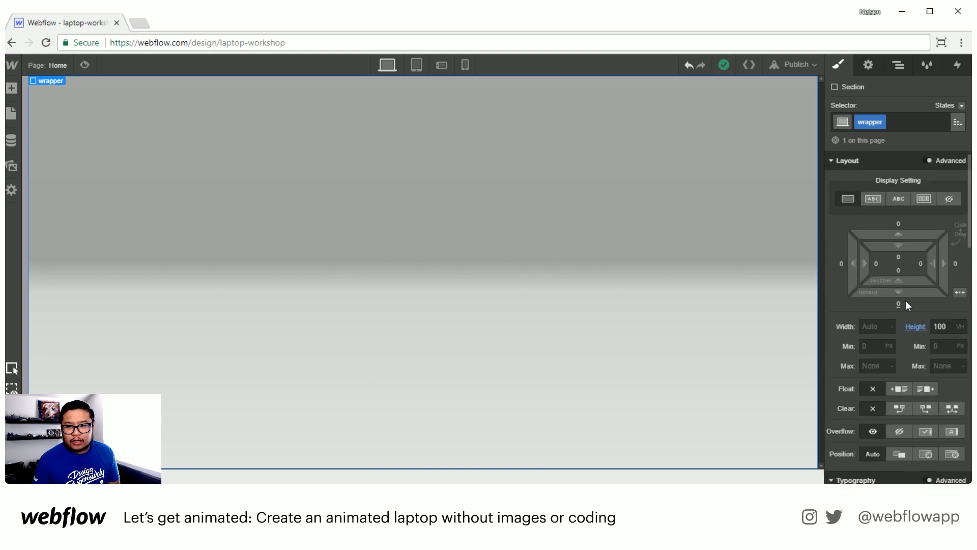
pyautogui.click(927, 200)
pyautogui.click(871, 253)
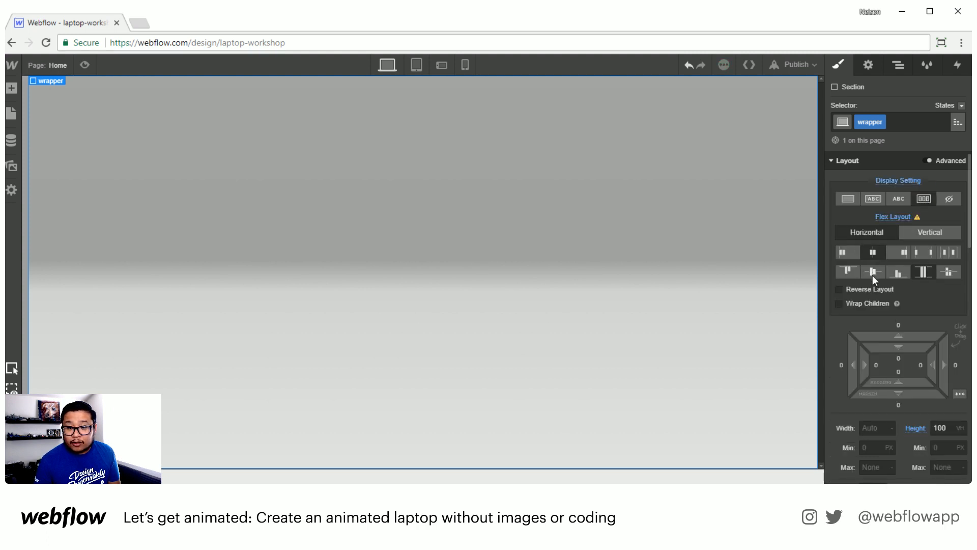
pyautogui.click(872, 273)
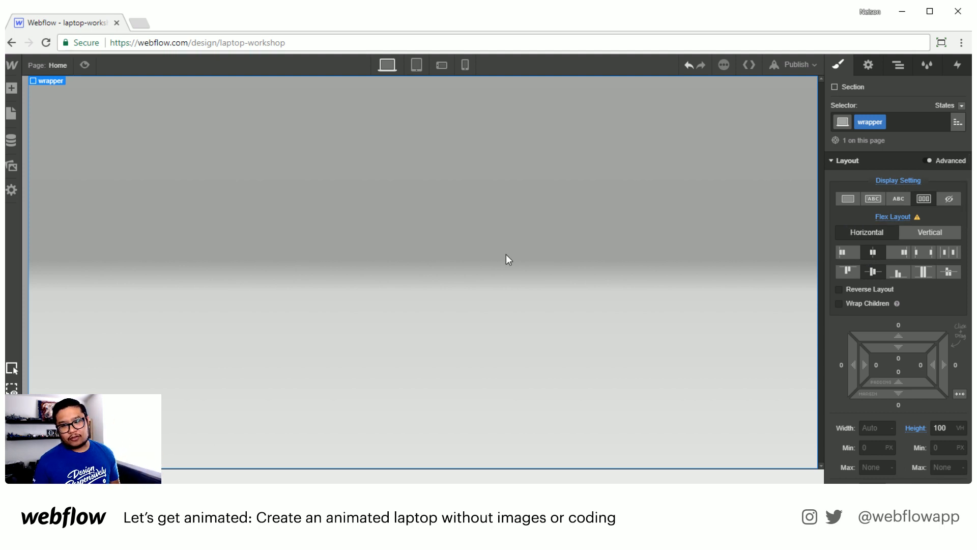
# Step: Add a div block inside the wrapper and give it the class laptop
pyautogui.press('a')
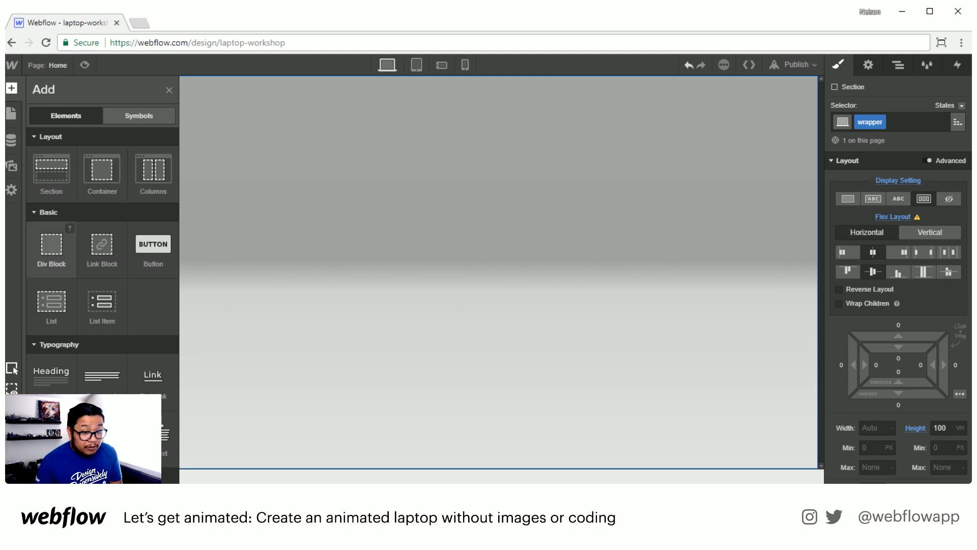
pyautogui.moveTo(51, 249); pyautogui.dragTo(365, 331)
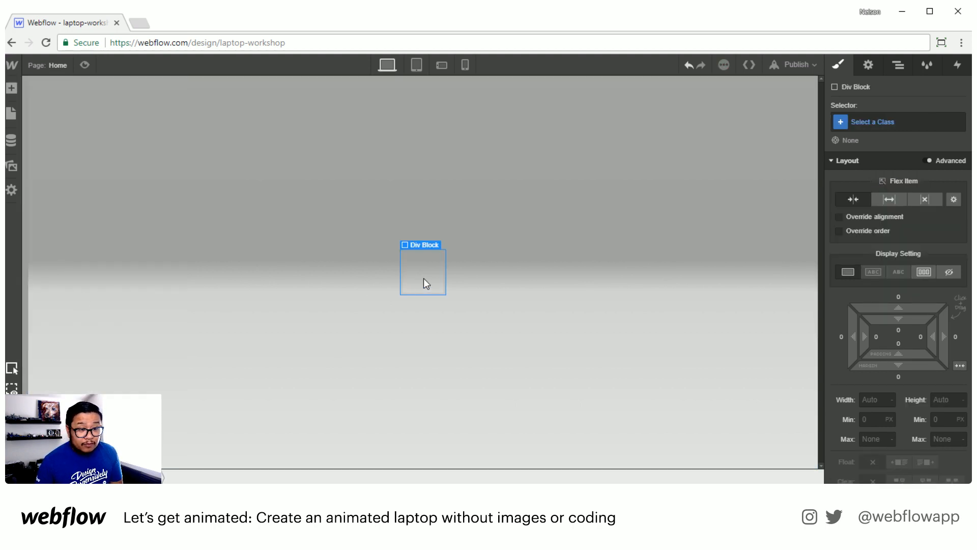
pyautogui.click(897, 121)
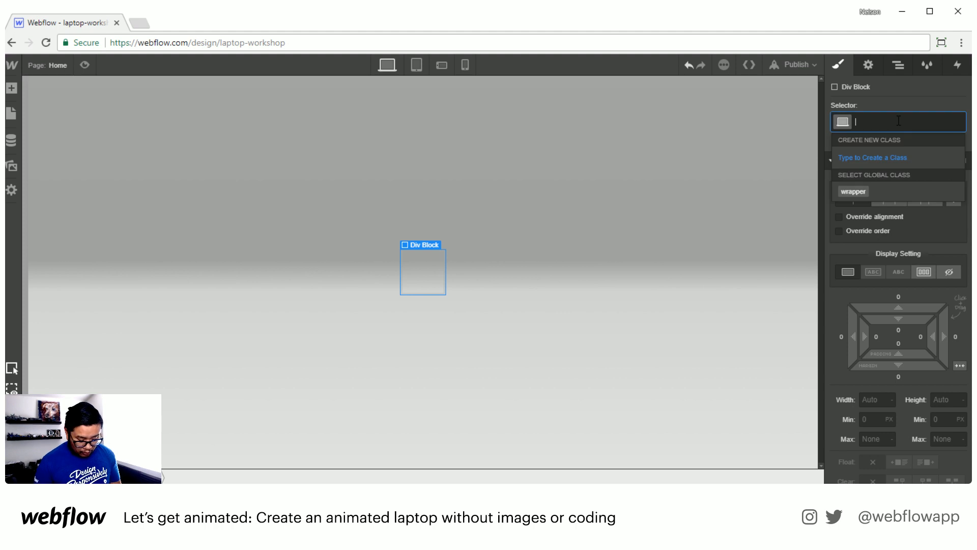
pyautogui.write('laptop')
pyautogui.press('Return')
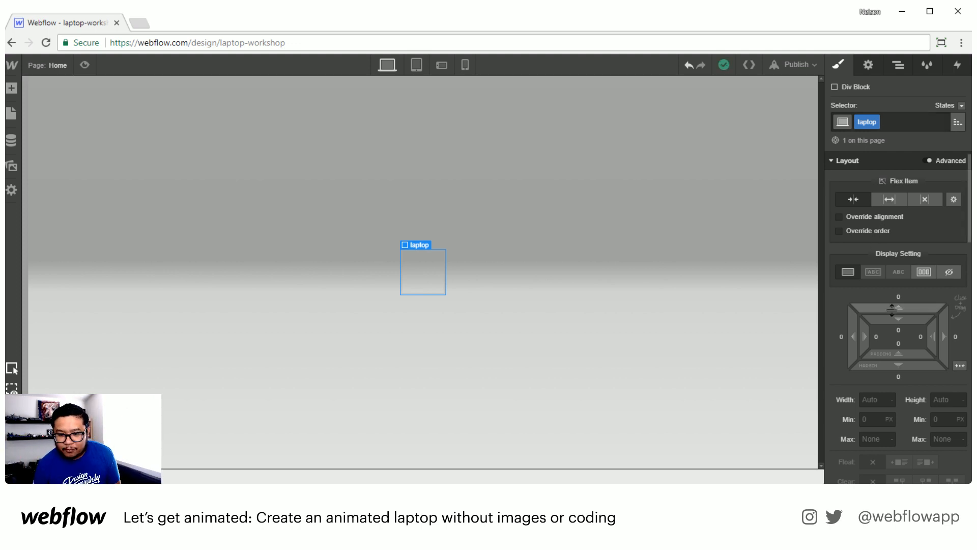
# Step: Set the laptop div's width to 420 px and its height to 250 px
pyautogui.scroll(-2, 875, 351)
pyautogui.click(877, 341)
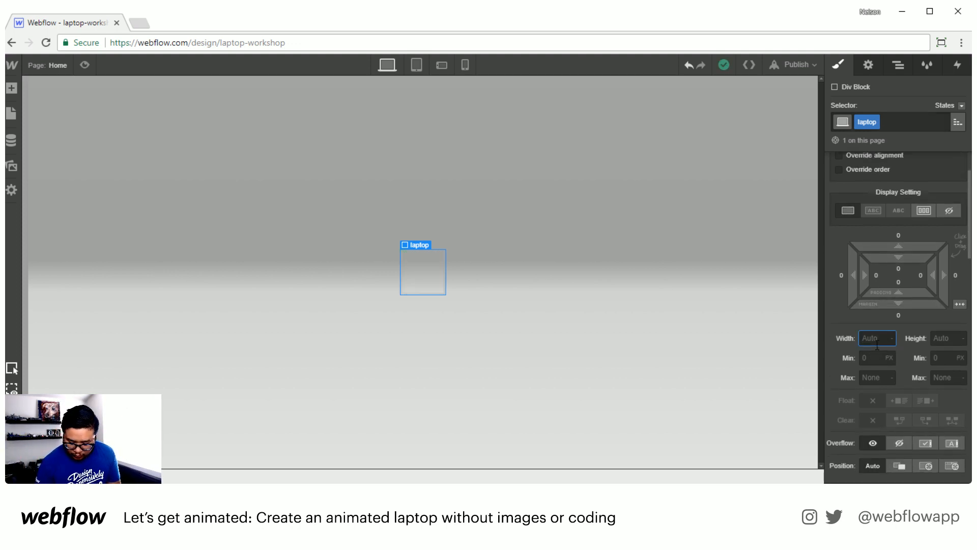
pyautogui.write('420')
pyautogui.press('Tab')
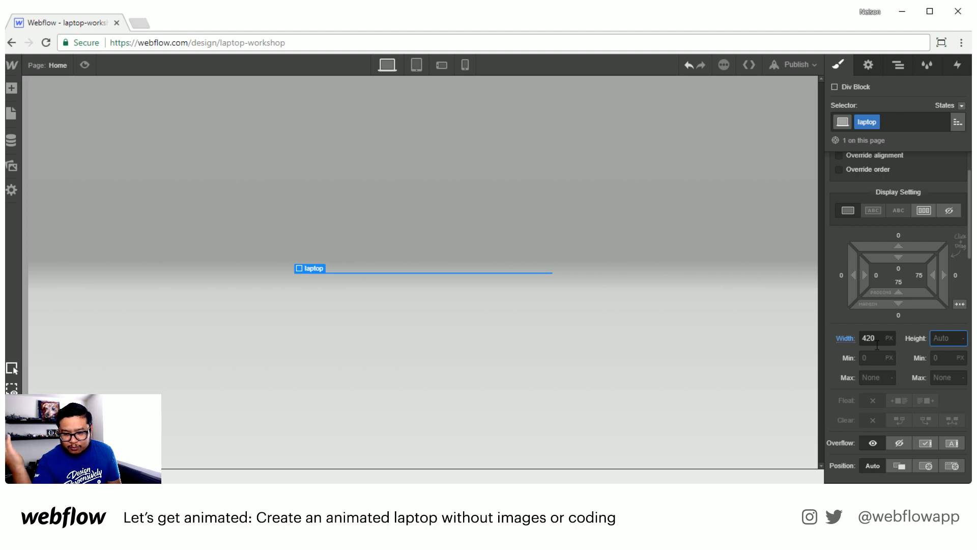
pyautogui.write('250')
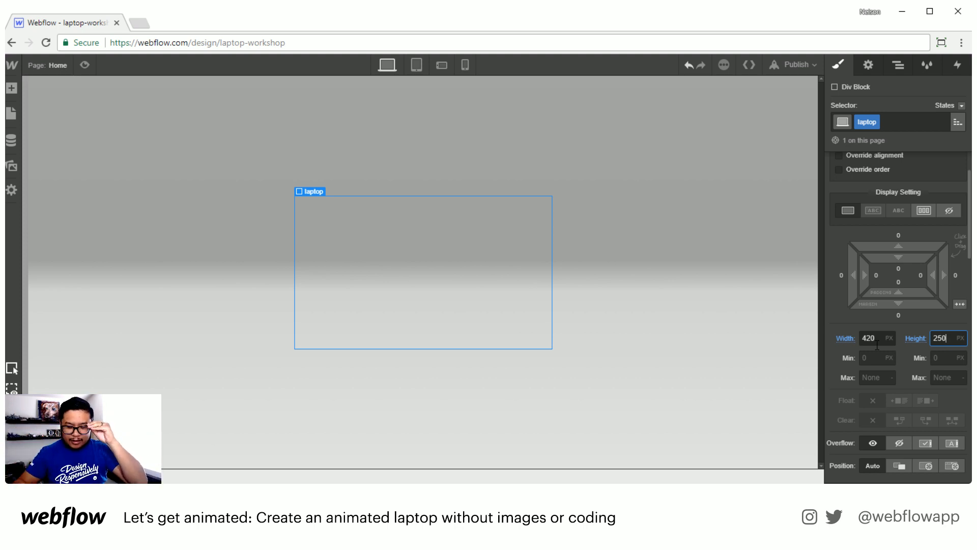
# Step: Nest a div block inside the laptop element, duplicate it there, and select the first of the two blocks
pyautogui.scroll(-3, 885, 383)
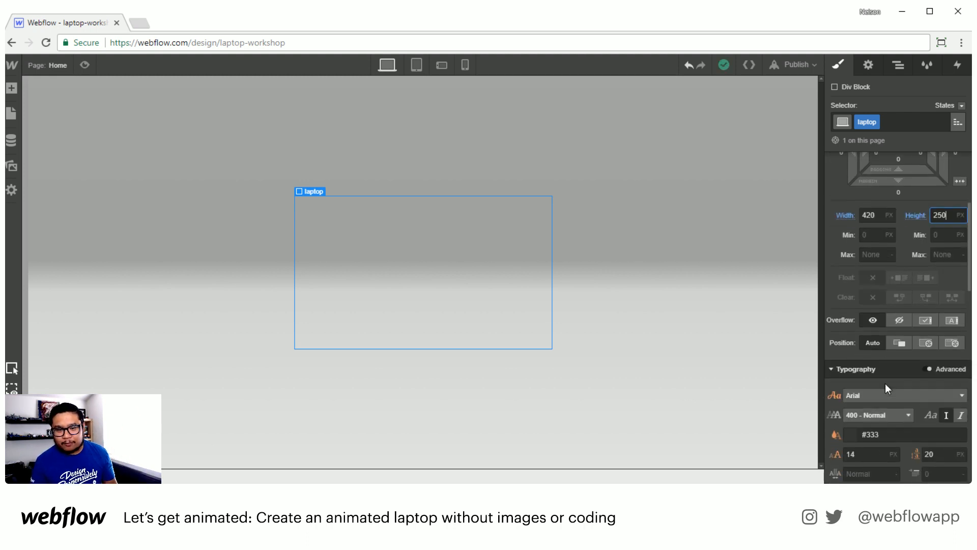
pyautogui.scroll(-2, 885, 383)
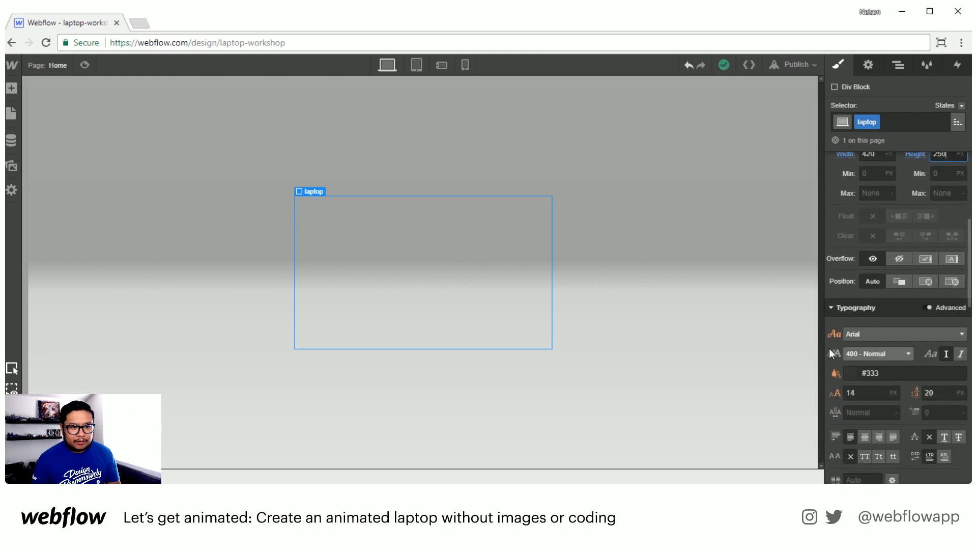
pyautogui.click(898, 65)
pyautogui.press('a')
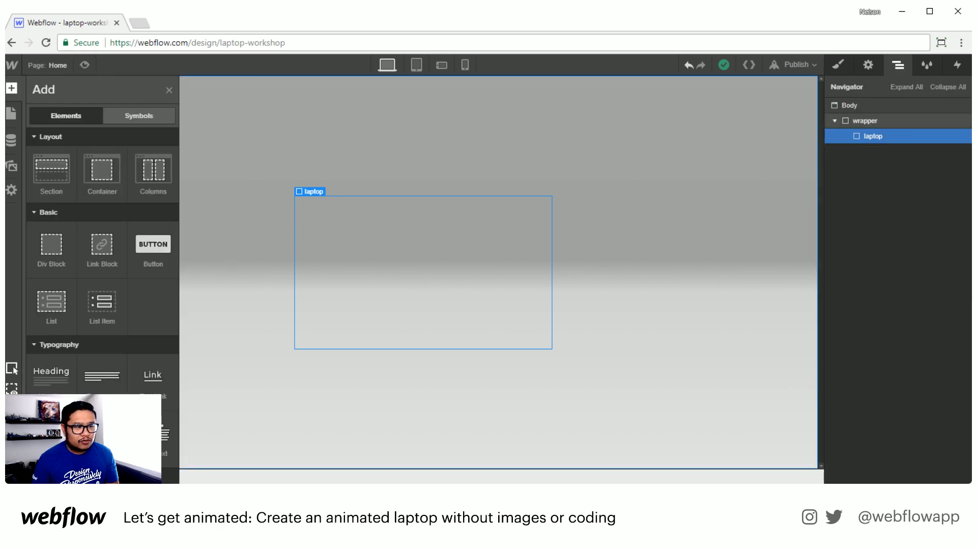
pyautogui.moveTo(51, 249); pyautogui.dragTo(897, 157)
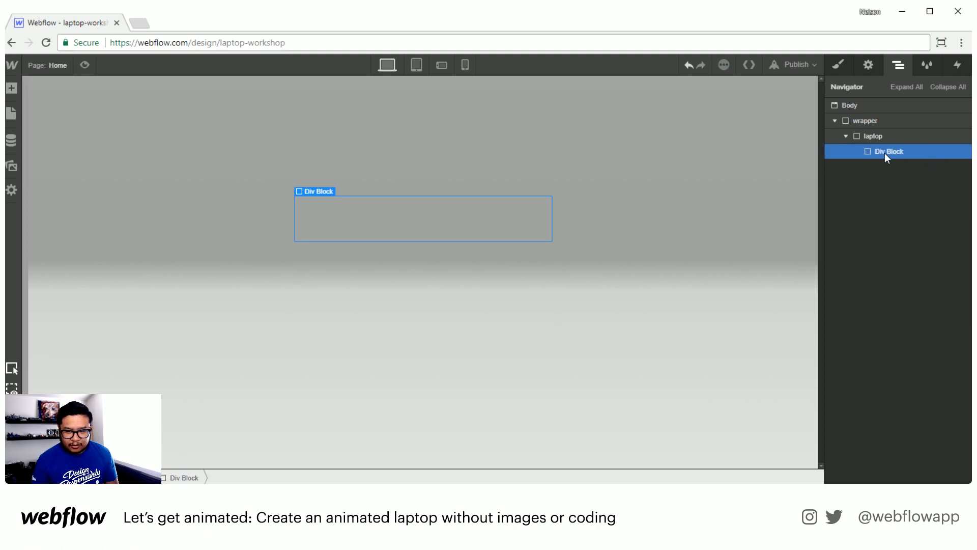
pyautogui.hotkey('ctrl', 'v')
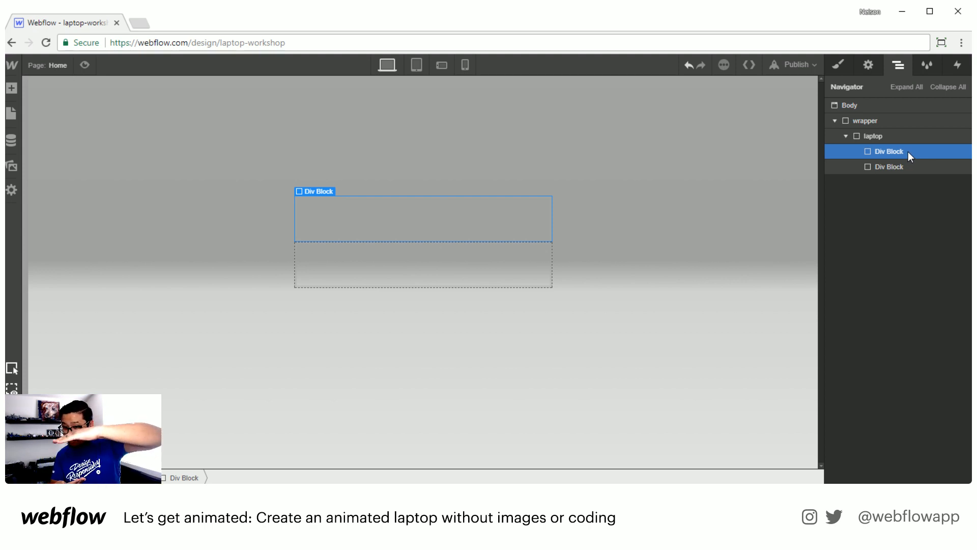
pyautogui.click(895, 168)
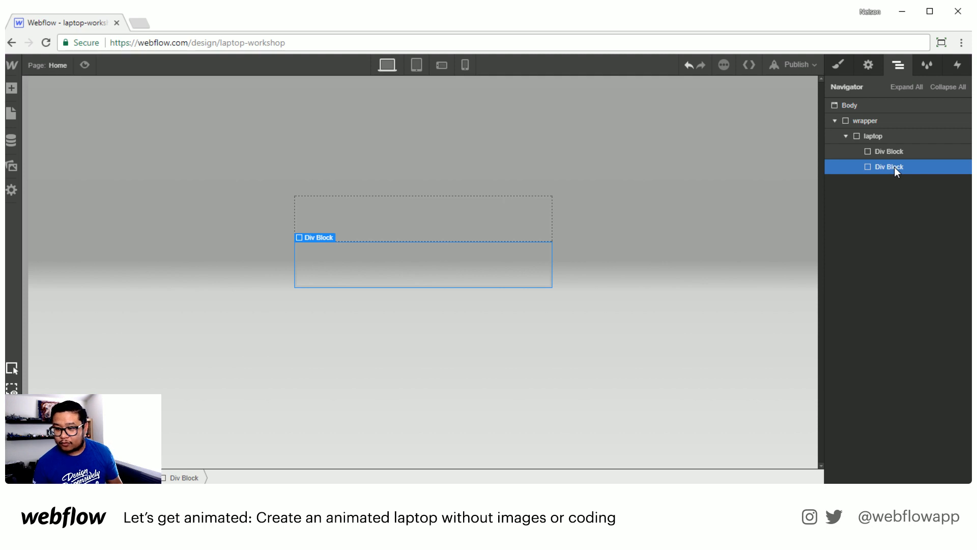
pyautogui.click(891, 151)
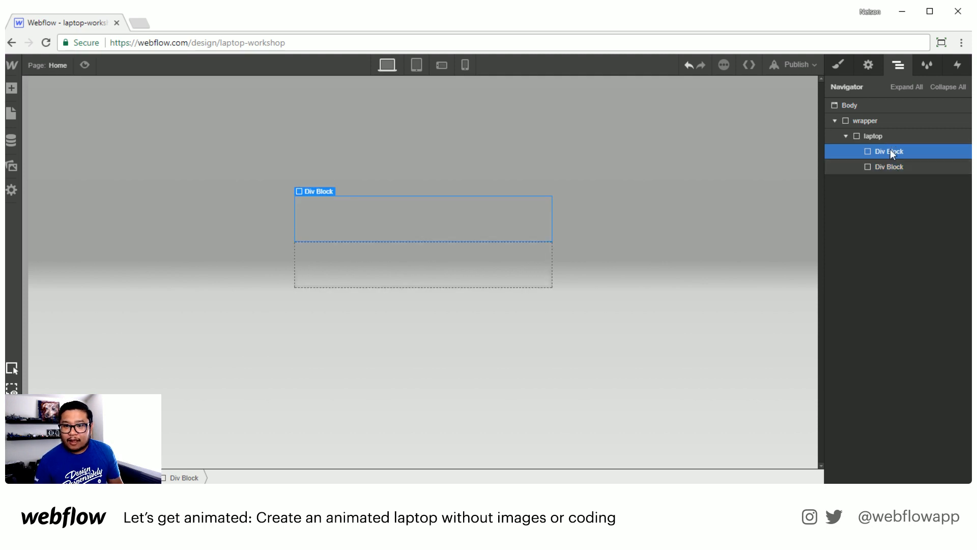
# Step: Give the first div block inside the laptop element the class laptop top
pyautogui.click(836, 67)
pyautogui.click(876, 123)
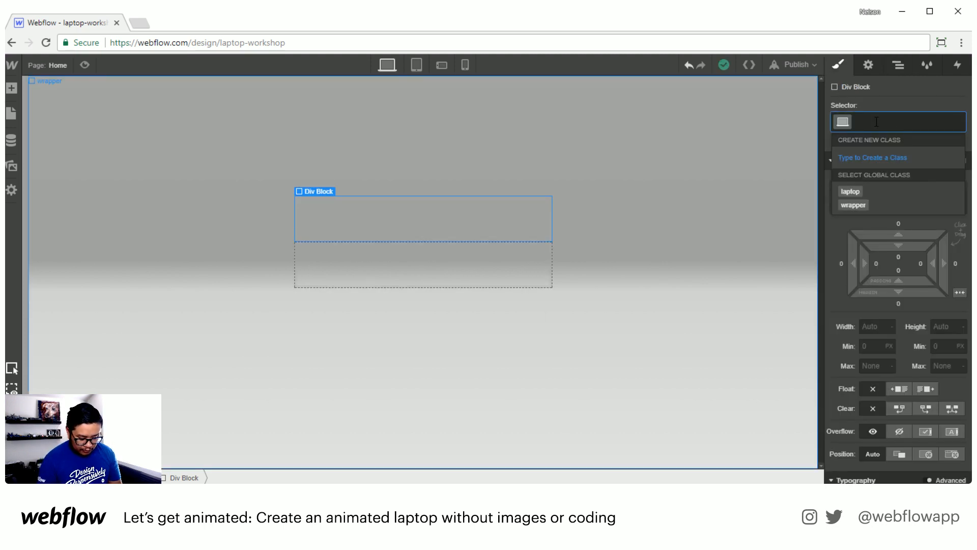
pyautogui.write('laptop top')
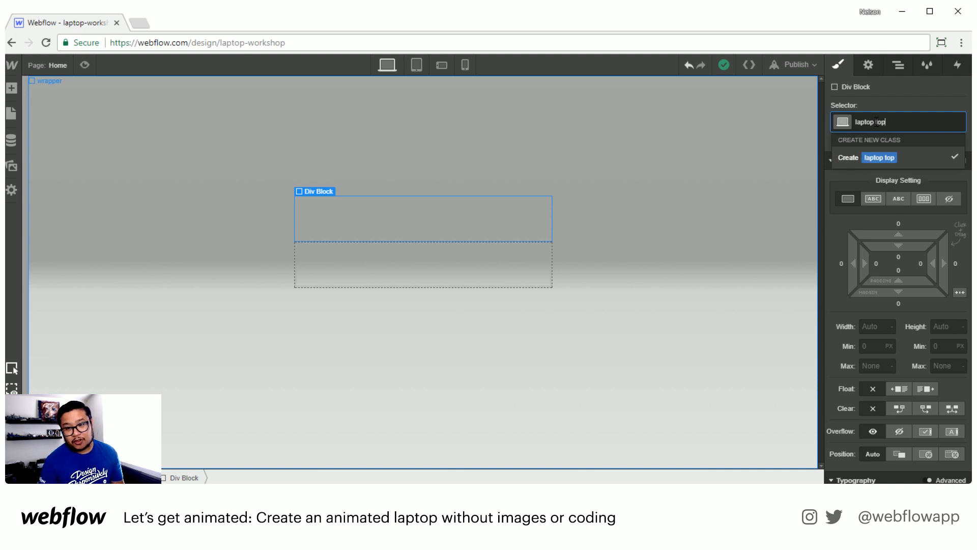
pyautogui.press('Return')
# Step: Give the second div block inside the laptop element the class laptop bottom
pyautogui.click(905, 64)
pyautogui.click(911, 166)
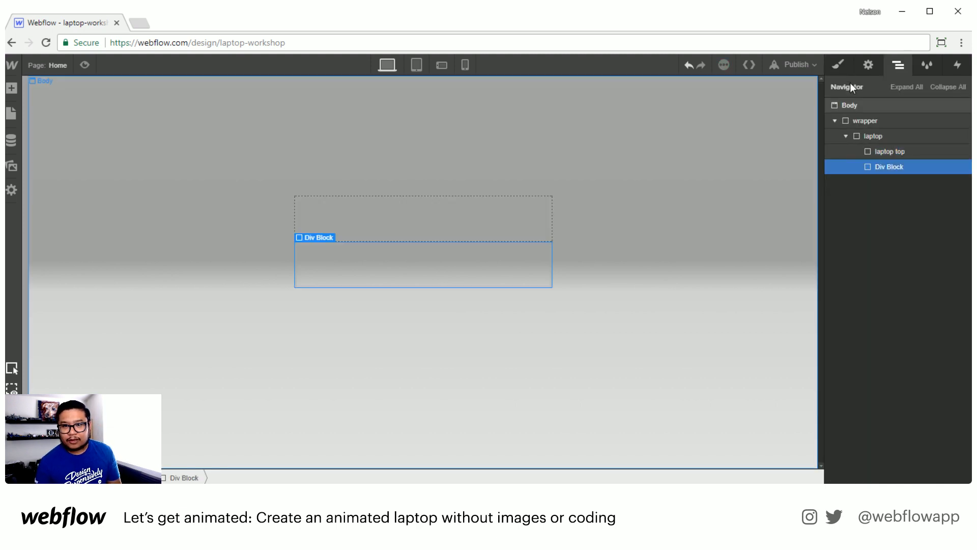
pyautogui.press('s')
pyautogui.click(875, 122)
pyautogui.write('laptop')
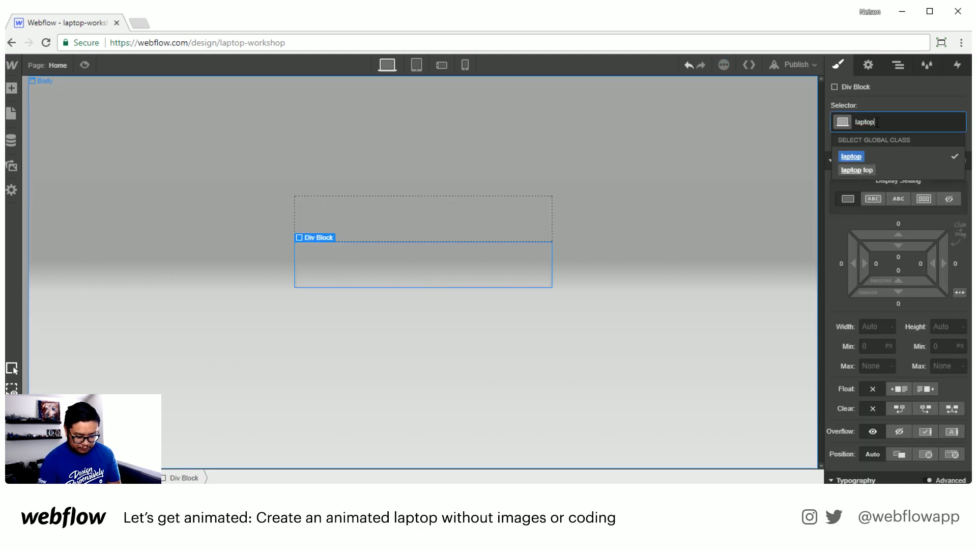
pyautogui.write(' bottom')
pyautogui.press('Return')
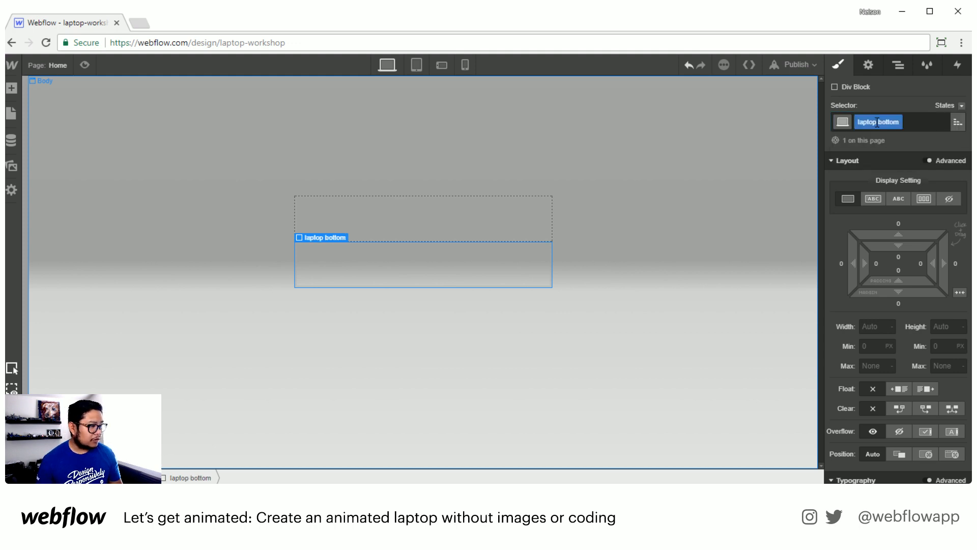
# Step: Nest a div block inside laptop top and duplicate it there
pyautogui.click(898, 65)
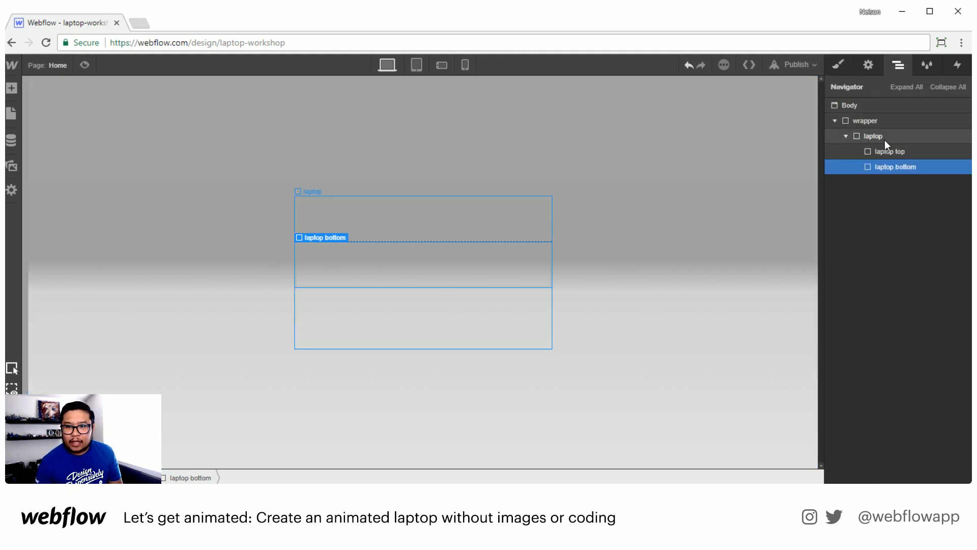
pyautogui.click(883, 153)
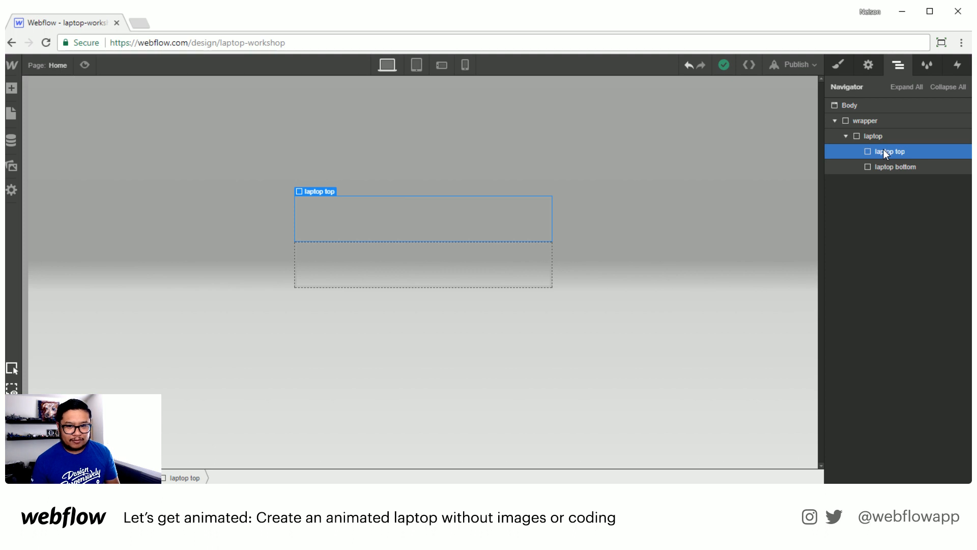
pyautogui.press('a')
pyautogui.click(51, 250)
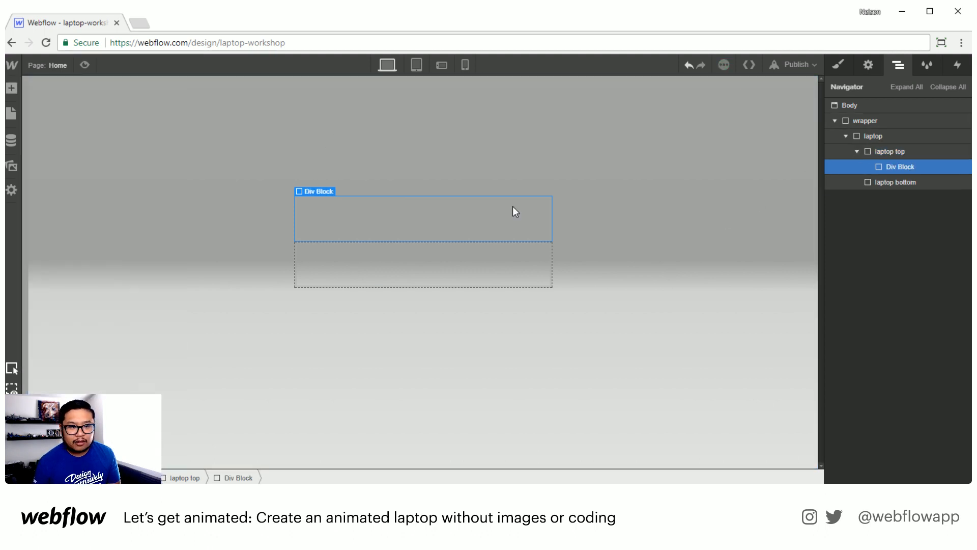
pyautogui.hotkey('ctrl', 'v')
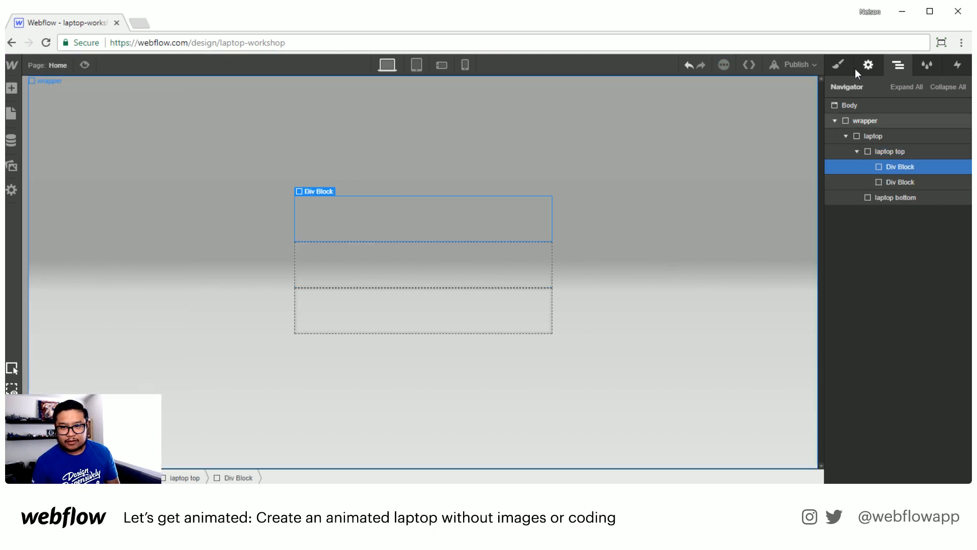
# Step: Give the selected block within laptop top the class laptop top inside
pyautogui.click(837, 64)
pyautogui.click(889, 121)
pyautogui.write('lap')
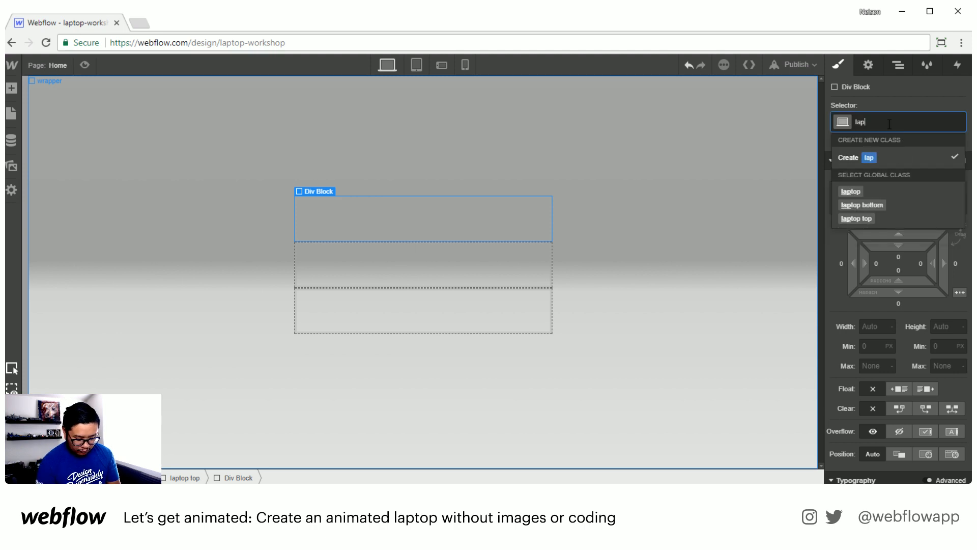
pyautogui.write('top top inside')
pyautogui.press('Return')
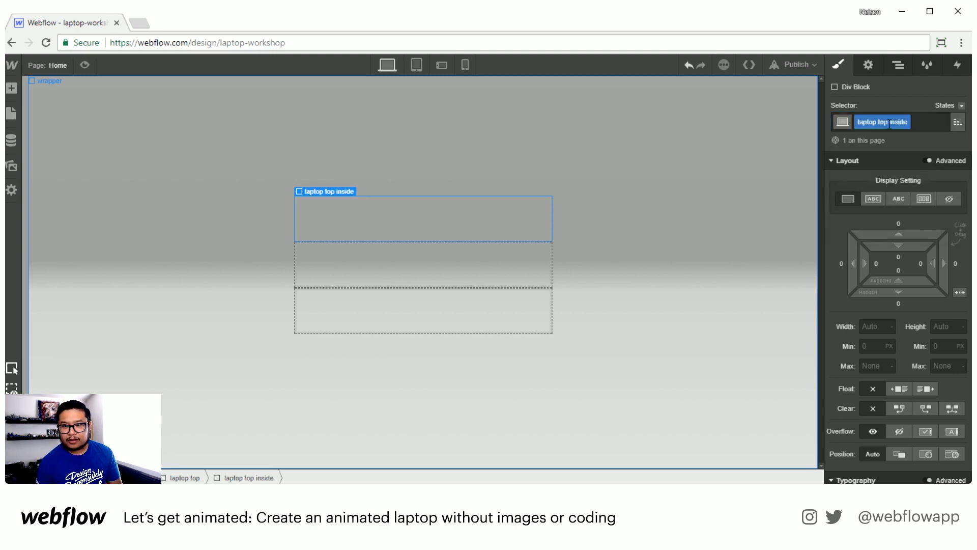
# Step: Move laptop top inside below its unnamed sibling block and give that sibling the class laptop top outside
pyautogui.click(899, 65)
pyautogui.moveTo(902, 174); pyautogui.dragTo(915, 163)
pyautogui.click(915, 166)
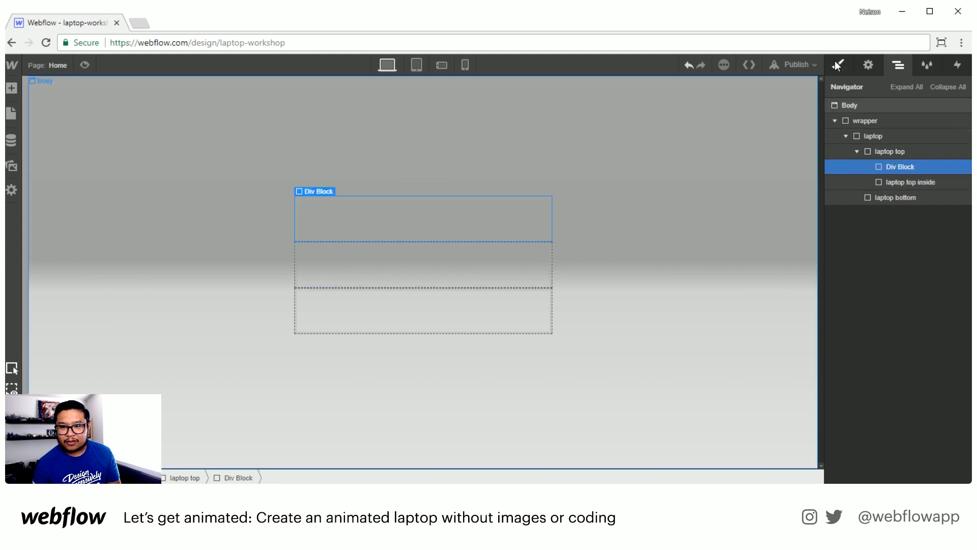
pyautogui.press('s')
pyautogui.click(882, 122)
pyautogui.write('laptop top outside')
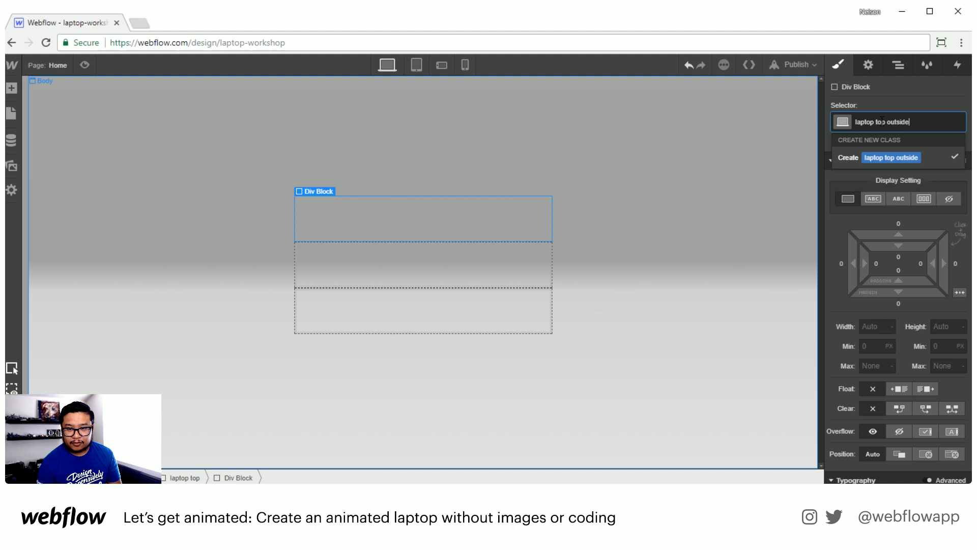
pyautogui.press('Return')
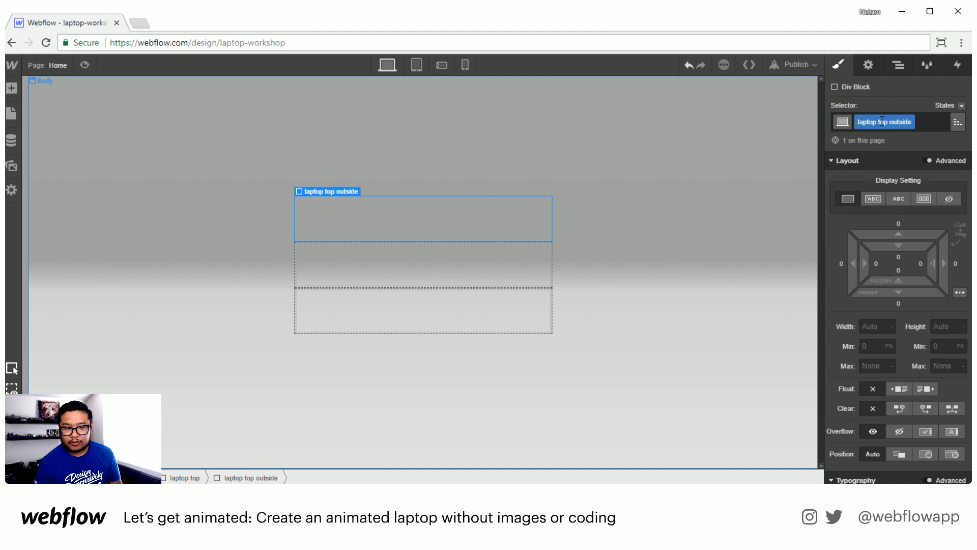
# Step: Set the height of laptop top outside to 100%
pyautogui.click(897, 63)
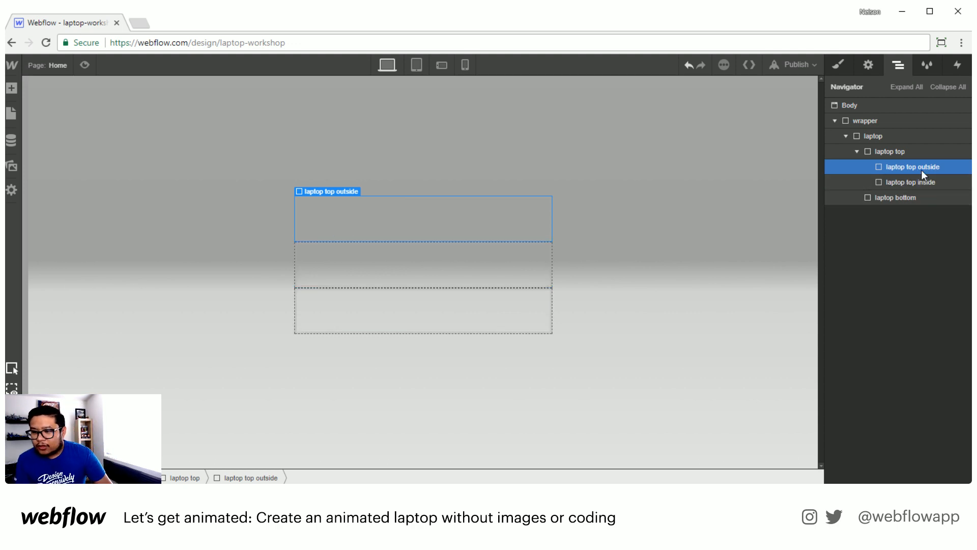
pyautogui.click(839, 64)
pyautogui.scroll(-5, 906, 362)
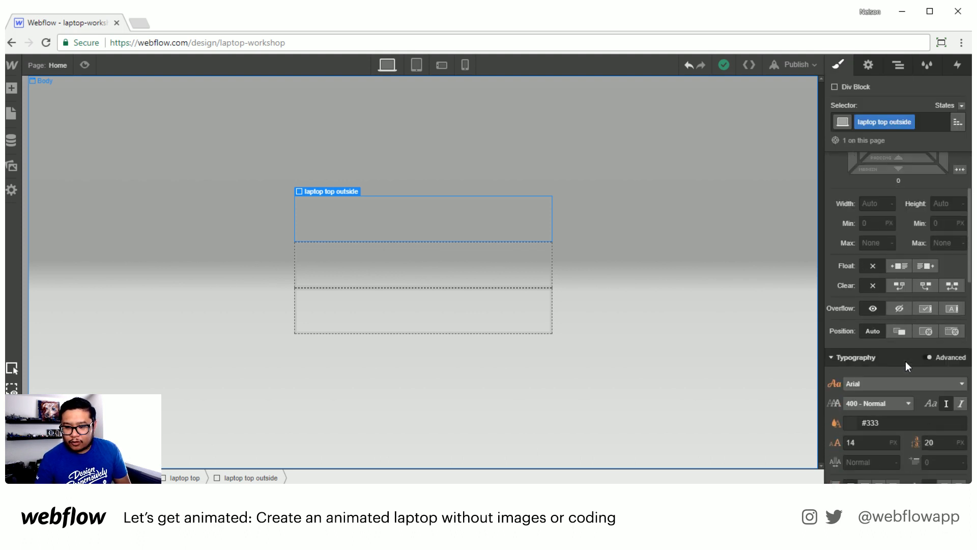
pyautogui.scroll(5, 906, 361)
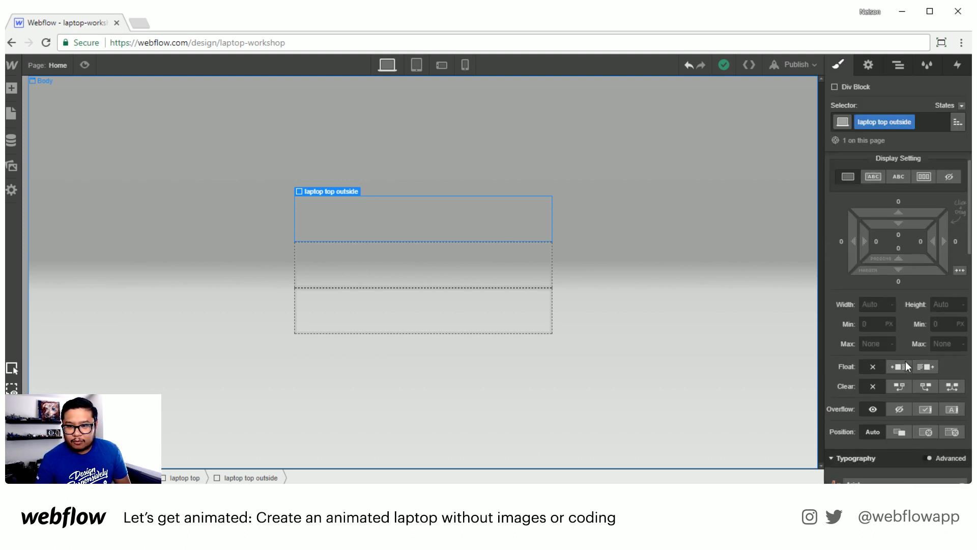
pyautogui.click(948, 327)
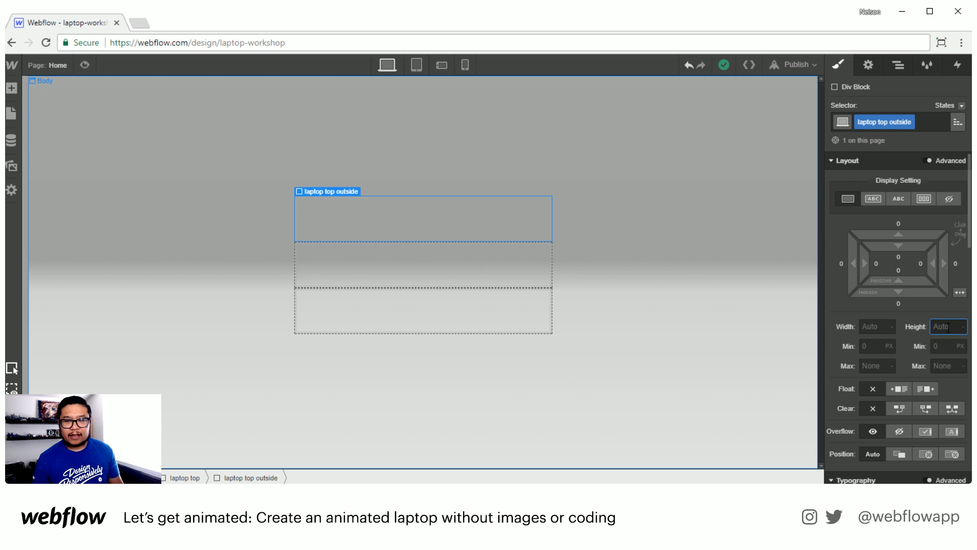
pyautogui.write('100%')
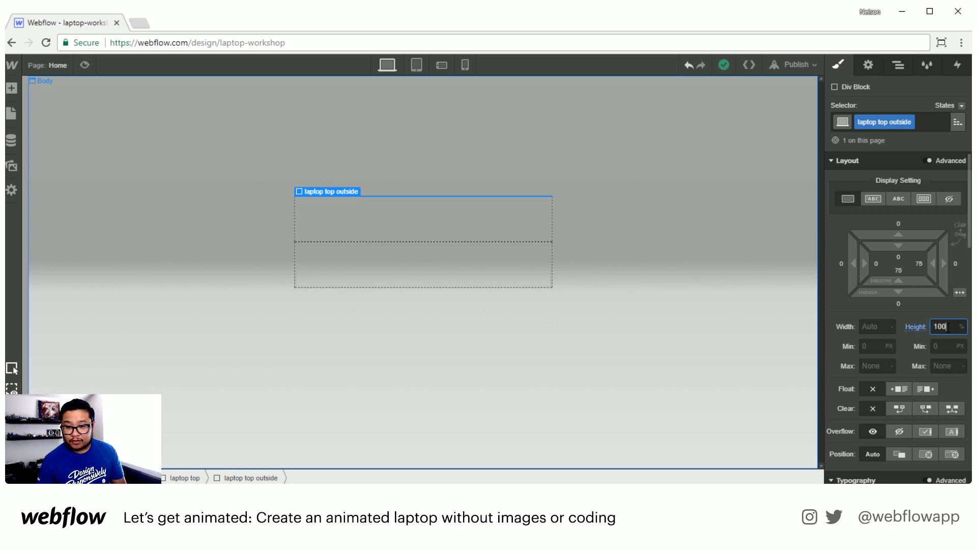
# Step: Set the height of the parent laptop top block to 100%
pyautogui.click(898, 65)
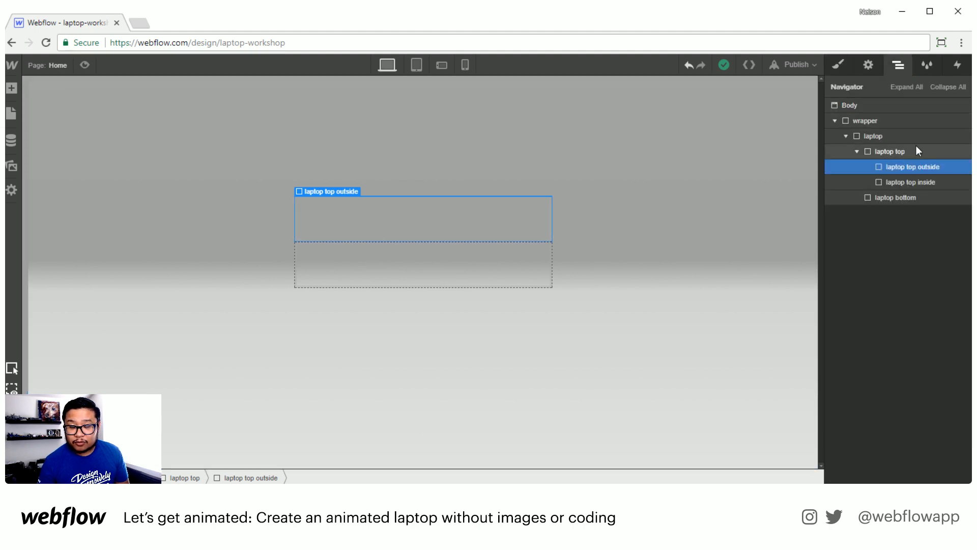
pyautogui.click(891, 152)
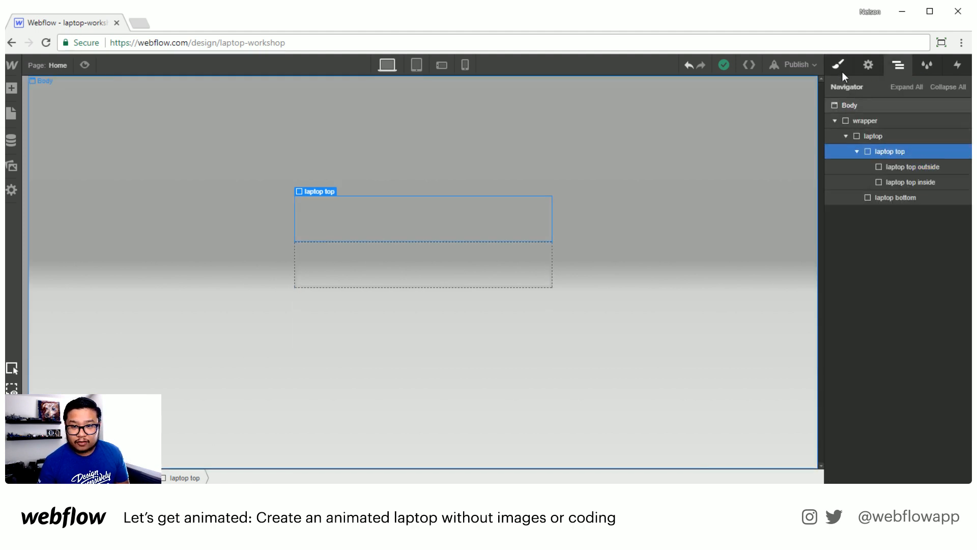
pyautogui.press('s')
pyautogui.click(946, 327)
pyautogui.write('100%')
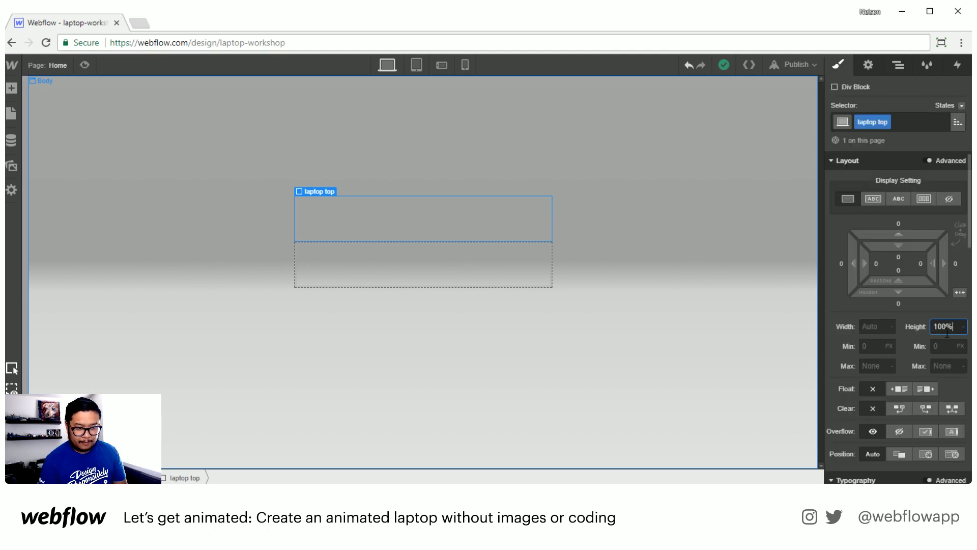
pyautogui.press('Return')
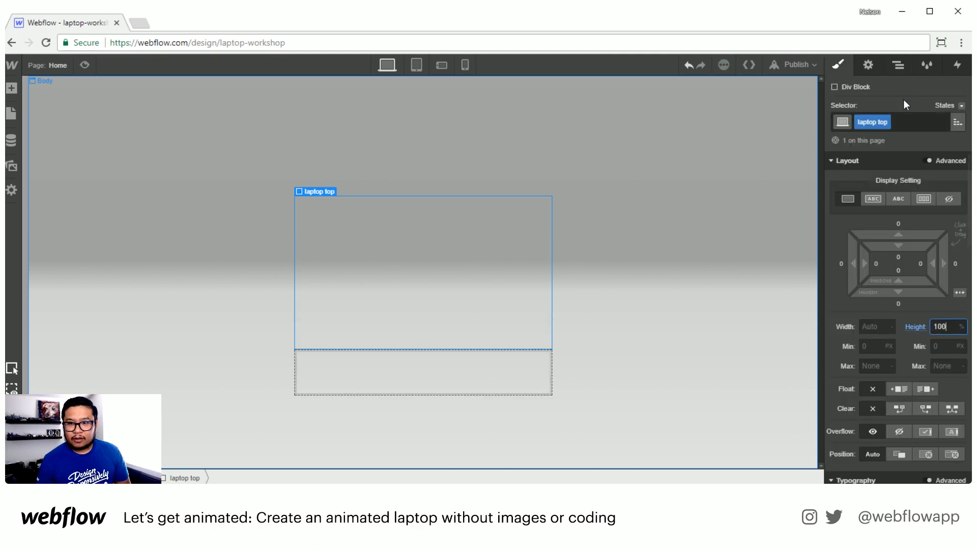
# Step: Give laptop top outside a solid grey background color of #929292
pyautogui.click(899, 64)
pyautogui.click(909, 166)
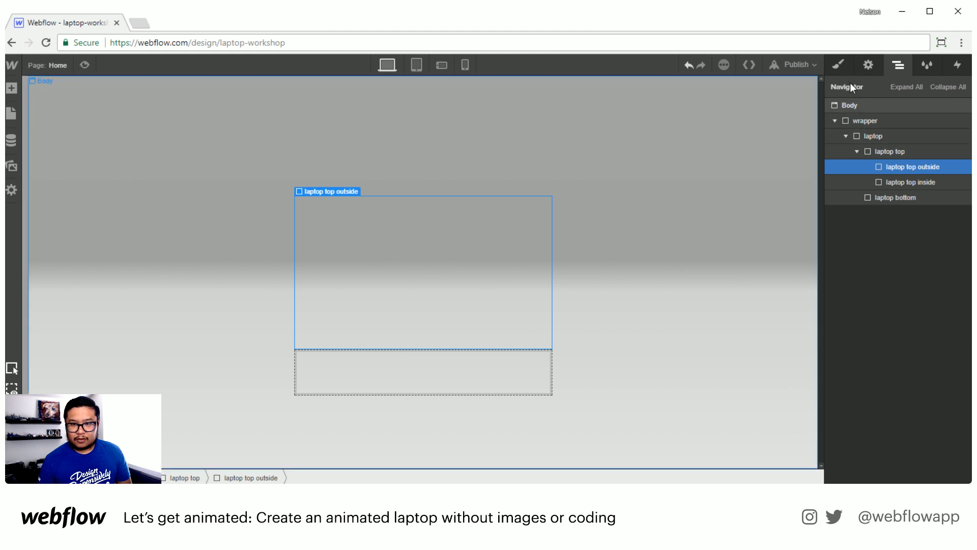
pyautogui.click(837, 65)
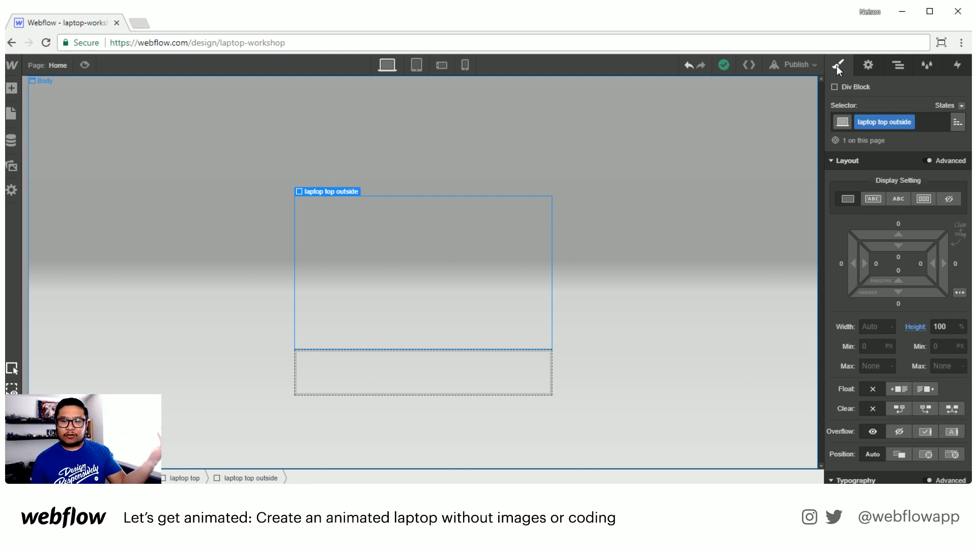
pyautogui.scroll(-2, 940, 296)
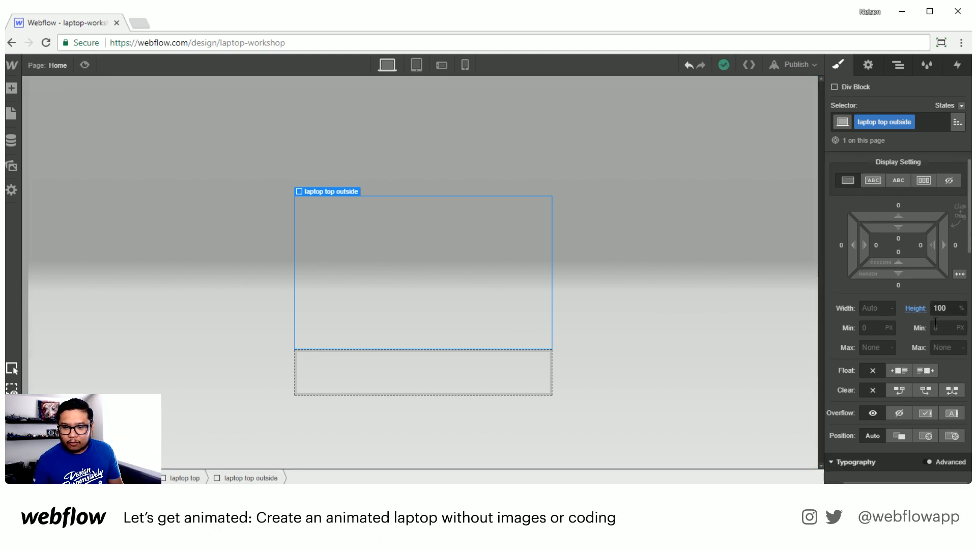
pyautogui.scroll(-5, 936, 344)
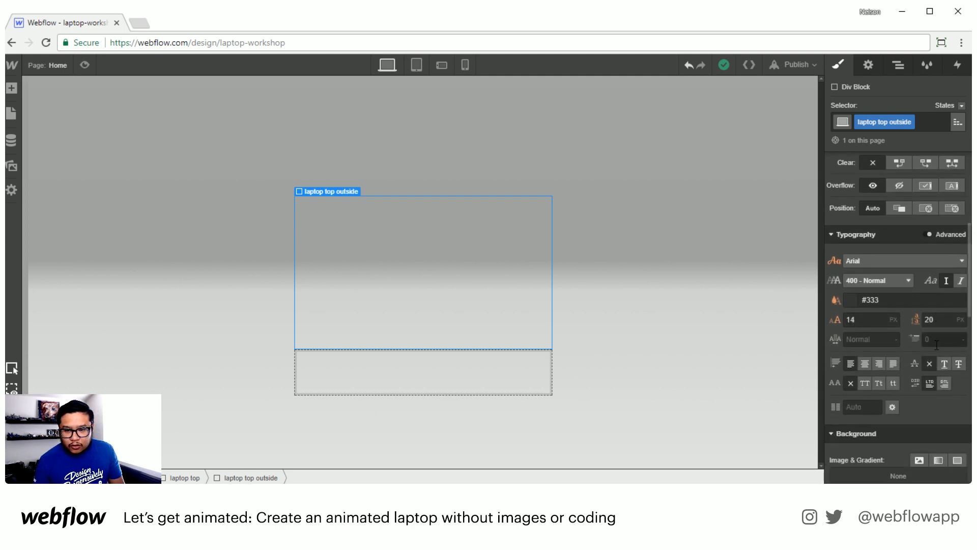
pyautogui.scroll(-4, 935, 356)
pyautogui.click(851, 383)
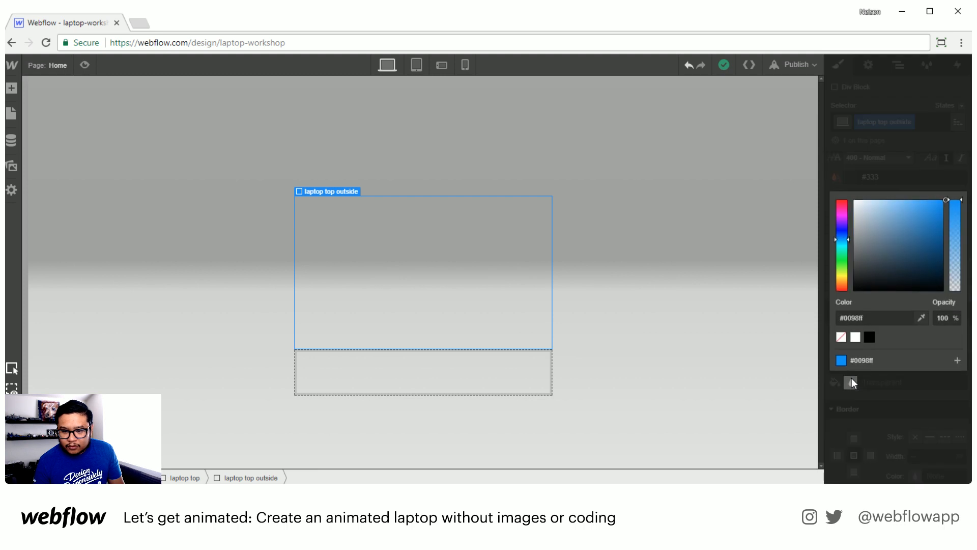
pyautogui.moveTo(864, 257)
pyautogui.mouseDown()
pyautogui.moveTo(840, 228)
pyautogui.moveTo(839, 238)
pyautogui.mouseUp()
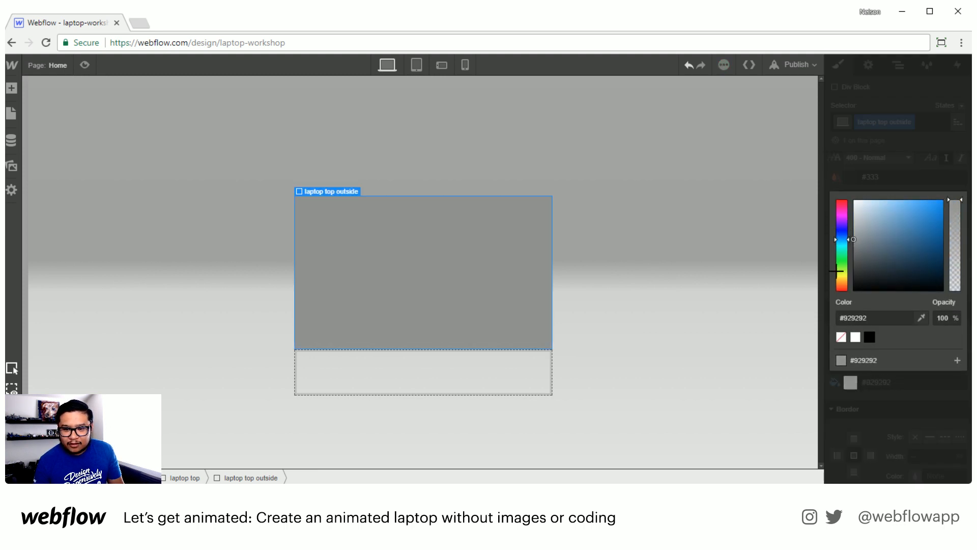
pyautogui.click(910, 184)
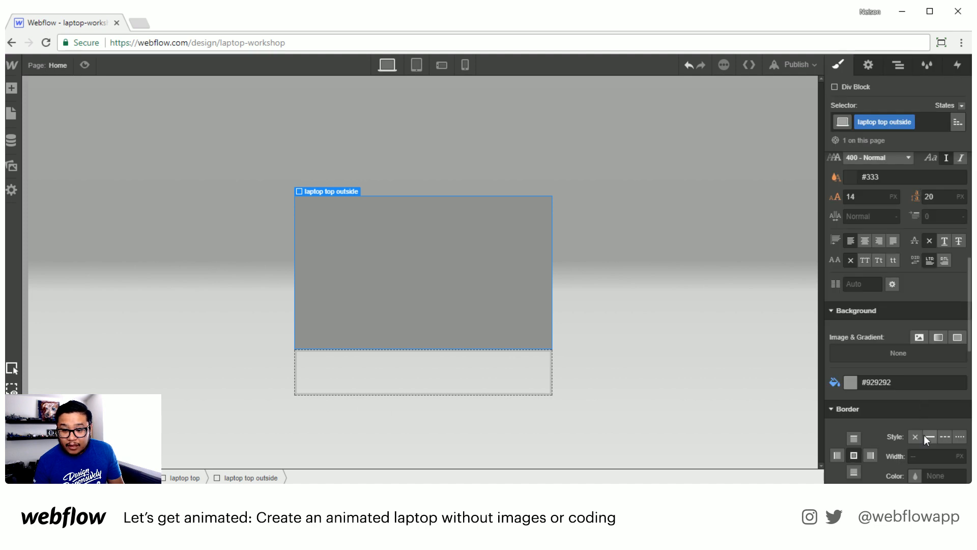
# Step: Round all corners of laptop top outside with a 5 px radius, check the result deselected, and reselect the block
pyautogui.scroll(-2, 924, 435)
pyautogui.click(931, 390)
pyautogui.write('5')
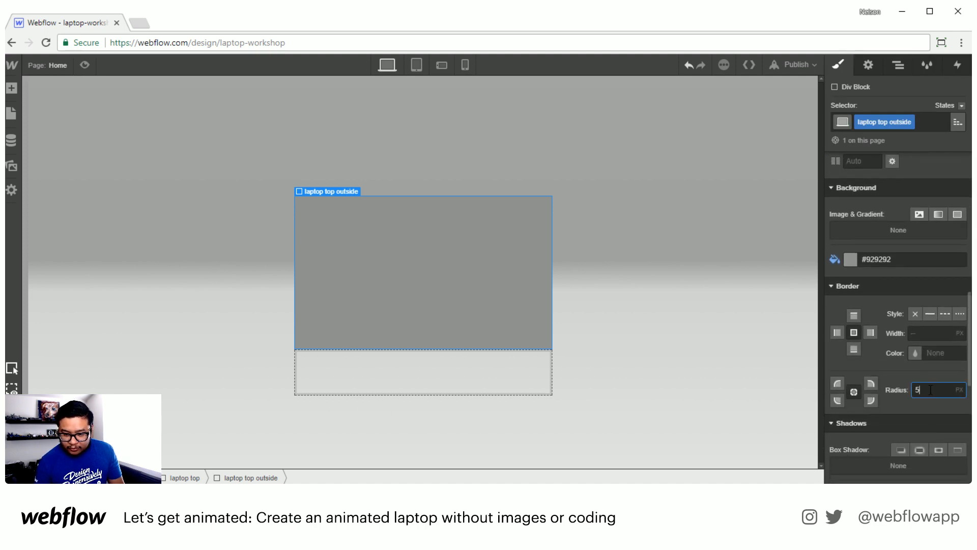
pyautogui.press('Return')
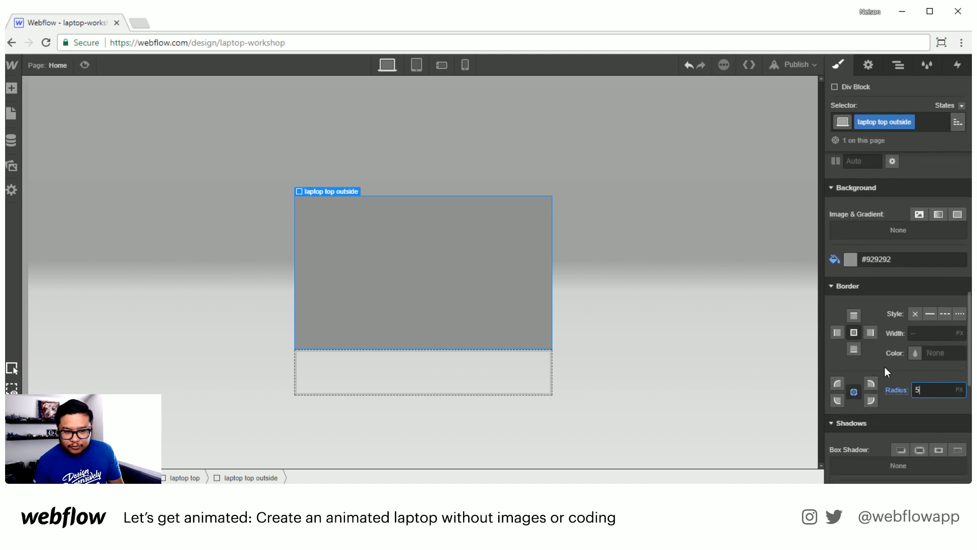
pyautogui.click(692, 389)
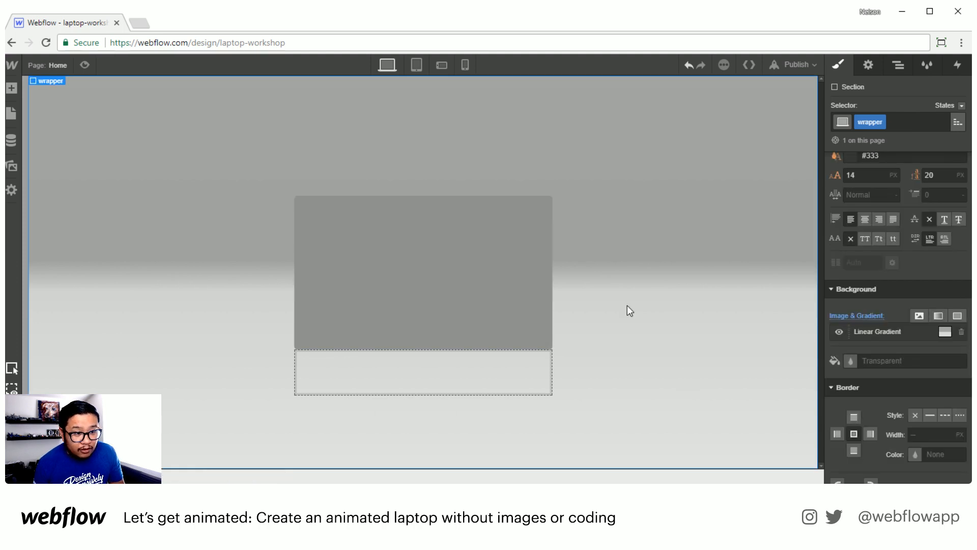
pyautogui.click(515, 280)
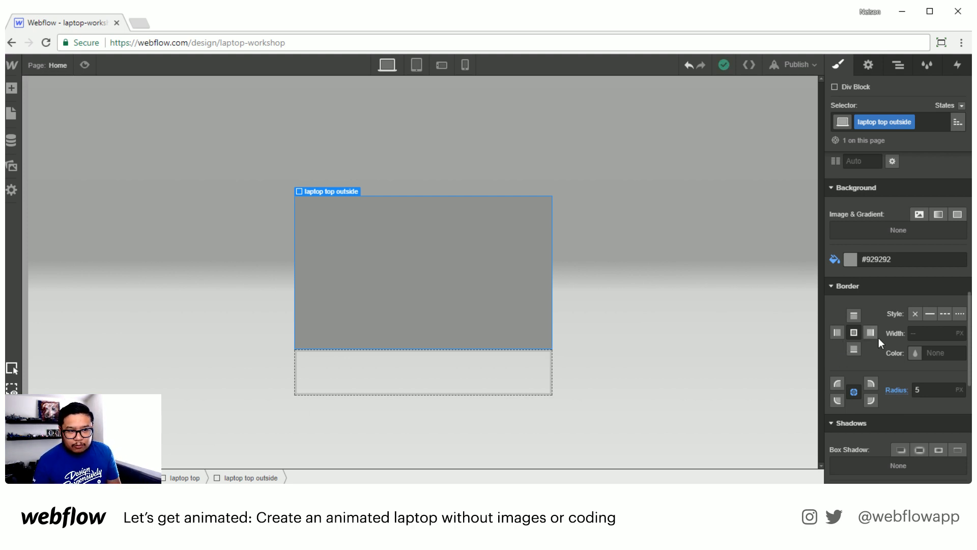
pyautogui.scroll(1, 898, 364)
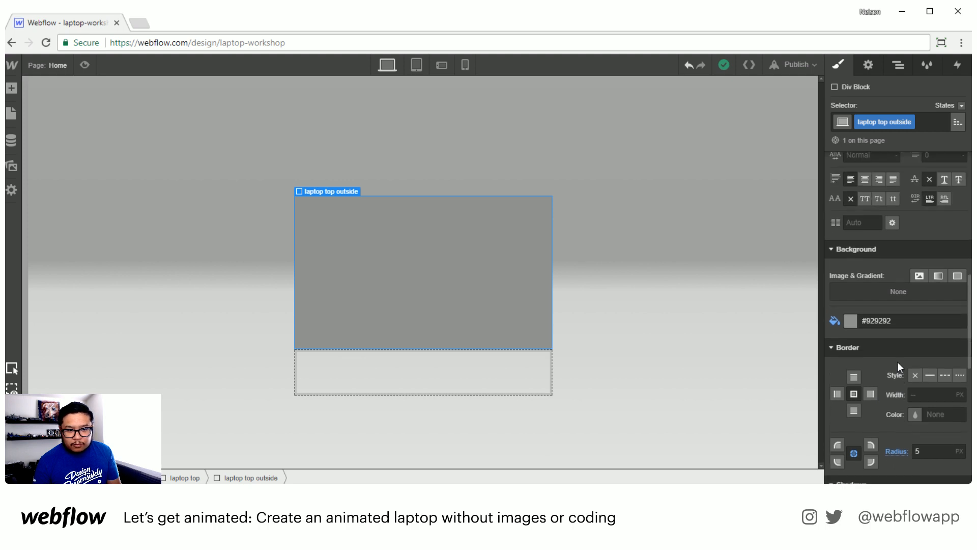
# Step: Give the laptop top inside block a solid light grey background color of #a3a3a3
pyautogui.scroll(7, 897, 361)
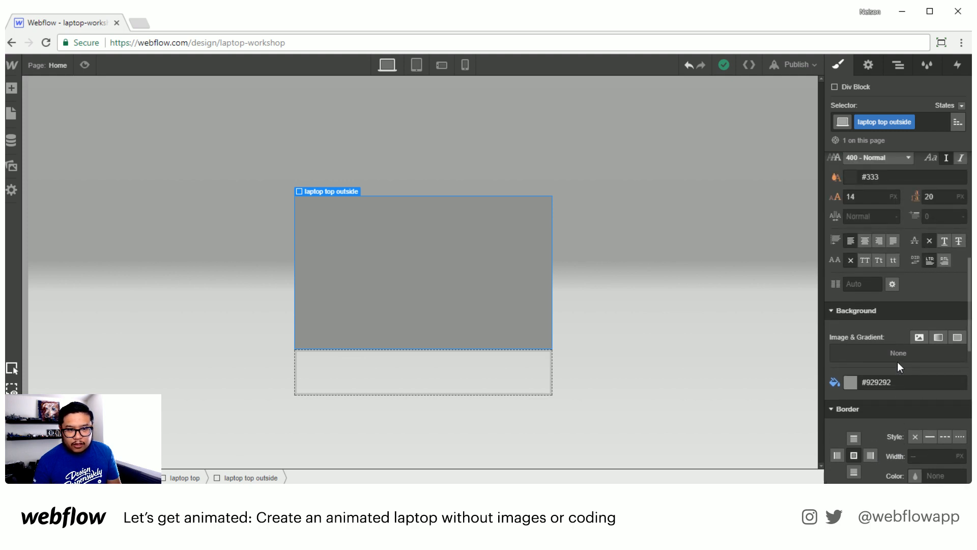
pyautogui.click(900, 66)
pyautogui.click(907, 183)
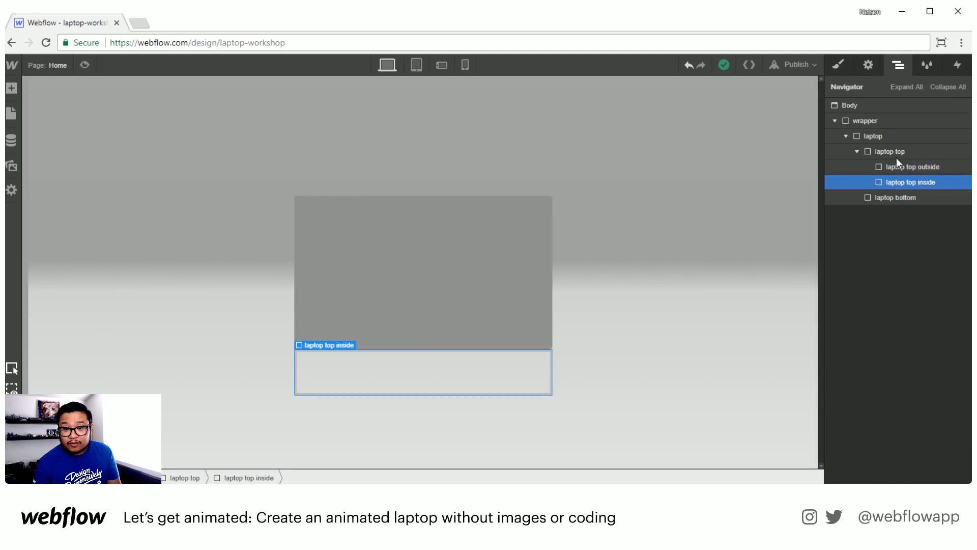
pyautogui.click(837, 65)
pyautogui.scroll(-5, 869, 356)
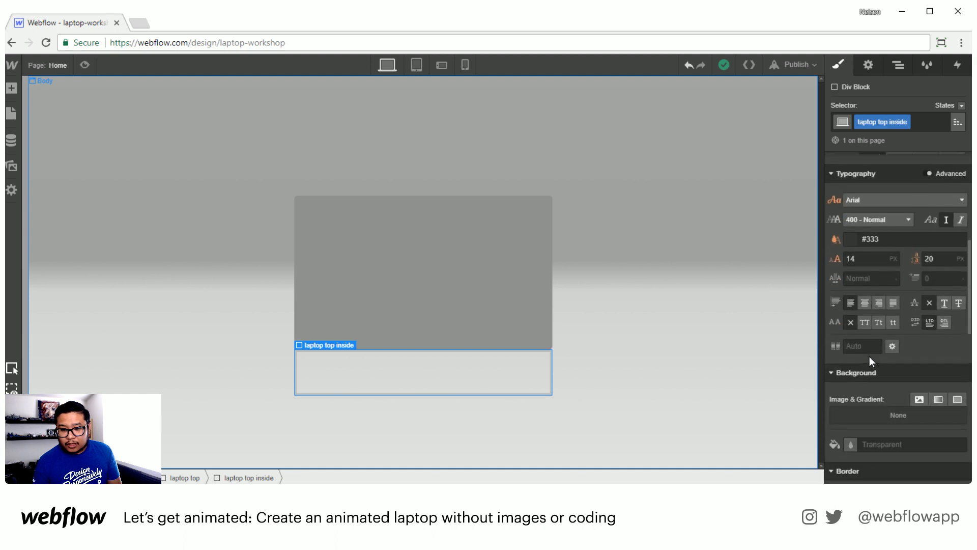
pyautogui.scroll(-3, 869, 356)
pyautogui.click(851, 322)
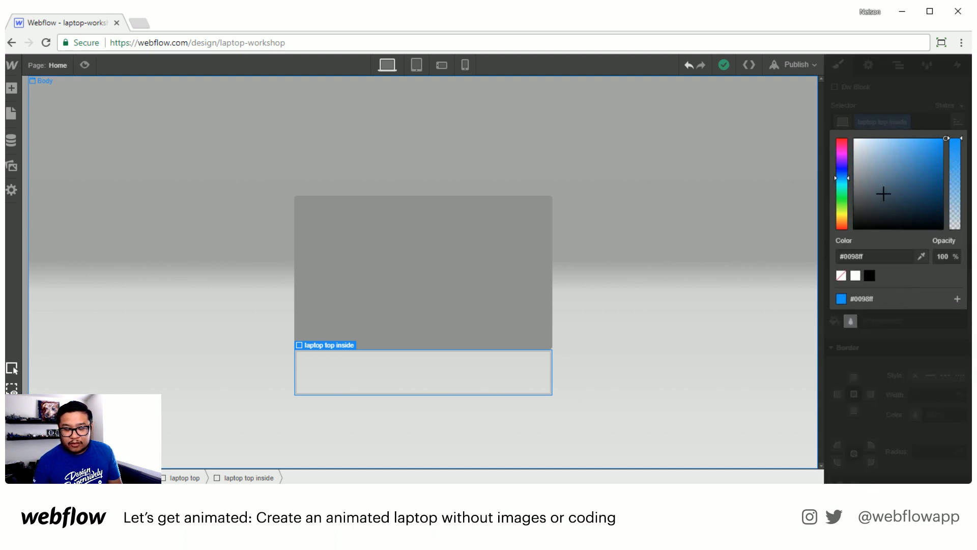
pyautogui.moveTo(884, 193); pyautogui.dragTo(846, 171)
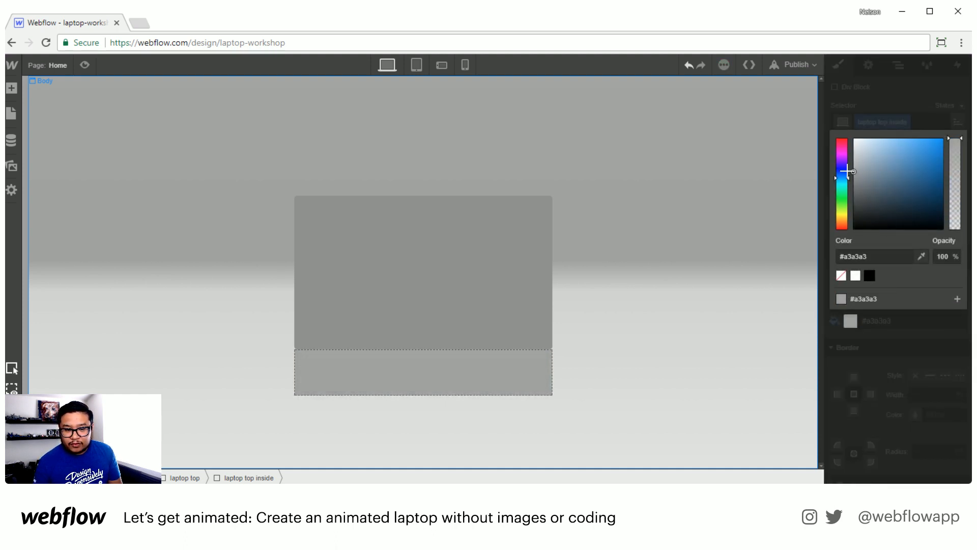
pyautogui.click(906, 115)
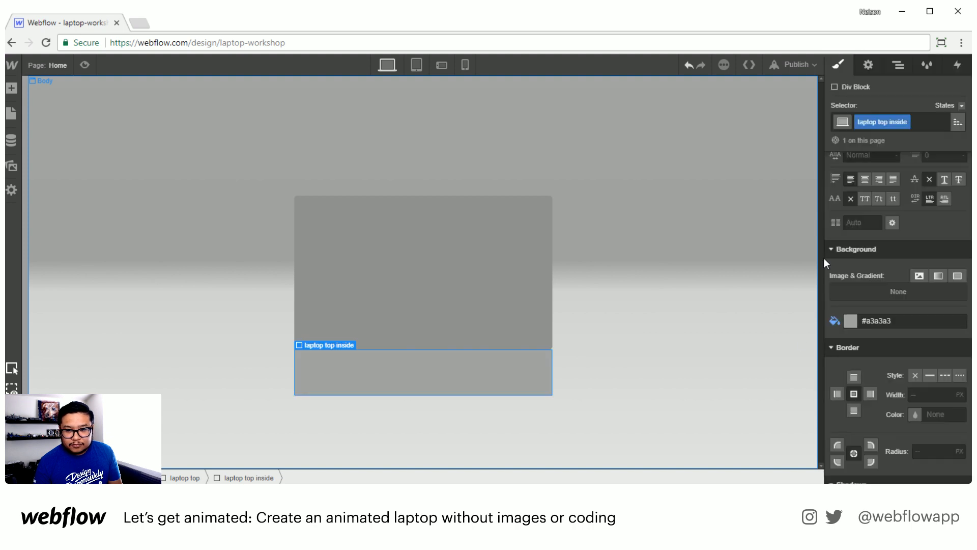
# Step: Set the height of laptop top inside to 100% and round all its corners with a 5 px radius
pyautogui.scroll(6, 922, 359)
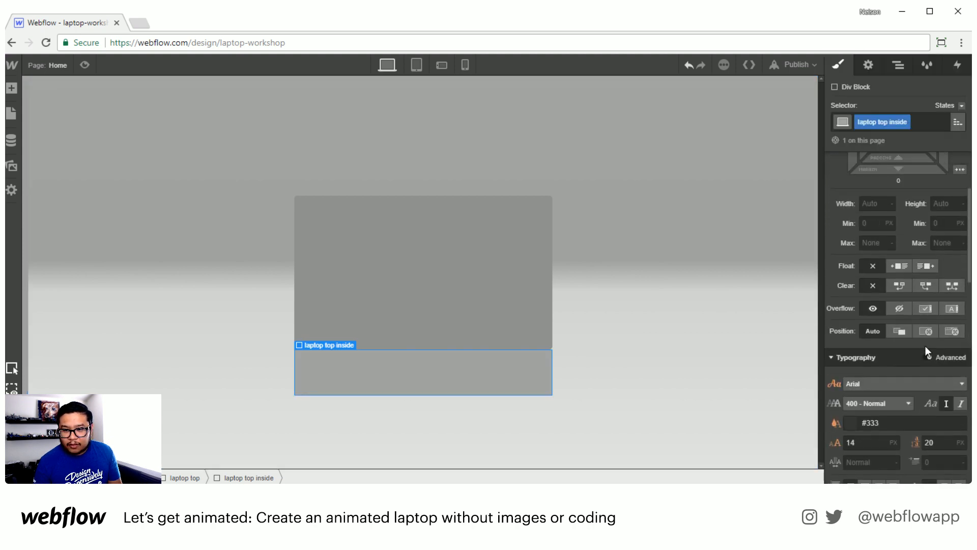
pyautogui.click(939, 204)
pyautogui.write('100%')
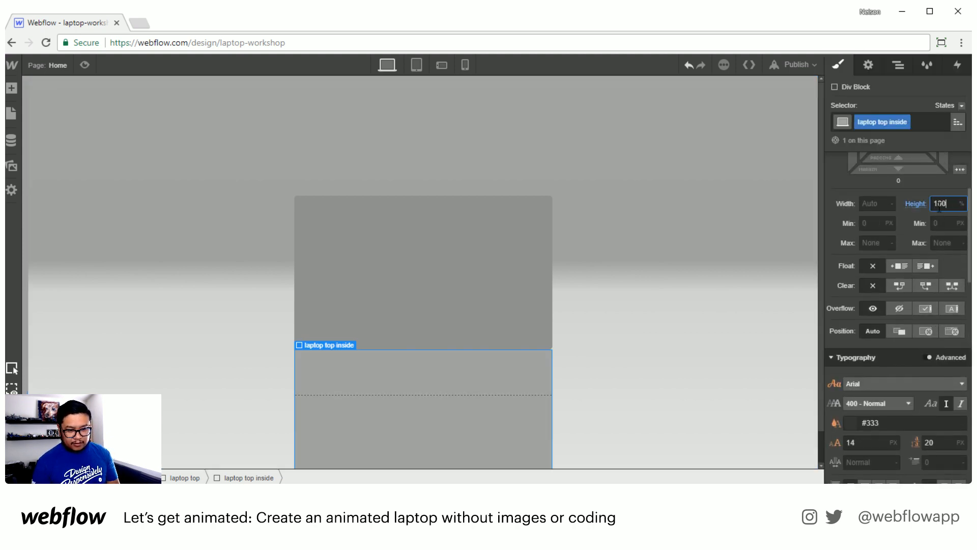
pyautogui.scroll(-6, 893, 353)
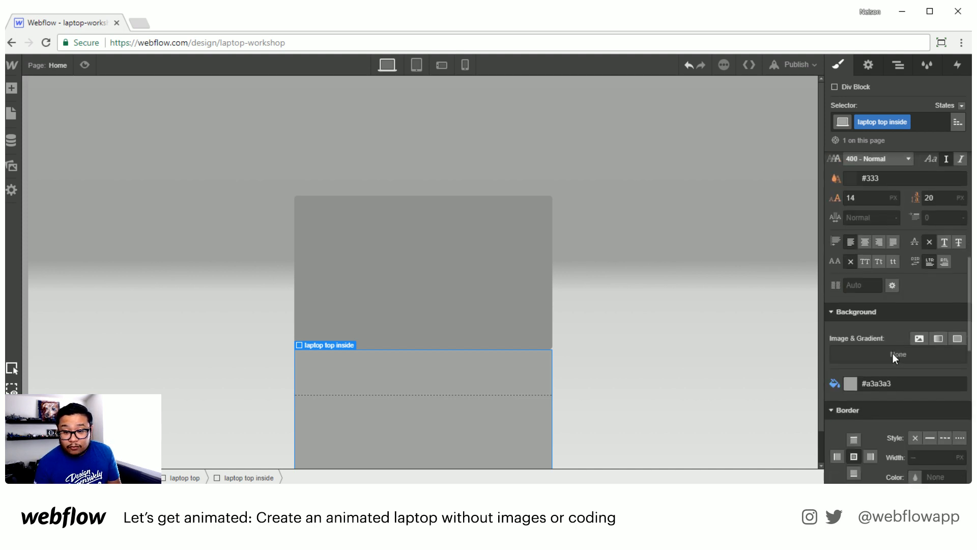
pyautogui.click(919, 390)
pyautogui.write('5')
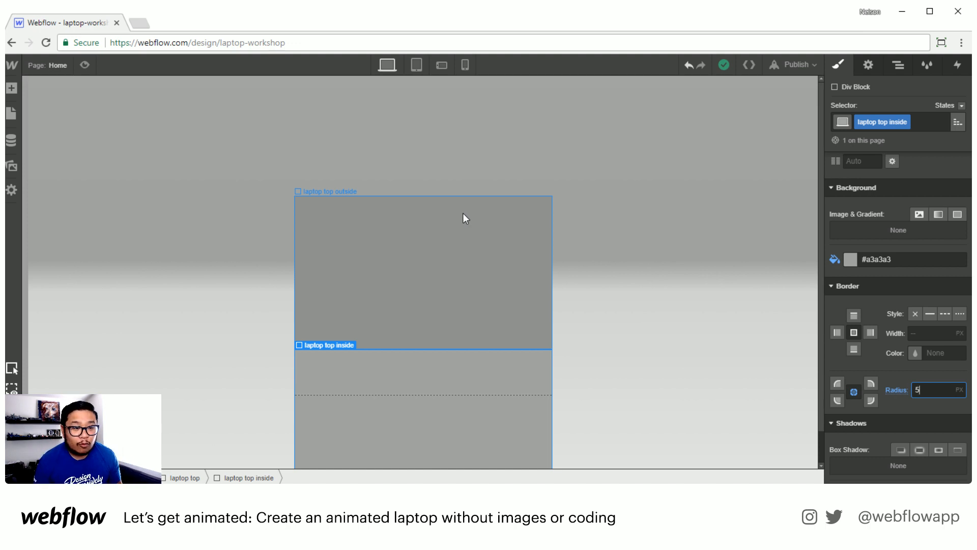
# Step: Position laptop top inside absolutely and stretch it to full coverage with 0 px offsets on all sides
pyautogui.scroll(5, 893, 347)
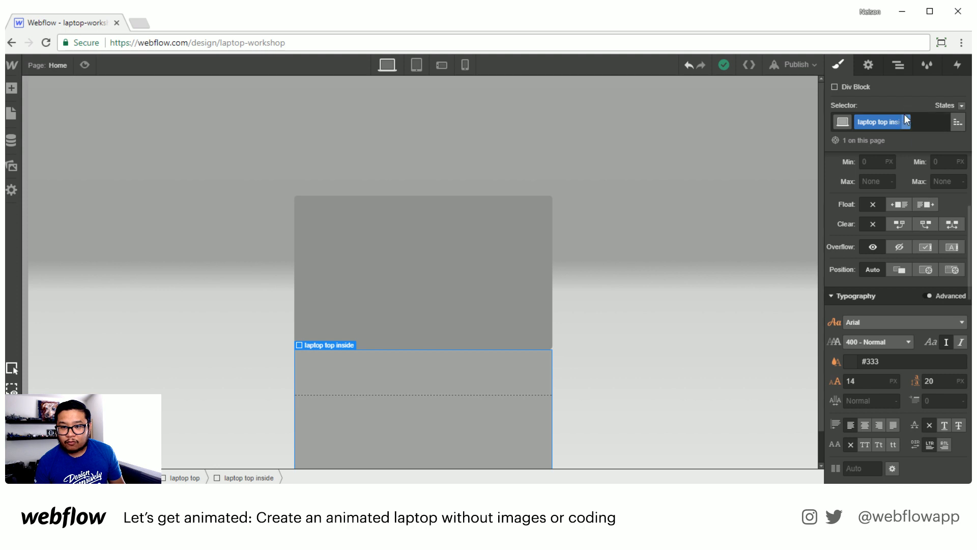
pyautogui.click(930, 273)
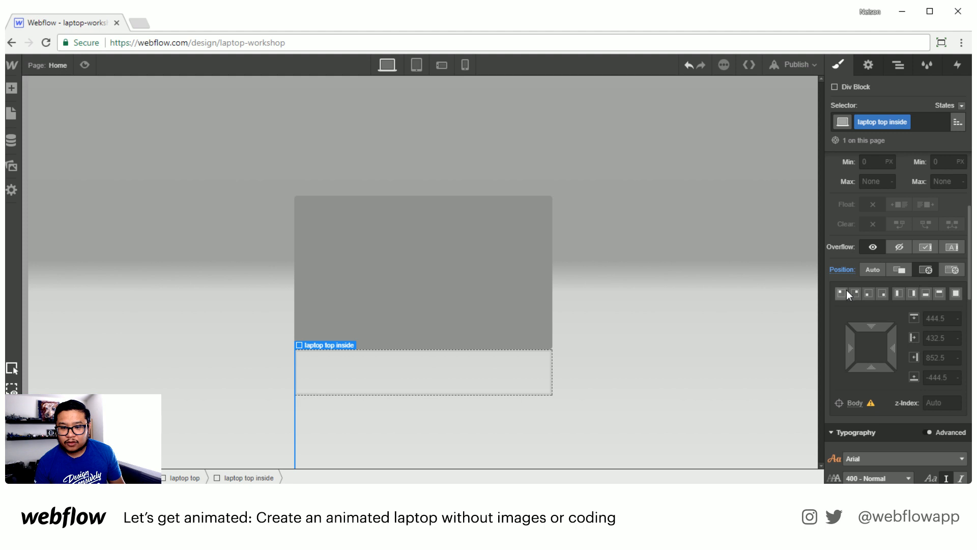
pyautogui.click(955, 293)
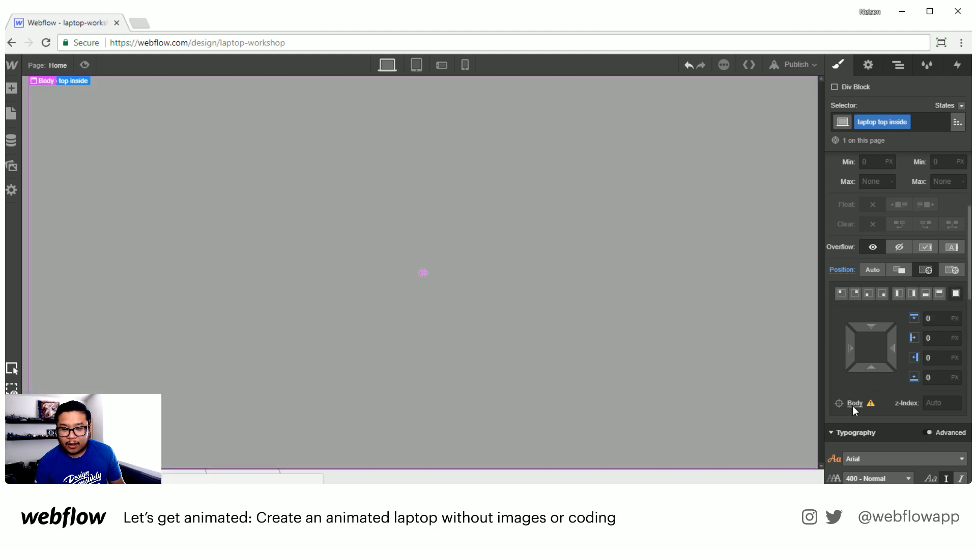
# Step: Set the parent laptop top block to relative positioning so it contains the absolute inside block
pyautogui.click(898, 67)
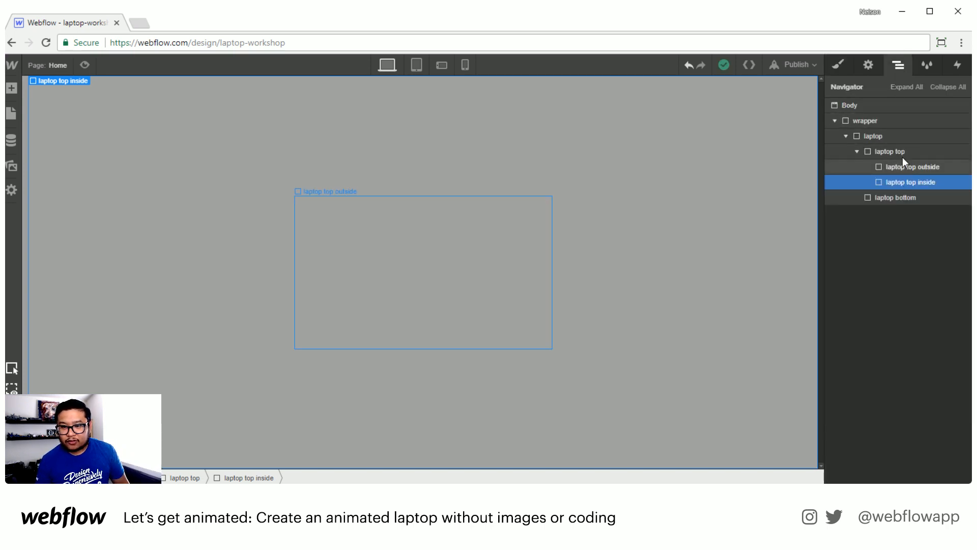
pyautogui.click(925, 151)
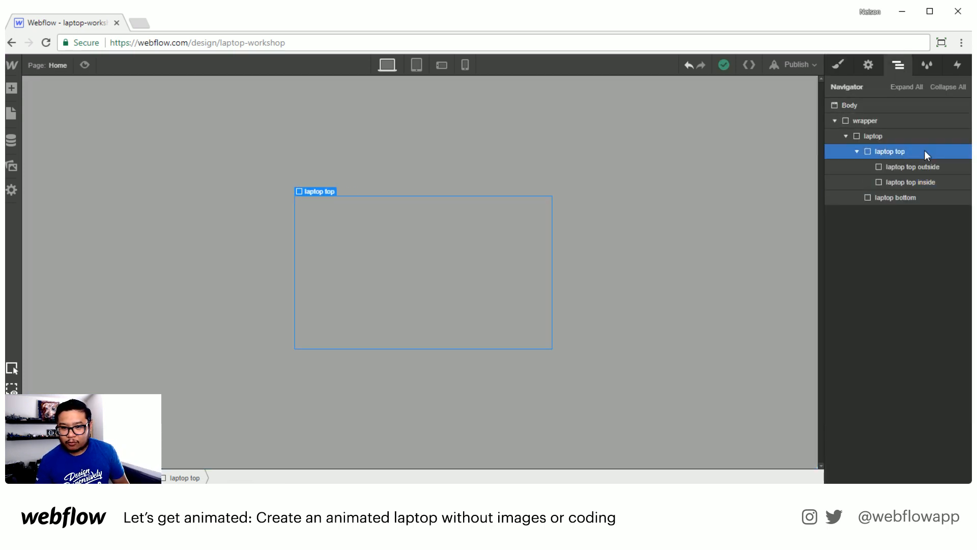
pyautogui.click(838, 65)
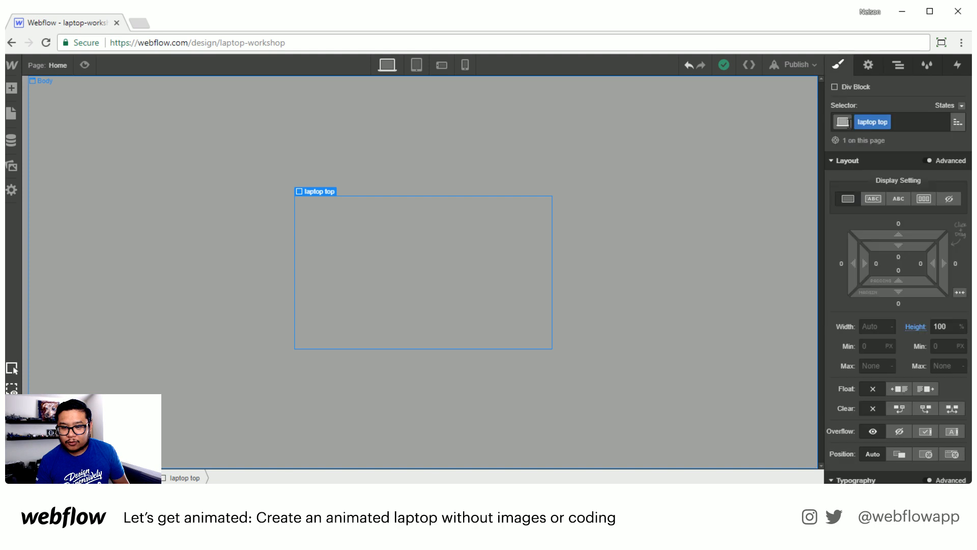
pyautogui.click(900, 455)
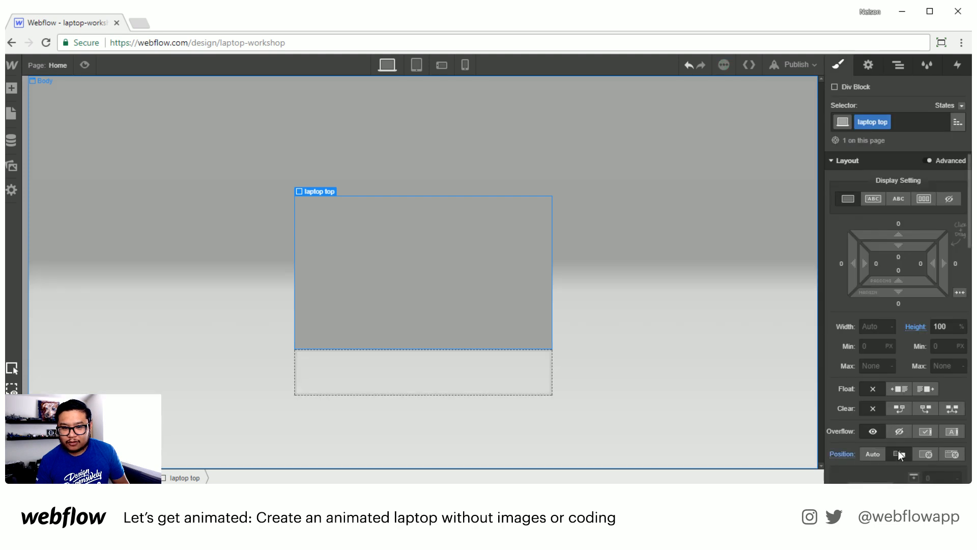
# Step: Set laptop top outside to relative positioning with a z-index of 1 to stack it above laptop top inside
pyautogui.click(899, 66)
pyautogui.click(912, 182)
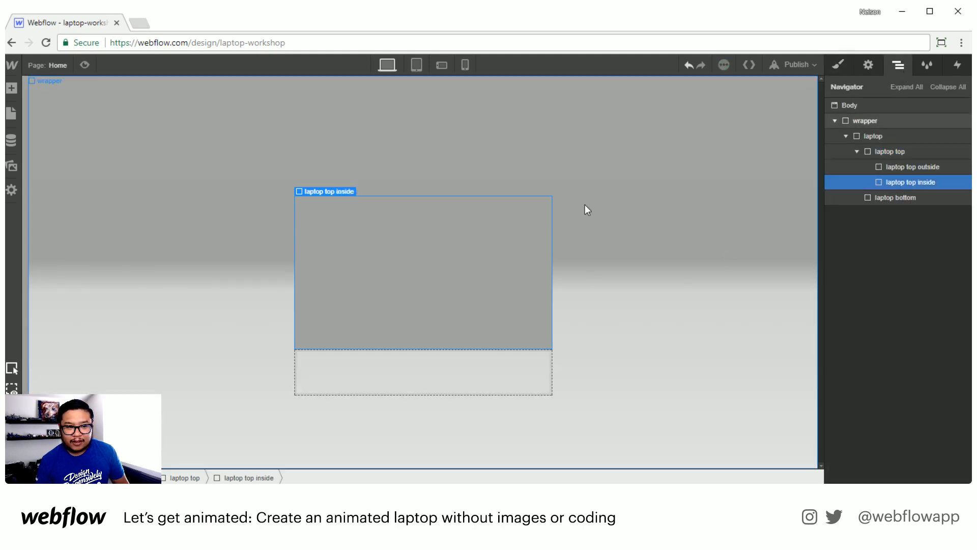
pyautogui.click(905, 166)
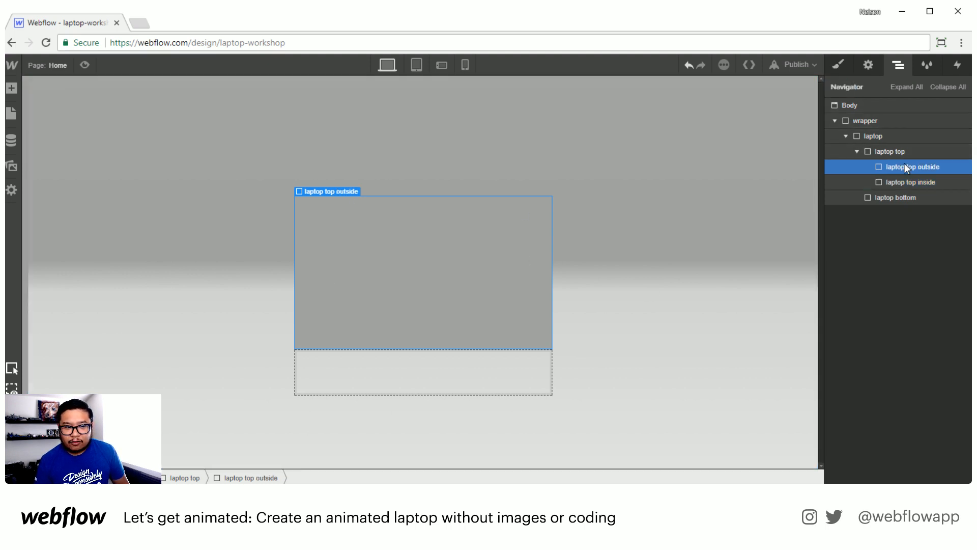
pyautogui.click(838, 62)
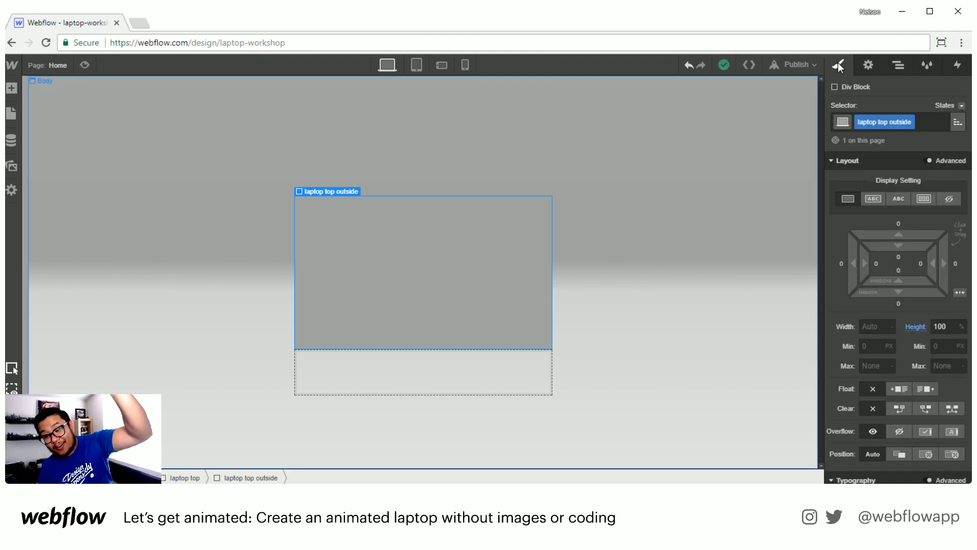
pyautogui.scroll(-2, 900, 328)
pyautogui.scroll(-1, 900, 328)
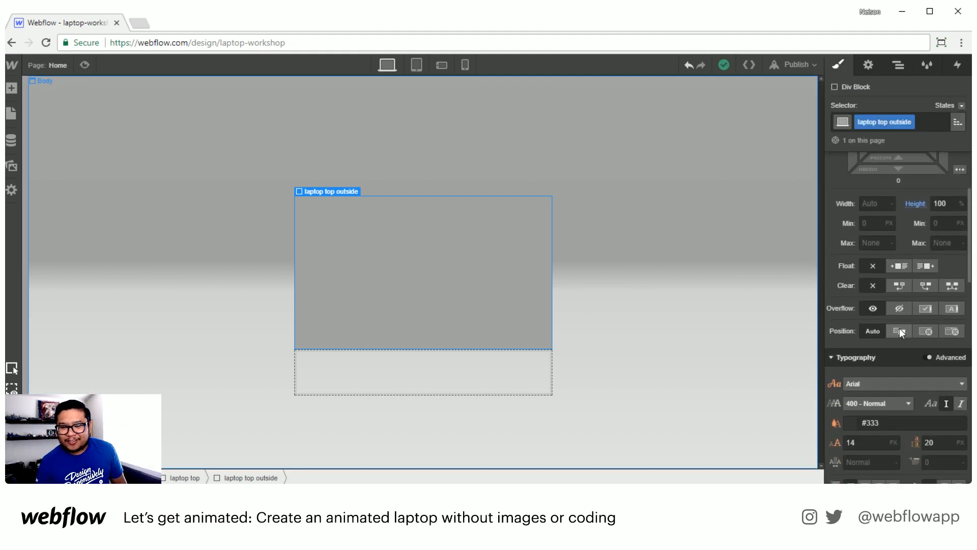
pyautogui.click(899, 330)
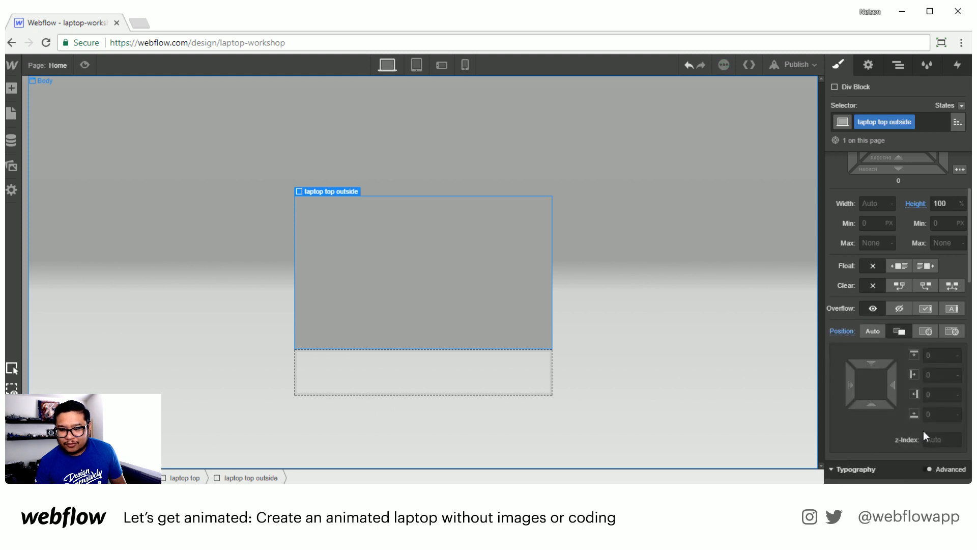
pyautogui.click(936, 441)
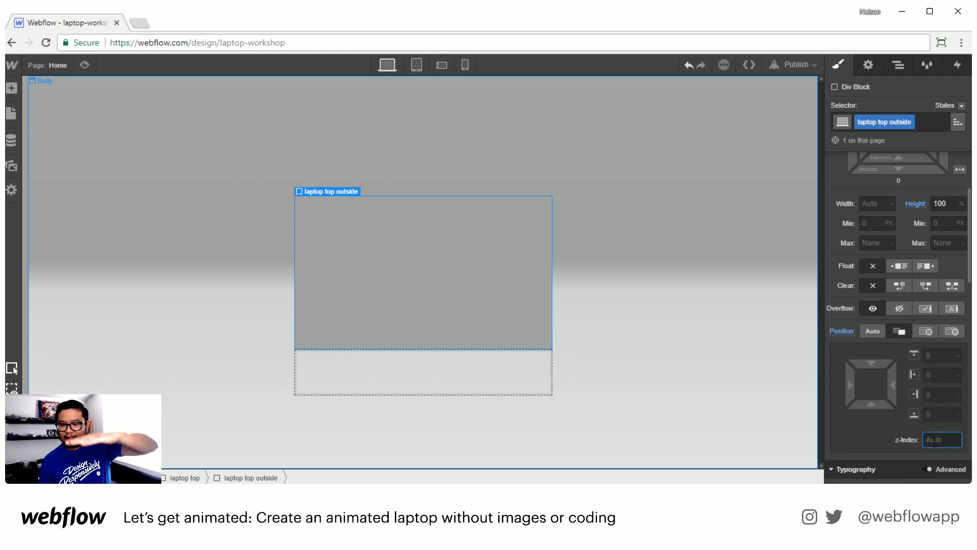
pyautogui.write('1')
pyautogui.press('Return')
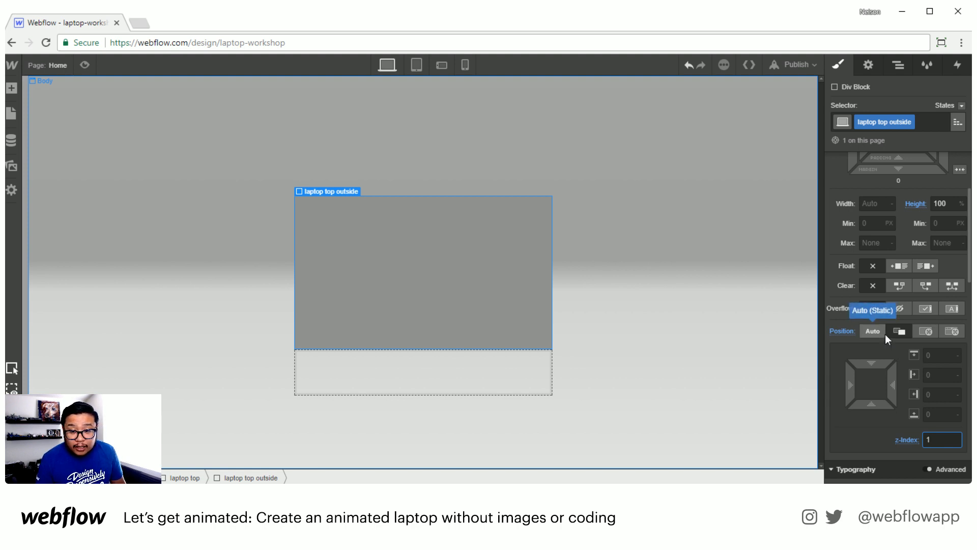
# Step: Collapse the laptop top block's children in the element tree and set laptop top's z-index to 1
pyautogui.click(899, 68)
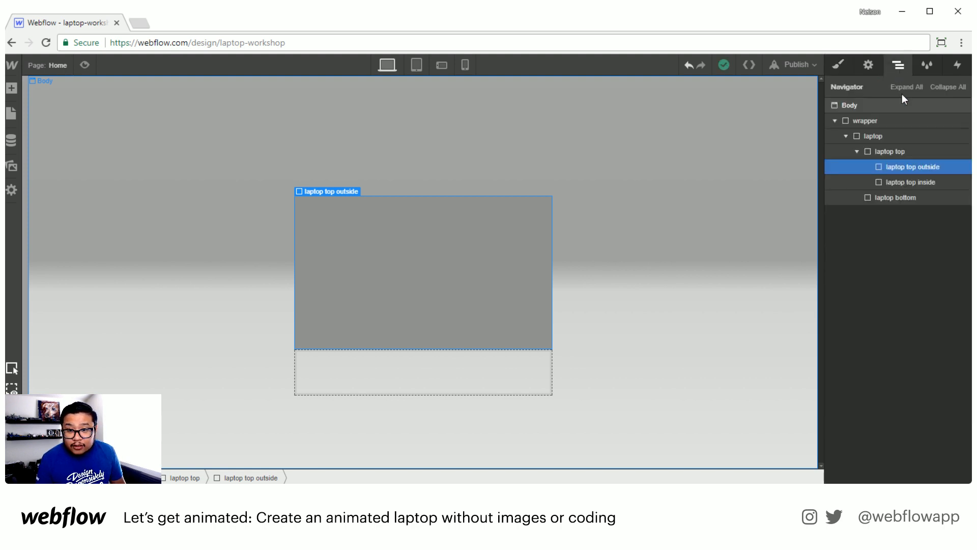
pyautogui.click(903, 150)
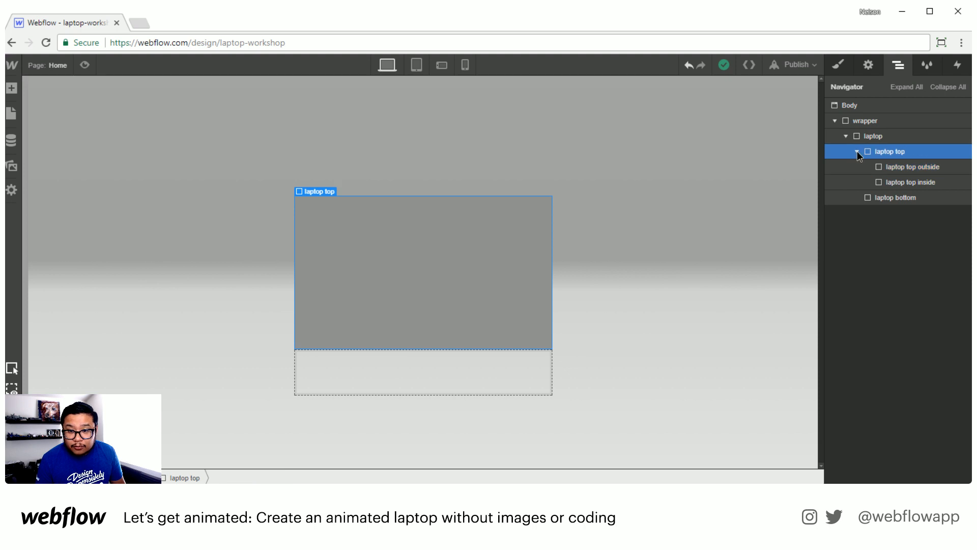
pyautogui.click(857, 151)
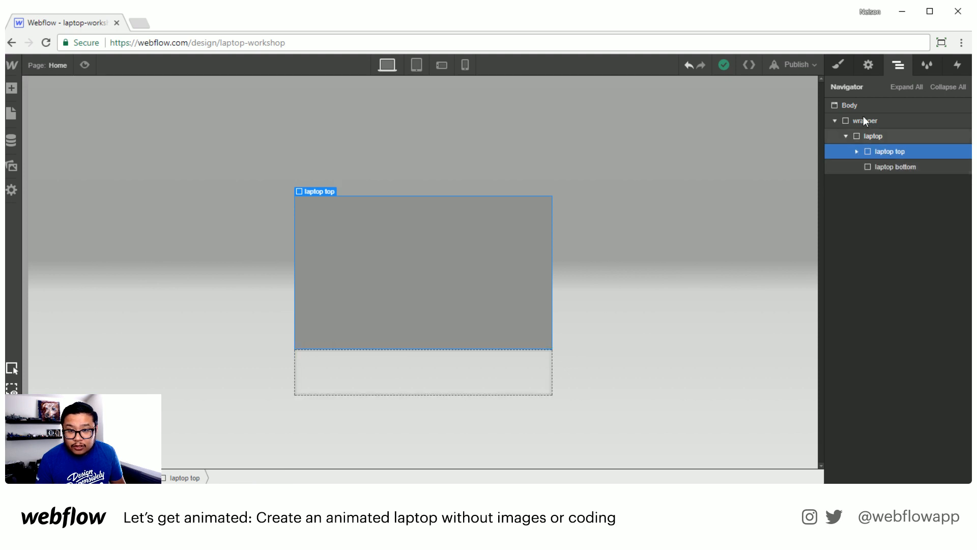
pyautogui.click(838, 65)
pyautogui.scroll(-4, 896, 305)
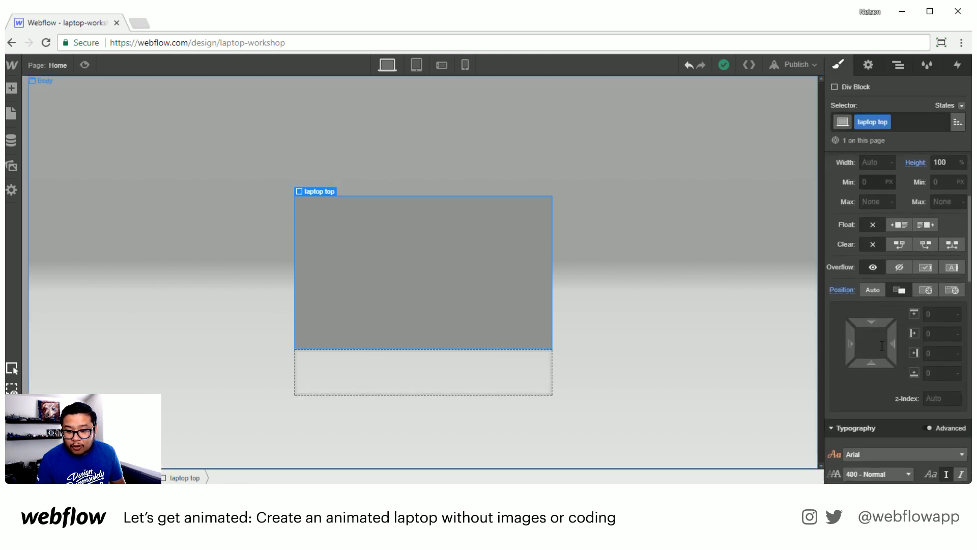
pyautogui.click(942, 378)
pyautogui.write('1')
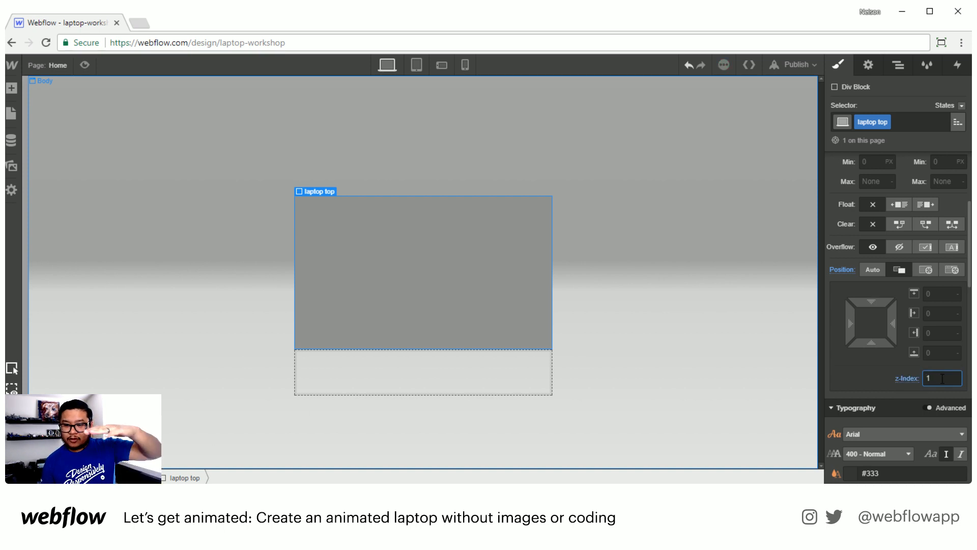
# Step: Position the laptop bottom block absolutely and stretch it to full coverage with 0 px offsets on all sides
pyautogui.click(898, 64)
pyautogui.click(900, 167)
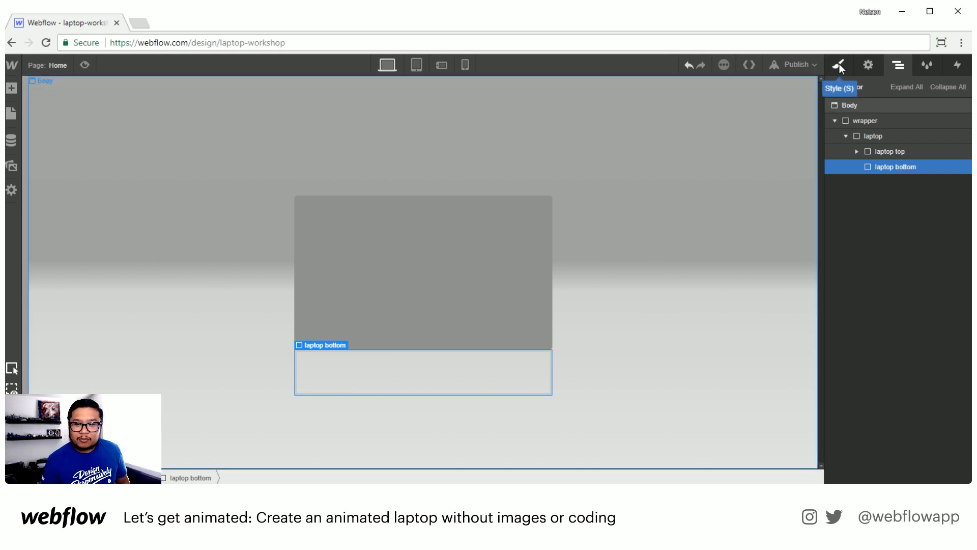
pyautogui.click(857, 152)
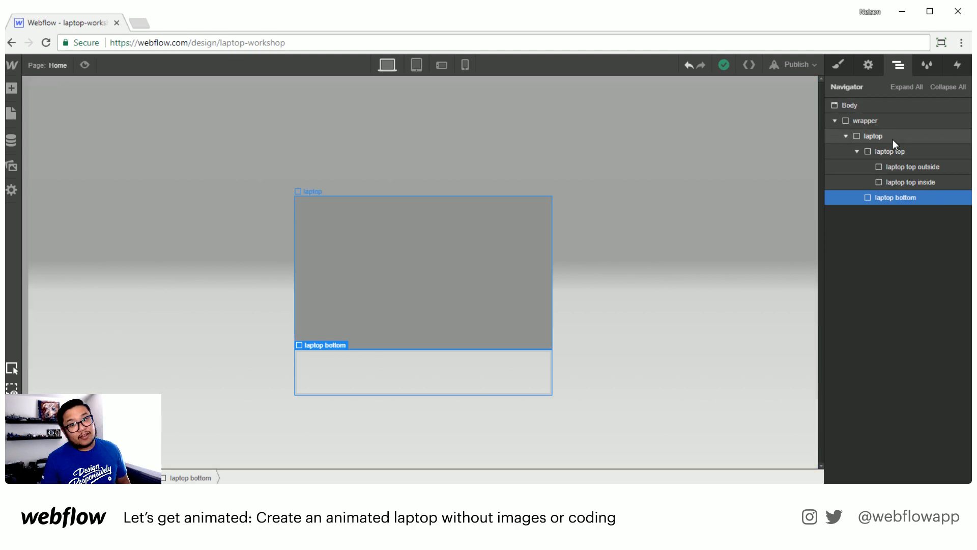
pyautogui.click(839, 65)
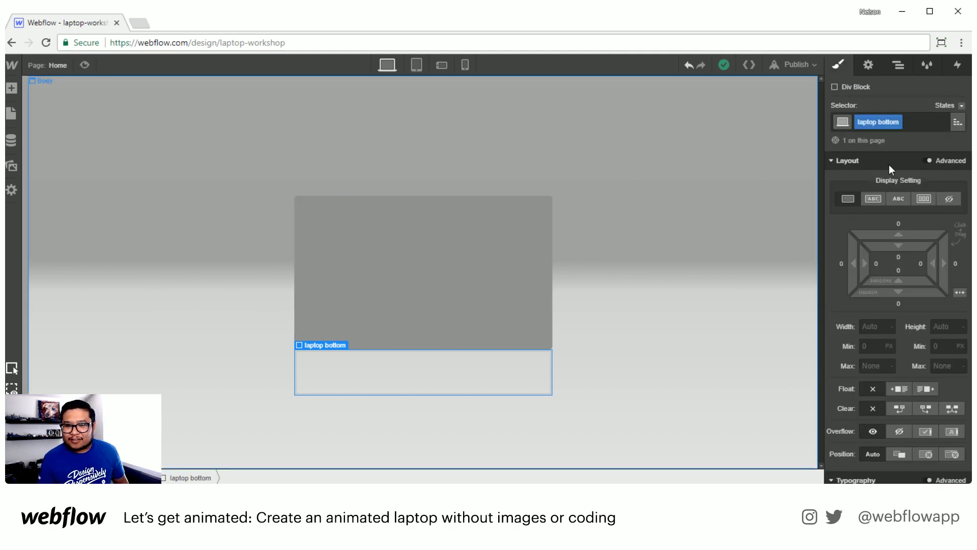
pyautogui.scroll(-2, 921, 335)
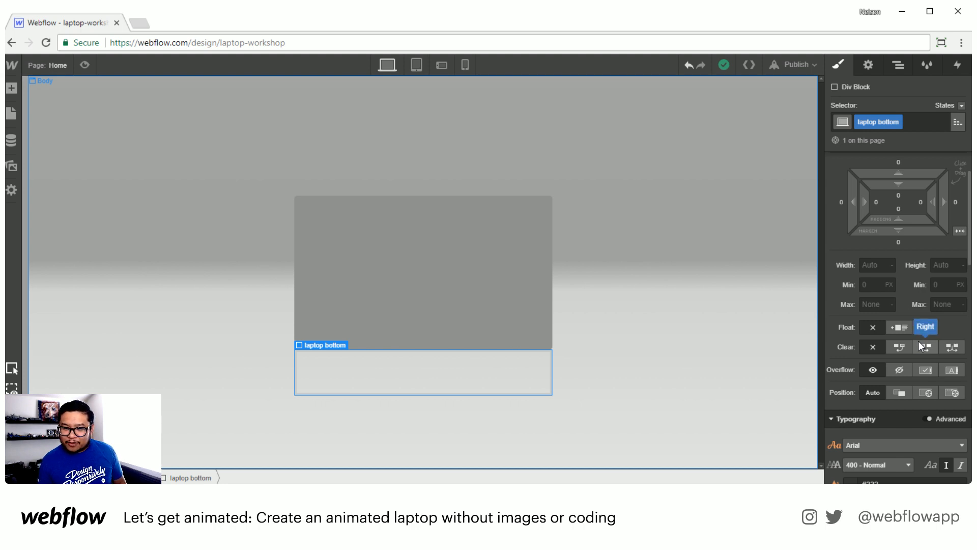
pyautogui.click(926, 392)
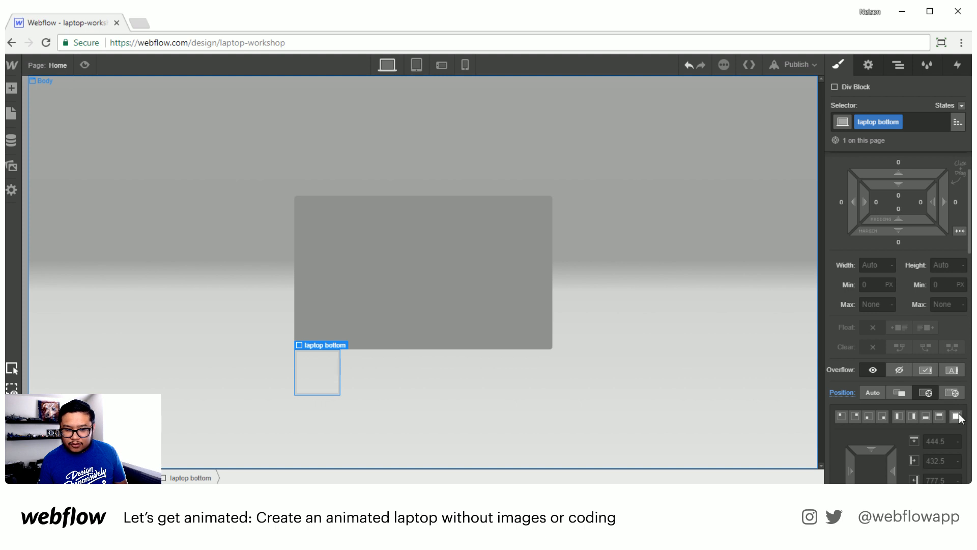
pyautogui.click(955, 415)
pyautogui.scroll(-5, 947, 419)
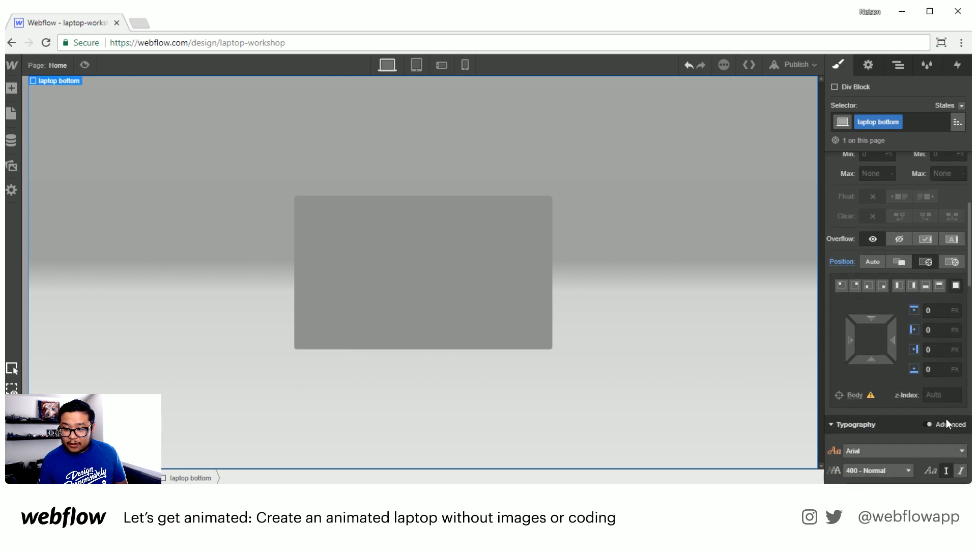
# Step: Give the laptop bottom block a #777 background color and a 5 px border radius
pyautogui.scroll(-5, 946, 416)
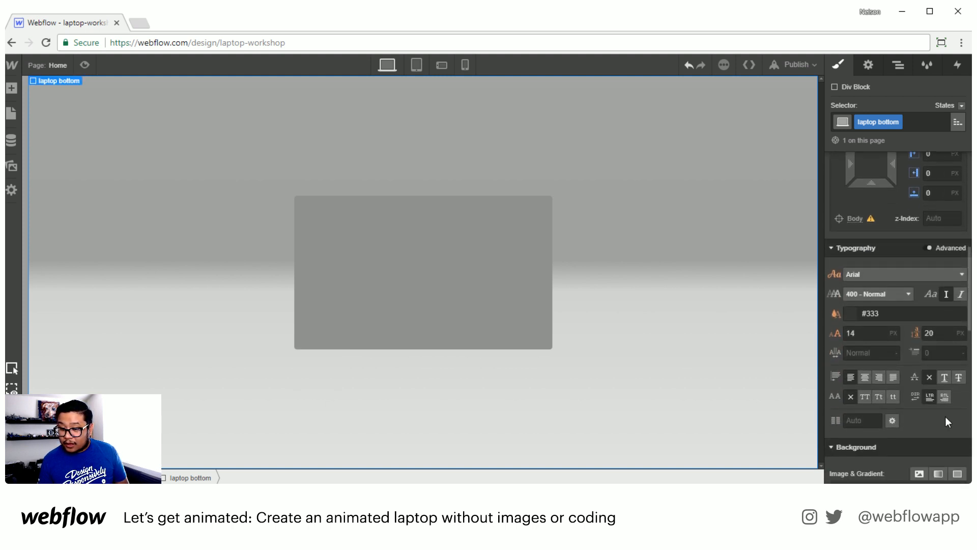
pyautogui.click(856, 395)
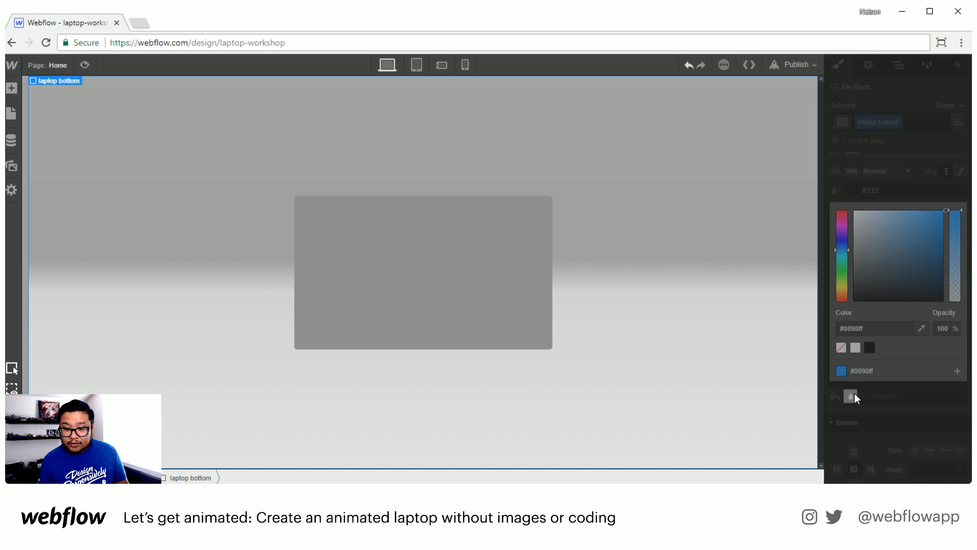
pyautogui.moveTo(860, 260); pyautogui.dragTo(845, 261)
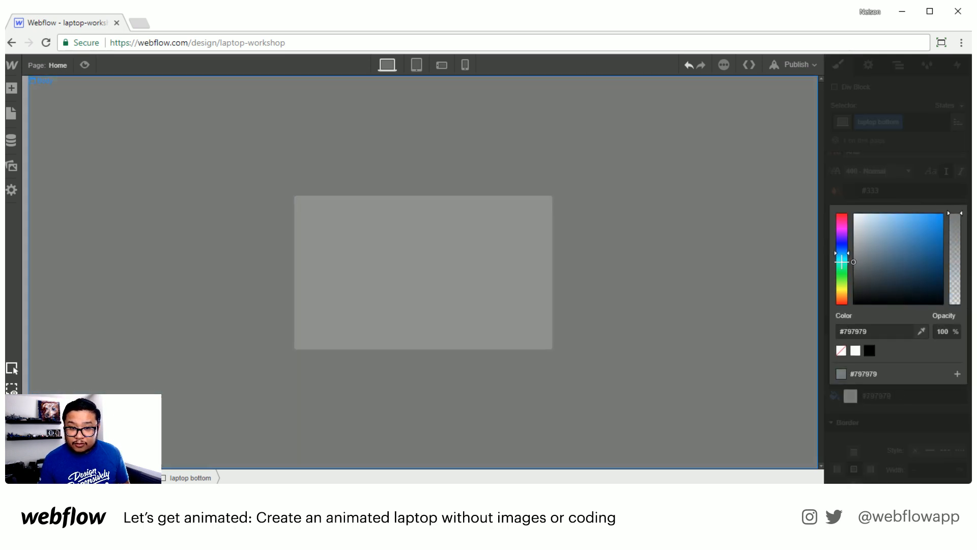
pyautogui.click(902, 164)
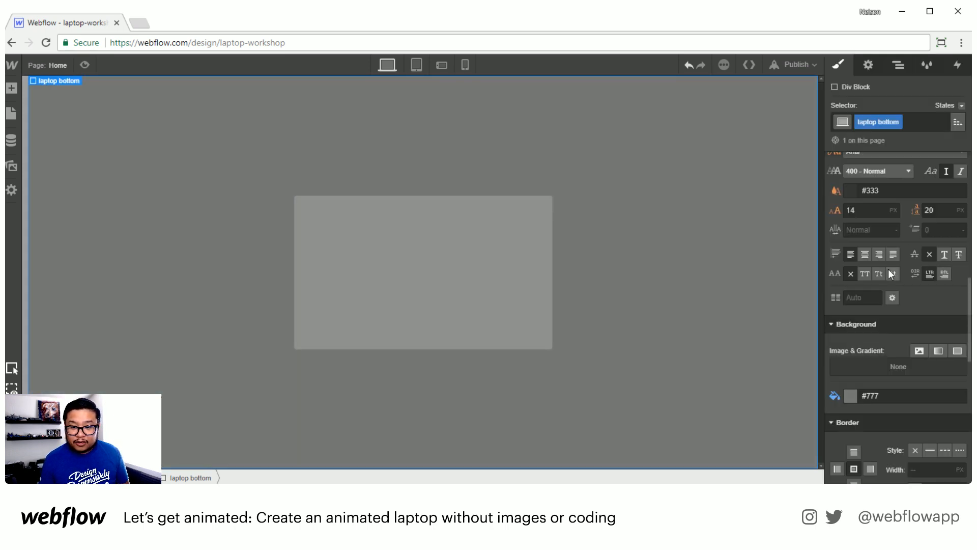
pyautogui.scroll(-2, 895, 407)
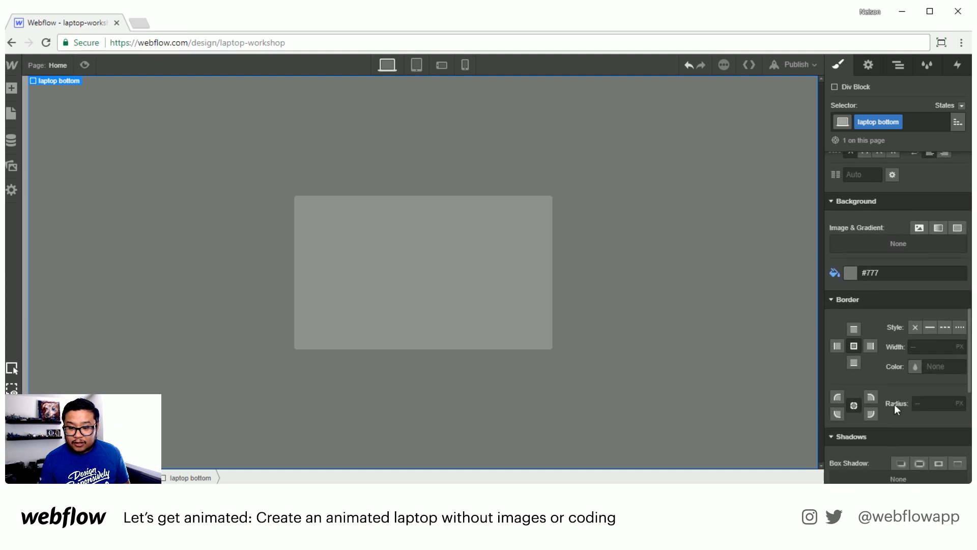
pyautogui.click(938, 405)
pyautogui.write('5')
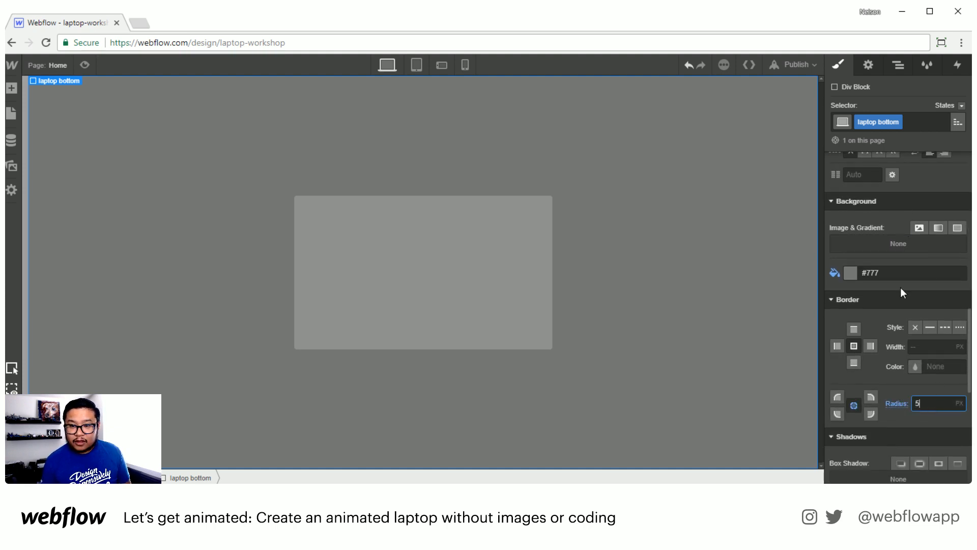
# Step: Set the parent laptop block to relative positioning so it contains the absolute laptop bottom block
pyautogui.scroll(4, 901, 289)
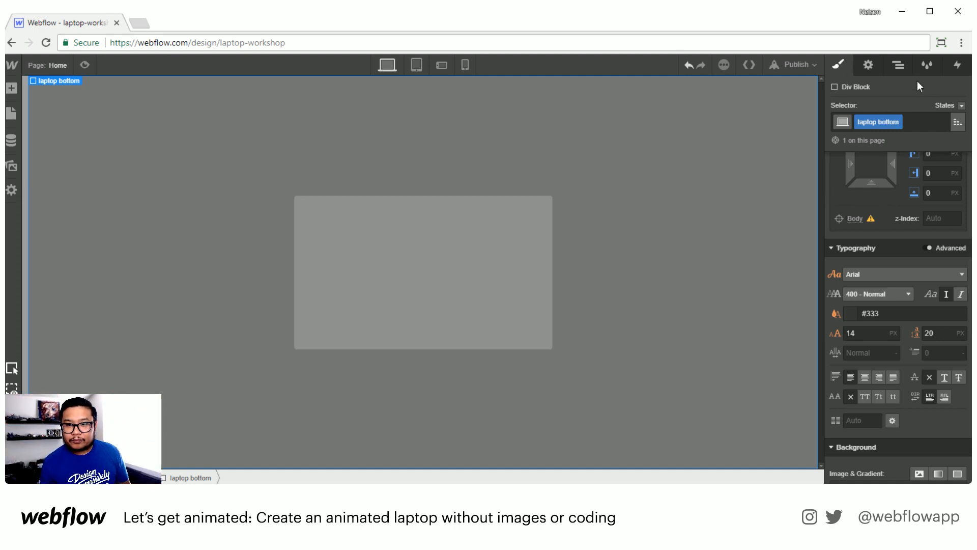
pyautogui.click(898, 64)
pyautogui.click(876, 138)
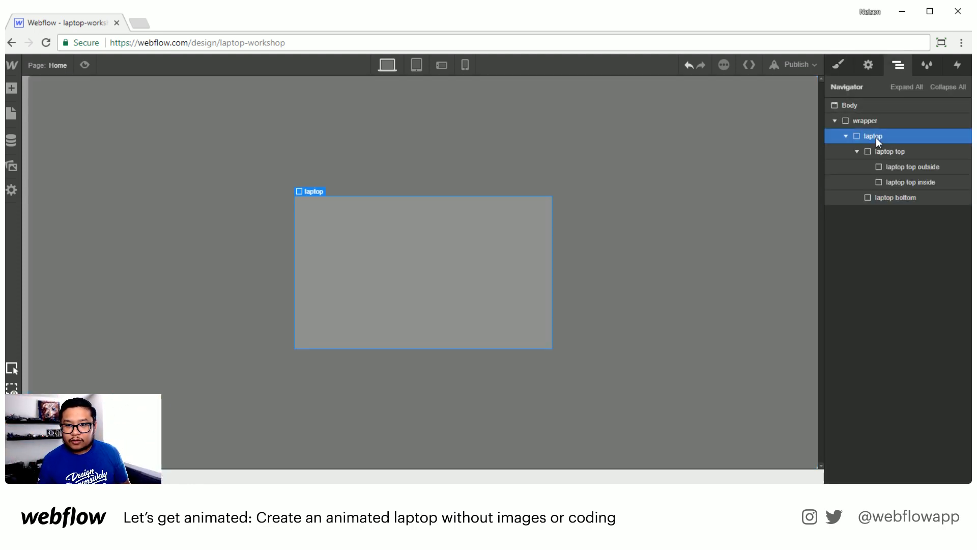
pyautogui.click(839, 65)
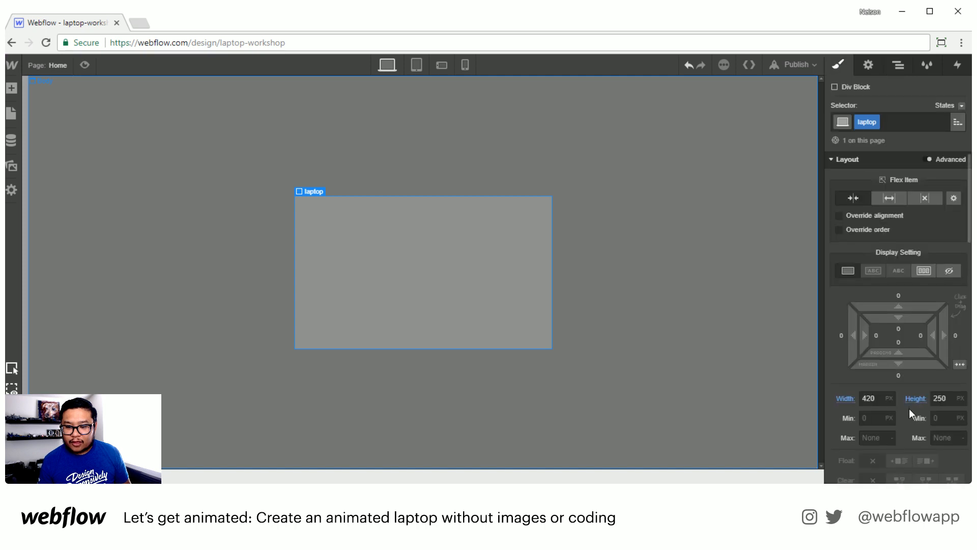
pyautogui.scroll(-4, 909, 408)
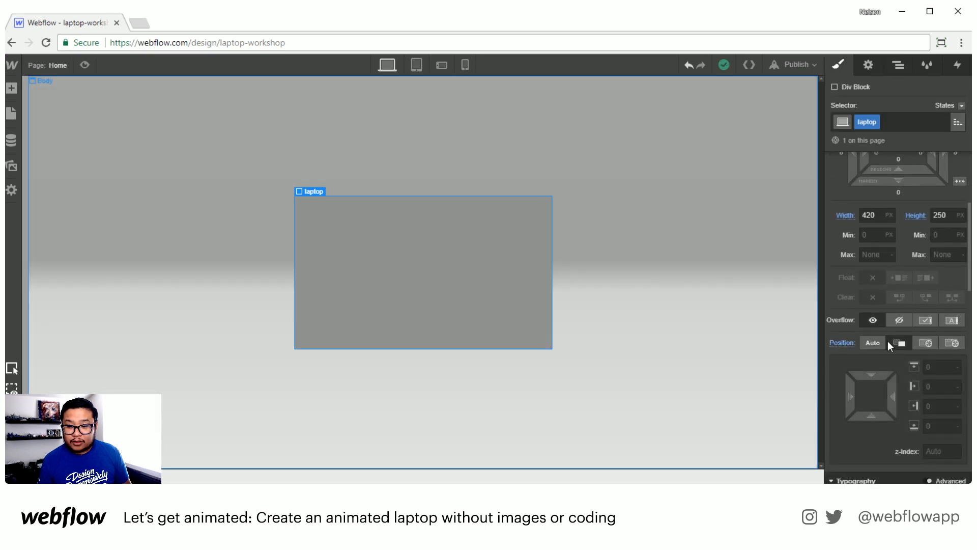
pyautogui.click(901, 66)
pyautogui.click(892, 151)
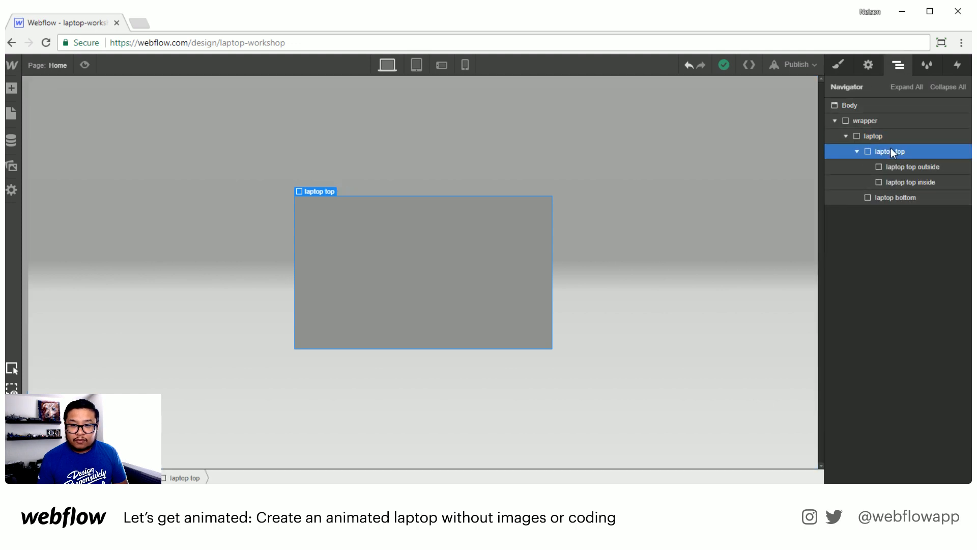
pyautogui.click(894, 197)
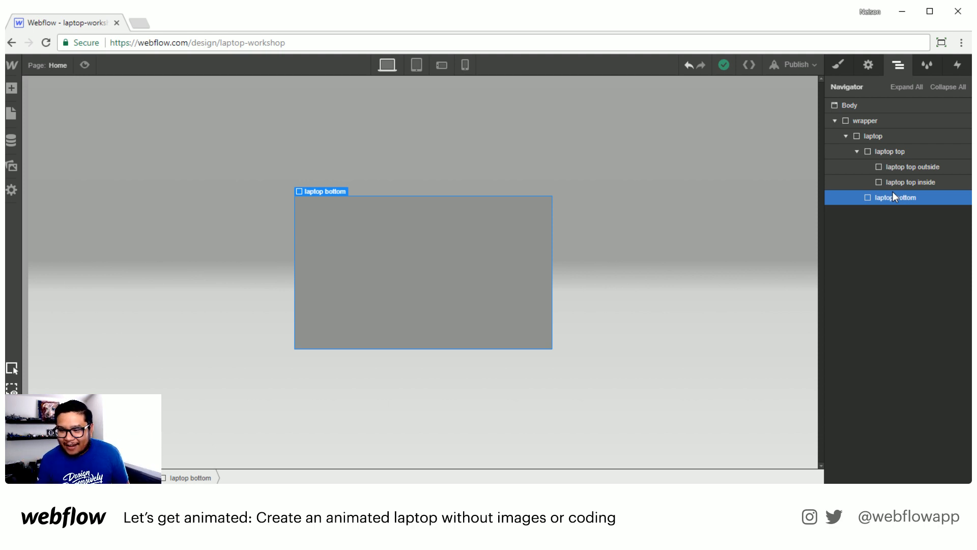
pyautogui.click(900, 132)
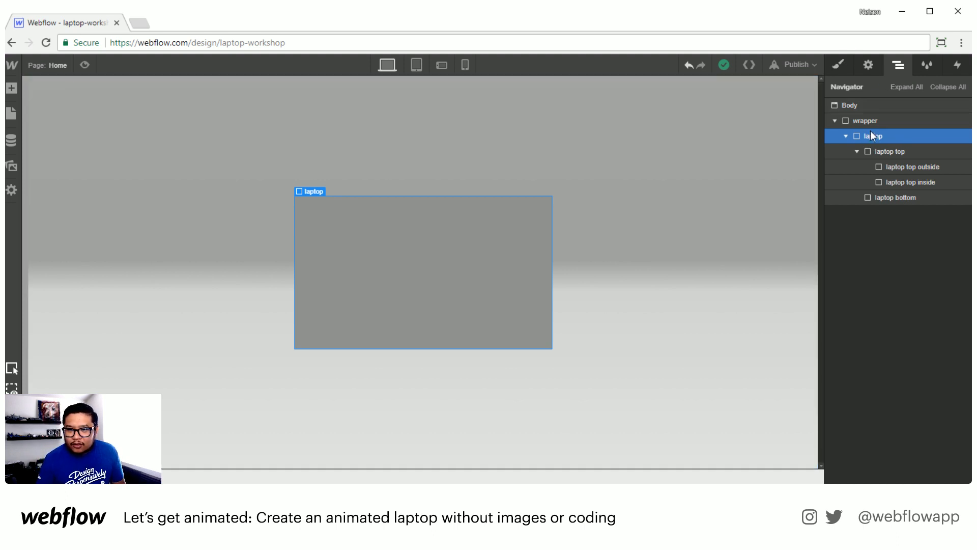
pyautogui.click(838, 64)
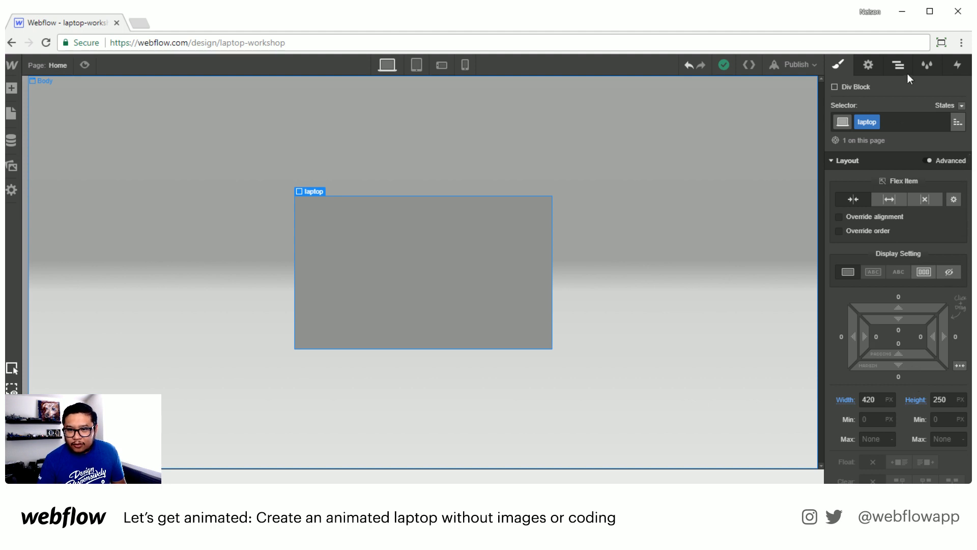
# Step: Set the children perspective of the wrapper section to 99999 px
pyautogui.click(909, 72)
pyautogui.click(871, 120)
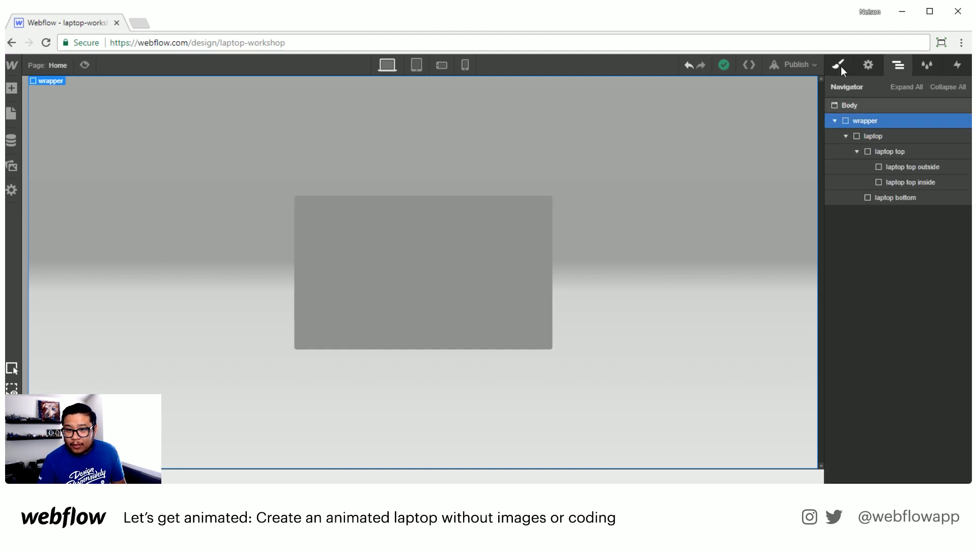
pyautogui.click(841, 66)
pyautogui.scroll(-8, 884, 331)
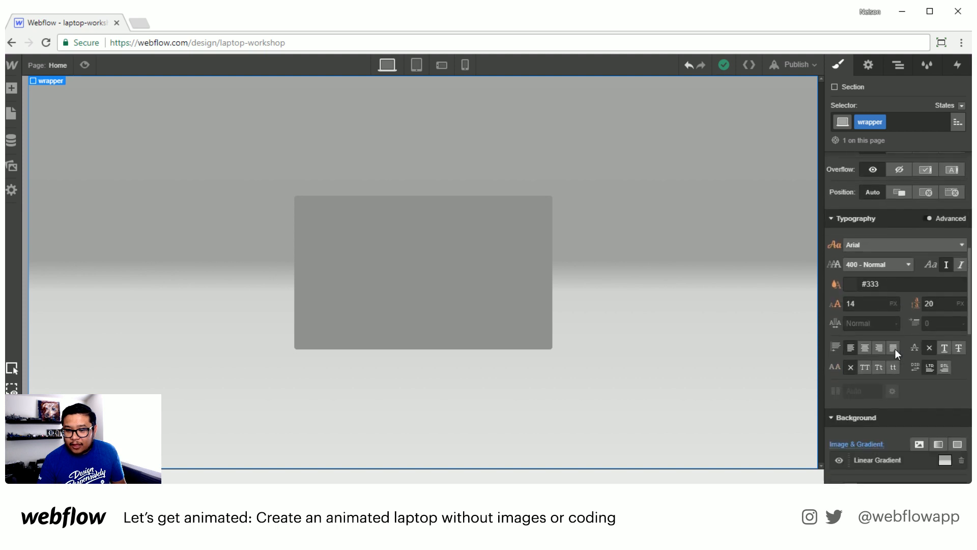
pyautogui.scroll(-8, 895, 349)
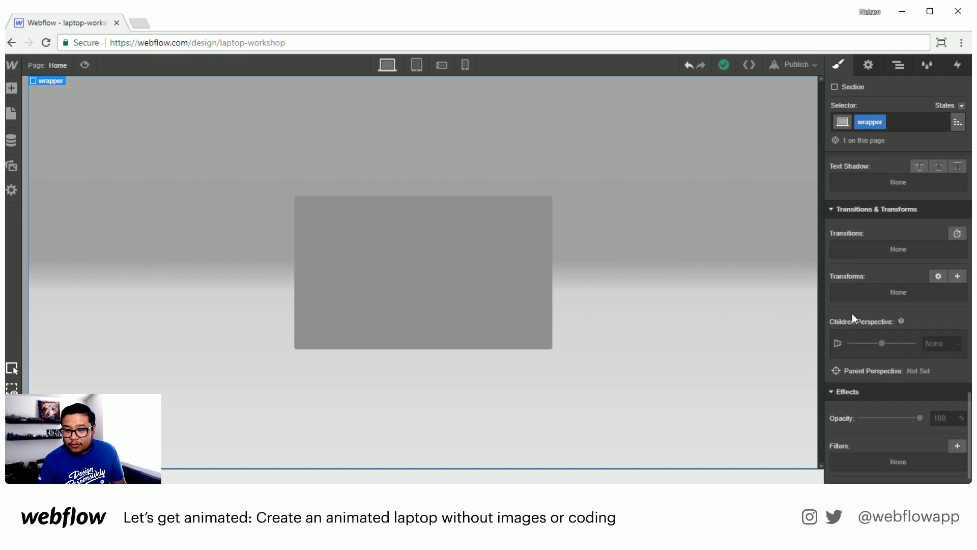
pyautogui.click(932, 342)
pyautogui.write('99999')
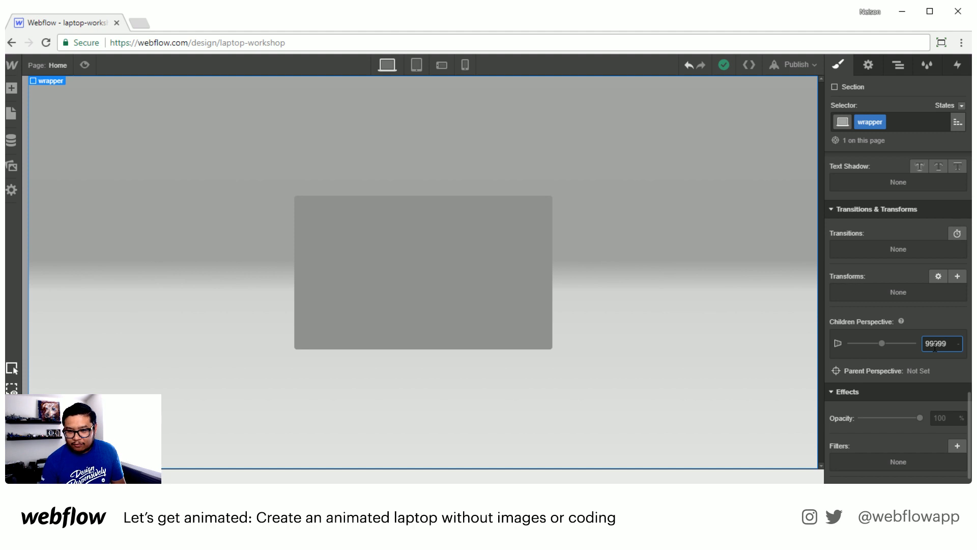
pyautogui.press('Return')
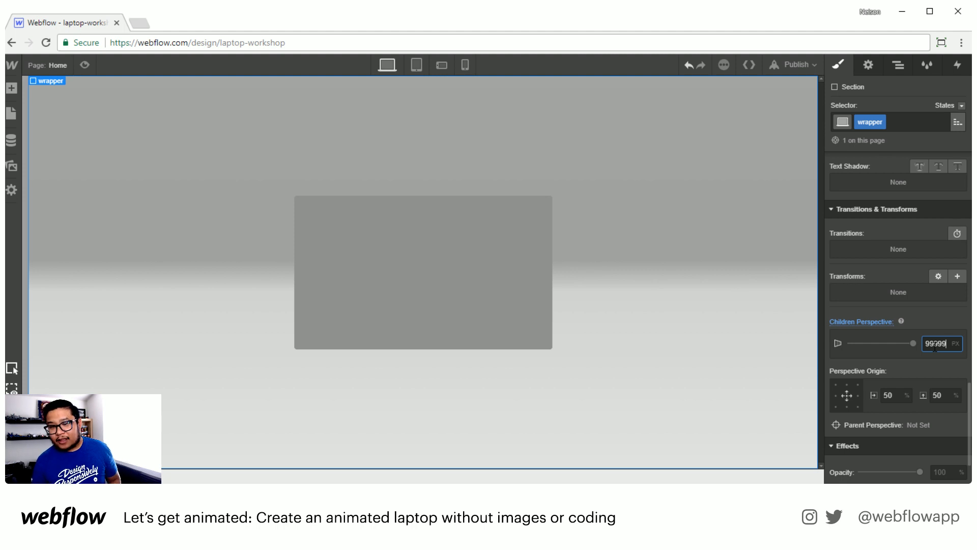
# Step: Add a Rotate transform to the laptop block and tilt it 73 degrees on the X axis
pyautogui.click(898, 64)
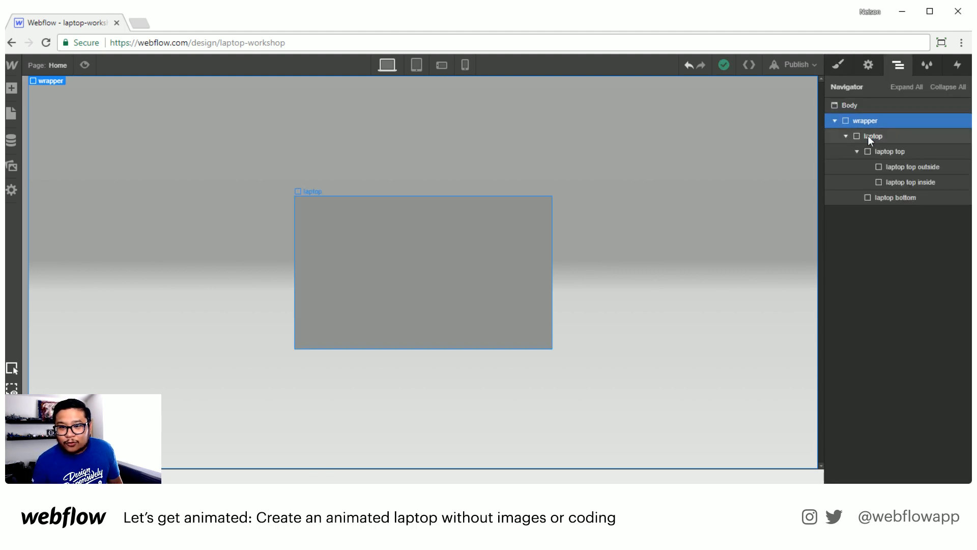
pyautogui.click(869, 136)
pyautogui.click(838, 64)
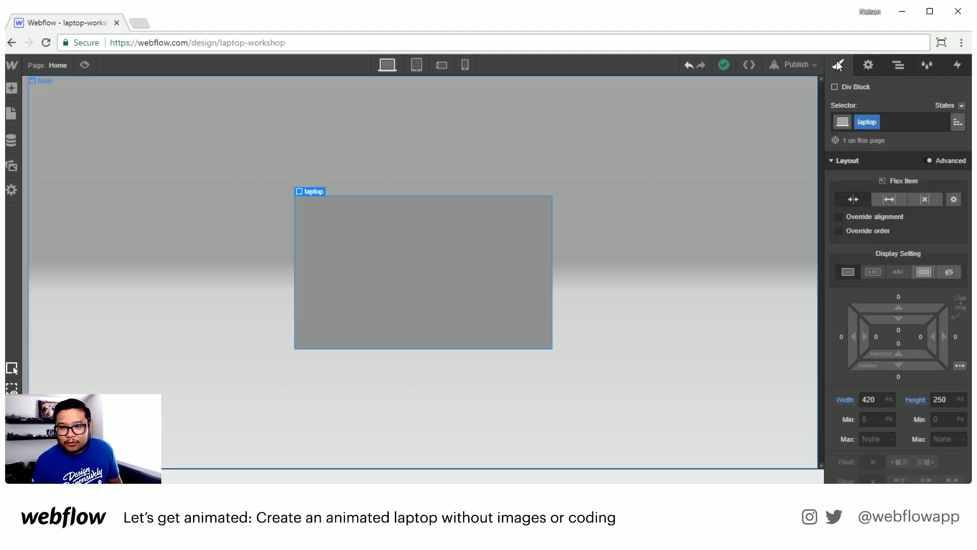
pyautogui.scroll(-6, 890, 297)
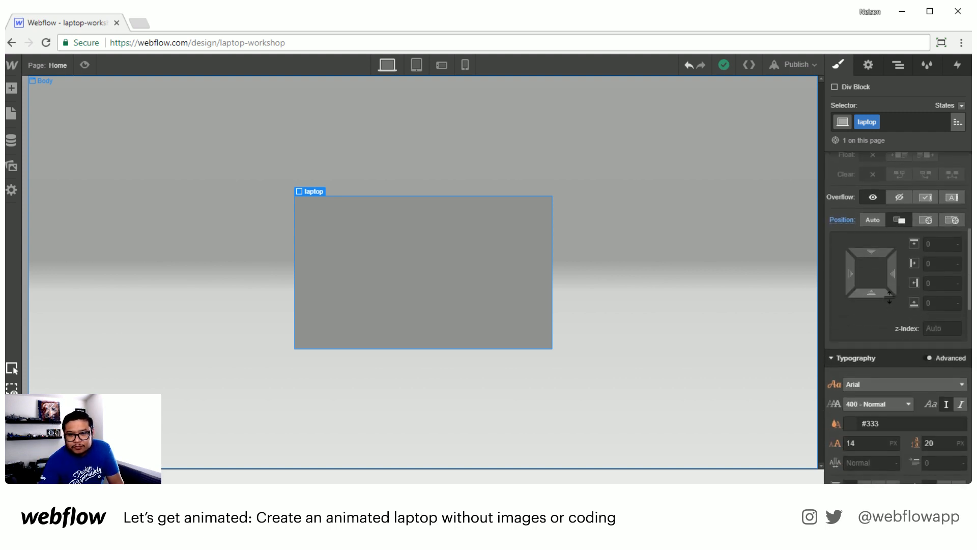
pyautogui.scroll(-10, 890, 298)
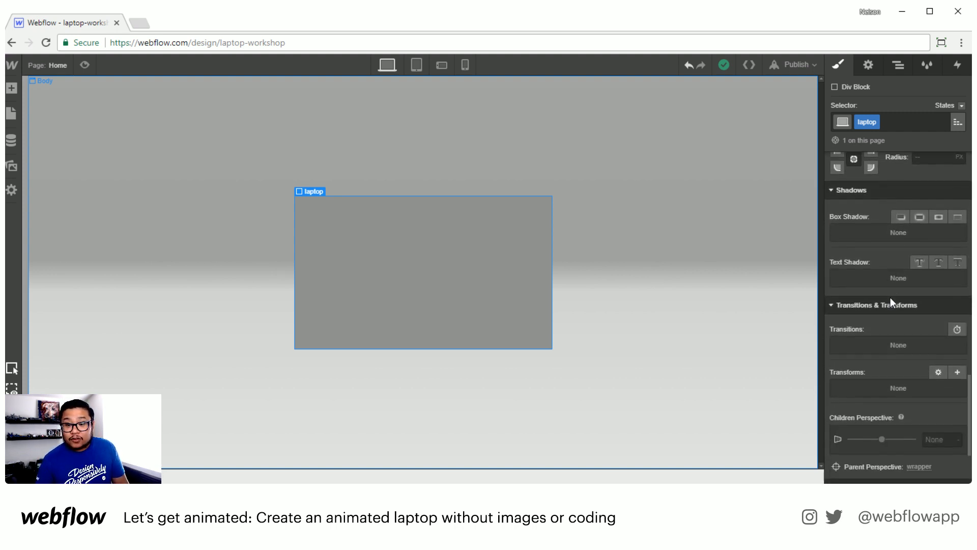
pyautogui.scroll(-3, 891, 299)
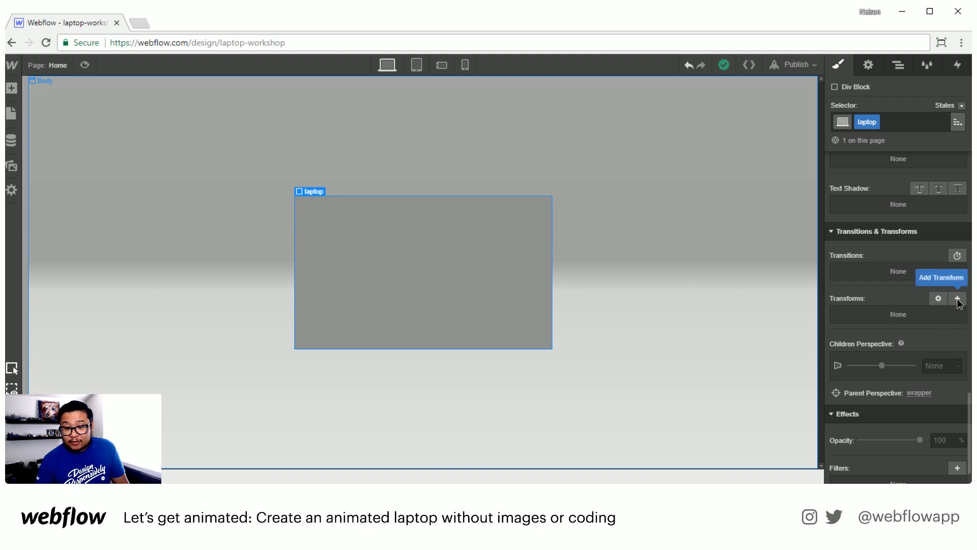
pyautogui.click(957, 300)
pyautogui.click(960, 316)
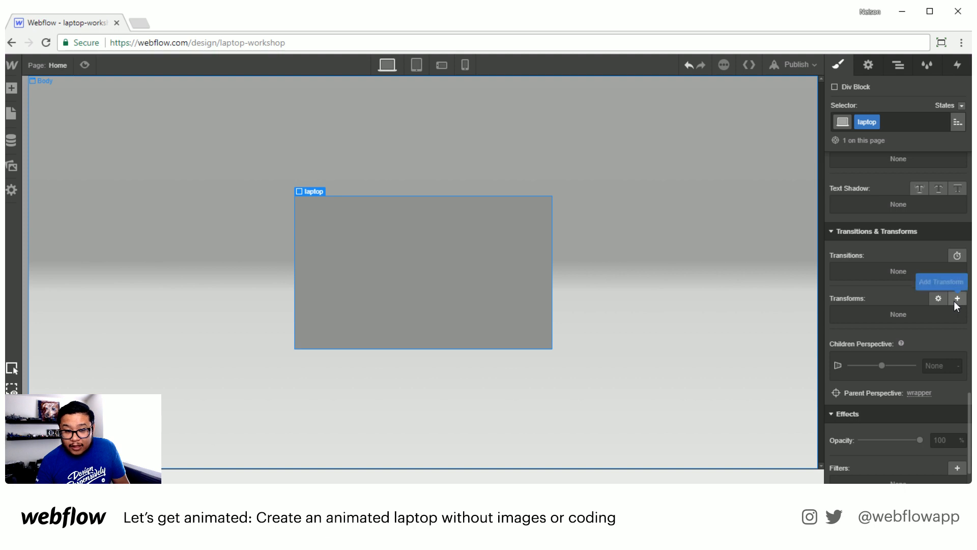
pyautogui.click(955, 301)
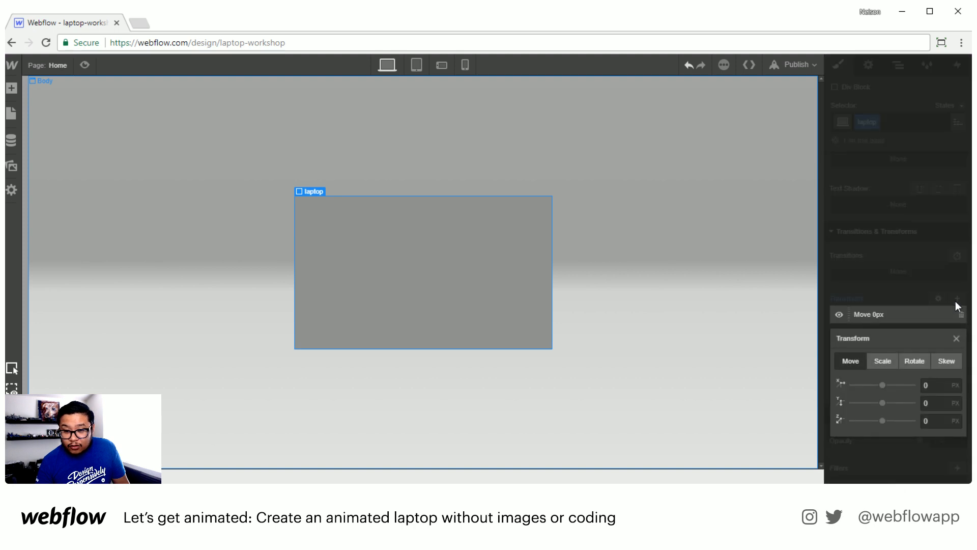
pyautogui.click(918, 360)
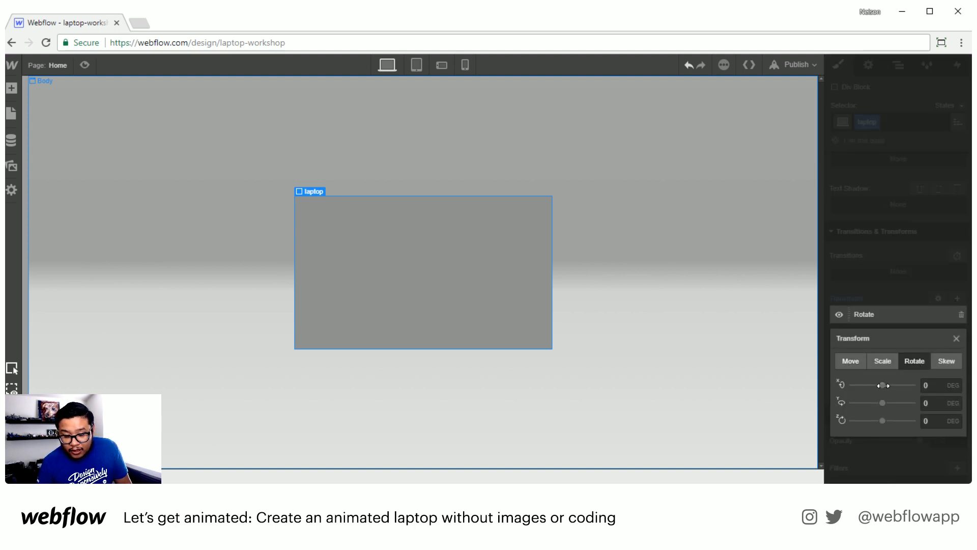
pyautogui.moveTo(883, 385); pyautogui.dragTo(897, 385)
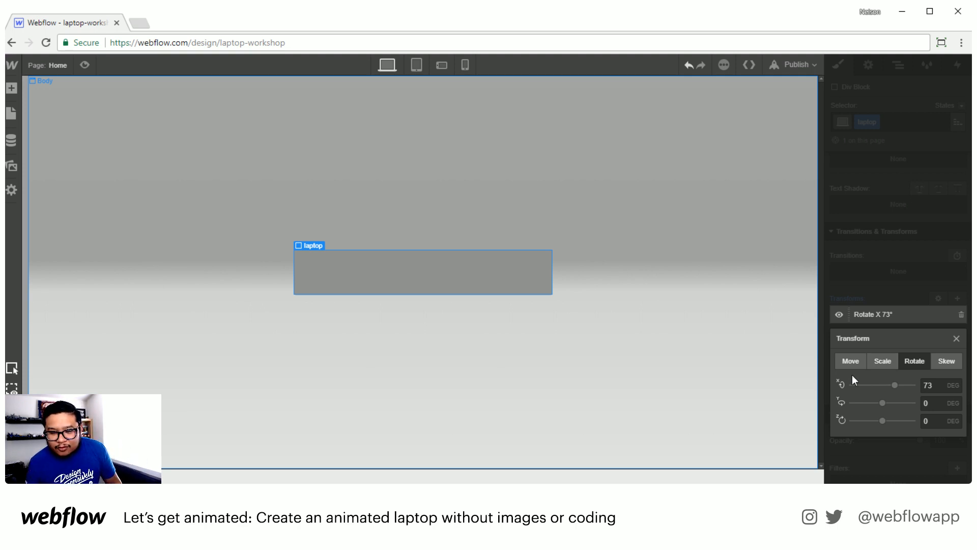
# Step: Rotate the laptop block 3 degrees on the Y axis and -30 degrees on the Z axis
pyautogui.moveTo(883, 405); pyautogui.dragTo(877, 421)
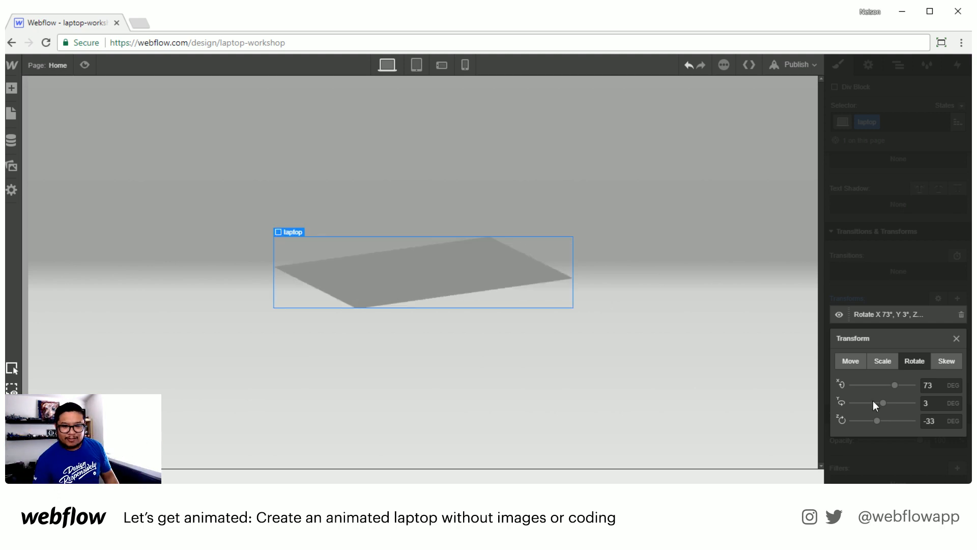
pyautogui.moveTo(878, 420); pyautogui.dragTo(883, 404)
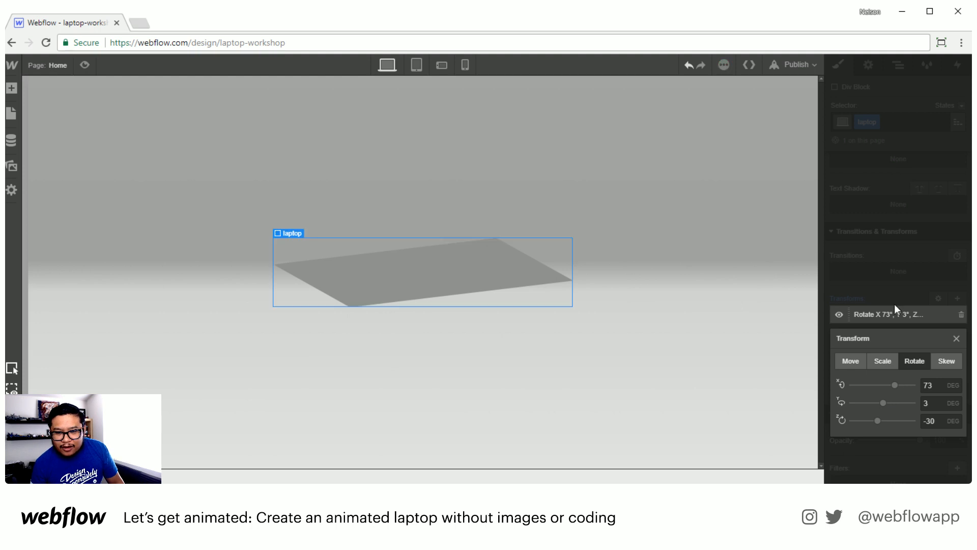
pyautogui.click(926, 298)
# Step: Add a Move transform to the laptop block with X at -106 px and Y at 88 px, and nudge Z slightly
pyautogui.click(957, 299)
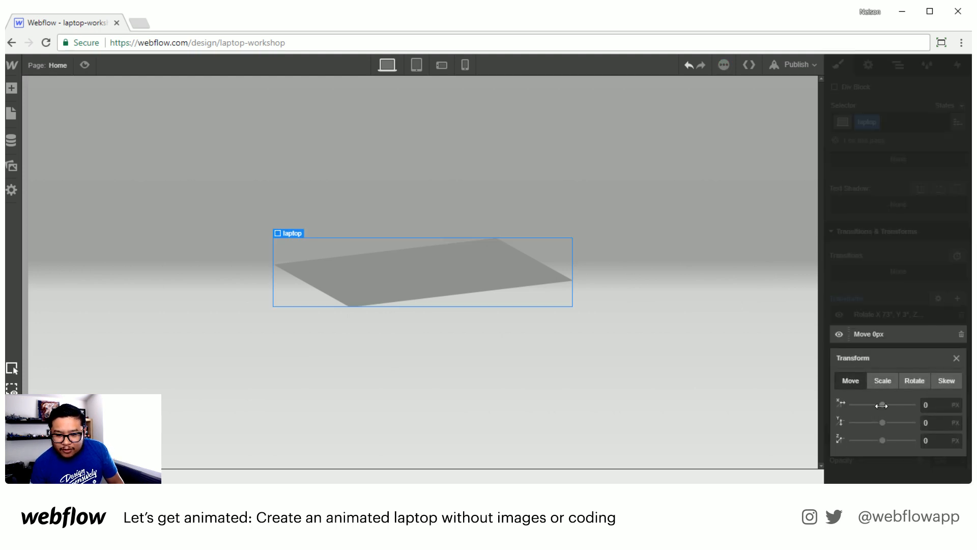
pyautogui.moveTo(880, 425); pyautogui.dragTo(864, 402)
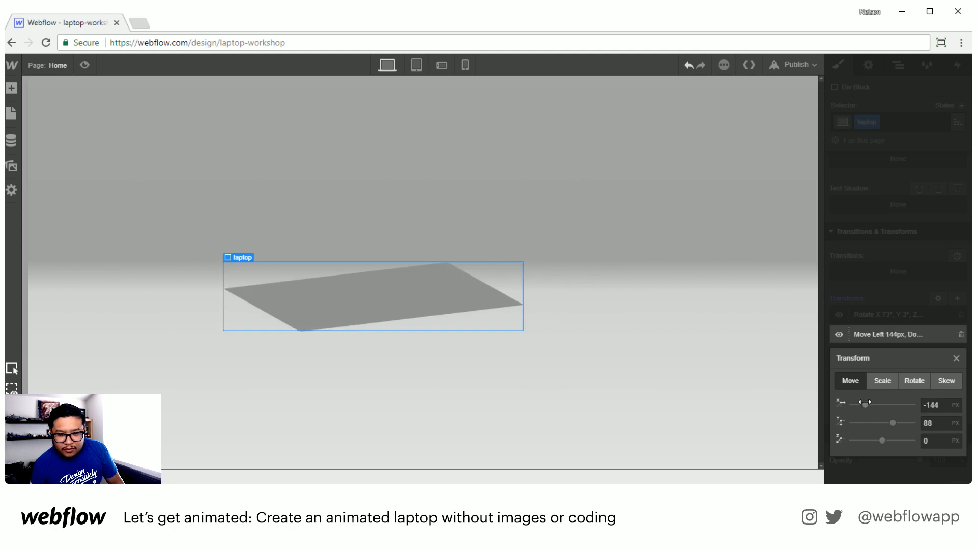
pyautogui.moveTo(883, 440); pyautogui.dragTo(886, 440)
pyautogui.moveTo(866, 405); pyautogui.dragTo(870, 407)
pyautogui.click(897, 290)
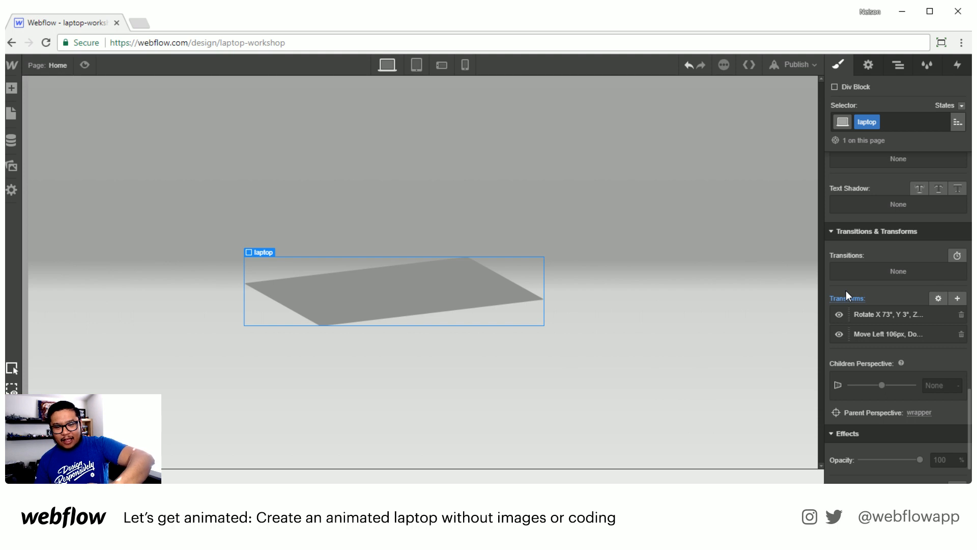
# Step: Set the children perspective of the laptop block to 99999 px
pyautogui.click(936, 385)
pyautogui.write('99999')
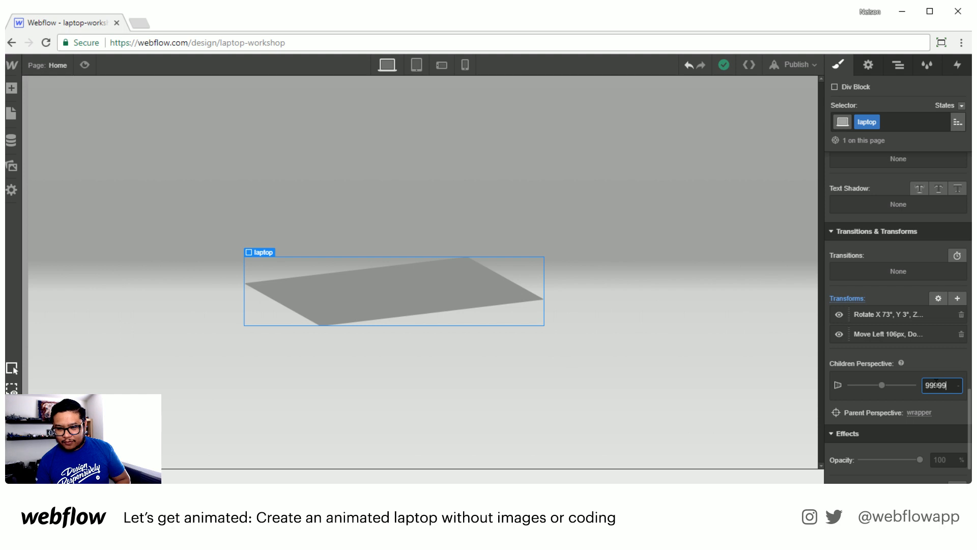
pyautogui.press('Return')
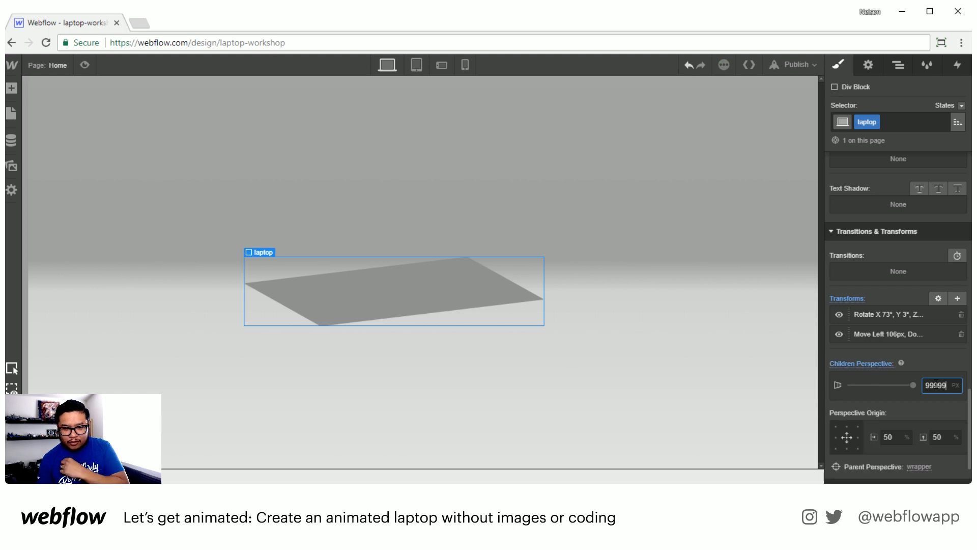
# Step: Select the laptop top block and set its transform origin to the top centre, 50% across and 0% down
pyautogui.click(900, 65)
pyautogui.click(884, 151)
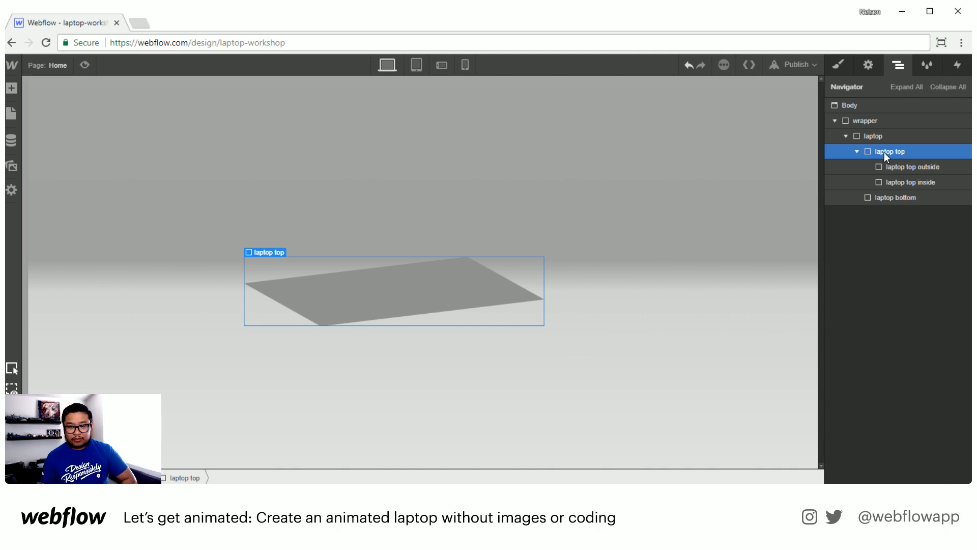
pyautogui.click(843, 61)
pyautogui.scroll(-5, 866, 316)
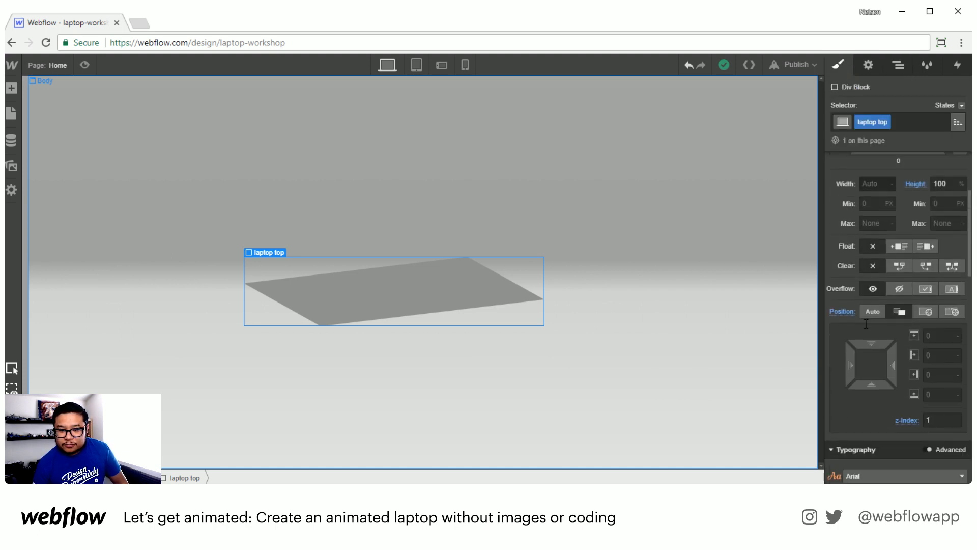
pyautogui.scroll(-10, 865, 314)
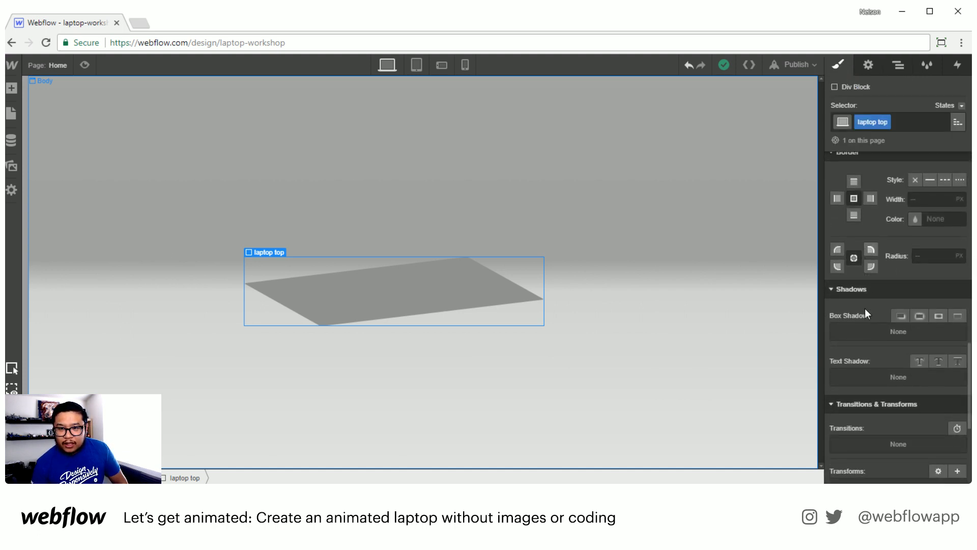
pyautogui.scroll(-3, 866, 313)
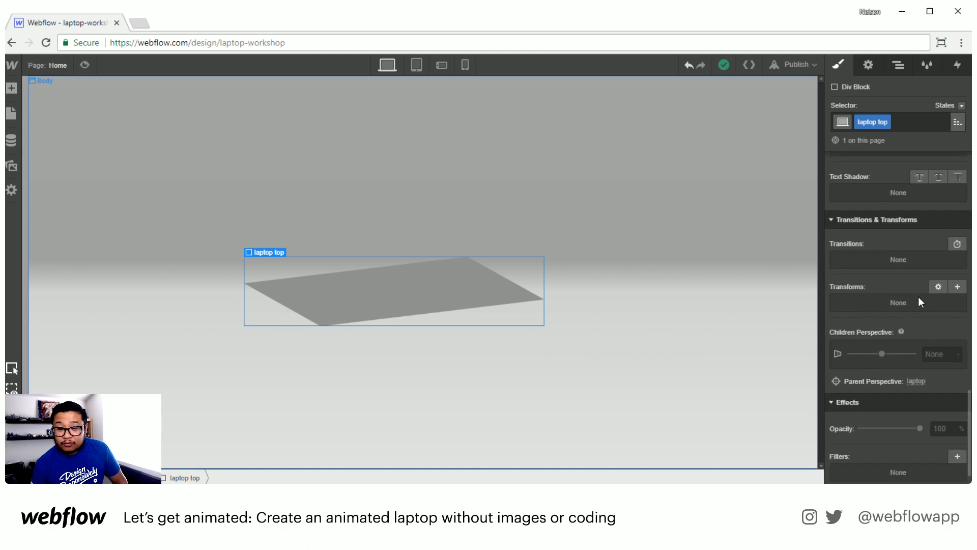
pyautogui.click(942, 285)
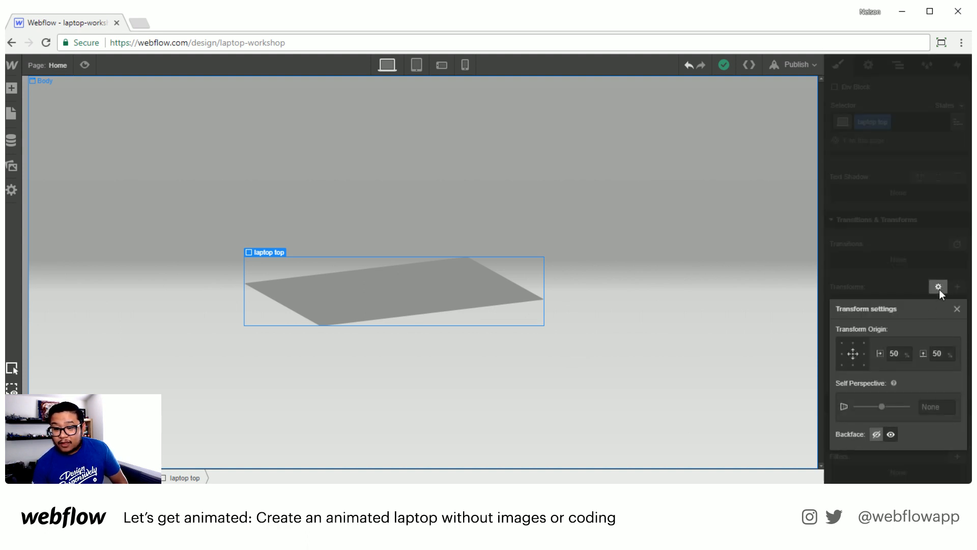
pyautogui.click(850, 343)
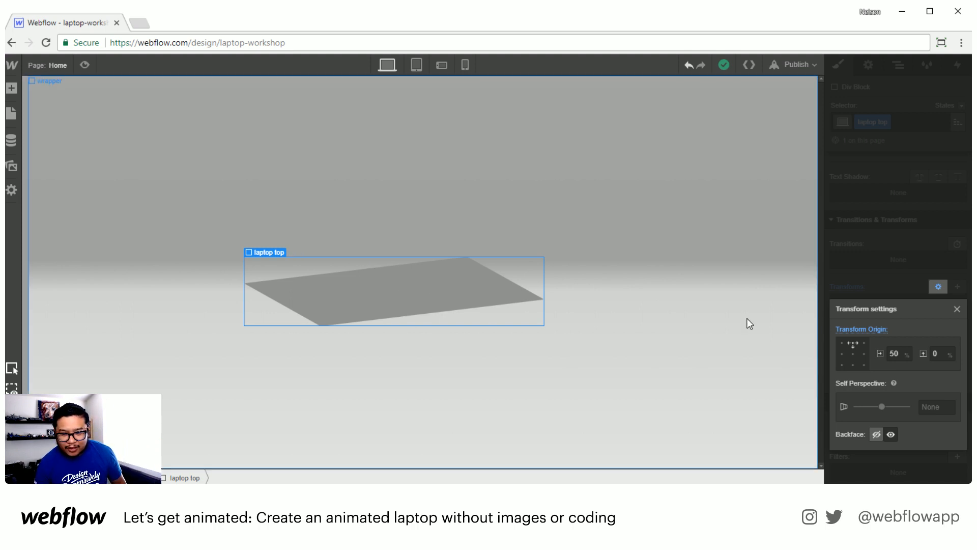
pyautogui.click(958, 310)
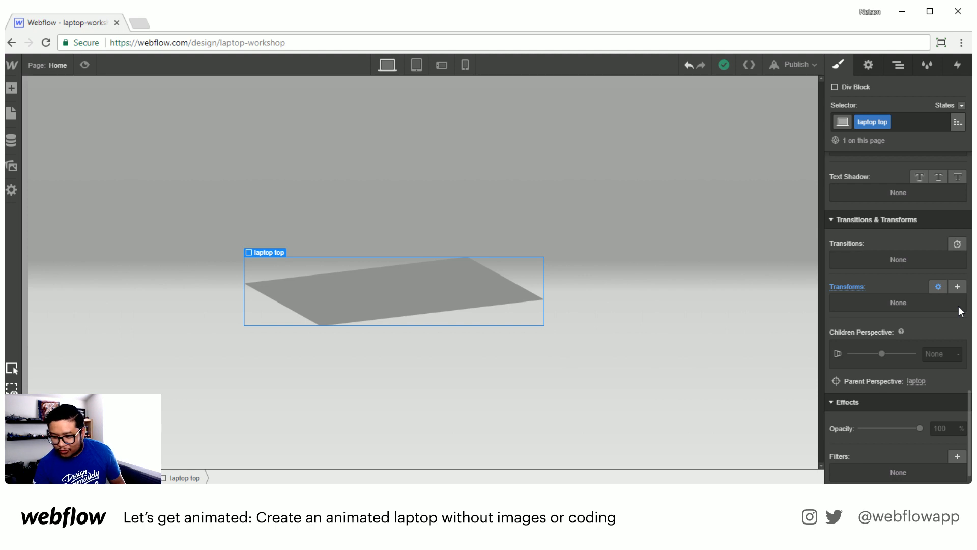
# Step: Add a Rotate transform to the laptop top block and turn it 123 degrees on the X axis
pyautogui.click(958, 287)
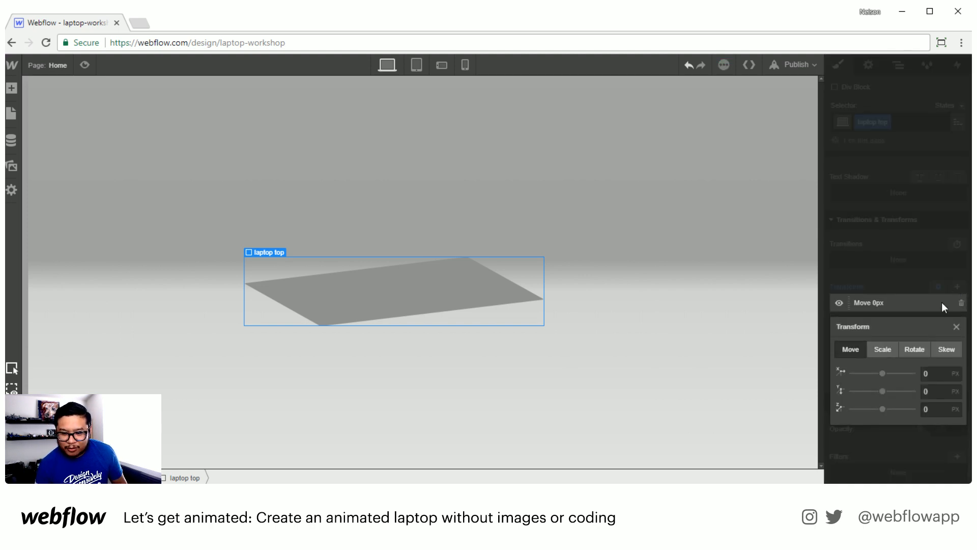
pyautogui.click(918, 349)
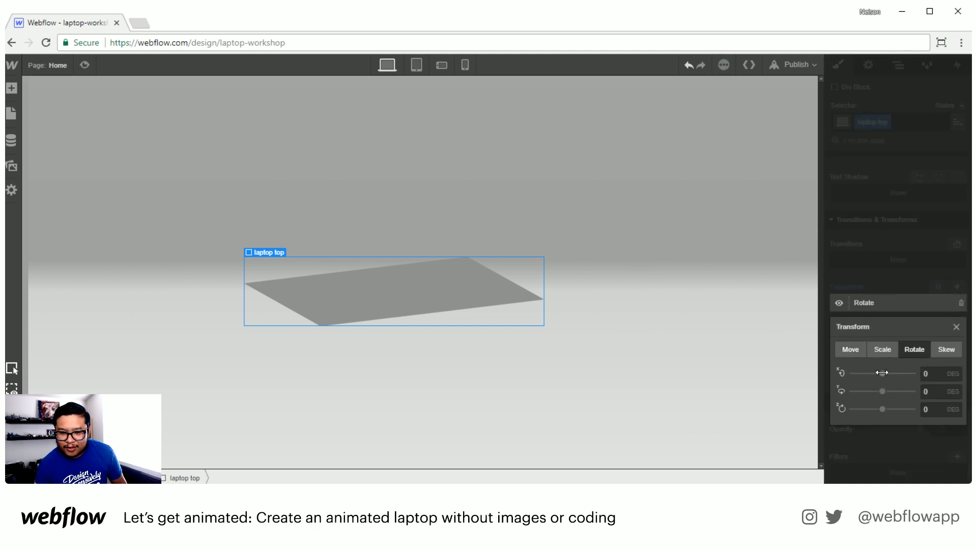
pyautogui.moveTo(882, 373)
pyautogui.mouseDown()
pyautogui.moveTo(866, 366)
pyautogui.moveTo(913, 371)
pyautogui.moveTo(887, 371)
pyautogui.mouseUp()
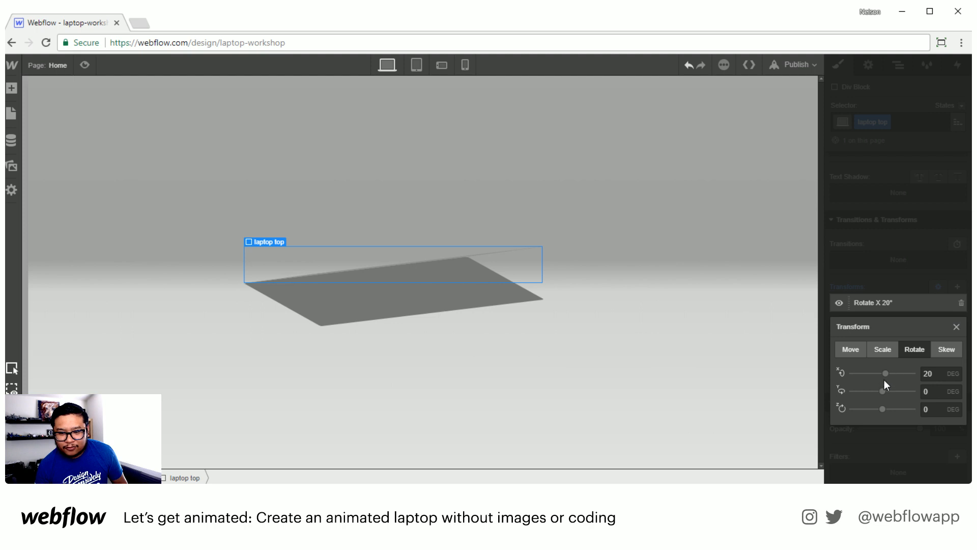
pyautogui.moveTo(885, 374); pyautogui.dragTo(905, 373)
pyautogui.click(912, 267)
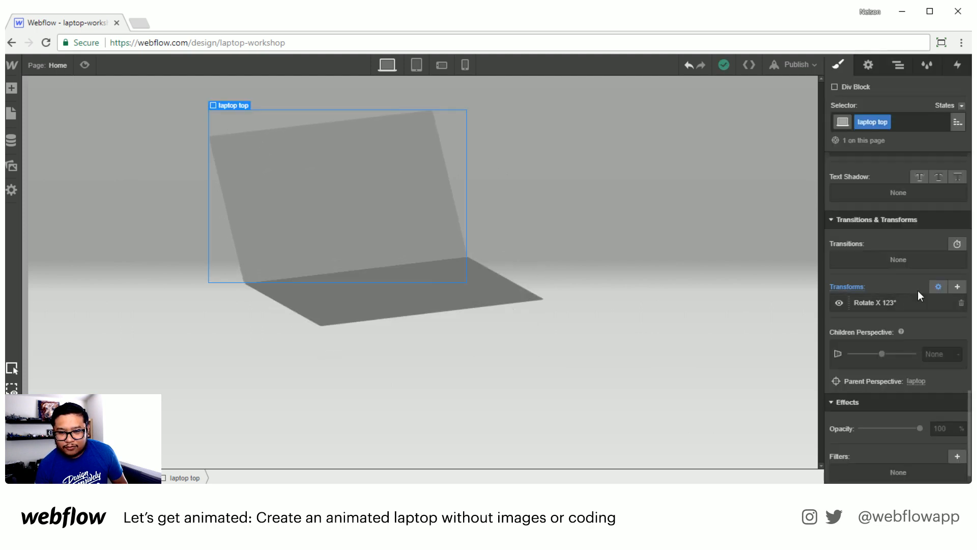
# Step: Try a centred transform origin of 50% and 50% on the laptop top block with its X rotation at 110 degrees
pyautogui.click(938, 286)
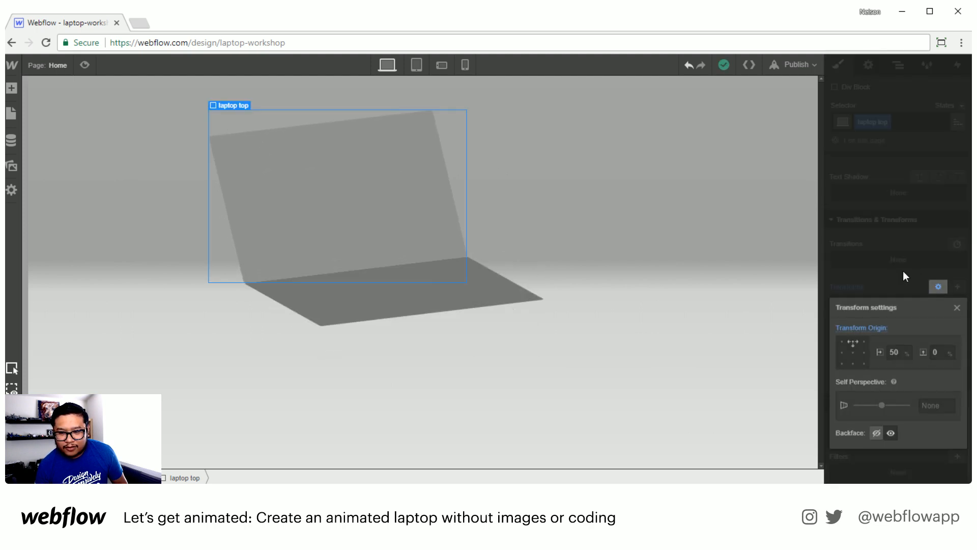
pyautogui.click(854, 351)
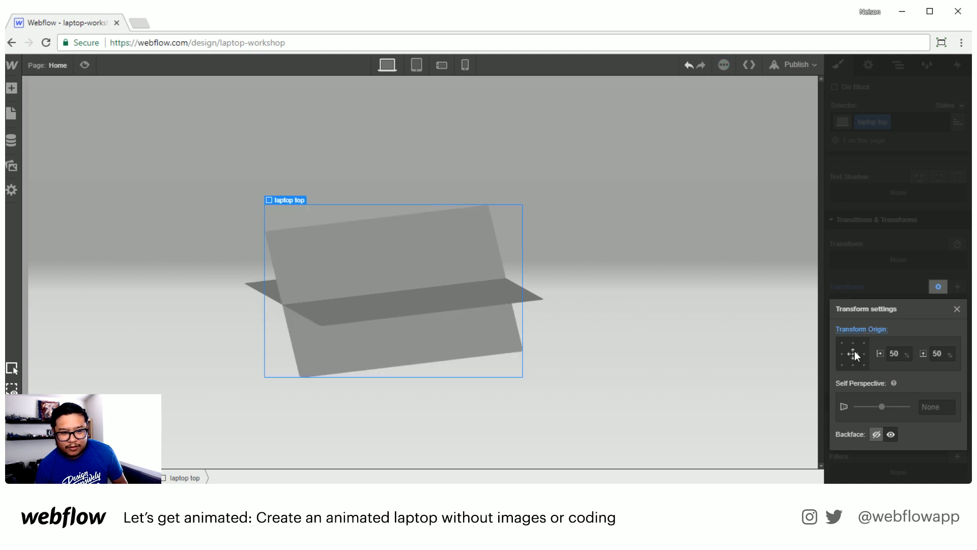
pyautogui.click(957, 310)
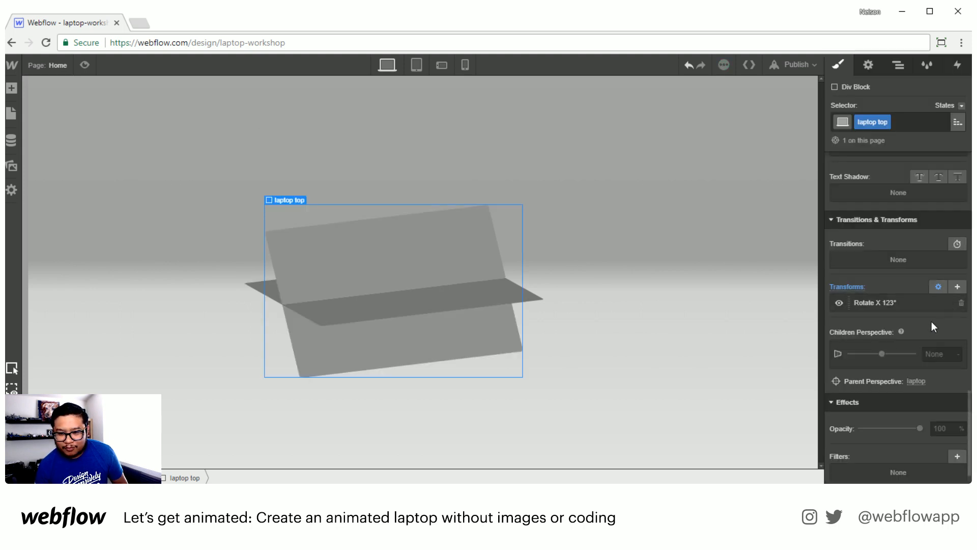
pyautogui.click(888, 303)
pyautogui.moveTo(902, 372)
pyautogui.mouseDown()
pyautogui.moveTo(918, 372)
pyautogui.moveTo(889, 366)
pyautogui.moveTo(903, 365)
pyautogui.mouseUp()
pyautogui.click(914, 272)
# Step: Return the laptop top block's transform origin to the top centre, 50% across and 0% down
pyautogui.click(938, 286)
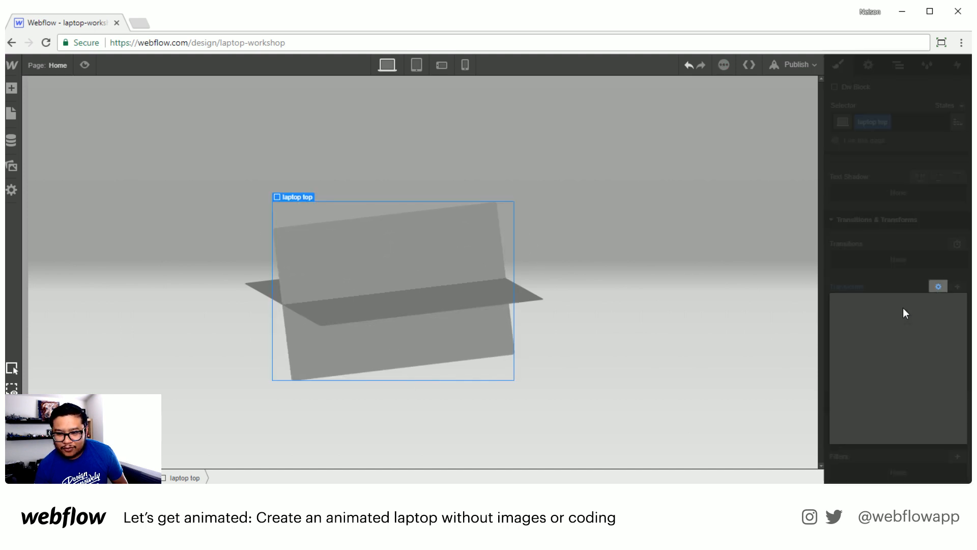
pyautogui.click(853, 343)
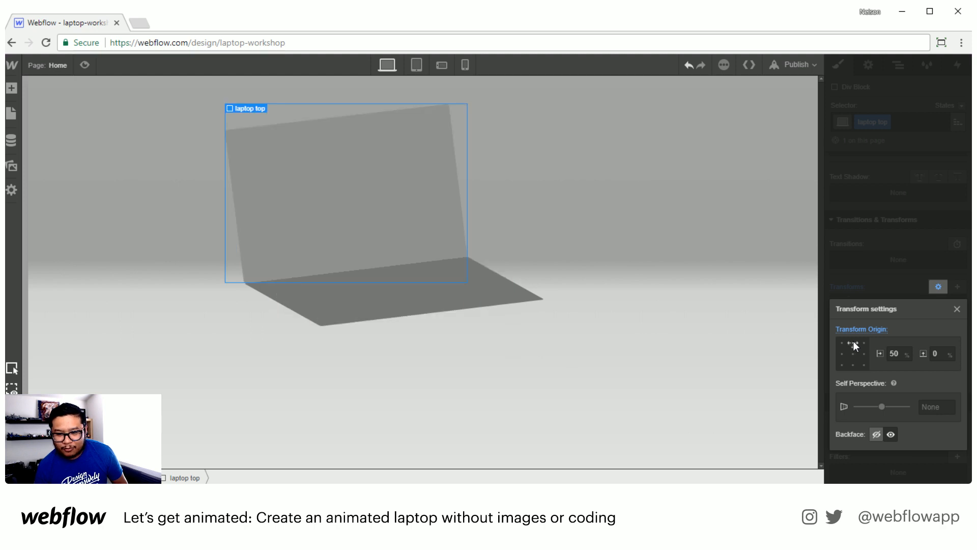
pyautogui.click(861, 248)
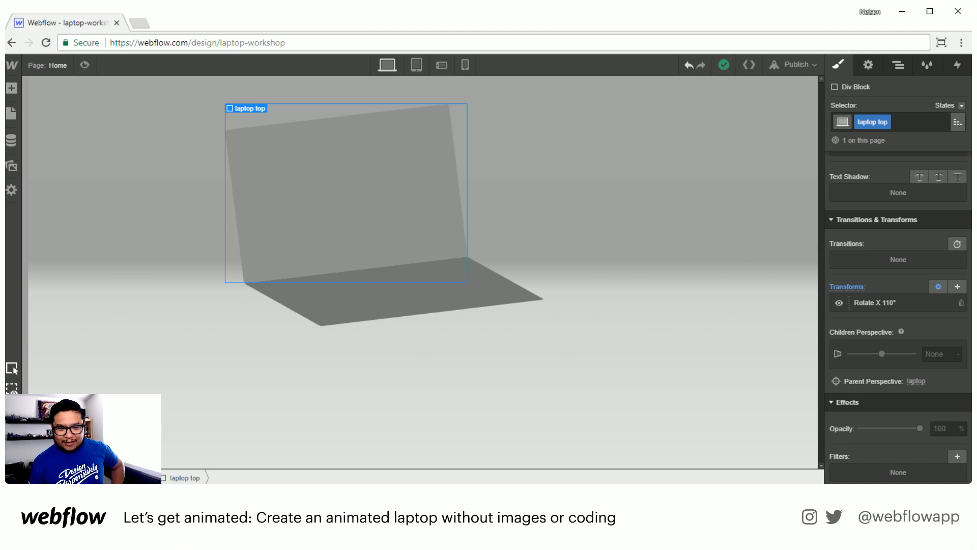
# Step: Set the X rotation of the laptop top block to 140 degrees
pyautogui.click(914, 305)
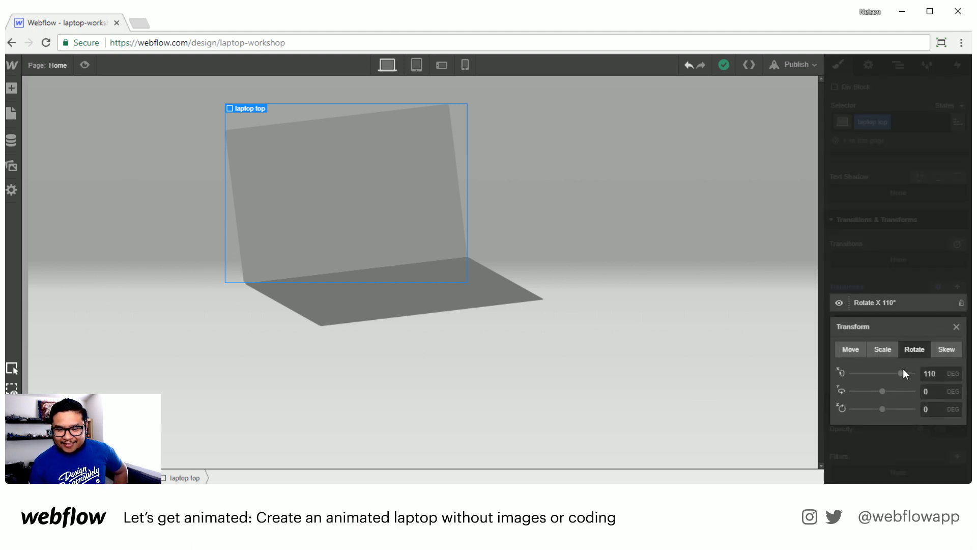
pyautogui.moveTo(899, 372)
pyautogui.mouseDown()
pyautogui.moveTo(909, 370)
pyautogui.moveTo(885, 372)
pyautogui.moveTo(909, 363)
pyautogui.mouseUp()
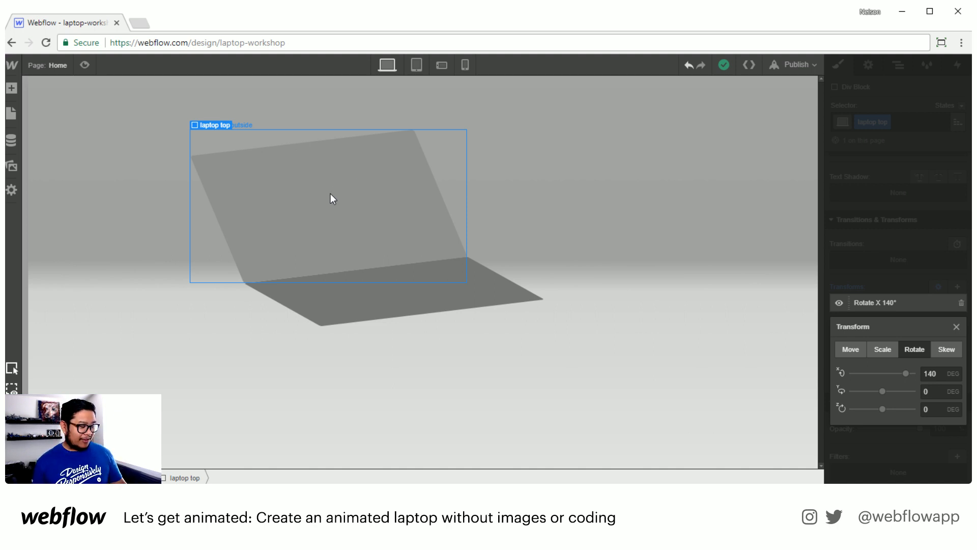
pyautogui.click(956, 327)
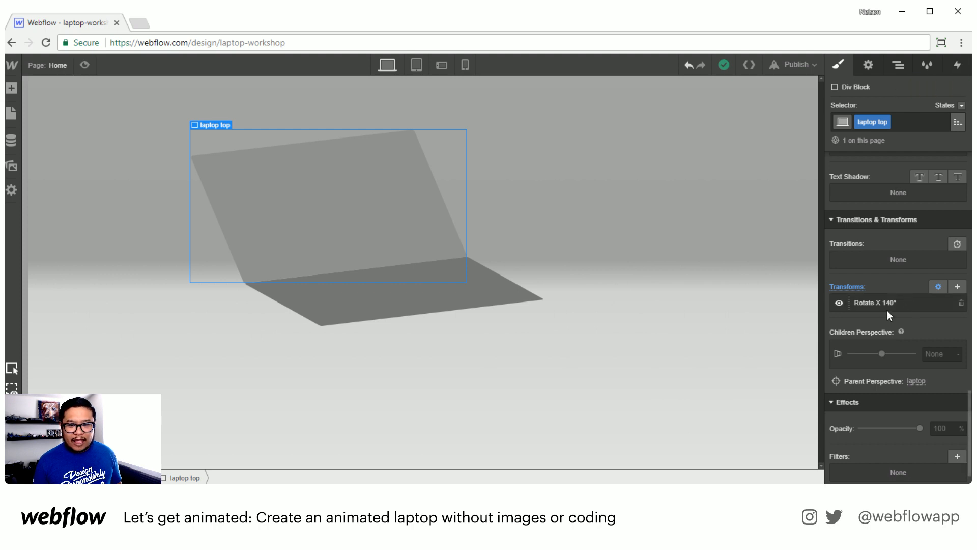
# Step: Try a Move transform of 42 px on the Y axis for the laptop top block, and delete it
pyautogui.click(958, 288)
pyautogui.moveTo(881, 412); pyautogui.dragTo(895, 411)
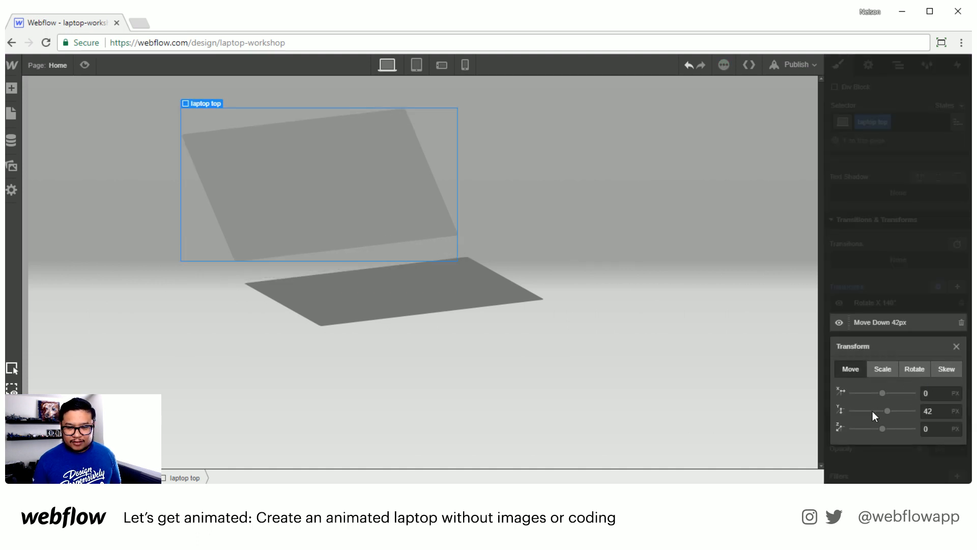
pyautogui.click(957, 348)
pyautogui.click(961, 322)
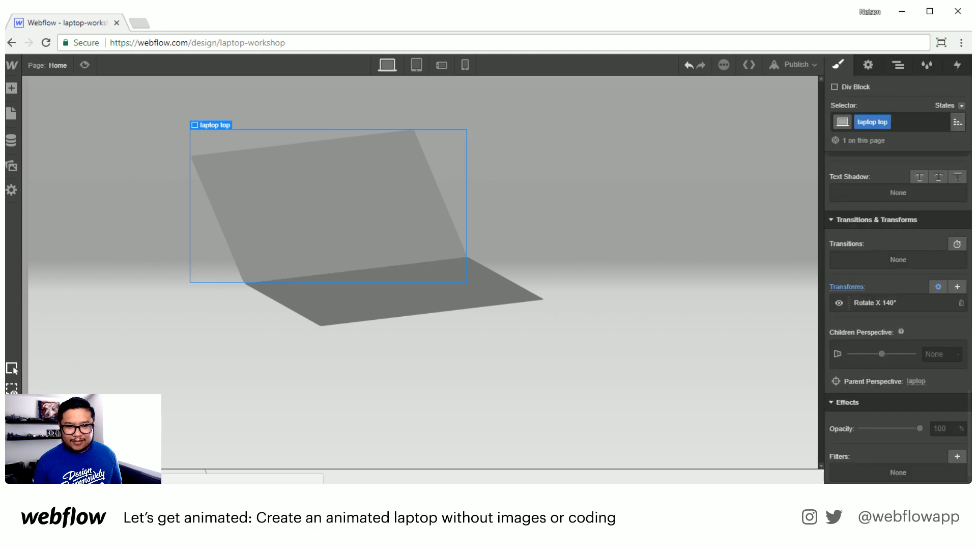
# Step: Try a 23 px top padding on the laptop block, undo it, and set the block's top margin to 141 px instead
pyautogui.click(911, 67)
pyautogui.click(891, 137)
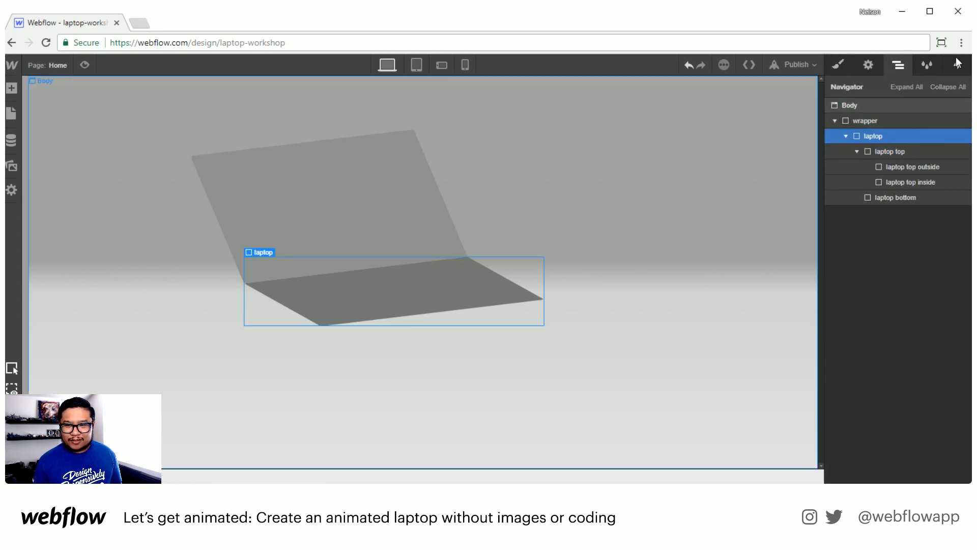
pyautogui.click(956, 62)
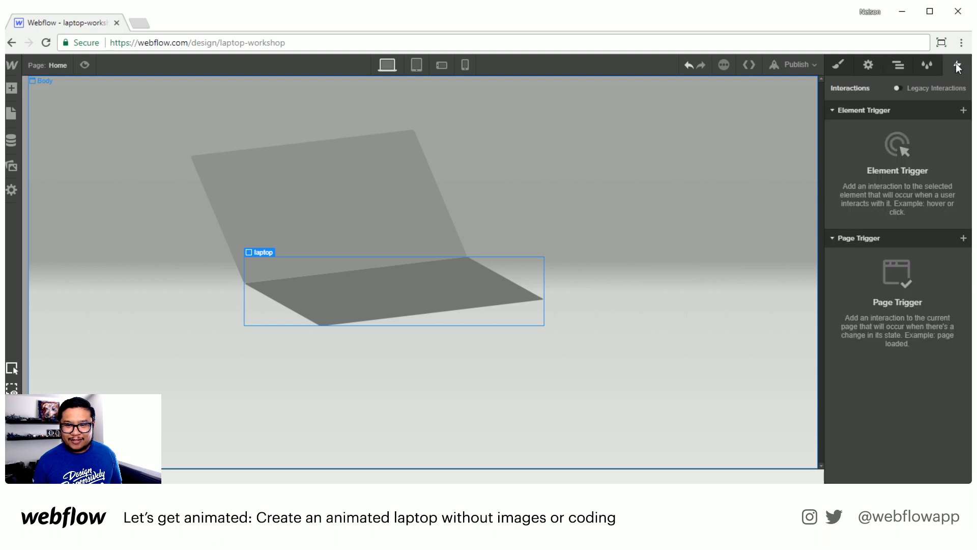
pyautogui.click(899, 66)
pyautogui.click(844, 65)
pyautogui.scroll(-5, 876, 367)
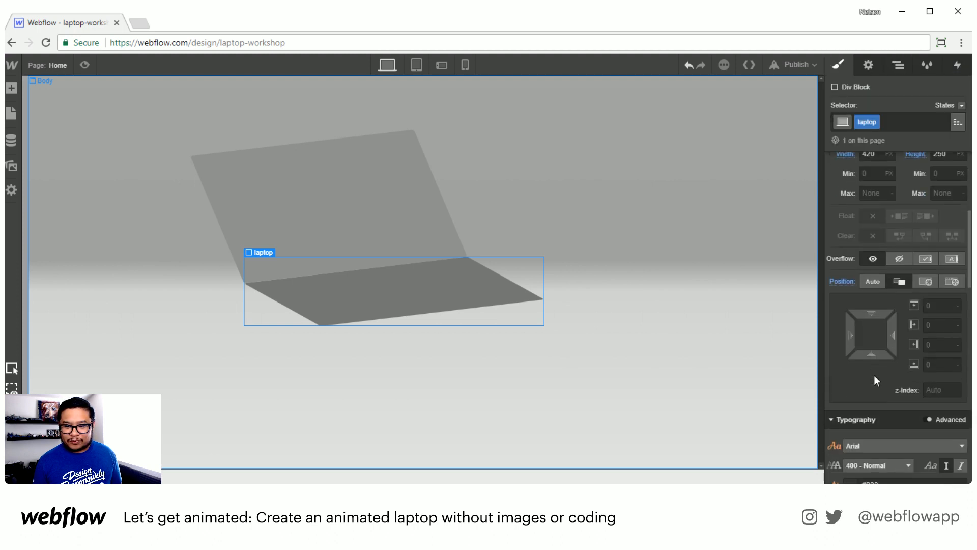
pyautogui.scroll(5, 874, 374)
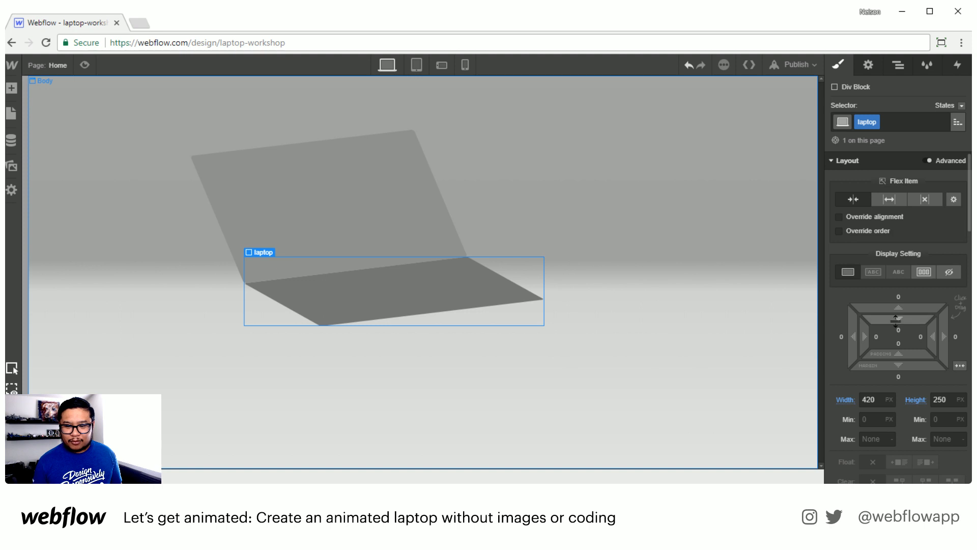
pyautogui.moveTo(899, 319); pyautogui.dragTo(907, 366)
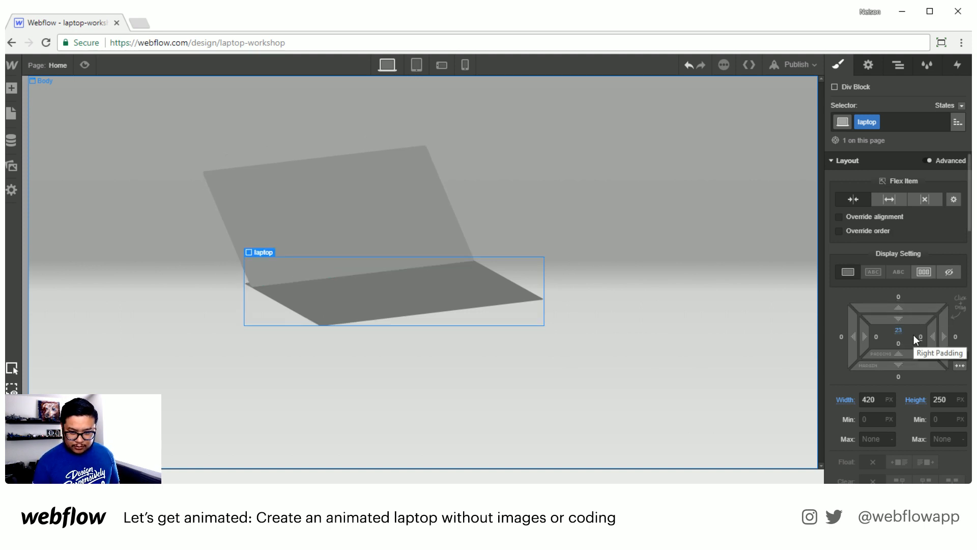
pyautogui.hotkey('ctrl', 'z')
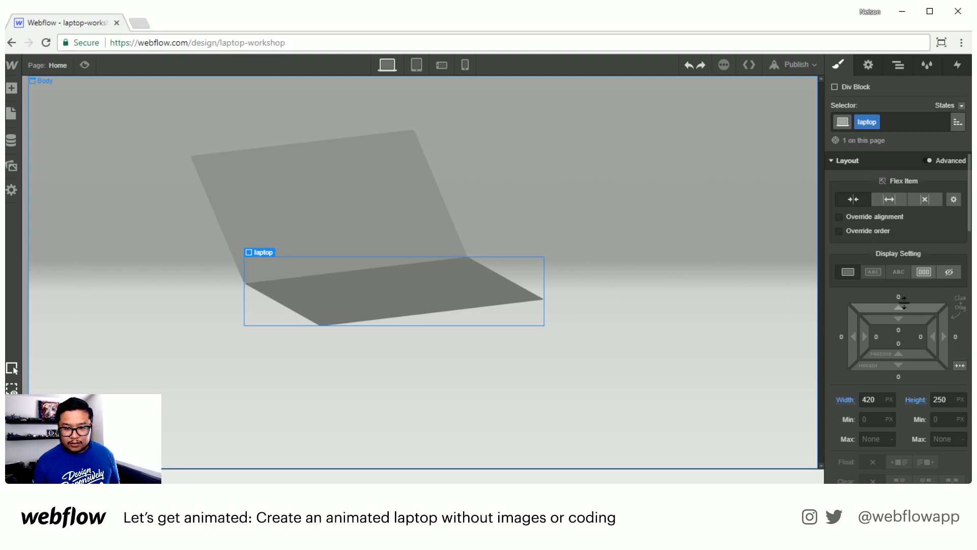
pyautogui.moveTo(902, 307)
pyautogui.mouseDown()
pyautogui.moveTo(889, 237)
pyautogui.moveTo(900, 315)
pyautogui.mouseUp()
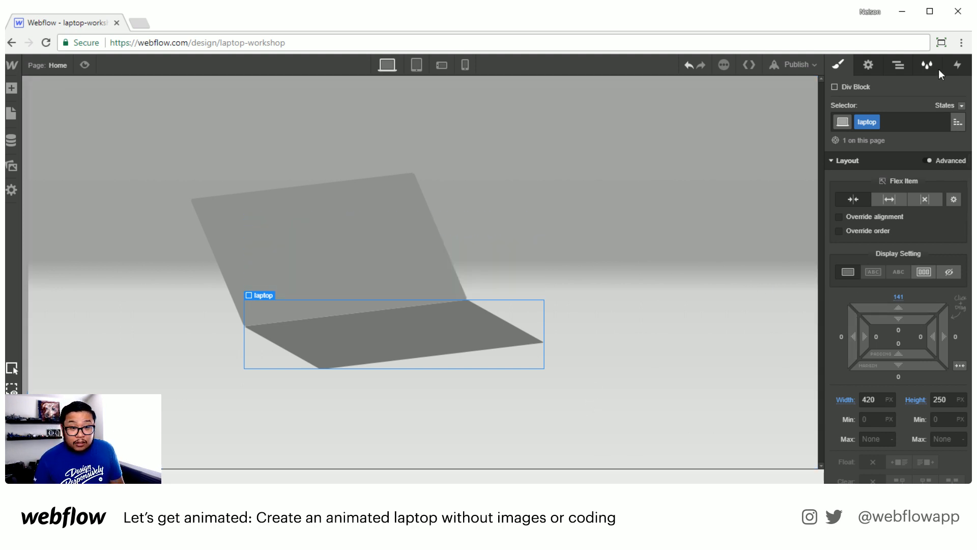
# Step: Add a Page Load trigger to the page and have it start an animation when the page finishes loading
pyautogui.click(962, 65)
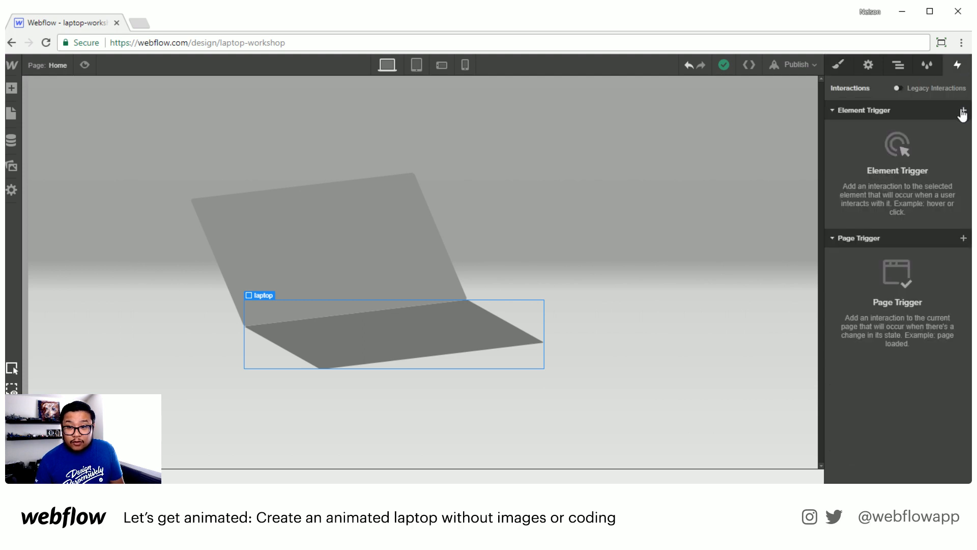
pyautogui.click(963, 239)
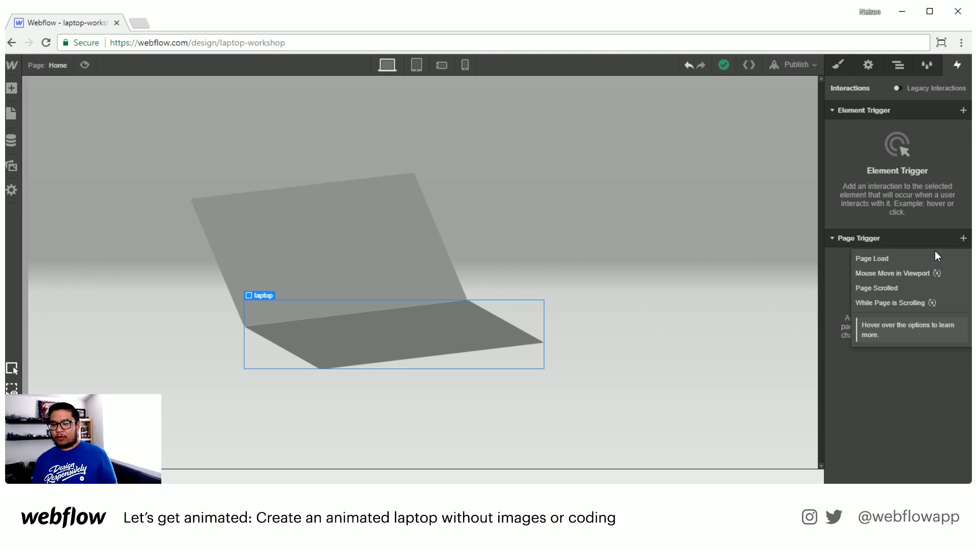
pyautogui.moveTo(929, 275)
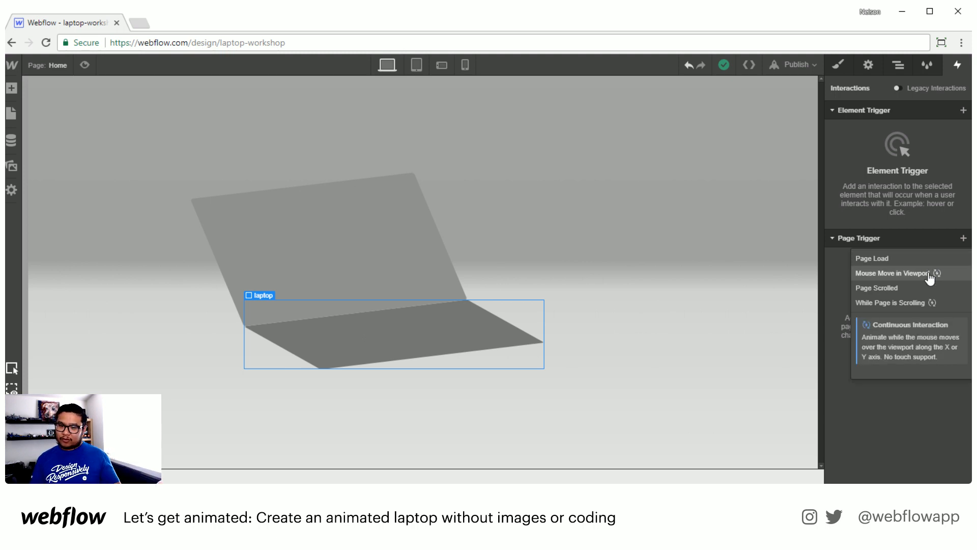
pyautogui.click(896, 260)
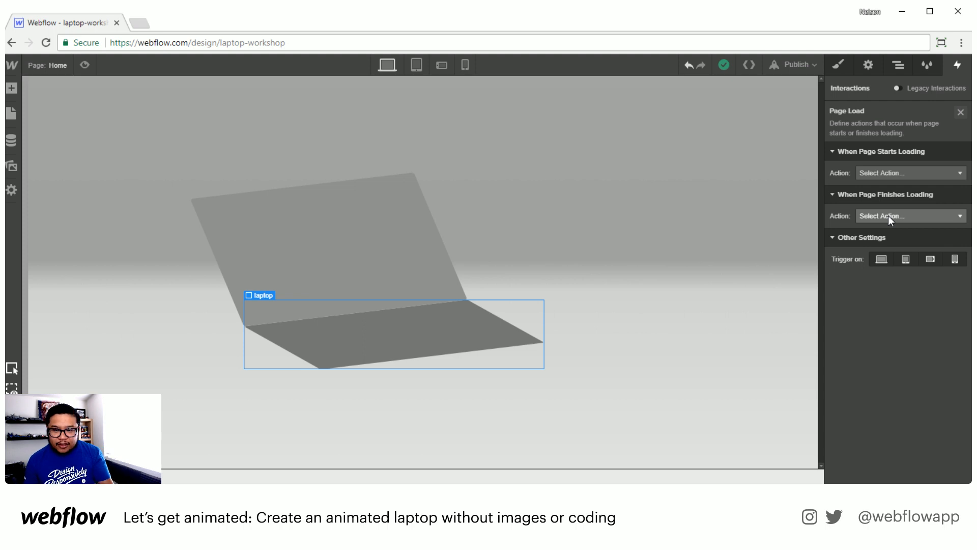
pyautogui.click(888, 216)
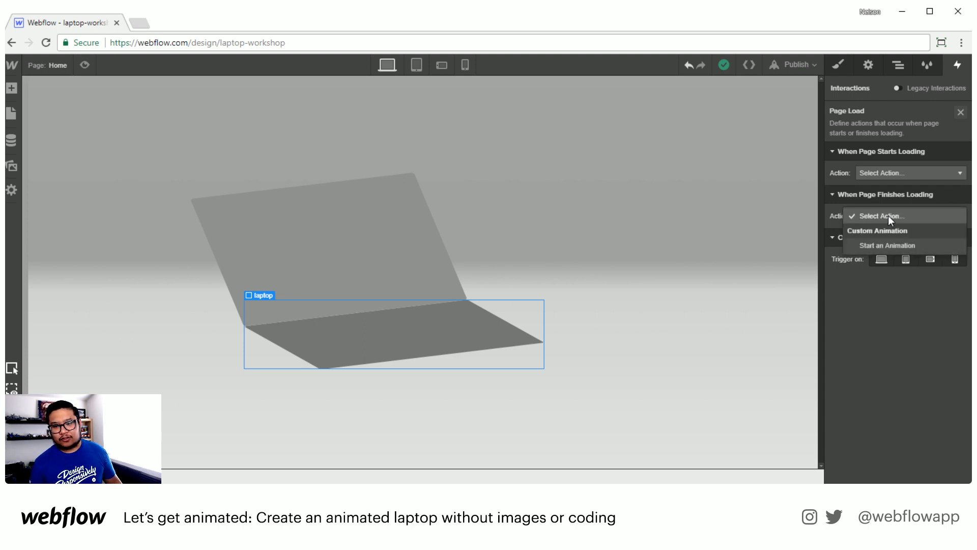
pyautogui.click(888, 247)
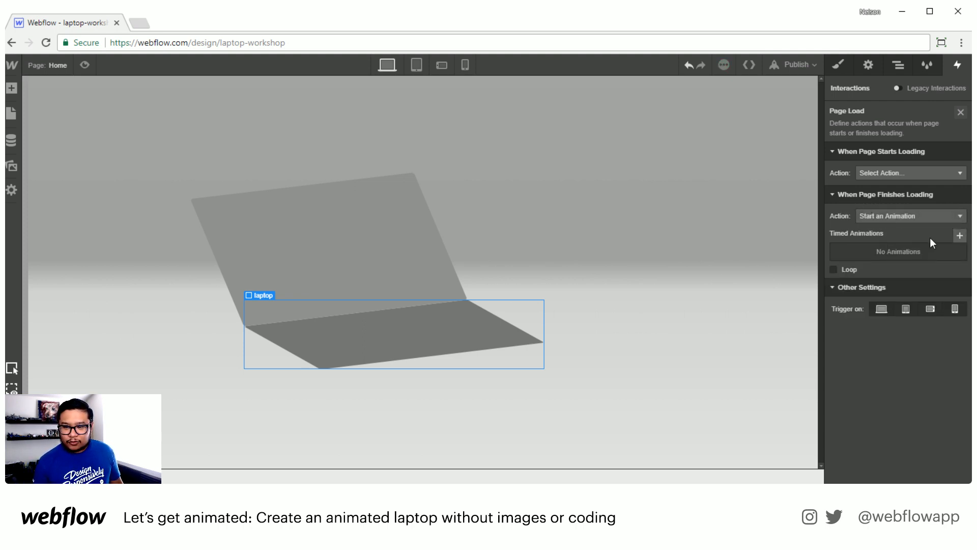
# Step: Create a new timed animation named "laptop" for the page-finished-loading trigger
pyautogui.click(960, 235)
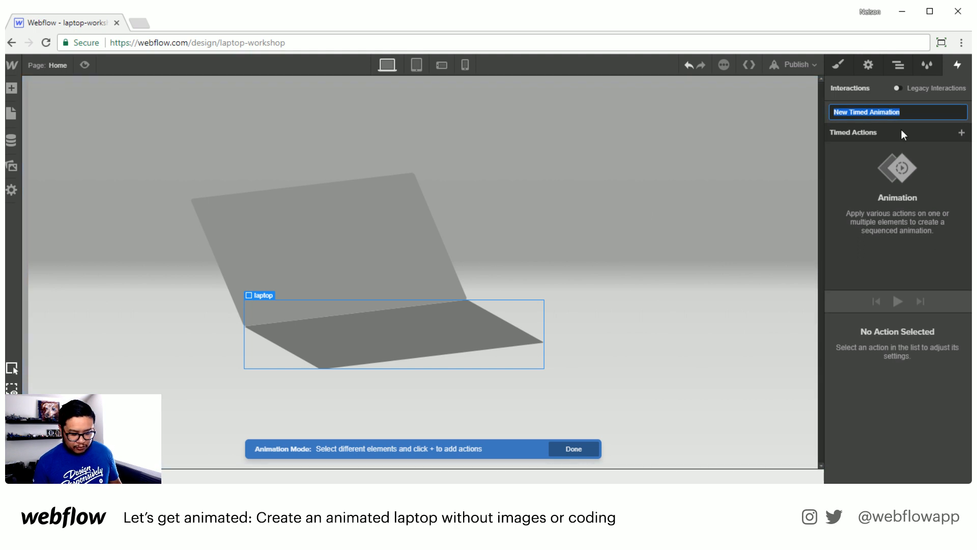
pyautogui.write('laptop')
pyautogui.press('Return')
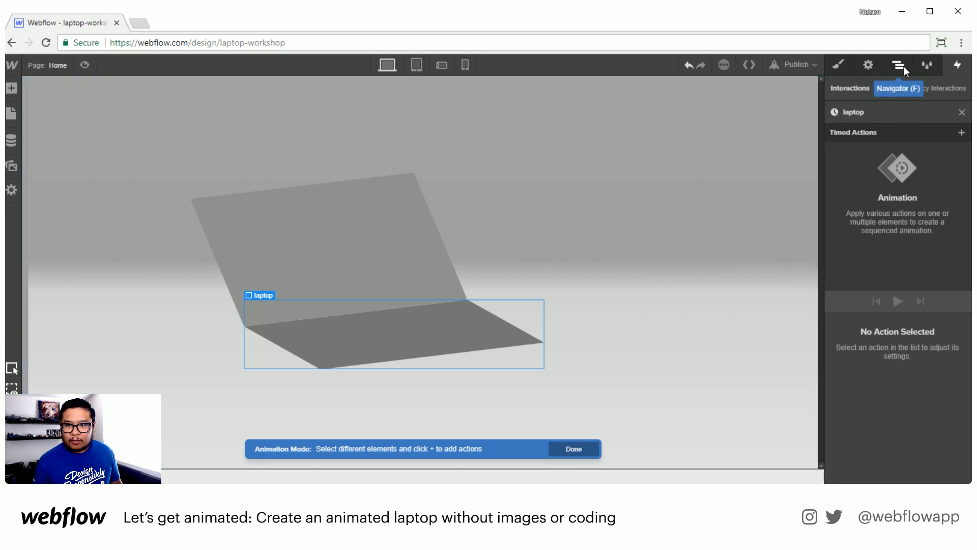
# Step: Add a Rotate action for the laptop top block and set it as the initial state with an X rotation of 1 degree
pyautogui.click(903, 66)
pyautogui.click(910, 153)
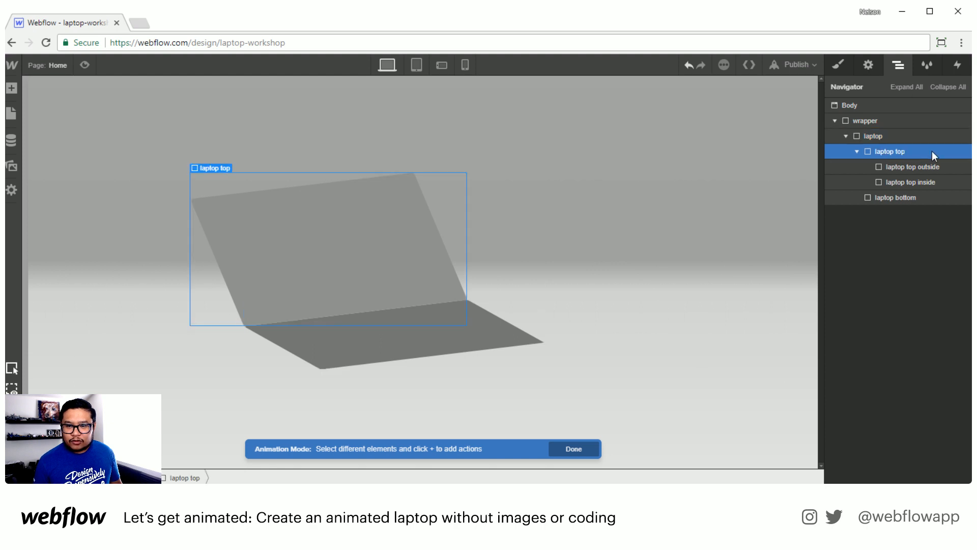
pyautogui.click(958, 68)
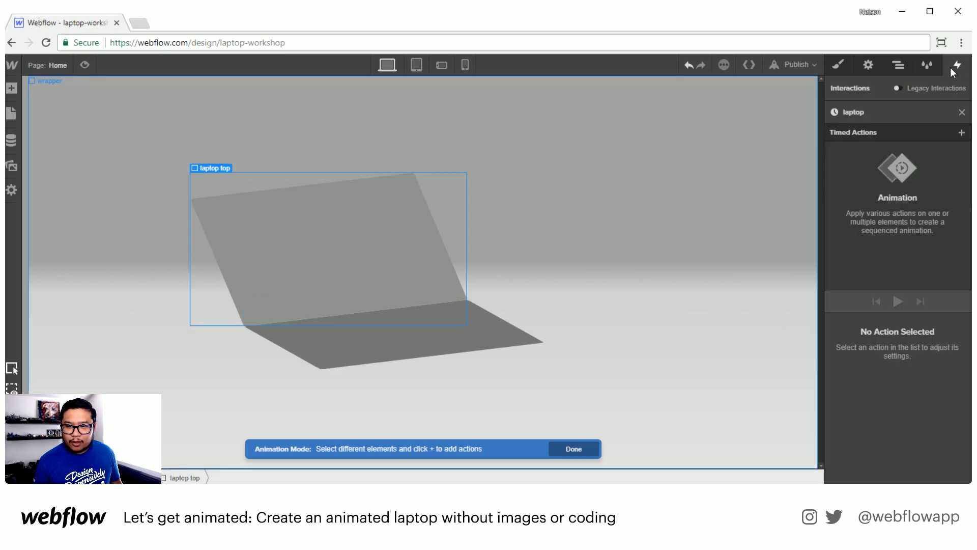
pyautogui.click(961, 136)
pyautogui.click(901, 200)
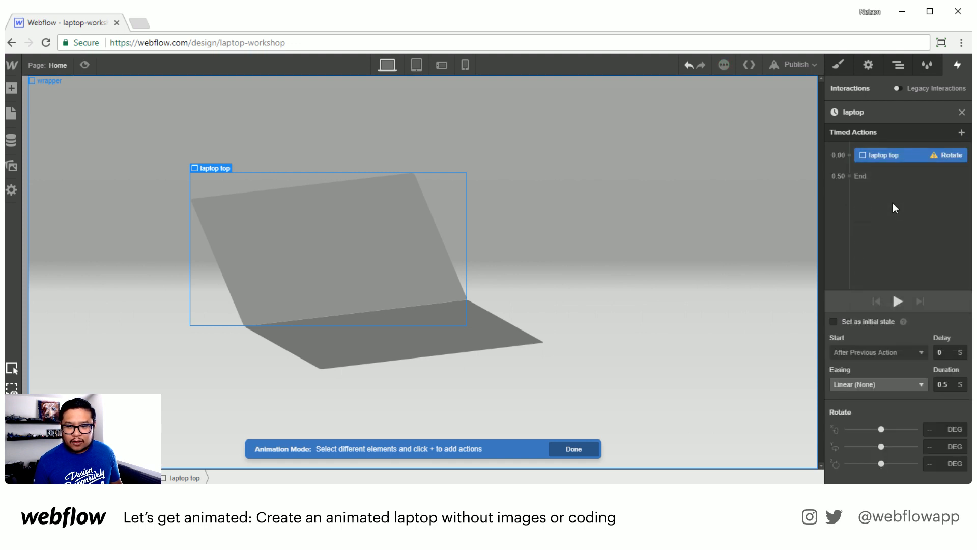
pyautogui.click(884, 323)
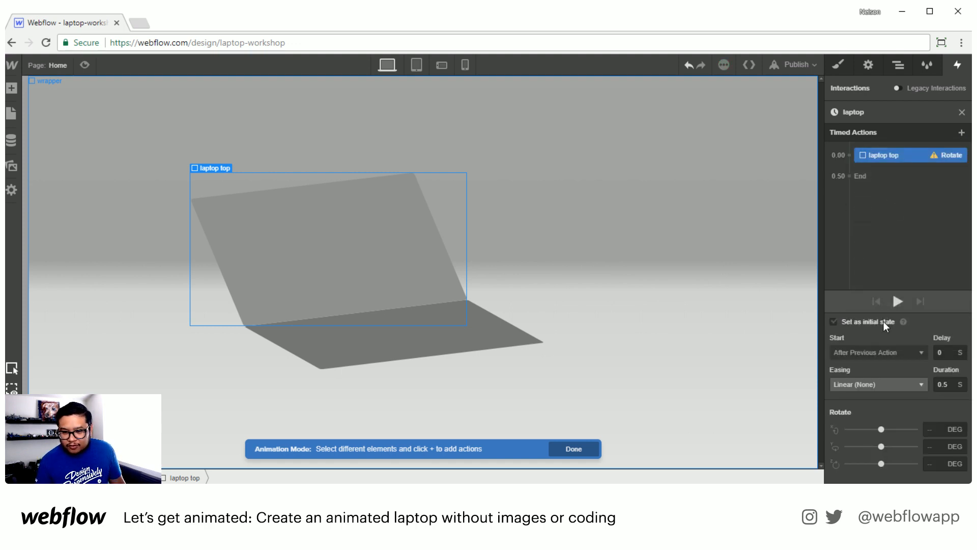
pyautogui.click(884, 322)
pyautogui.moveTo(883, 364); pyautogui.dragTo(883, 369)
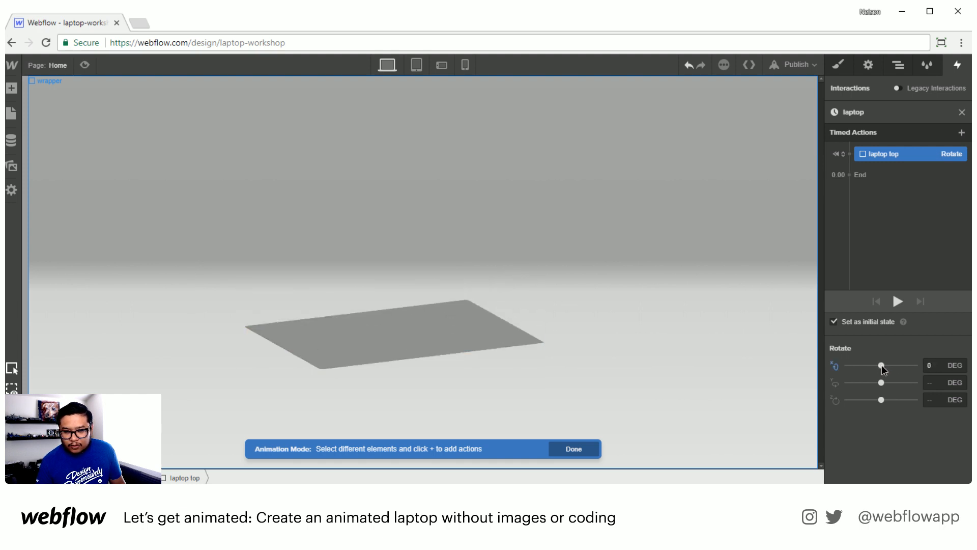
pyautogui.click(936, 365)
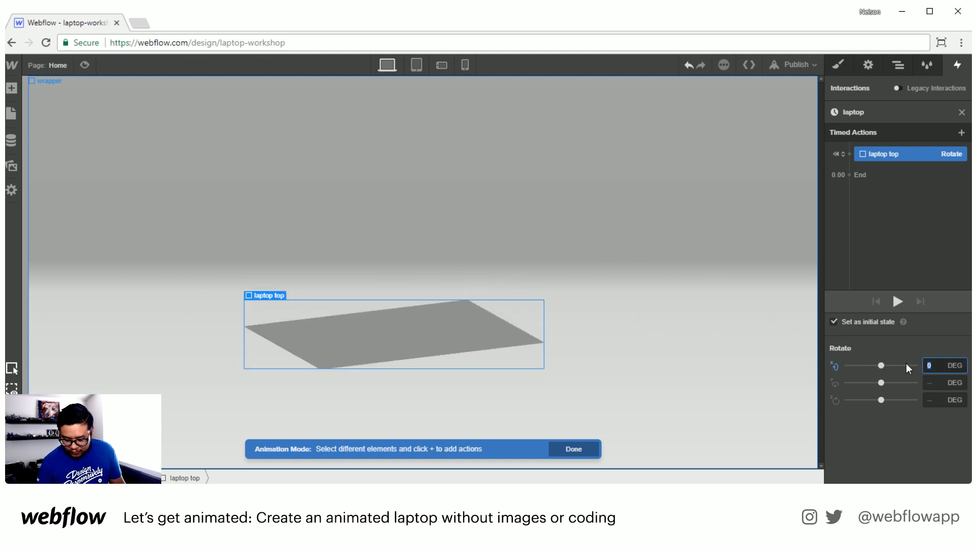
pyautogui.press('Return')
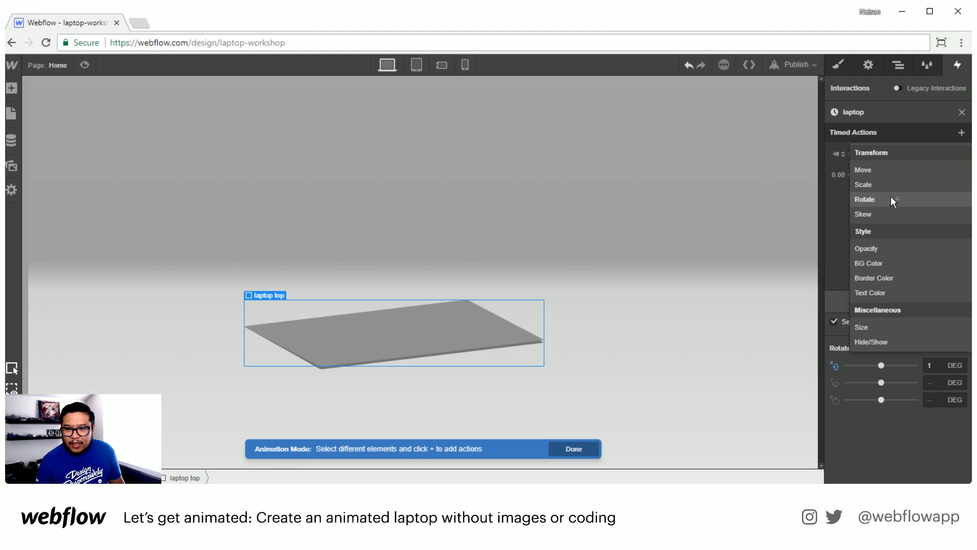
# Step: Add a second Rotate action for the laptop top with a 2 s delay, 1.5 s duration and Out Quint easing
pyautogui.click(892, 199)
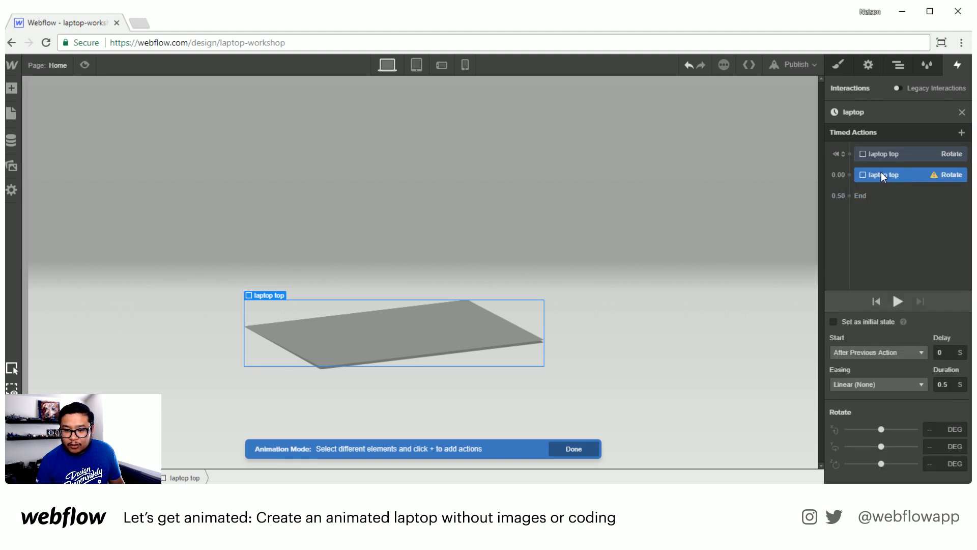
pyautogui.click(934, 351)
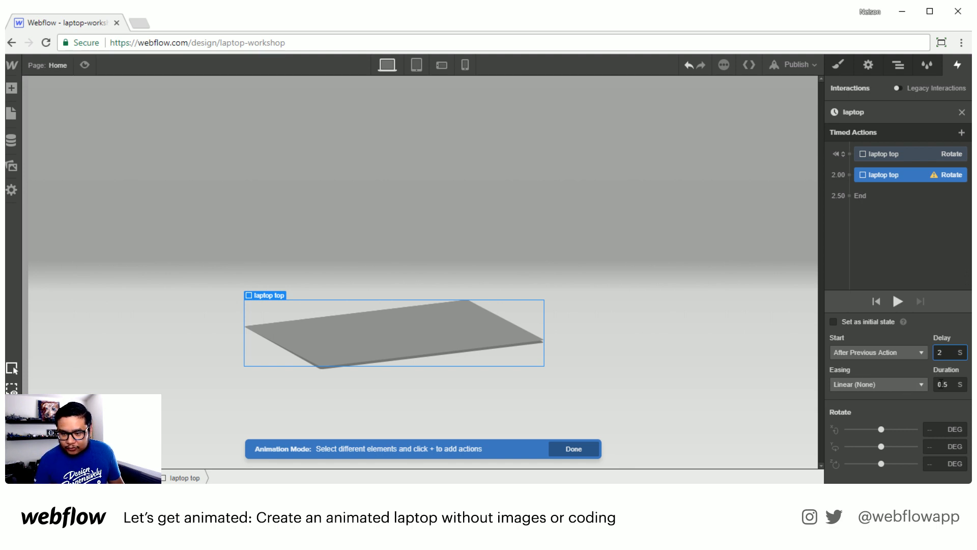
pyautogui.press('Tab')
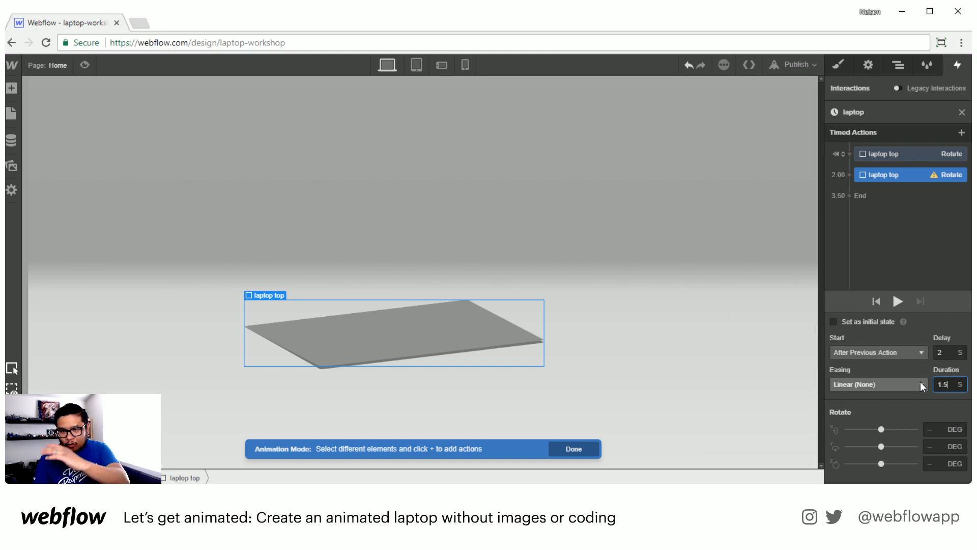
pyautogui.write('1.5')
pyautogui.click(920, 382)
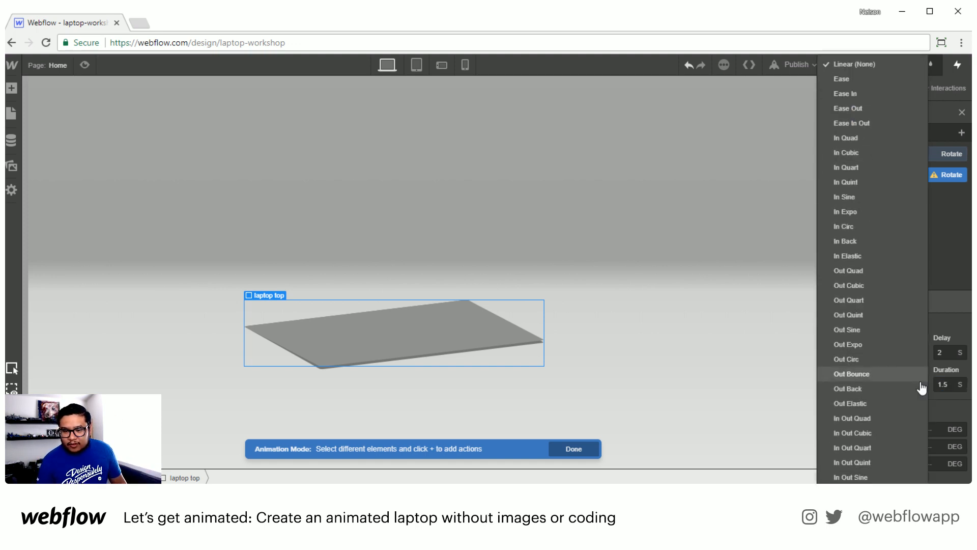
pyautogui.click(886, 315)
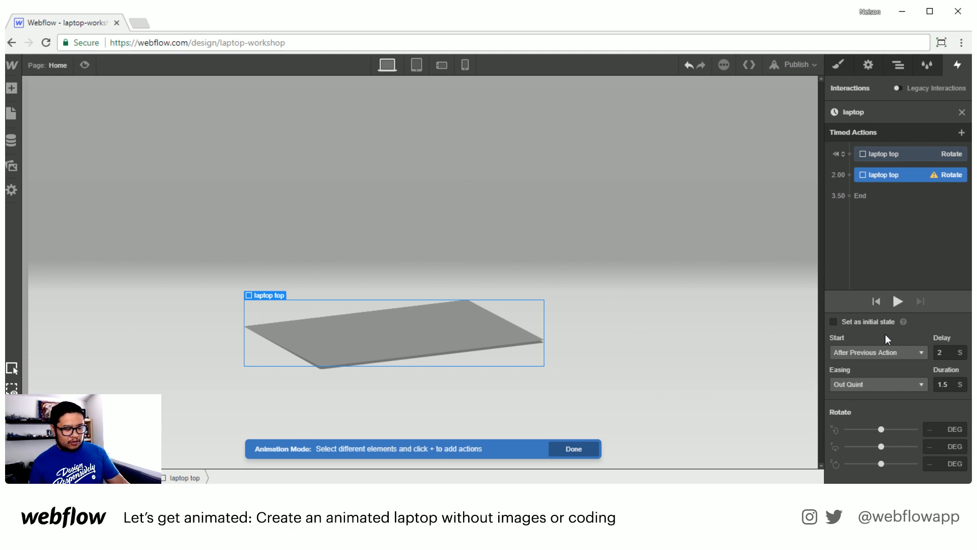
# Step: Set the X rotation of the laptop top's second Rotate action to 140 degrees
pyautogui.moveTo(881, 430); pyautogui.dragTo(907, 426)
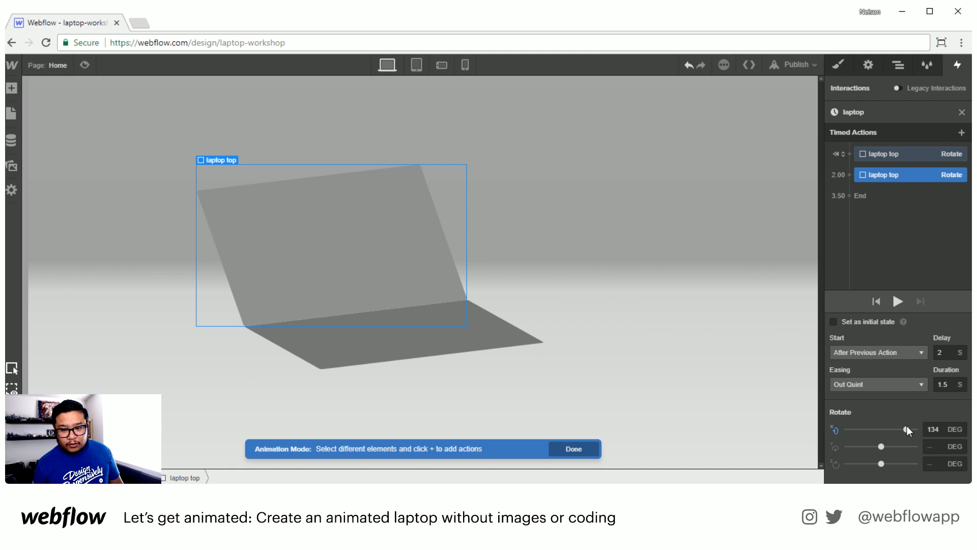
pyautogui.click(945, 429)
pyautogui.write('14')
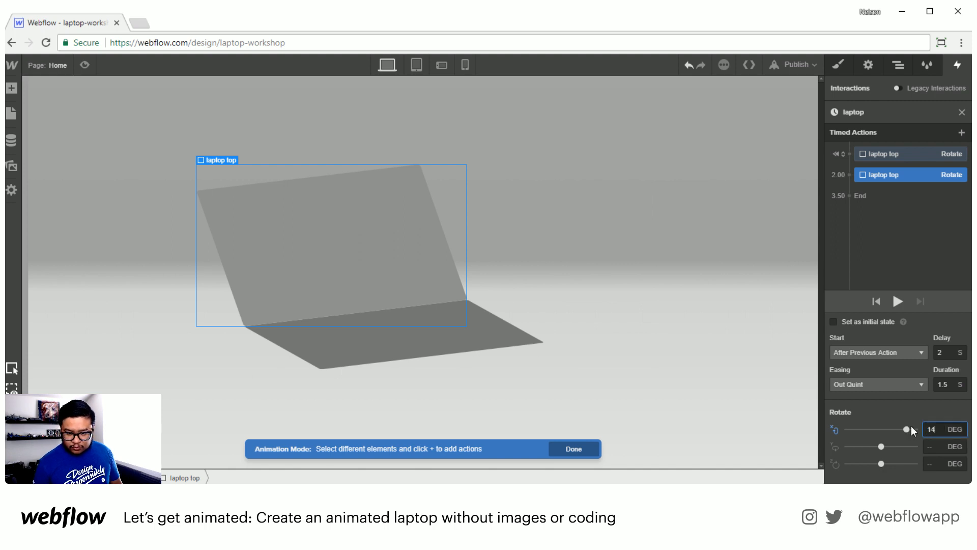
pyautogui.write('0')
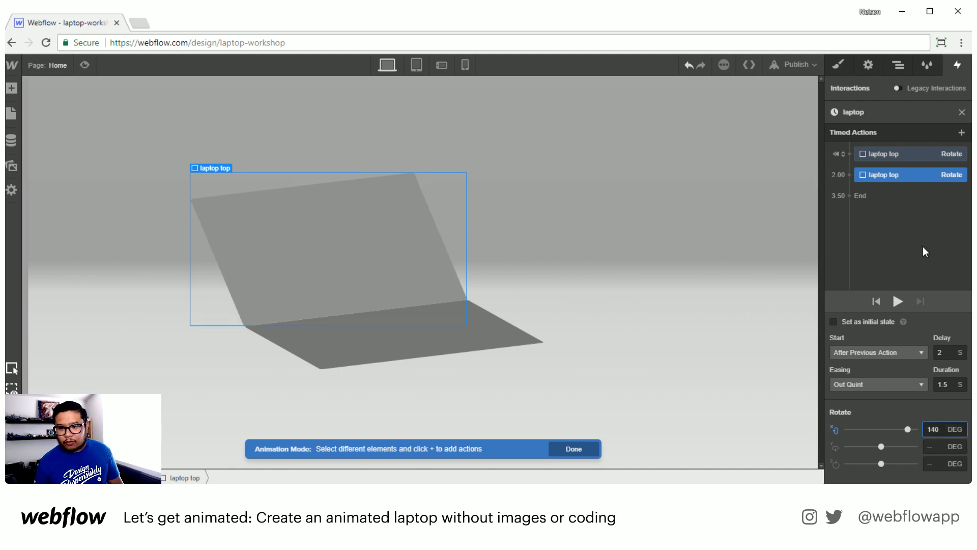
# Step: Play the laptop animation in the editor and in preview mode, and reload the designer page
pyautogui.click(898, 301)
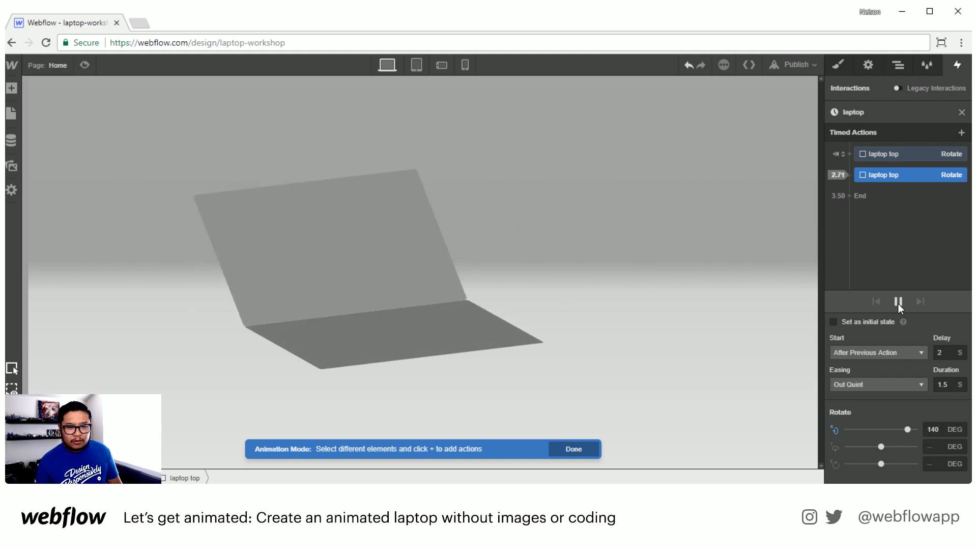
pyautogui.click(91, 67)
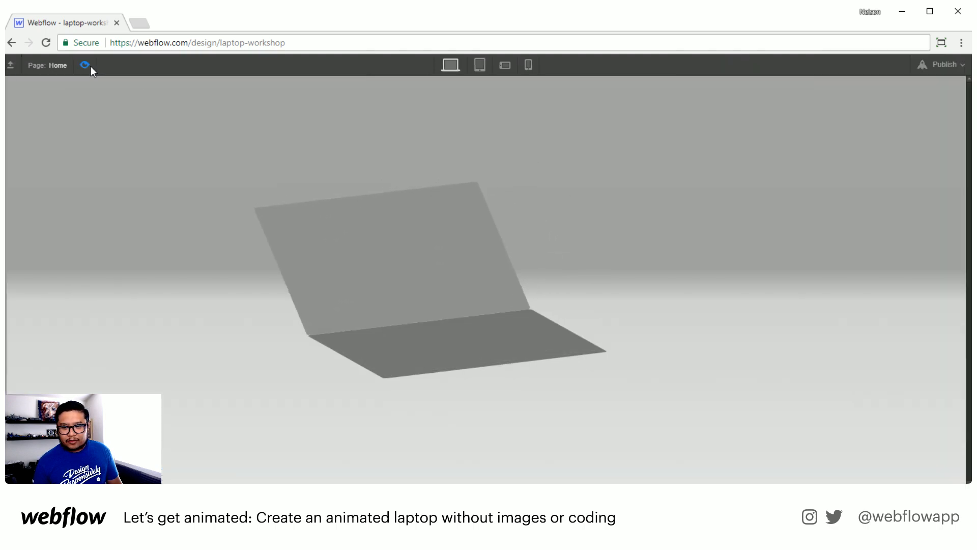
pyautogui.click(90, 66)
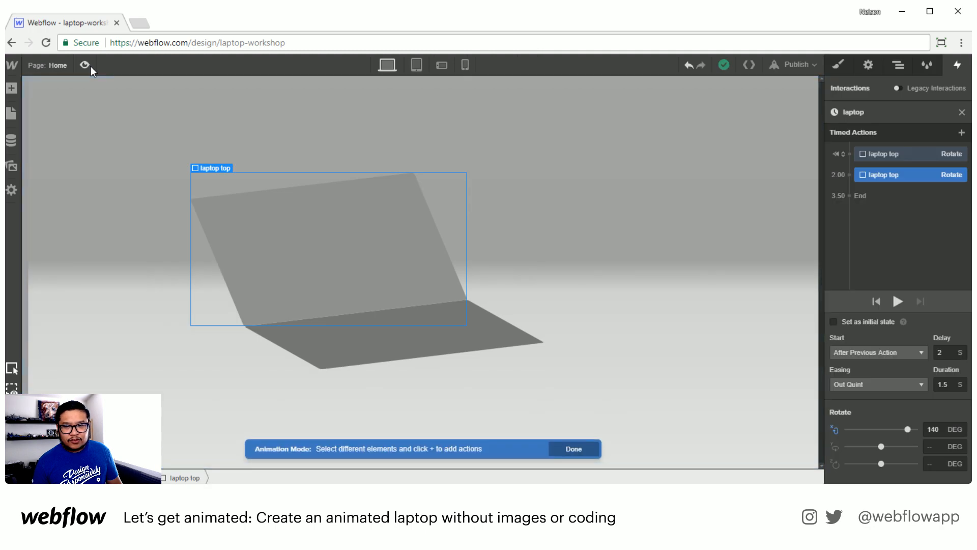
pyautogui.click(91, 66)
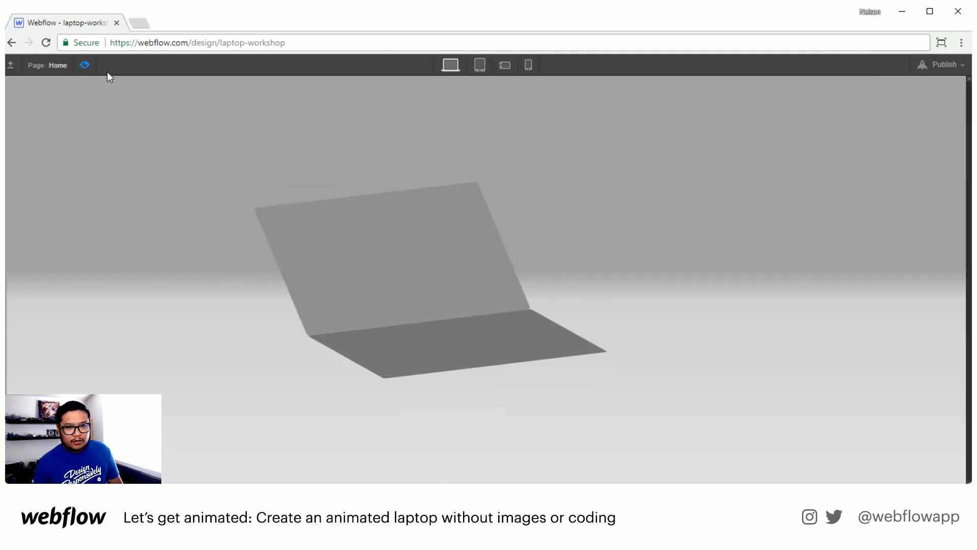
pyautogui.hotkey('ctrl', 'shift', 'p')
pyautogui.click(899, 300)
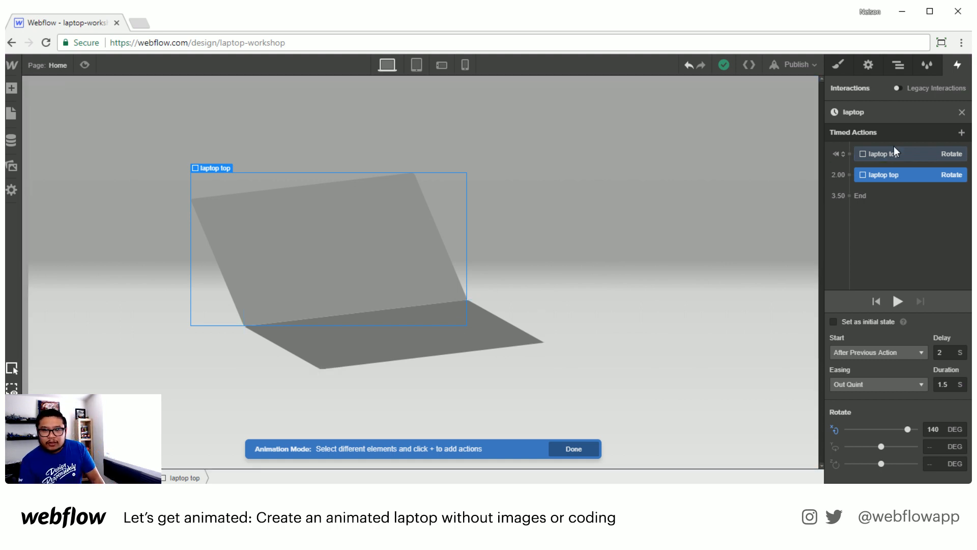
pyautogui.click(961, 112)
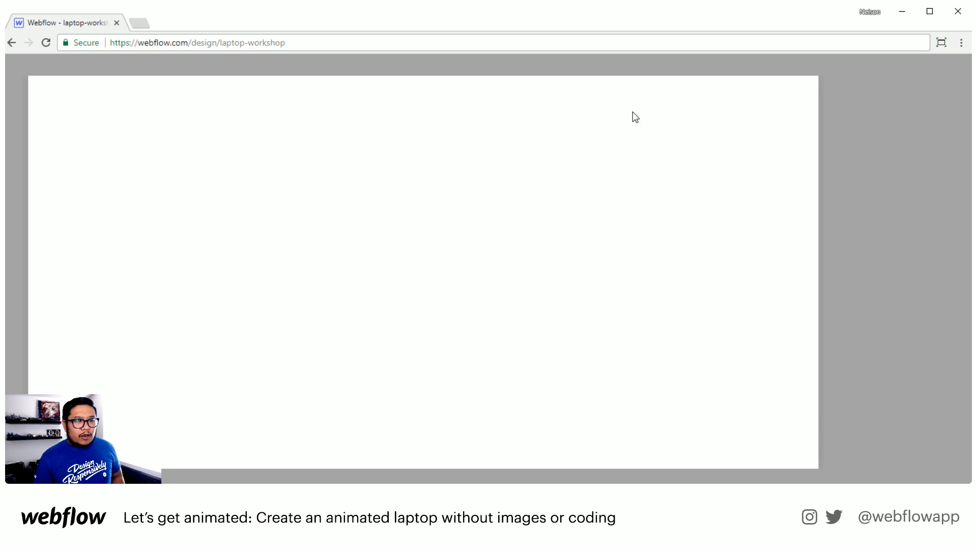
pyautogui.click(46, 42)
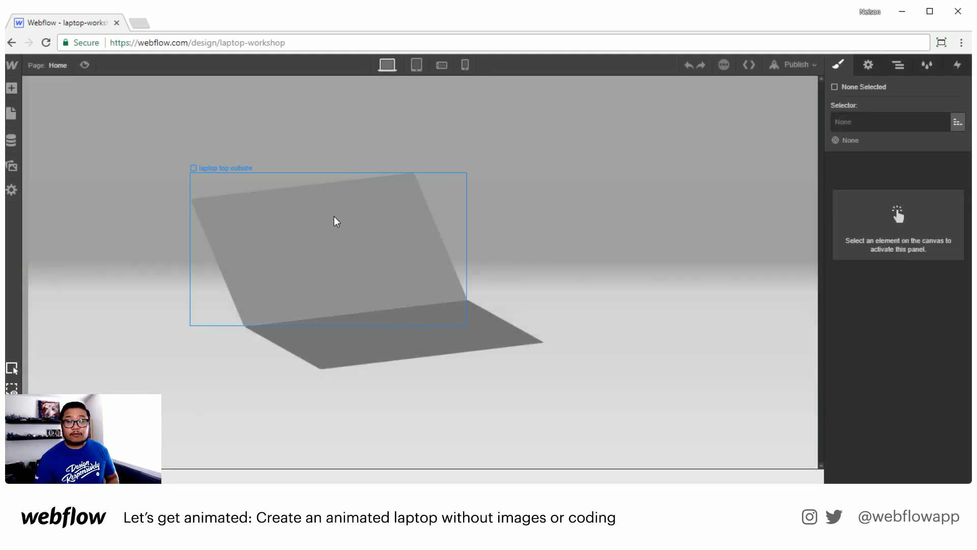
# Step: Adjust the laptop block's Rotate transform to X 70, Y 3 and Z -37 degrees
pyautogui.click(899, 65)
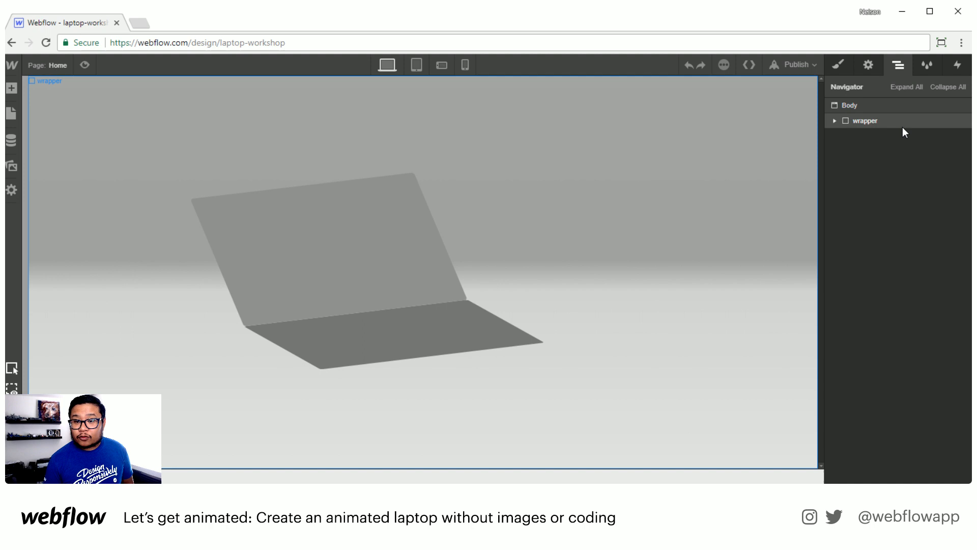
pyautogui.click(848, 122)
pyautogui.click(835, 120)
pyautogui.click(906, 87)
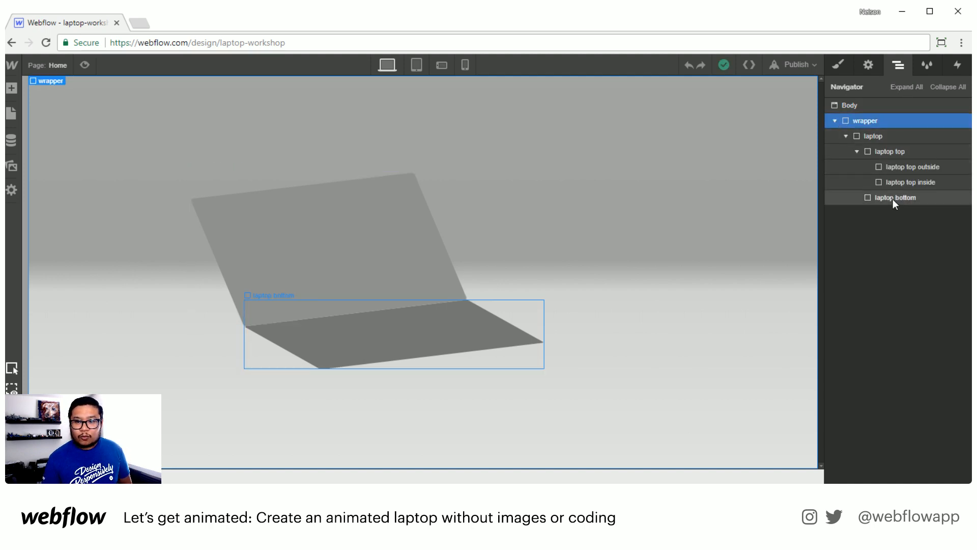
pyautogui.click(869, 135)
pyautogui.click(838, 64)
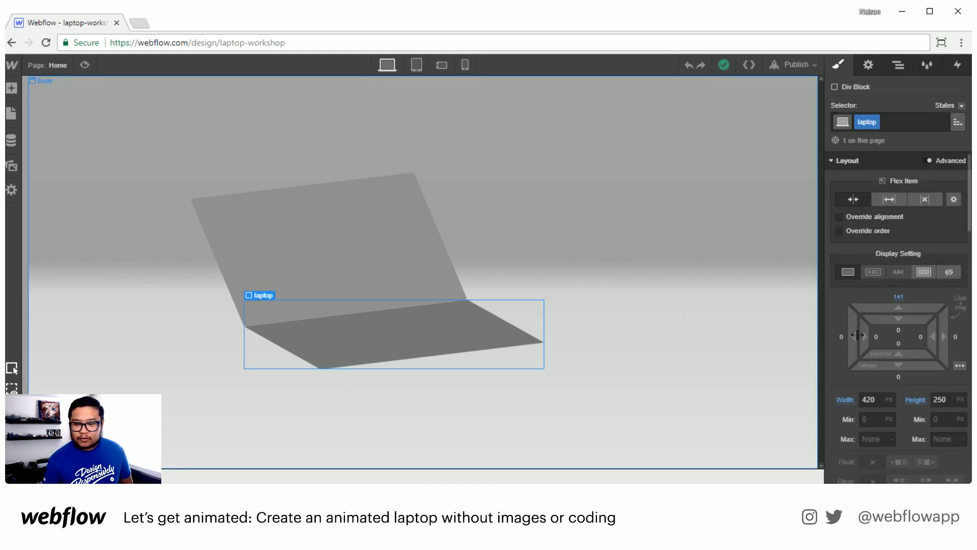
pyautogui.scroll(-10, 908, 410)
pyautogui.scroll(-10, 909, 402)
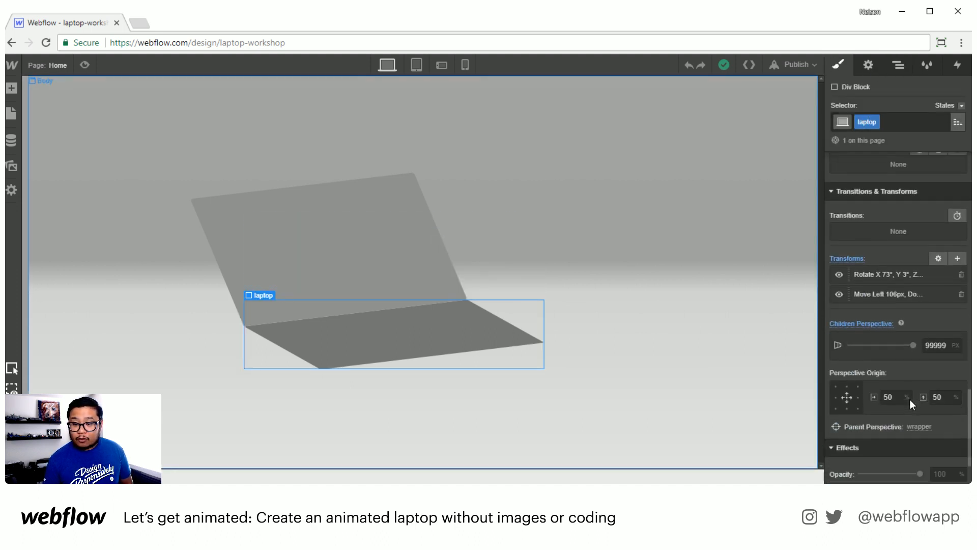
pyautogui.click(899, 195)
pyautogui.moveTo(894, 266)
pyautogui.mouseDown()
pyautogui.moveTo(883, 266)
pyautogui.moveTo(906, 261)
pyautogui.moveTo(884, 260)
pyautogui.moveTo(902, 259)
pyautogui.moveTo(868, 284)
pyautogui.moveTo(898, 284)
pyautogui.moveTo(884, 283)
pyautogui.moveTo(884, 302)
pyautogui.moveTo(896, 301)
pyautogui.moveTo(871, 300)
pyautogui.moveTo(905, 266)
pyautogui.moveTo(896, 266)
pyautogui.mouseUp()
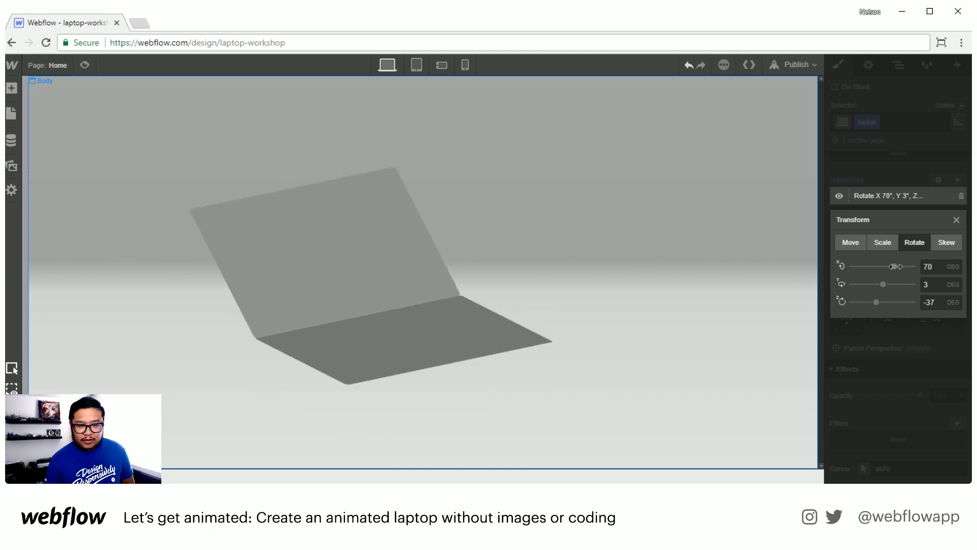
pyautogui.click(940, 157)
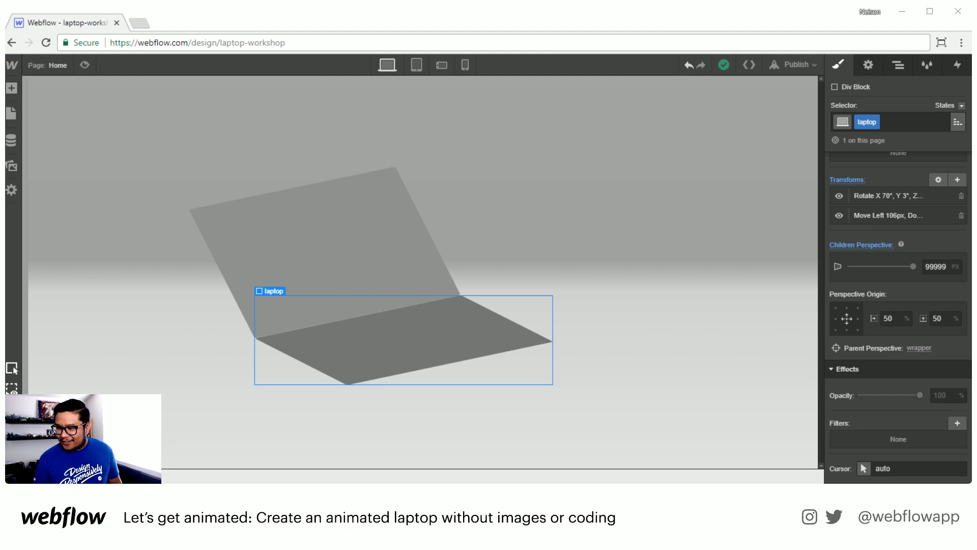
# Step: Examine the style settings of the laptop top outside block, including its shadows, transforms and effects
pyautogui.click(359, 231)
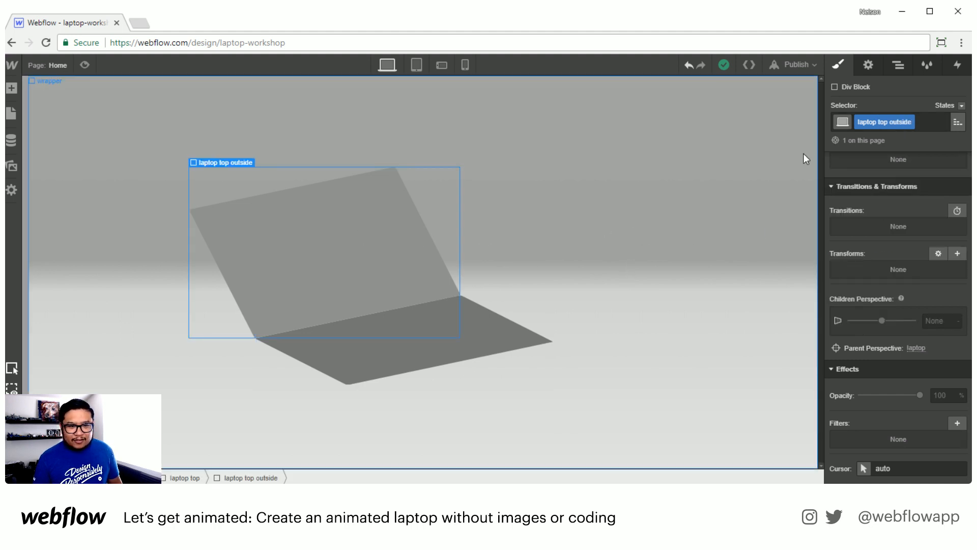
pyautogui.click(903, 73)
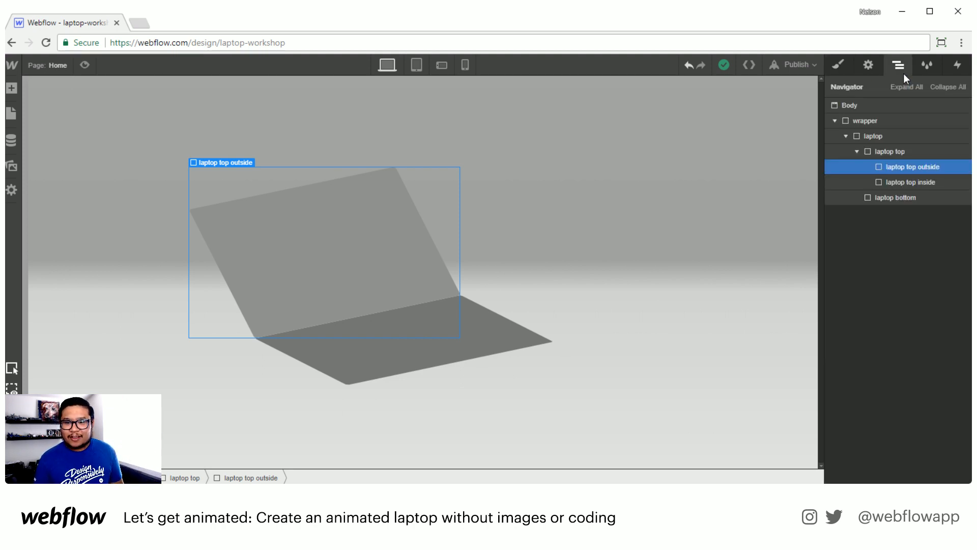
pyautogui.click(914, 181)
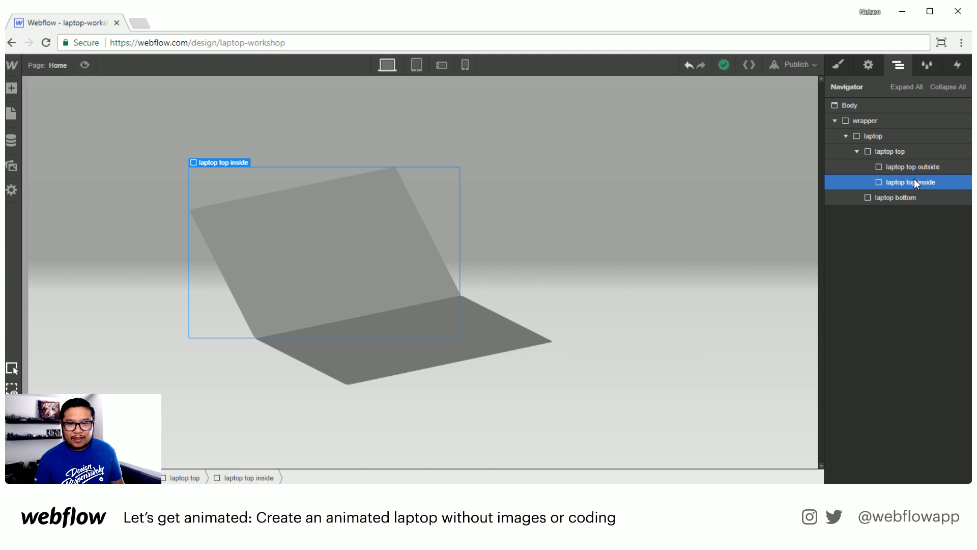
pyautogui.click(920, 170)
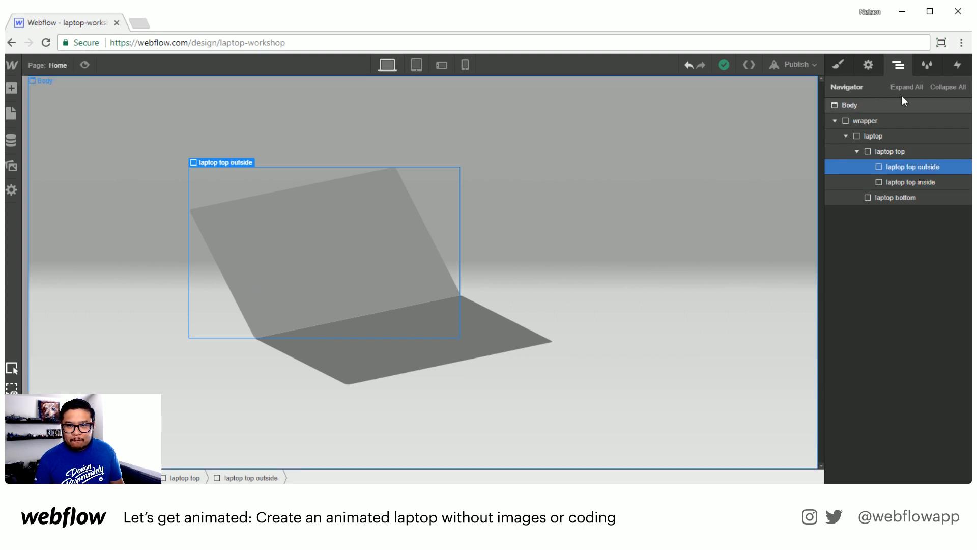
pyautogui.click(837, 66)
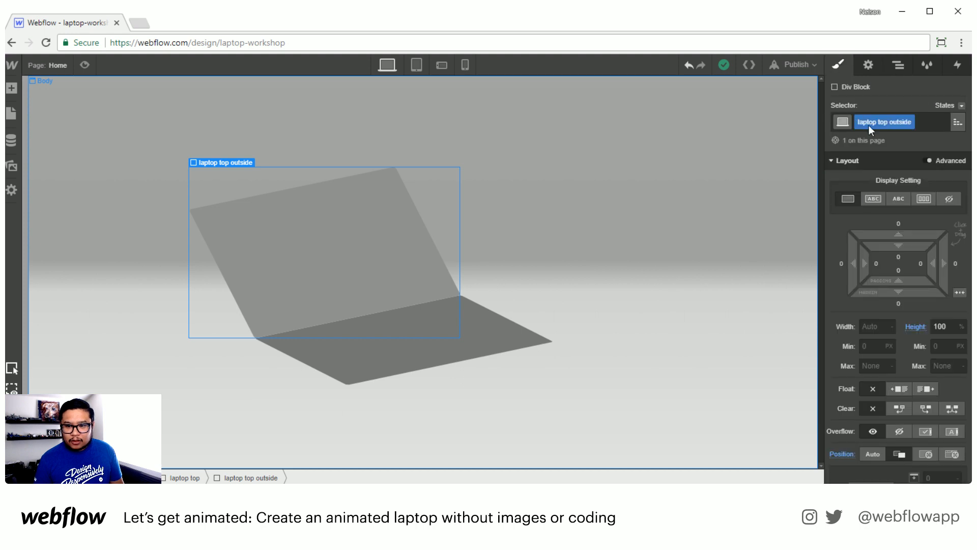
pyautogui.scroll(-10, 869, 381)
pyautogui.scroll(-6, 885, 390)
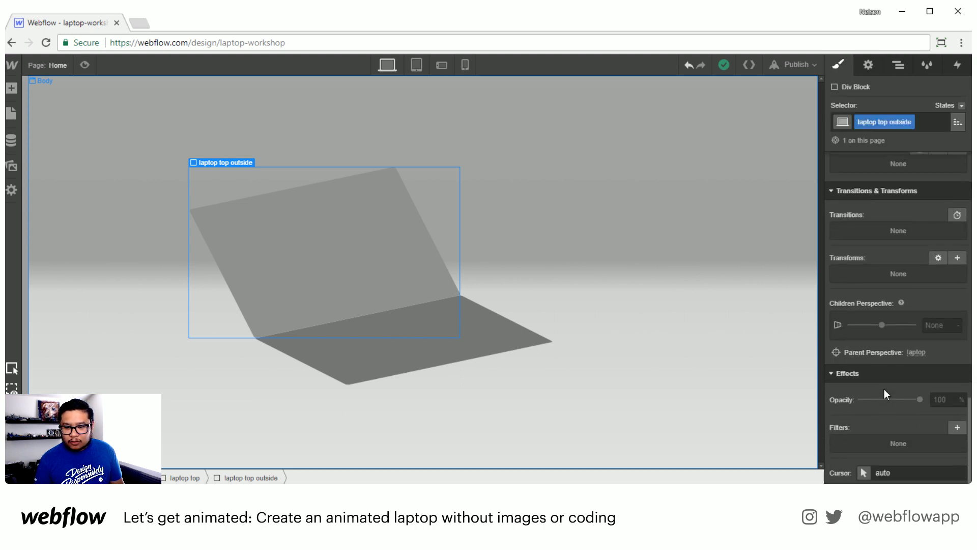
pyautogui.scroll(2, 884, 387)
pyautogui.scroll(2, 890, 387)
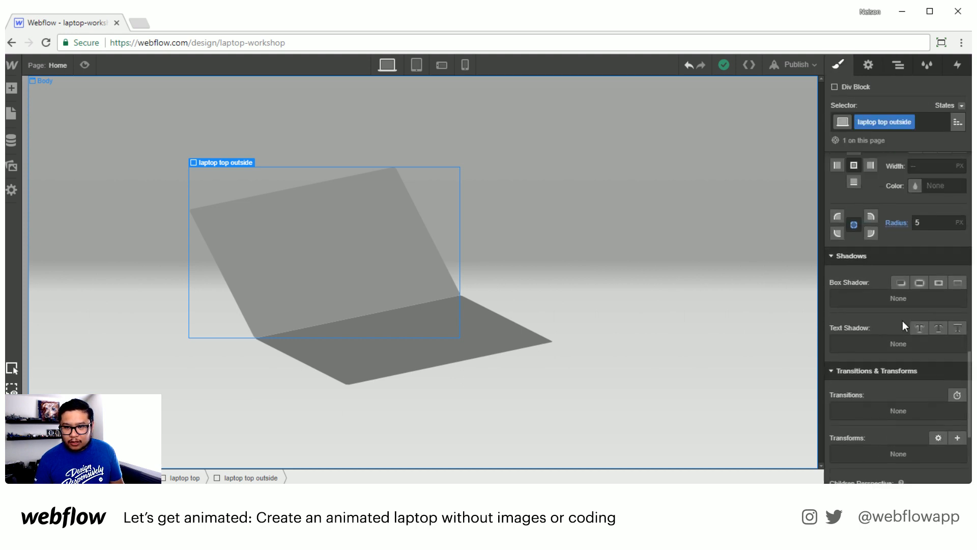
# Step: Set the X rotation of the laptop top block's Rotate transform to 143 degrees
pyautogui.click(898, 65)
pyautogui.click(910, 149)
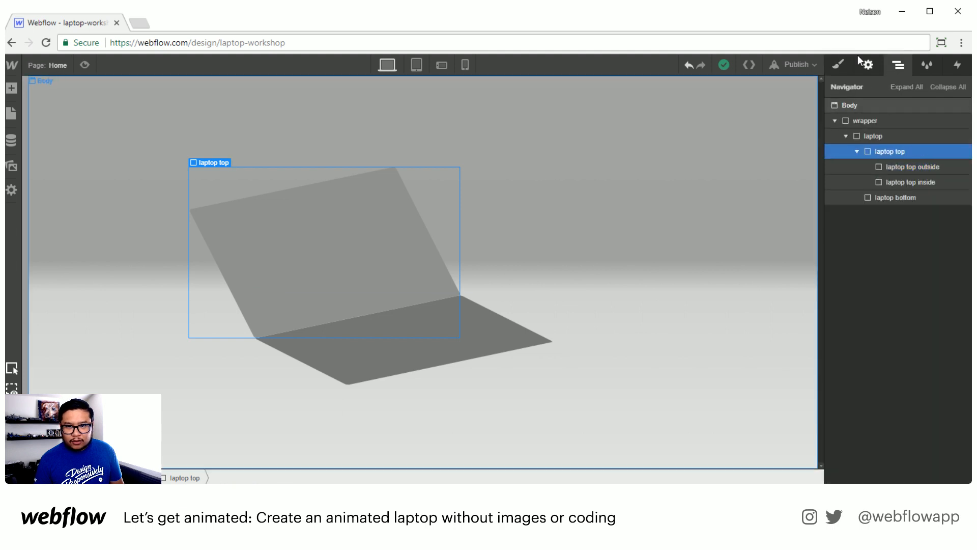
pyautogui.click(839, 64)
pyautogui.scroll(-6, 875, 379)
pyautogui.scroll(-5, 875, 376)
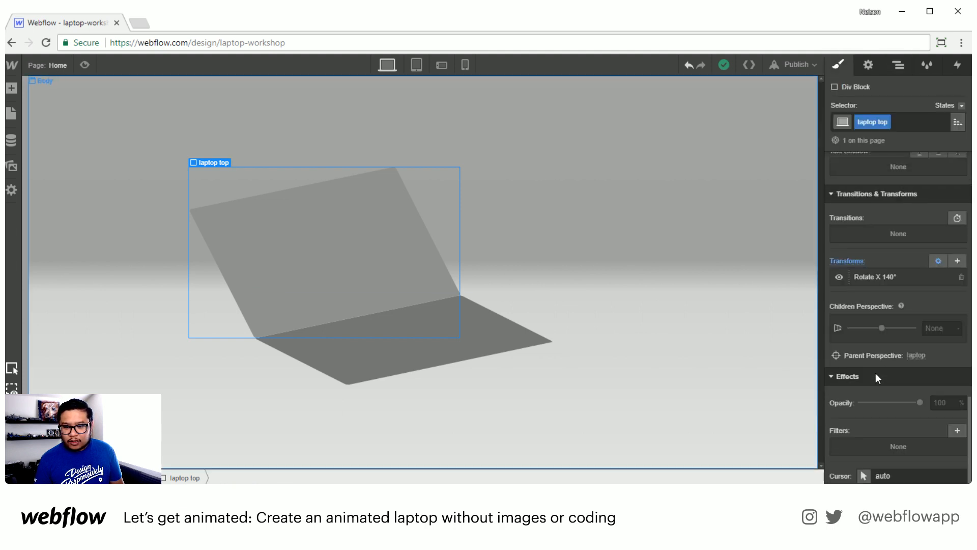
pyautogui.click(882, 271)
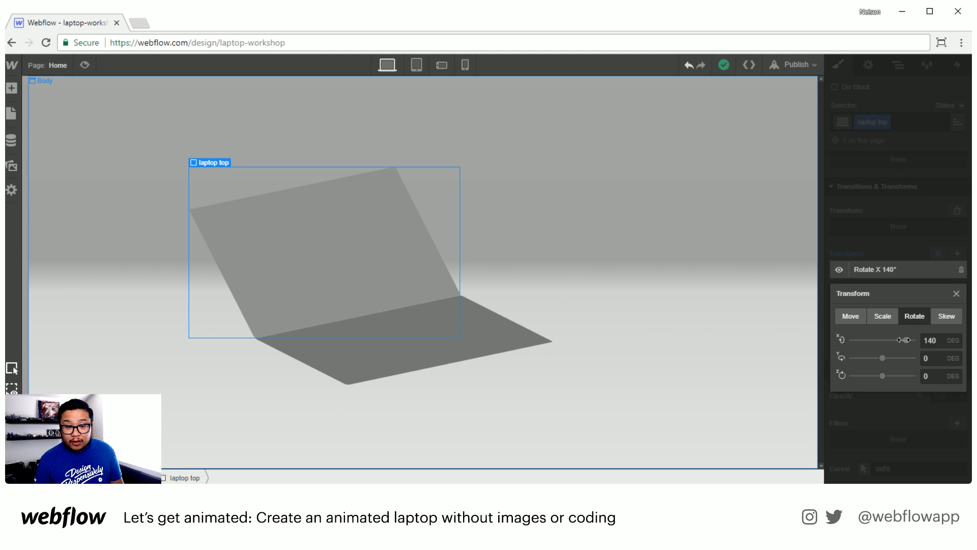
pyautogui.moveTo(906, 340)
pyautogui.mouseDown()
pyautogui.moveTo(884, 335)
pyautogui.moveTo(909, 330)
pyautogui.mouseUp()
pyautogui.click(927, 83)
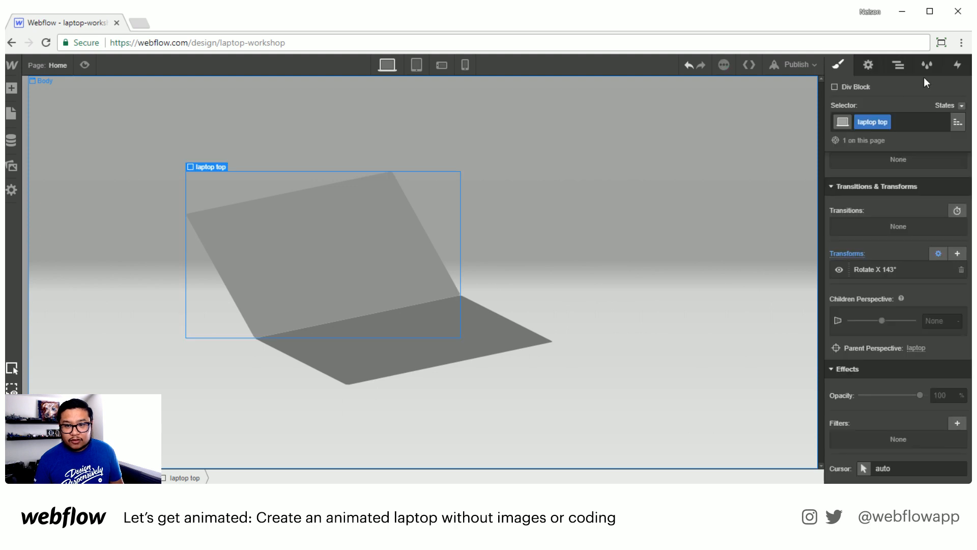
# Step: Lighten the background color of the laptop top inside block to #b1b1b1
pyautogui.click(899, 65)
pyautogui.click(911, 182)
pyautogui.click(839, 66)
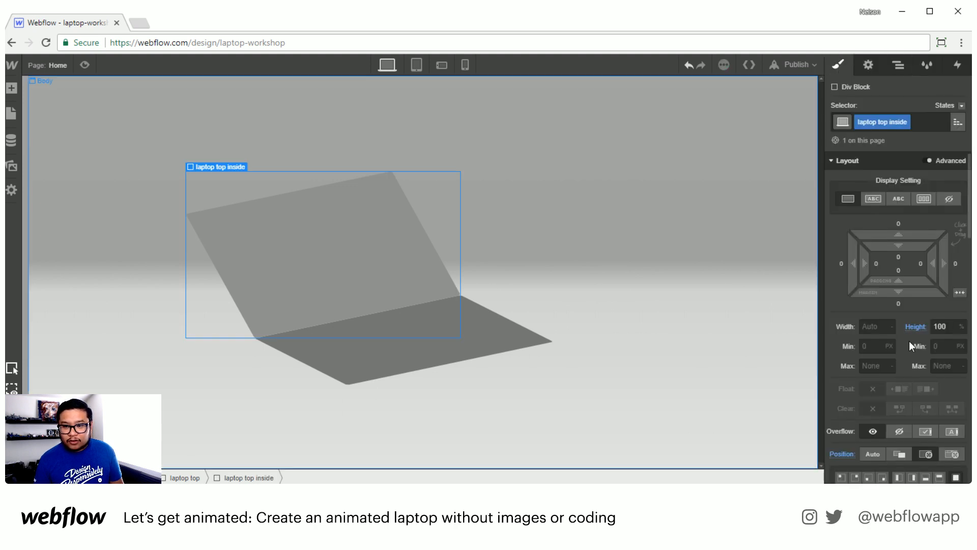
pyautogui.scroll(-10, 915, 366)
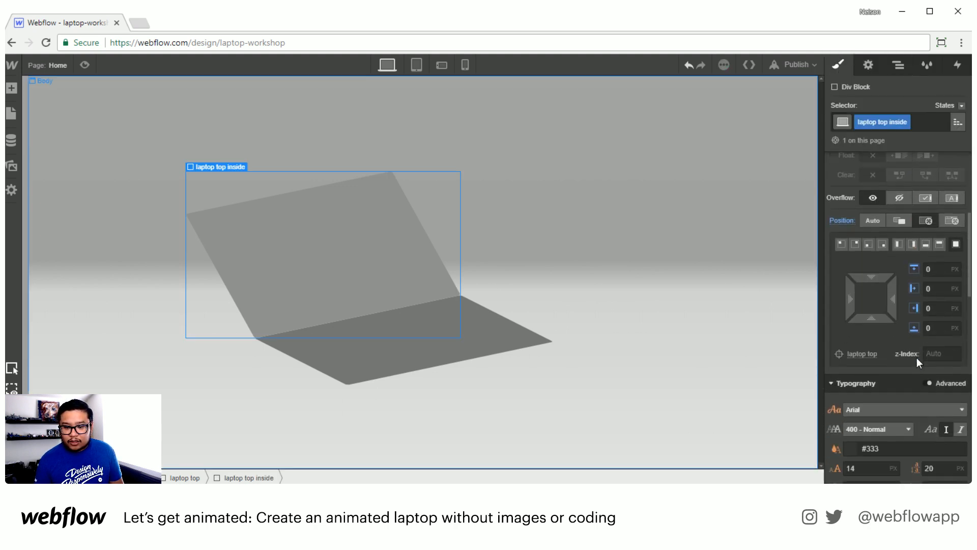
pyautogui.scroll(-3, 927, 329)
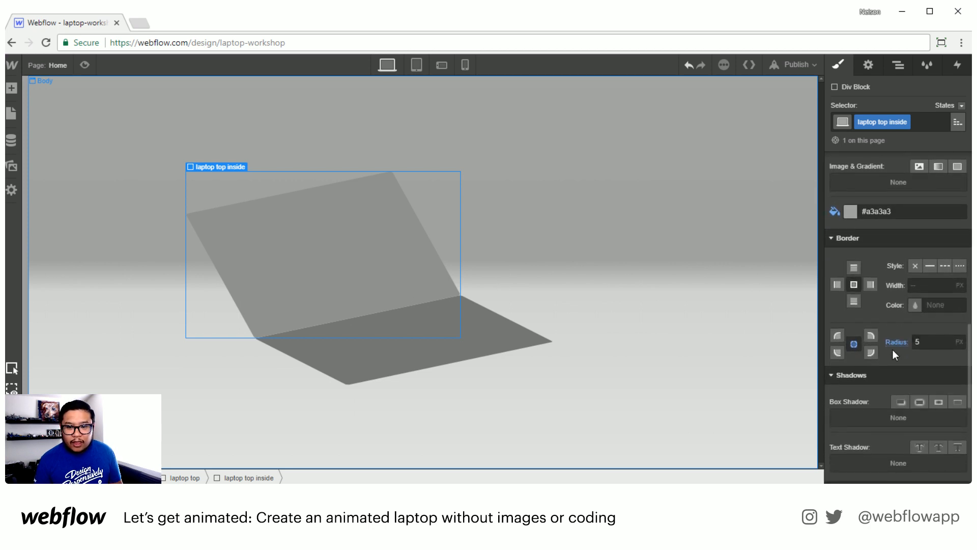
pyautogui.scroll(2, 888, 331)
pyautogui.click(855, 272)
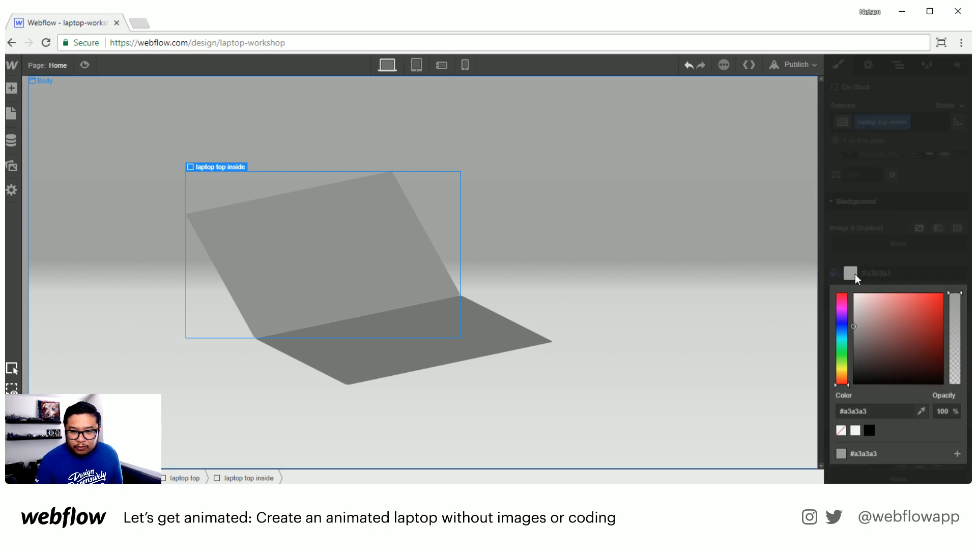
pyautogui.moveTo(863, 326); pyautogui.dragTo(843, 321)
pyautogui.click(900, 241)
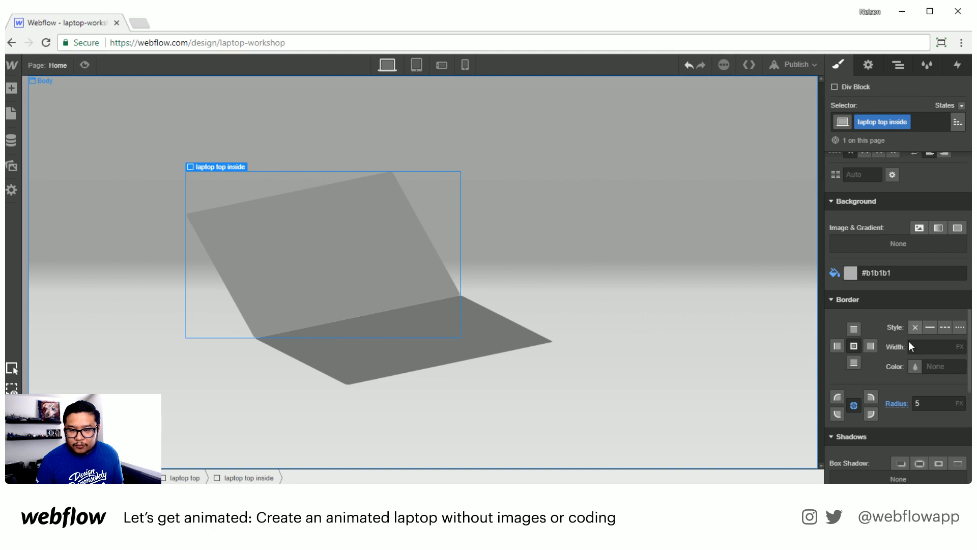
# Step: Check the laptop top outside block's position and z-index, and set the laptop top inside block's padding to 10 on all sides
pyautogui.scroll(8, 908, 341)
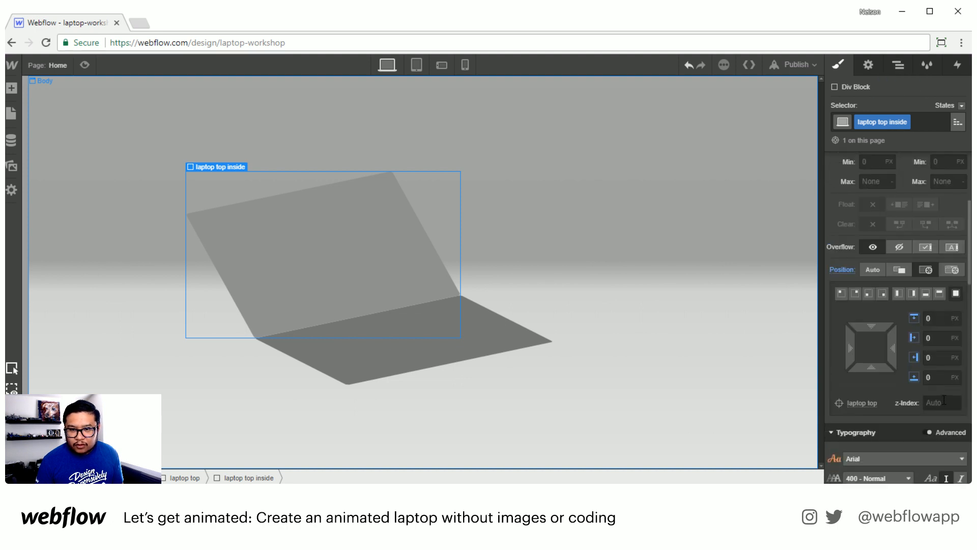
pyautogui.click(899, 65)
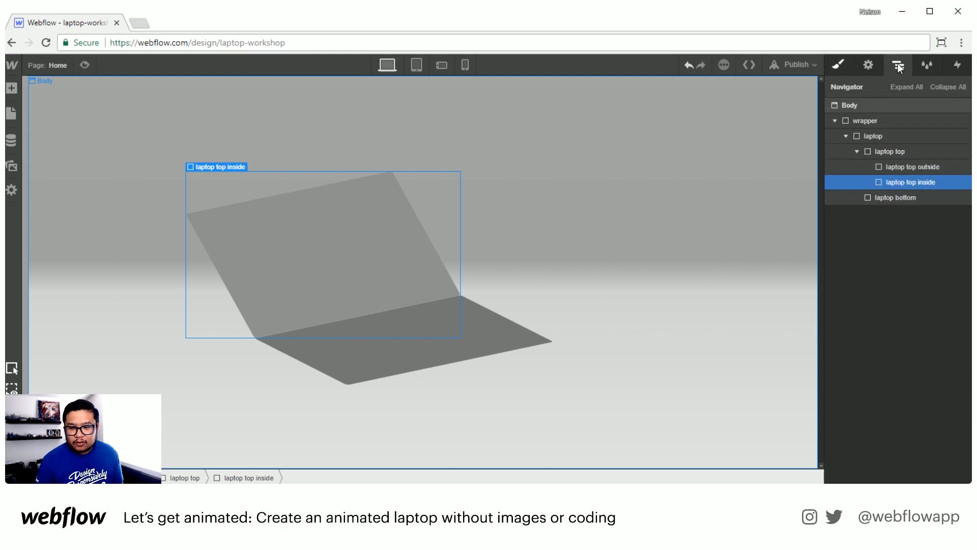
pyautogui.click(905, 168)
pyautogui.press('s')
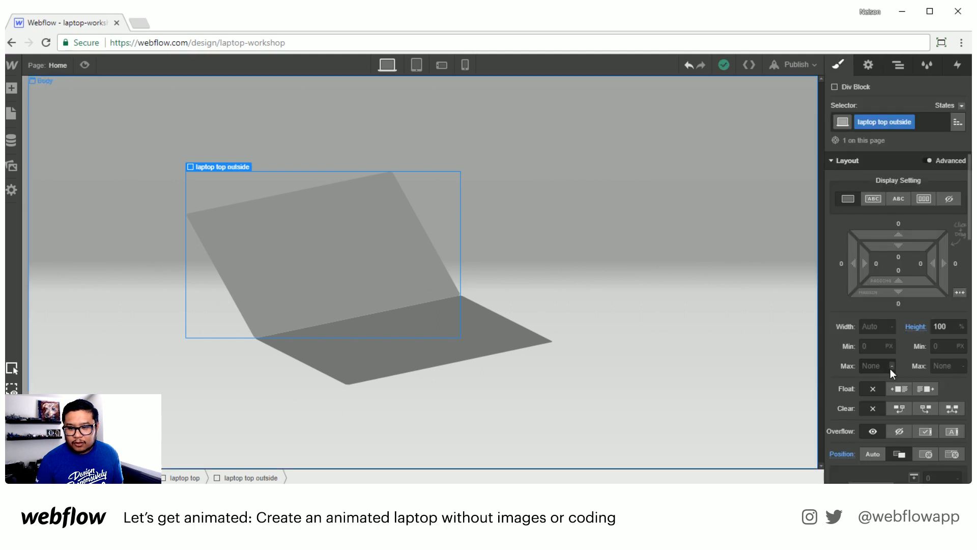
pyautogui.scroll(-4, 890, 368)
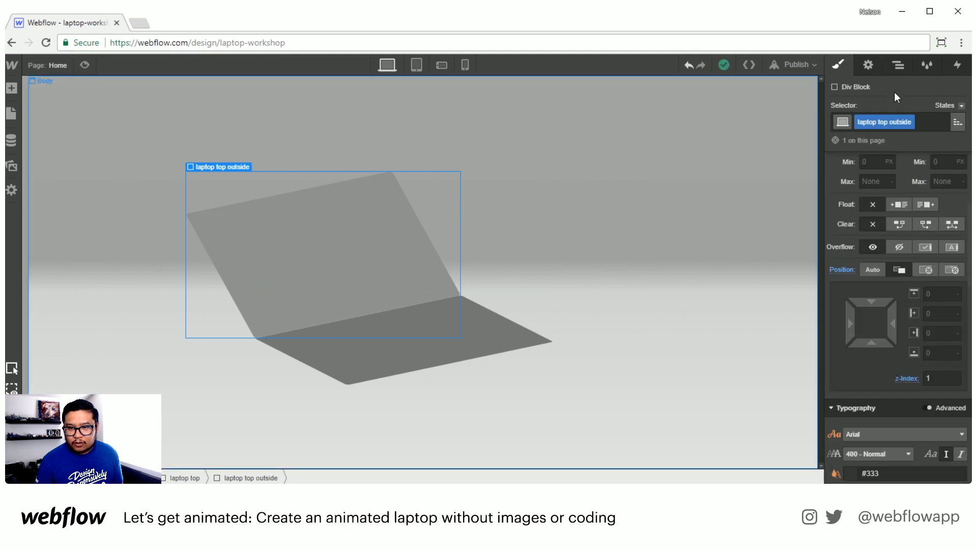
pyautogui.click(896, 76)
pyautogui.click(890, 182)
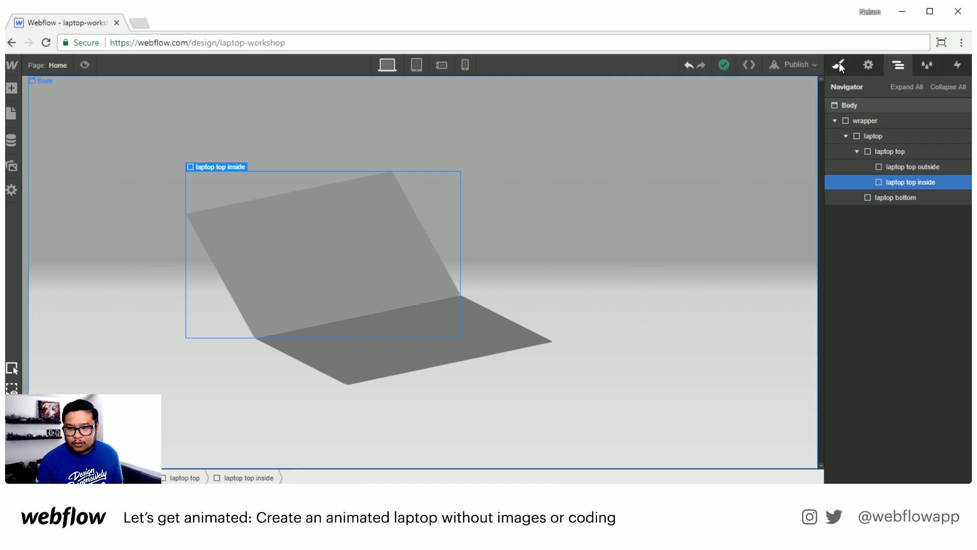
pyautogui.click(838, 65)
pyautogui.scroll(-3, 903, 382)
pyautogui.scroll(-5, 904, 381)
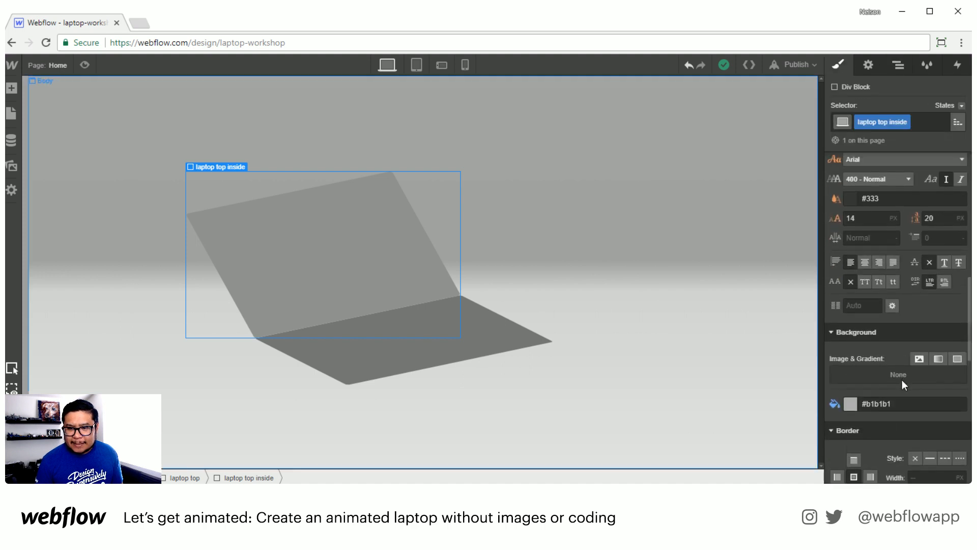
pyautogui.scroll(10, 902, 374)
pyautogui.moveTo(909, 246); pyautogui.dragTo(909, 264)
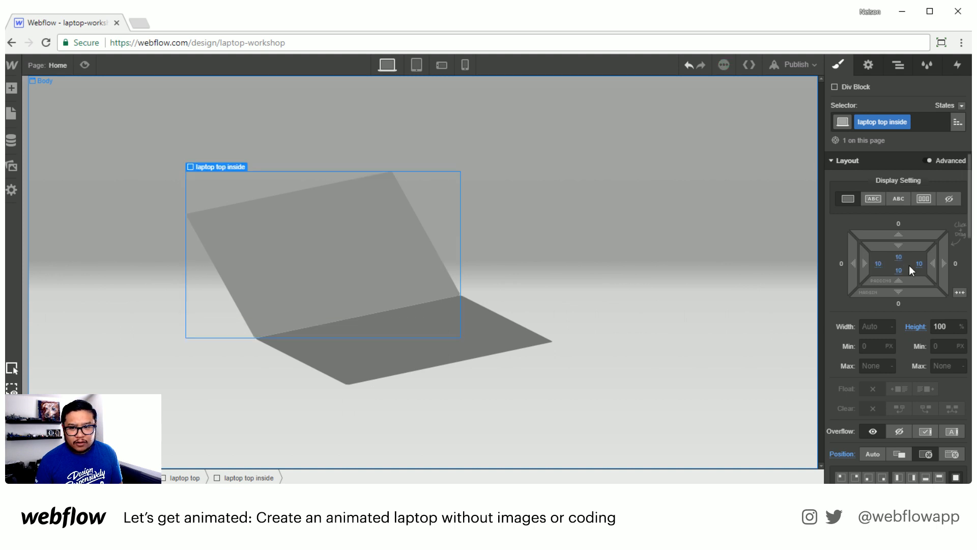
# Step: Add a div block within the laptop top inside block and give it the class screen
pyautogui.click(898, 65)
pyautogui.press('a')
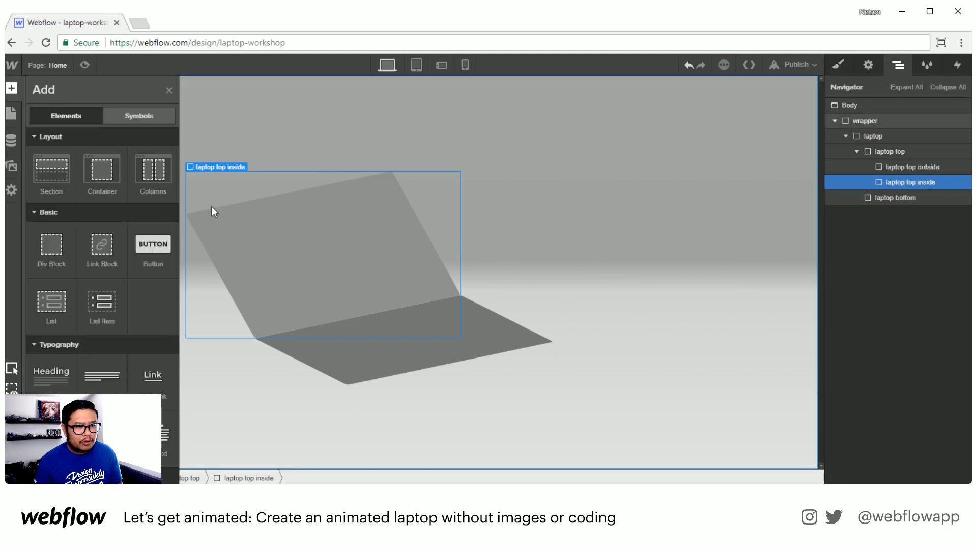
pyautogui.click(51, 245)
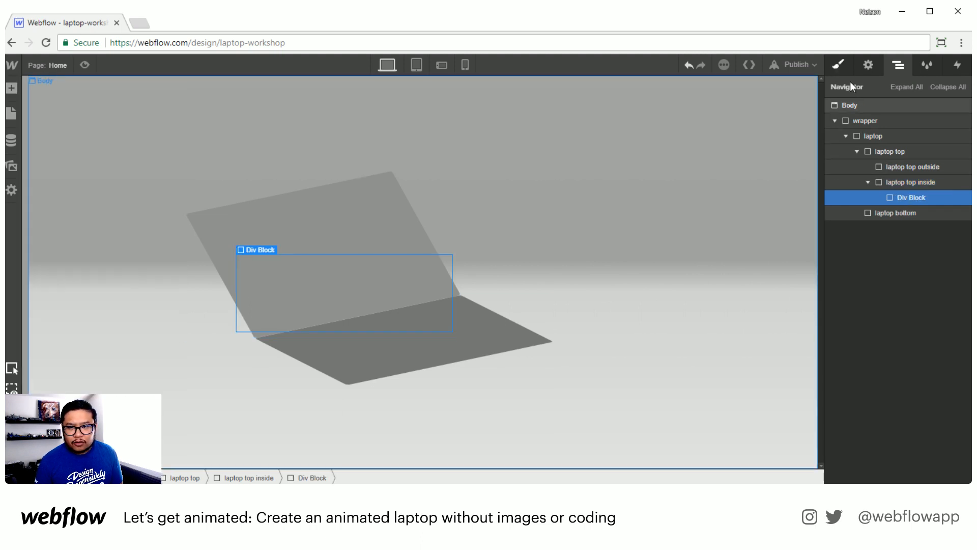
pyautogui.press('s')
pyautogui.click(896, 120)
pyautogui.write('screen')
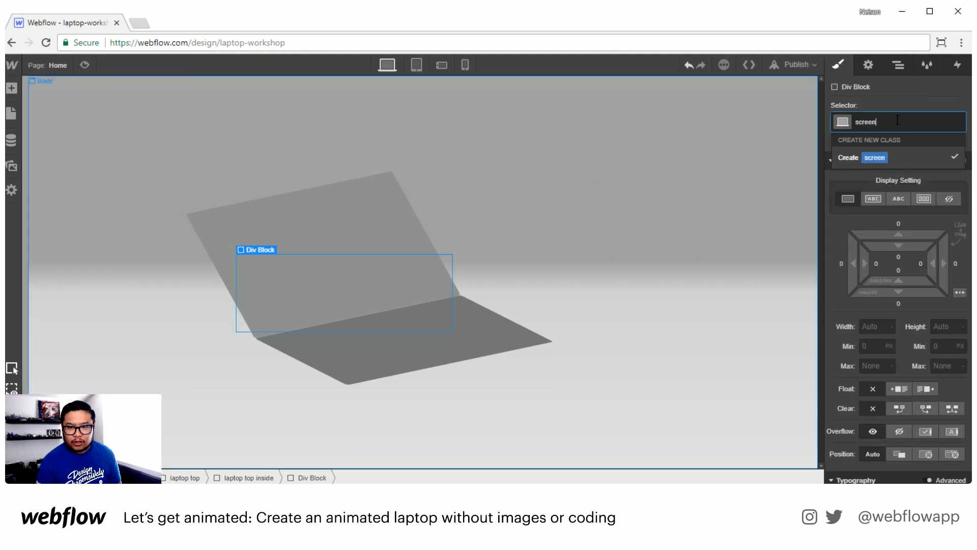
pyautogui.press('Return')
# Step: Set the height of the screen block to 100%
pyautogui.scroll(-3, 935, 255)
pyautogui.scroll(1, 945, 276)
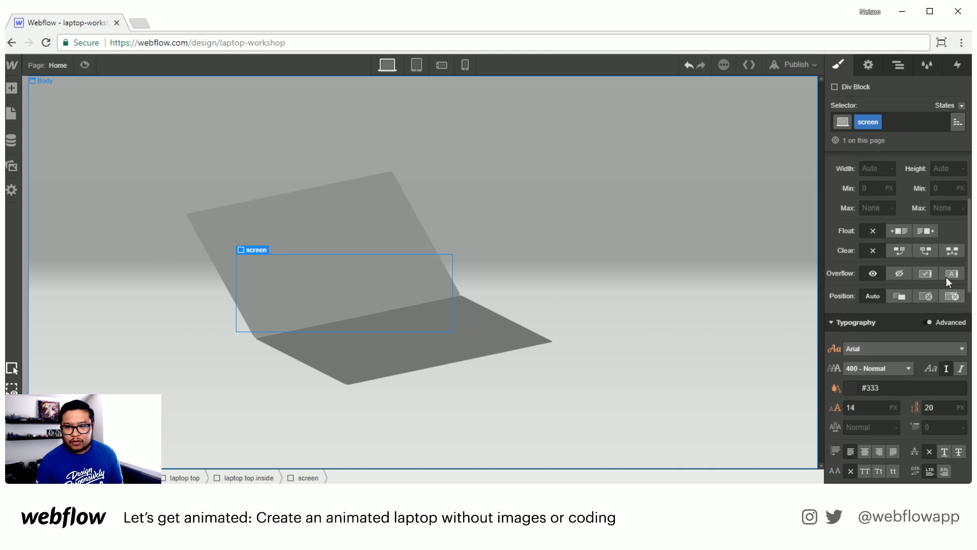
pyautogui.scroll(2, 946, 277)
pyautogui.click(944, 264)
pyautogui.write('100%')
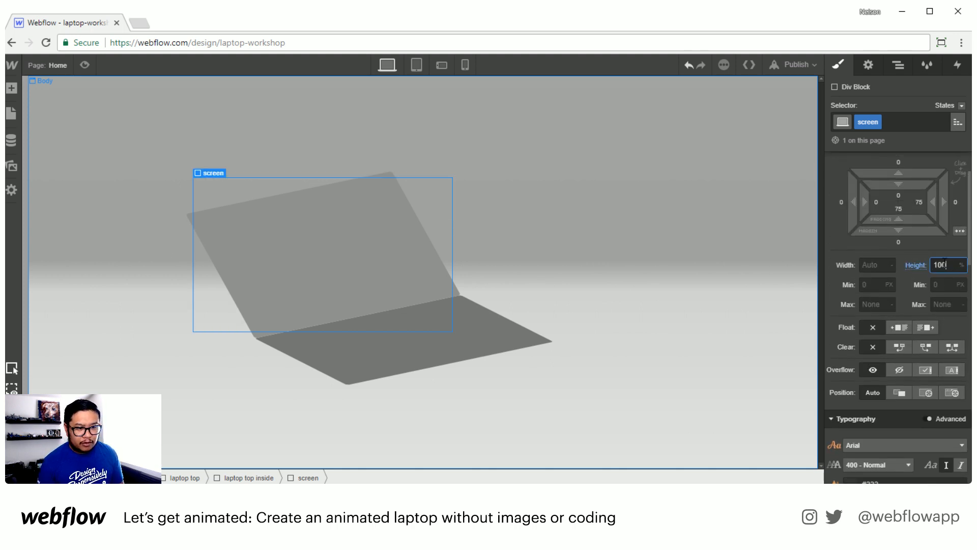
# Step: Give the screen block a white background color
pyautogui.scroll(-6, 917, 381)
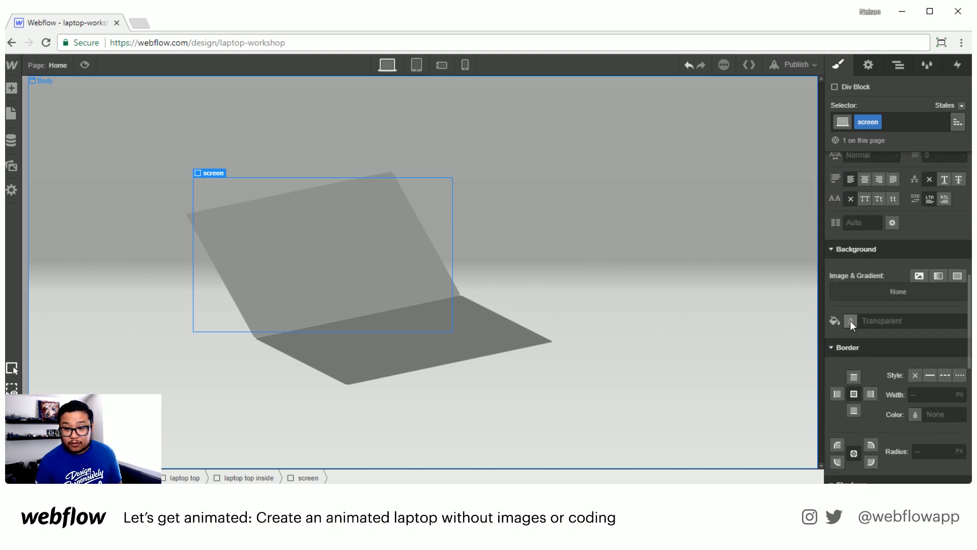
pyautogui.click(850, 321)
pyautogui.click(850, 278)
pyautogui.click(881, 118)
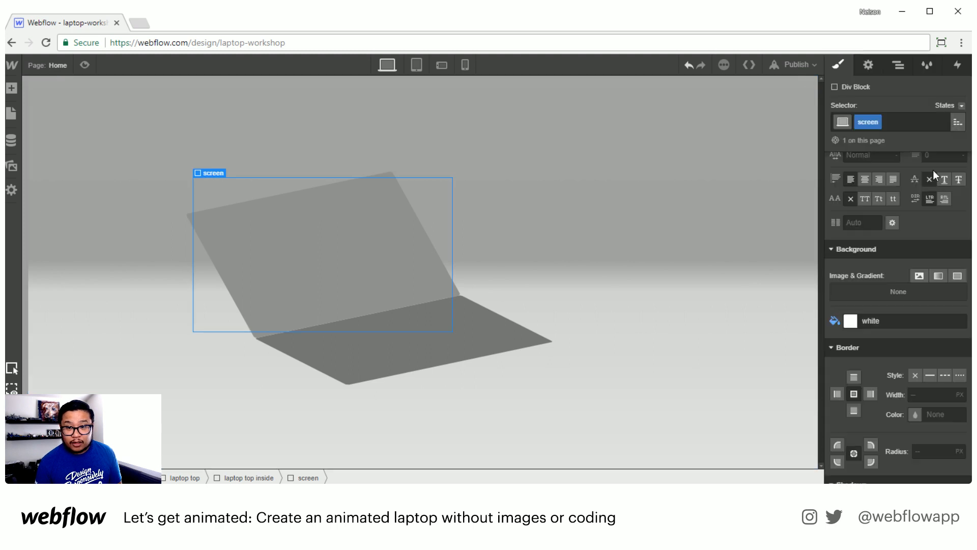
# Step: Hide the laptop top outside block by setting its display to none
pyautogui.click(898, 66)
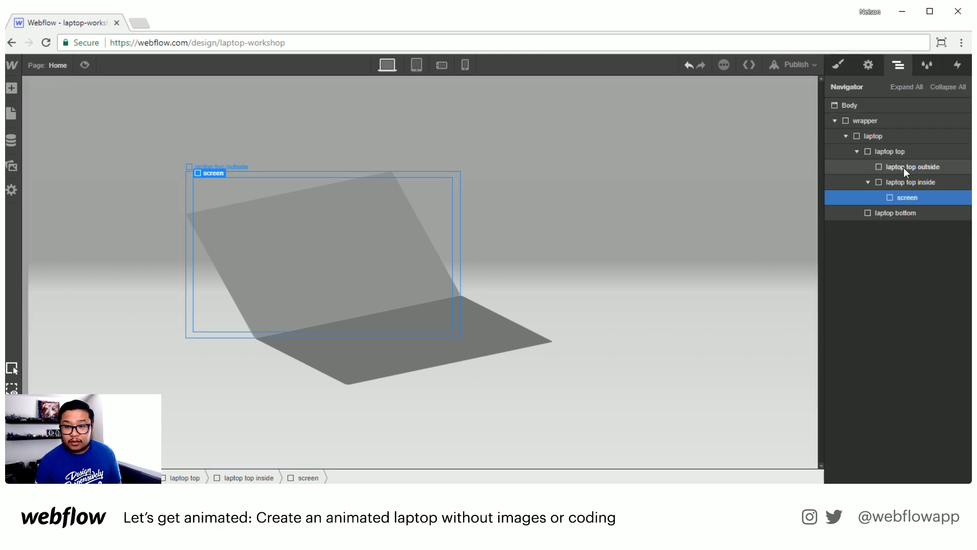
pyautogui.click(904, 169)
pyautogui.click(839, 64)
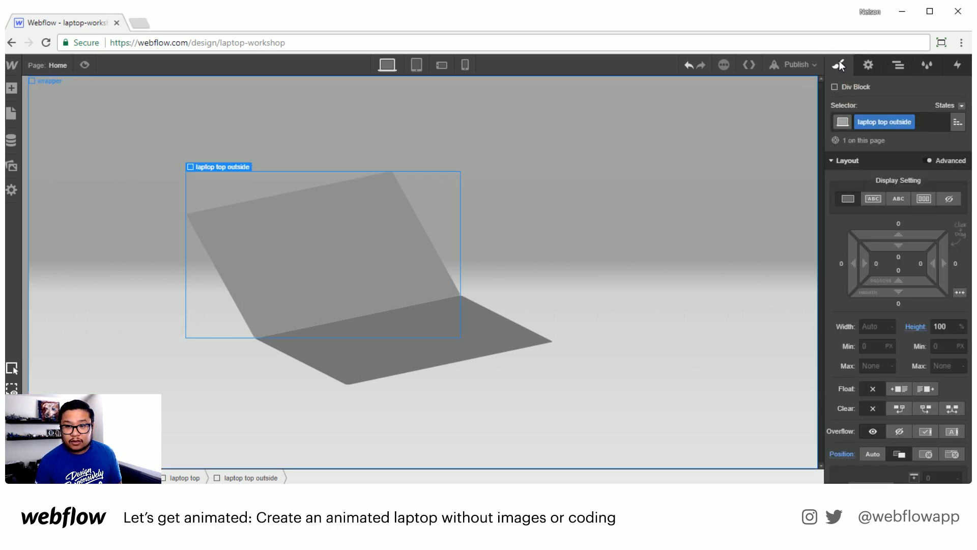
pyautogui.click(949, 198)
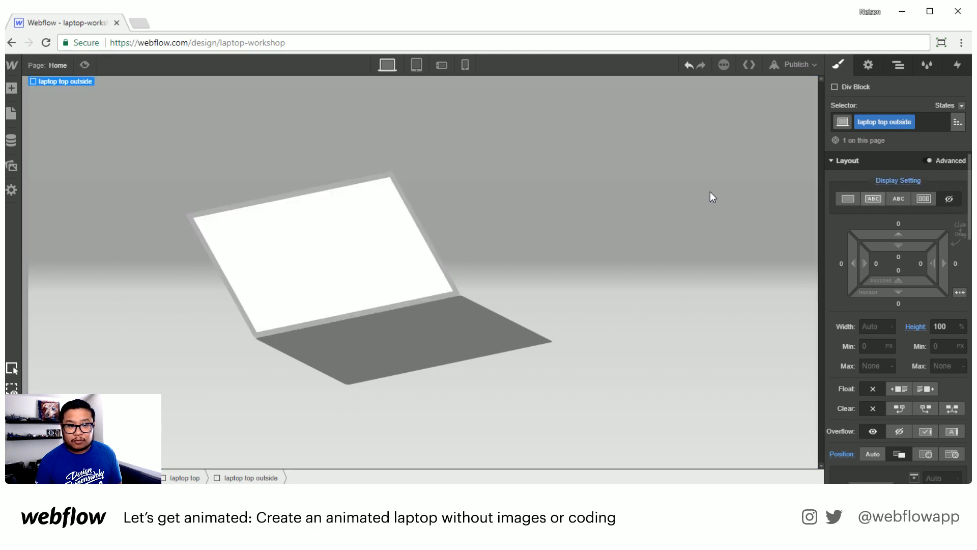
# Step: Give the screen block a solid black border with a width of 5 px
pyautogui.click(346, 236)
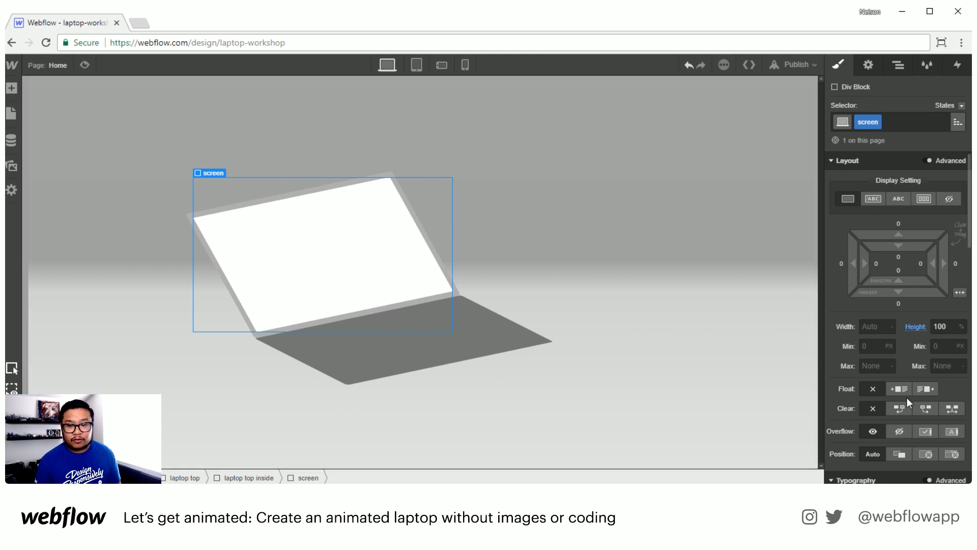
pyautogui.scroll(-7, 906, 397)
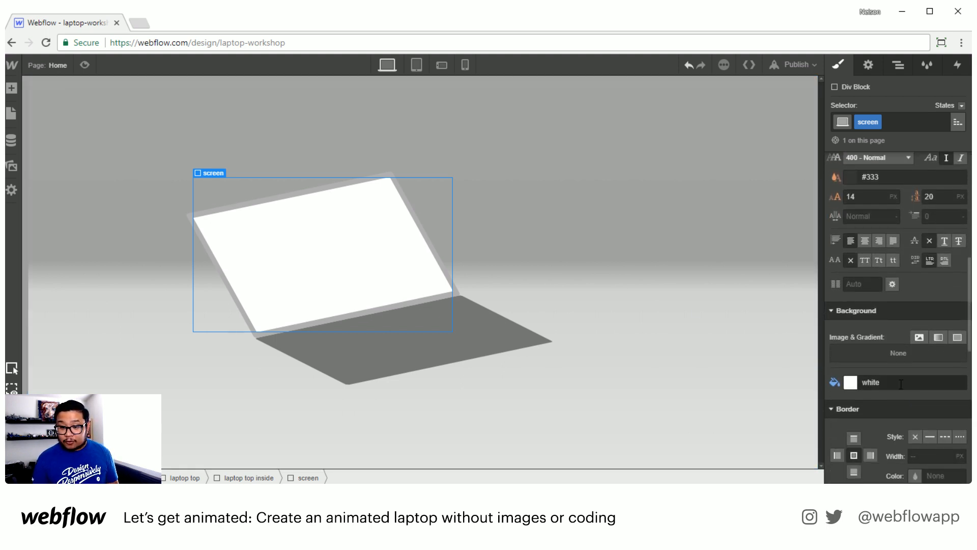
pyautogui.scroll(-2, 901, 384)
pyautogui.click(930, 375)
pyautogui.click(927, 394)
pyautogui.write('1')
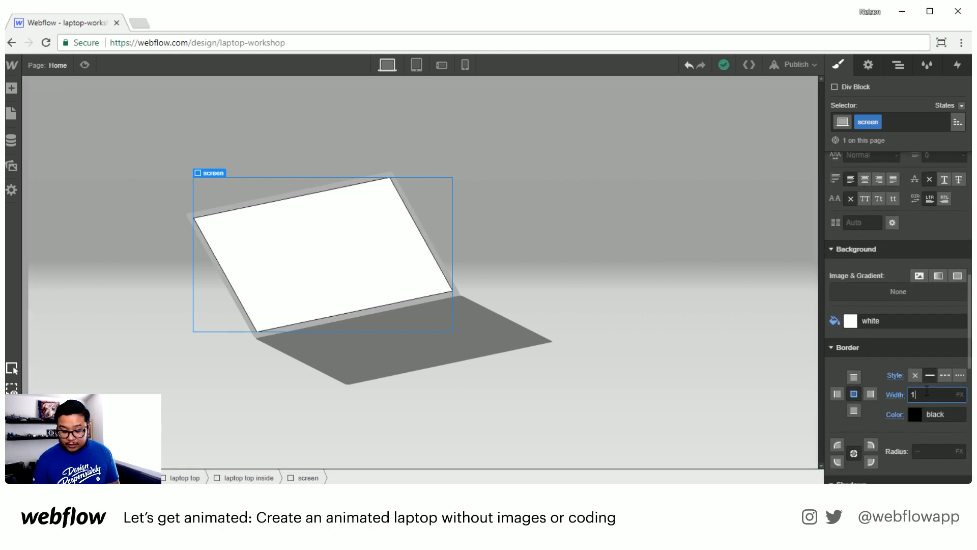
pyautogui.press('BackSpace')
pyautogui.write('5')
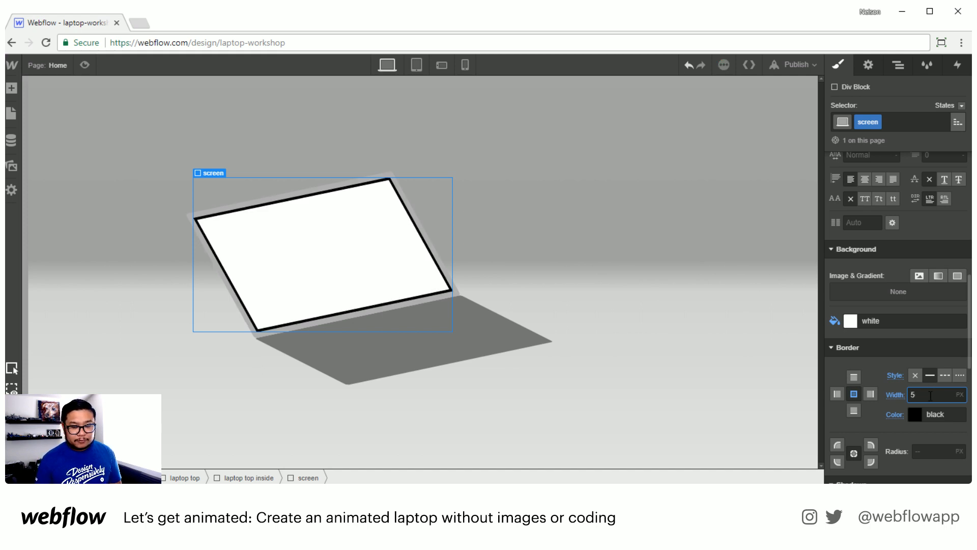
# Step: Reduce the padding on all sides of the laptop top inside block so the screen fills more of the lid
pyautogui.click(899, 65)
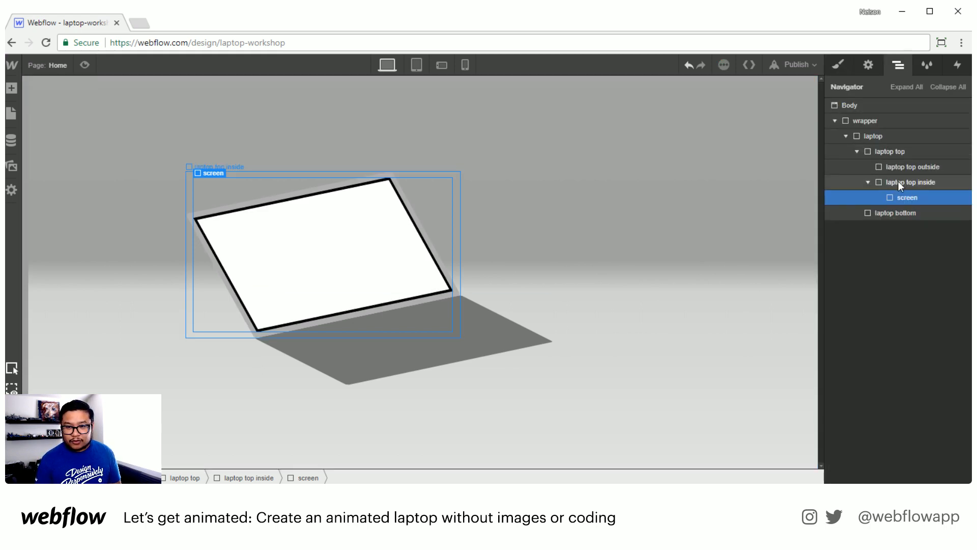
pyautogui.click(899, 182)
pyautogui.click(843, 69)
pyautogui.moveTo(901, 249); pyautogui.dragTo(900, 243)
# Step: Set the border radius of the screen block to 3 px
pyautogui.click(376, 267)
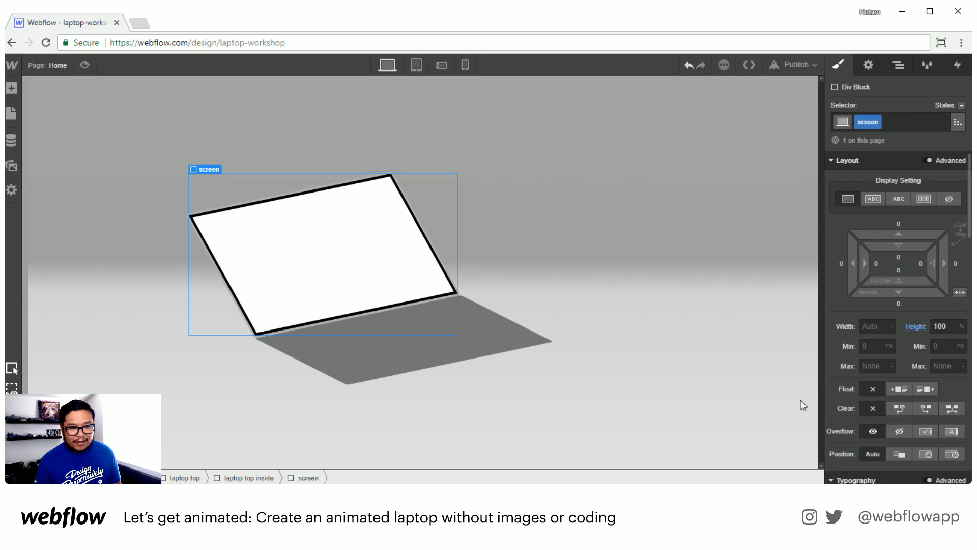
pyautogui.scroll(-10, 903, 369)
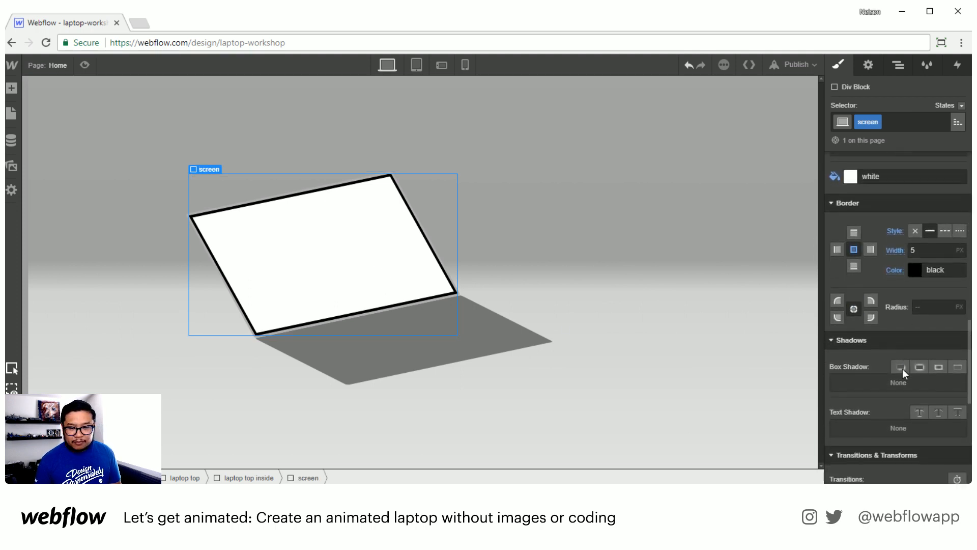
pyautogui.scroll(-5, 902, 369)
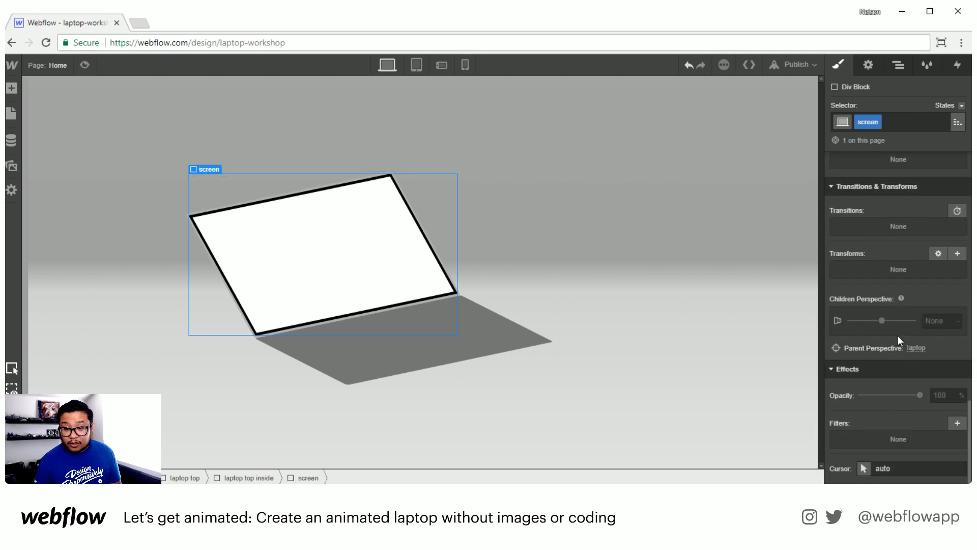
pyautogui.scroll(4, 899, 334)
pyautogui.click(932, 224)
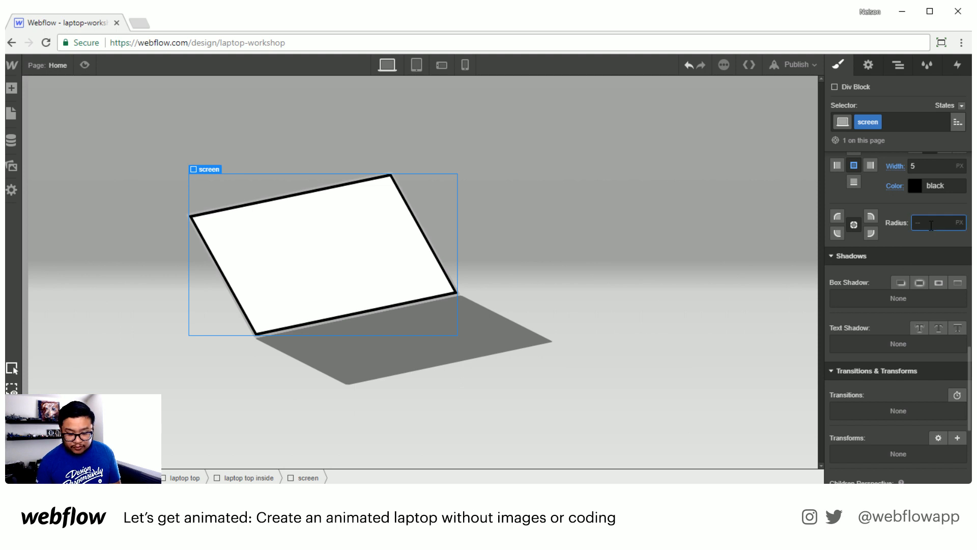
pyautogui.write('3')
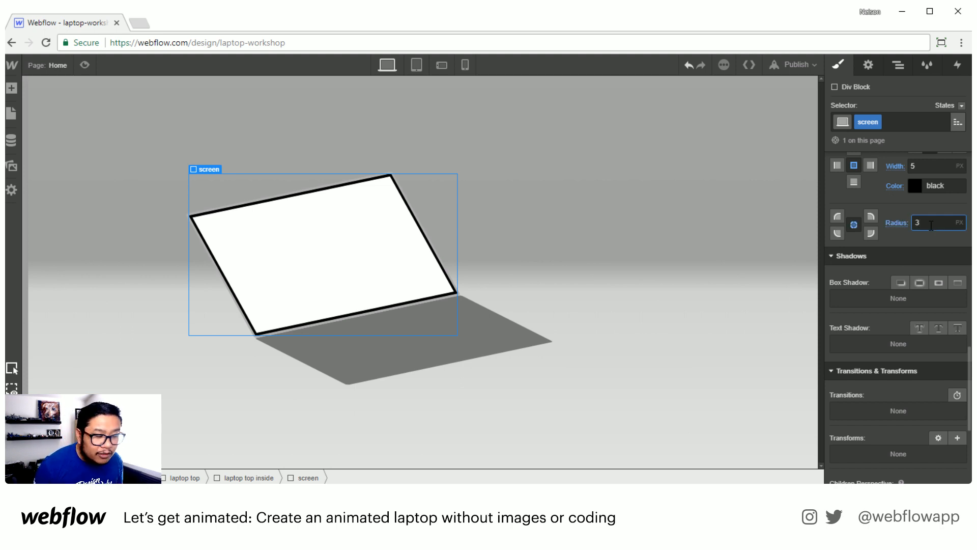
# Step: Try a 10 px top border on the screen block, and restore its width to 5 px
pyautogui.scroll(3, 933, 258)
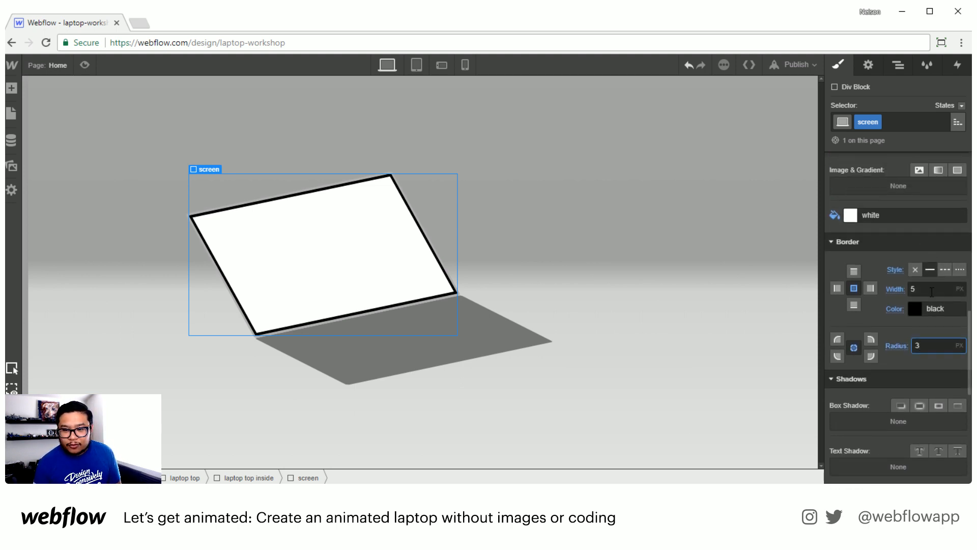
pyautogui.click(932, 292)
pyautogui.click(854, 273)
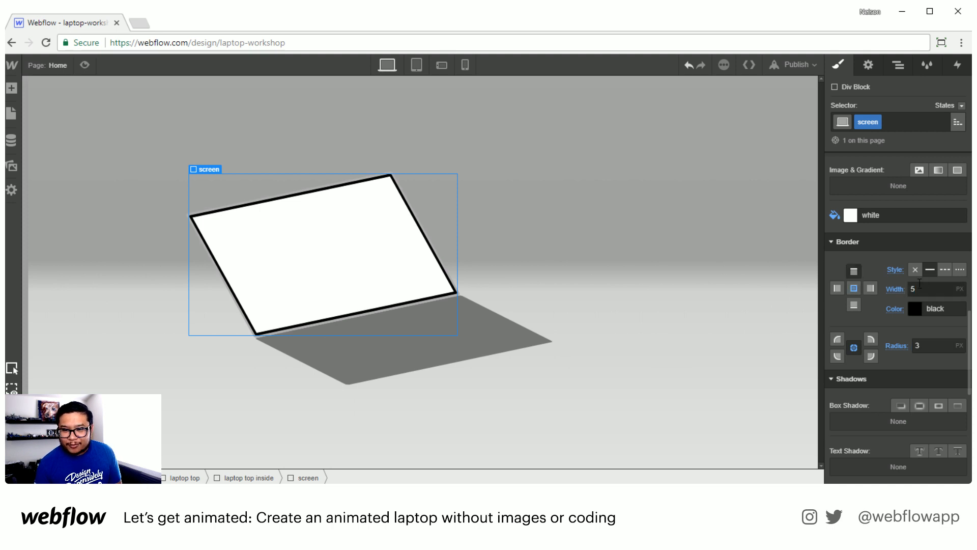
pyautogui.press('z')
pyautogui.press('s')
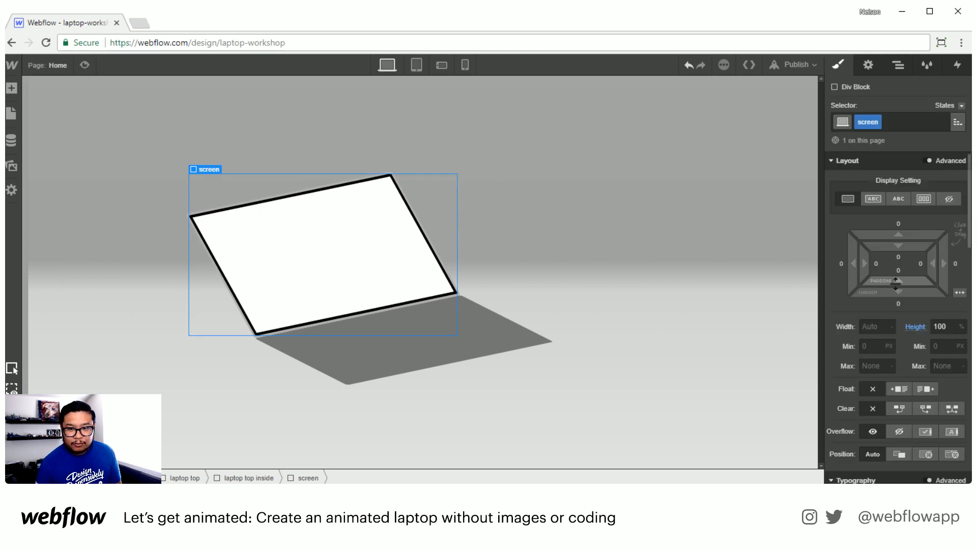
pyautogui.scroll(-6, 920, 318)
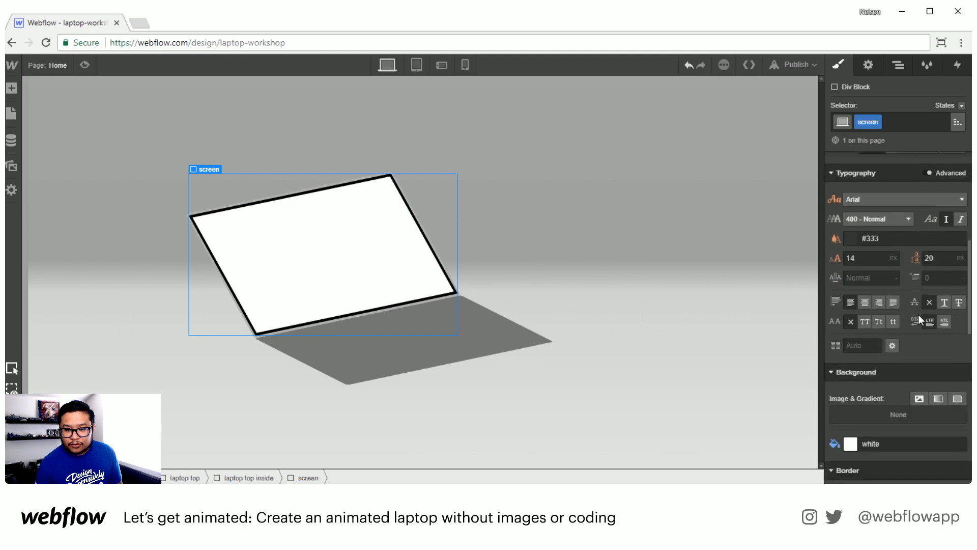
pyautogui.scroll(-5, 916, 306)
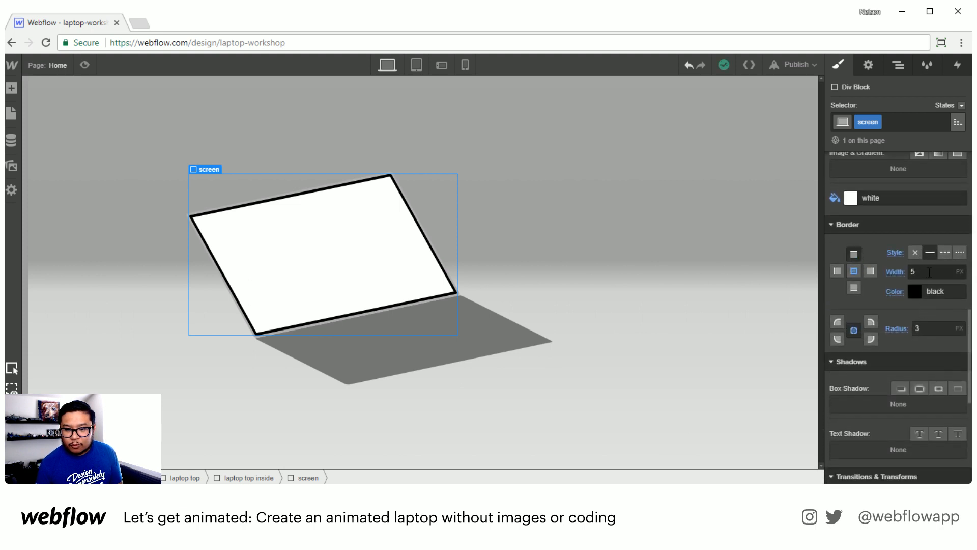
pyautogui.click(930, 272)
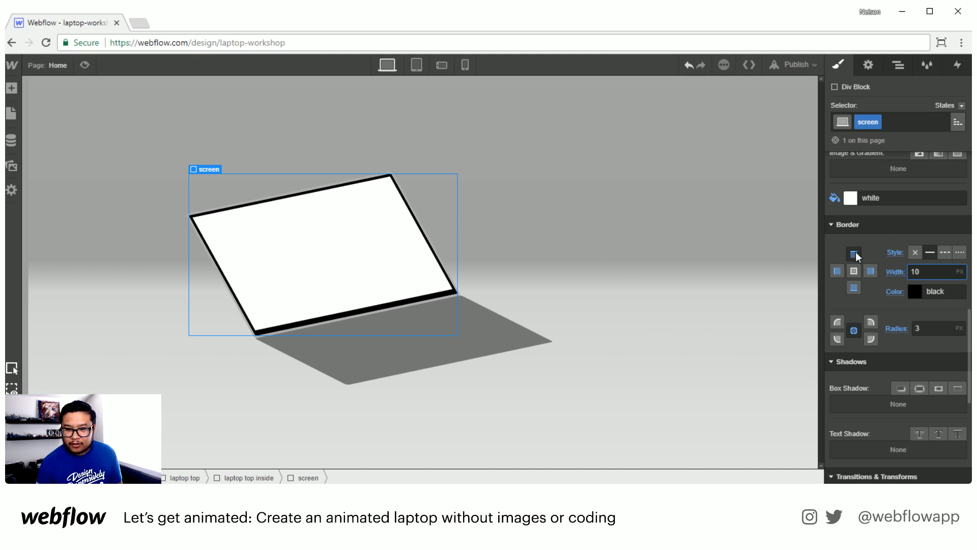
pyautogui.press('alt')
pyautogui.press('BackSpace')
pyautogui.press('Return')
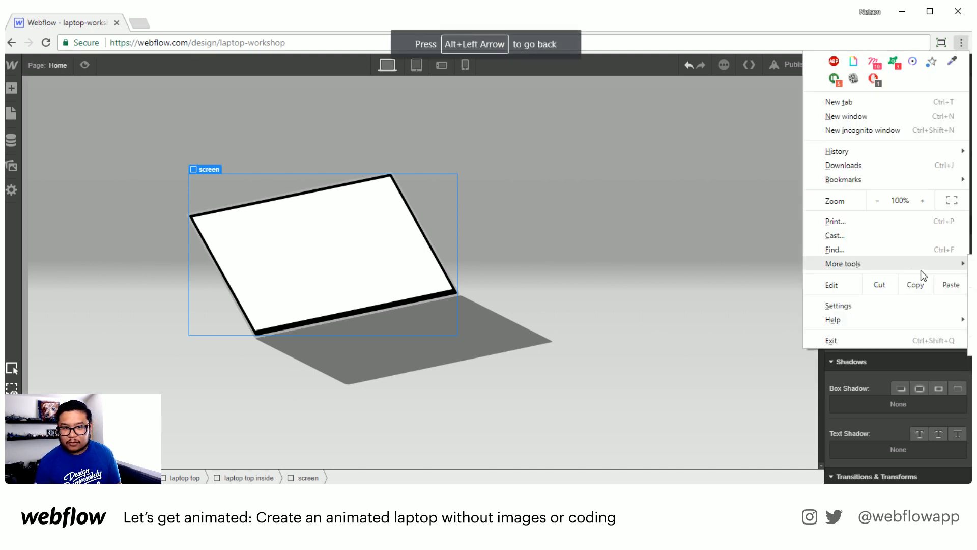
pyautogui.click(677, 22)
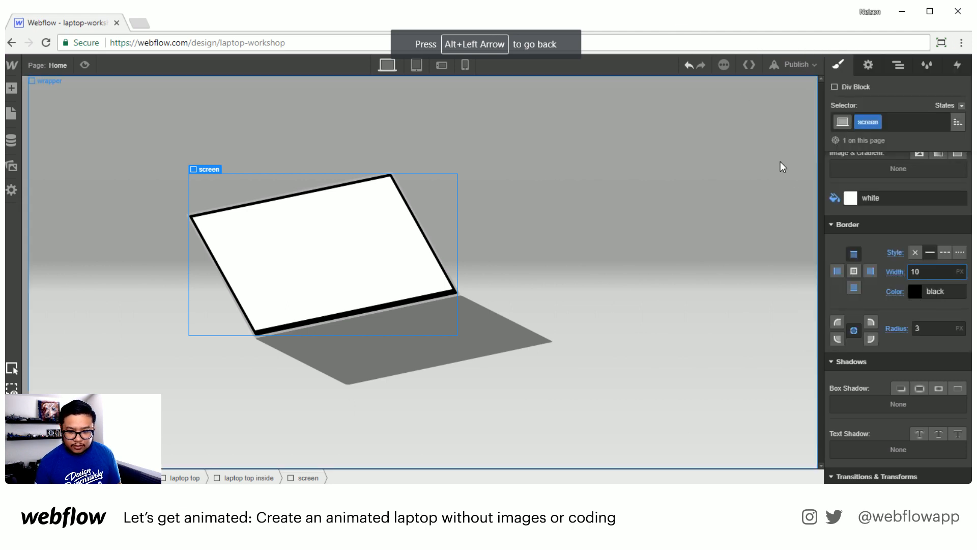
pyautogui.moveTo(923, 272); pyautogui.dragTo(862, 269)
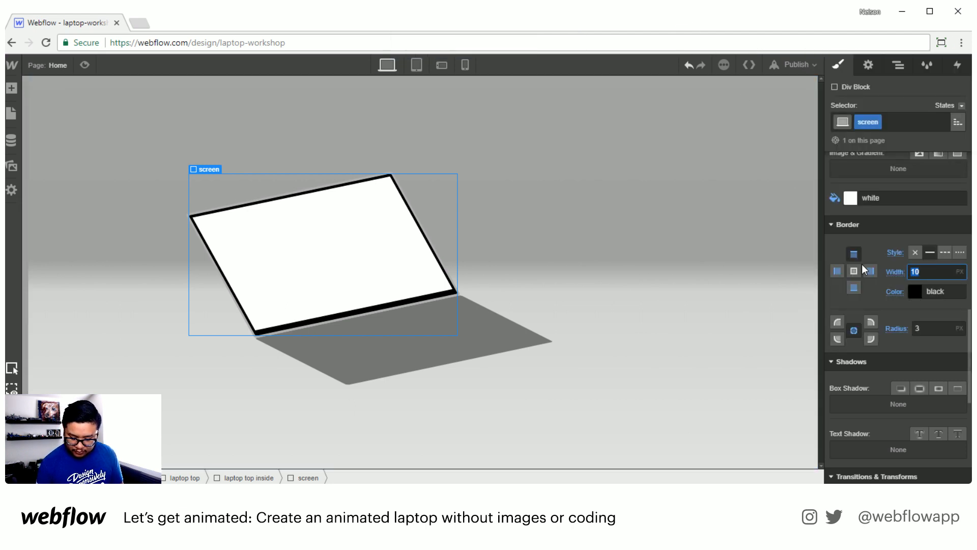
pyautogui.write('5')
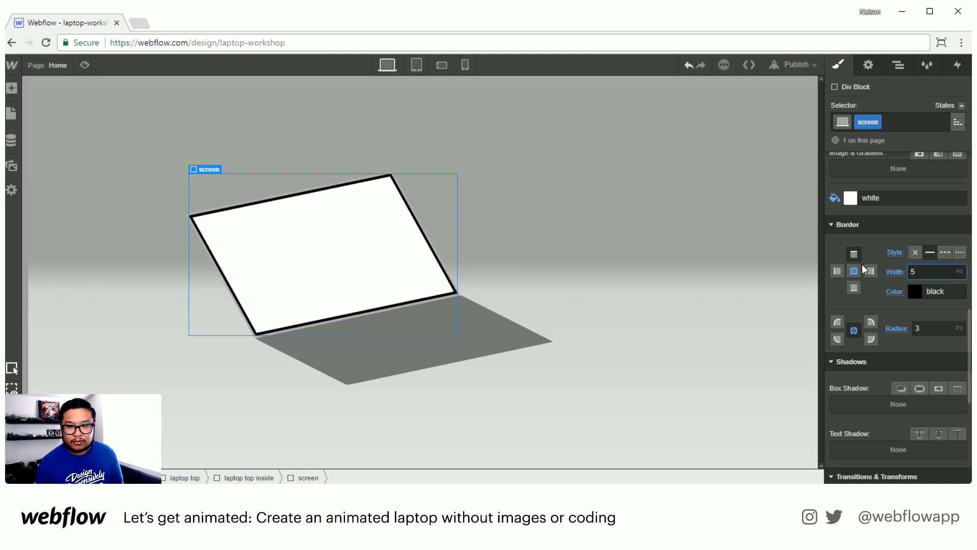
# Step: Set only the bottom border of the screen block to a width of 15 px
pyautogui.click(852, 288)
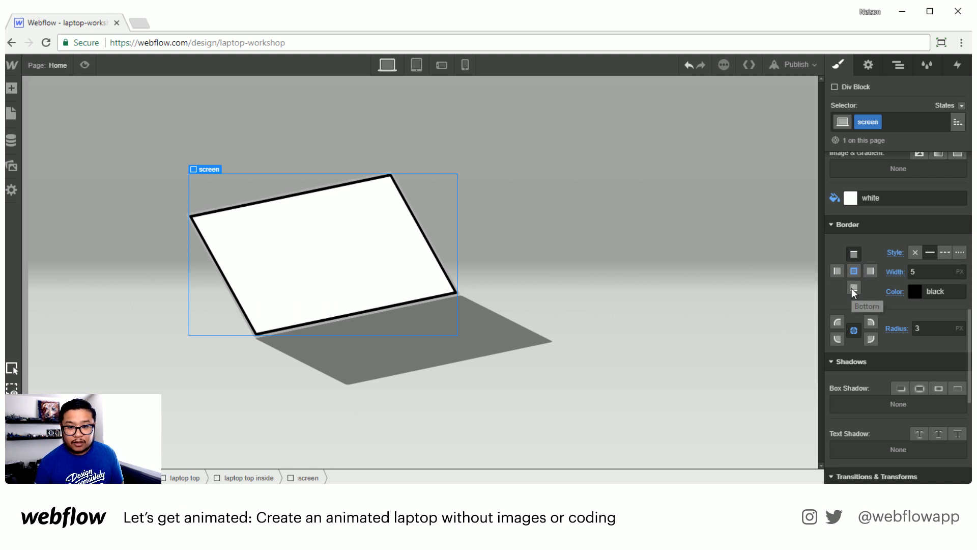
pyautogui.click(931, 272)
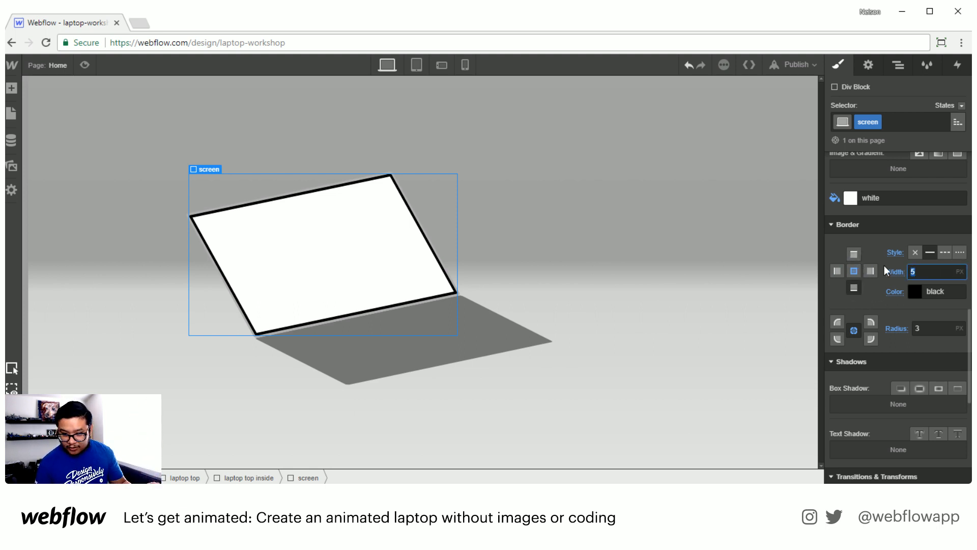
pyautogui.write('10')
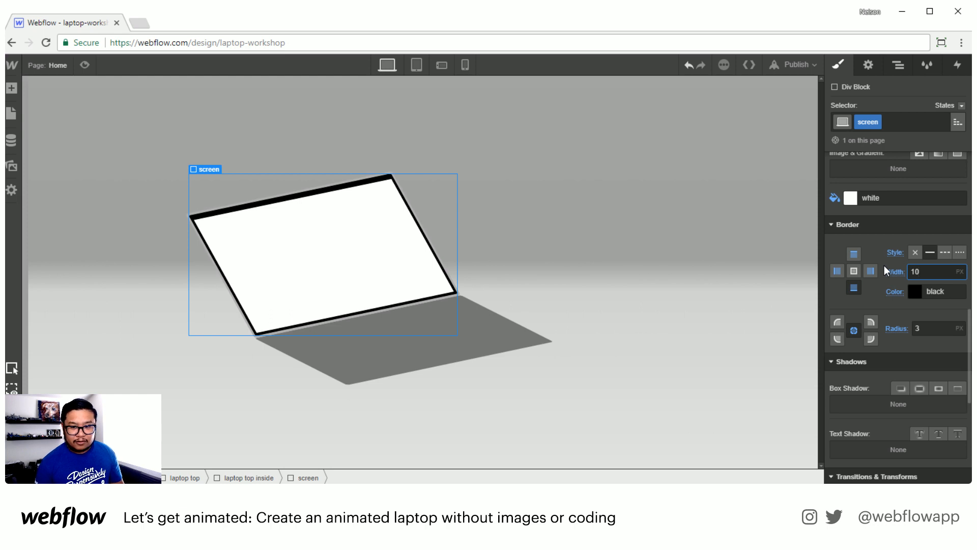
pyautogui.press('Up')
pyautogui.press('Up')
pyautogui.press('Up')
pyautogui.press('Up')
pyautogui.press('Up')
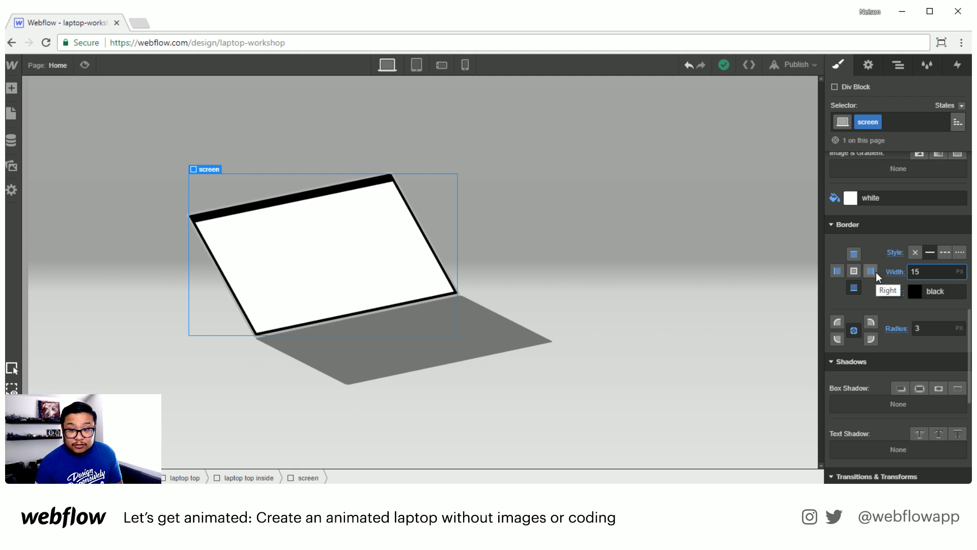
# Step: Unhide the laptop top outside block by resetting its display setting
pyautogui.click(896, 71)
pyautogui.click(911, 166)
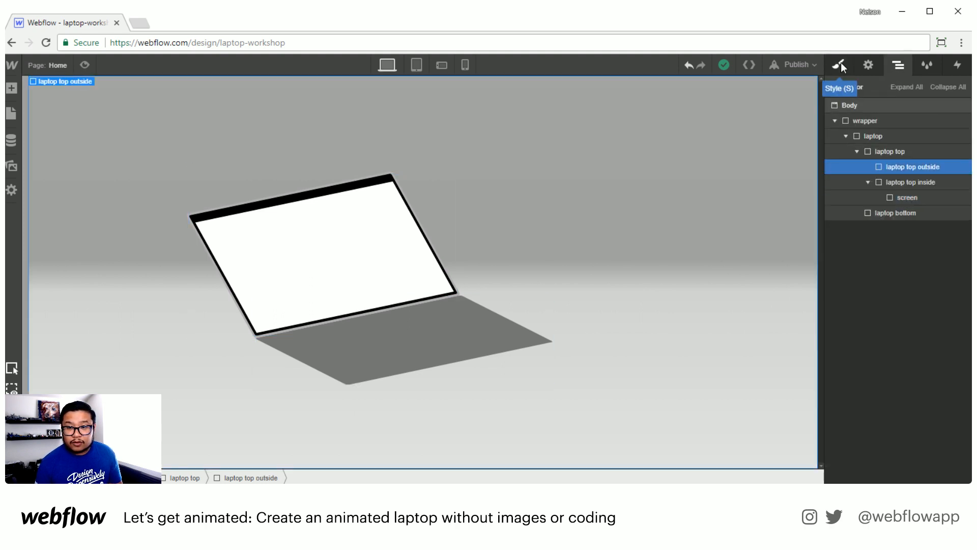
pyautogui.click(841, 63)
pyautogui.scroll(-1, 932, 433)
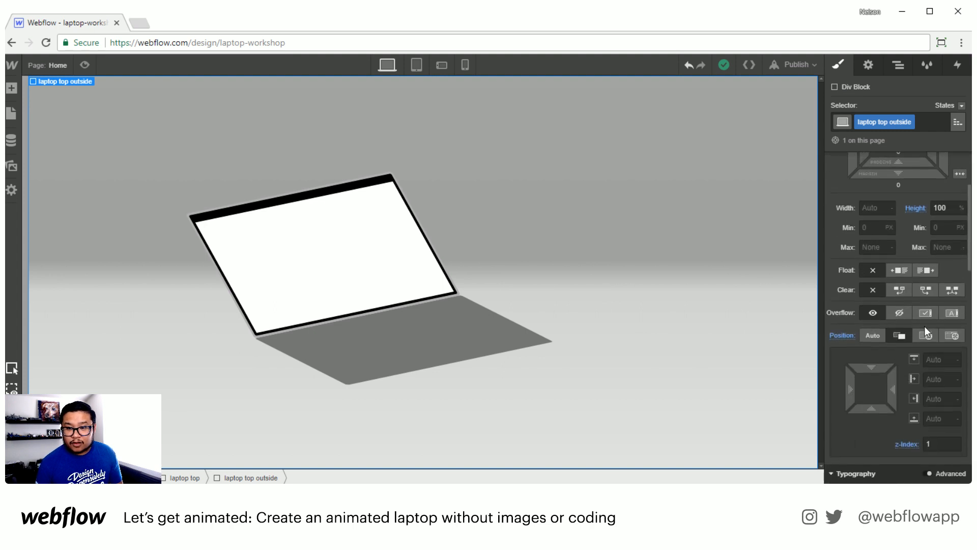
pyautogui.scroll(2, 924, 327)
pyautogui.click(901, 181)
pyautogui.click(898, 205)
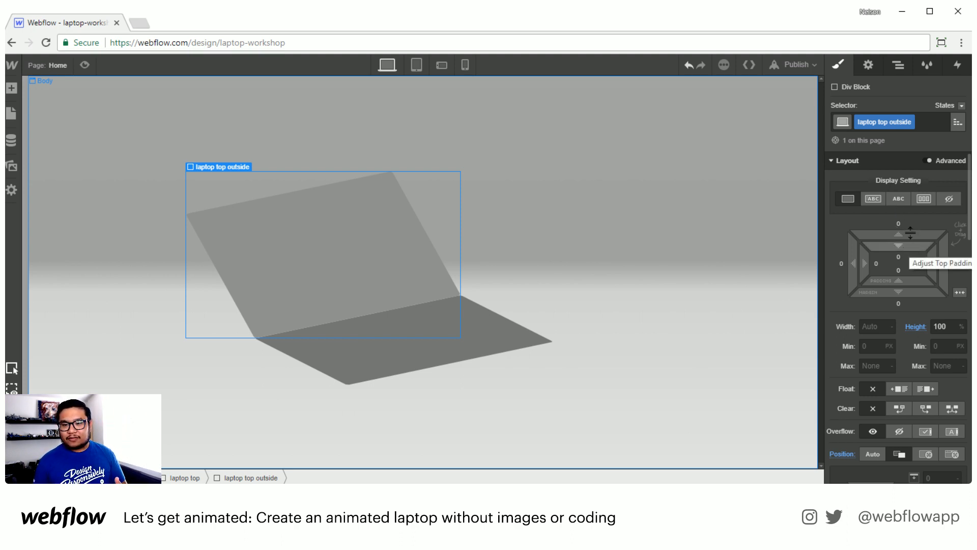
# Step: Hide the backface of the laptop top outside block in its transform settings
pyautogui.scroll(-5, 897, 371)
pyautogui.scroll(-10, 897, 370)
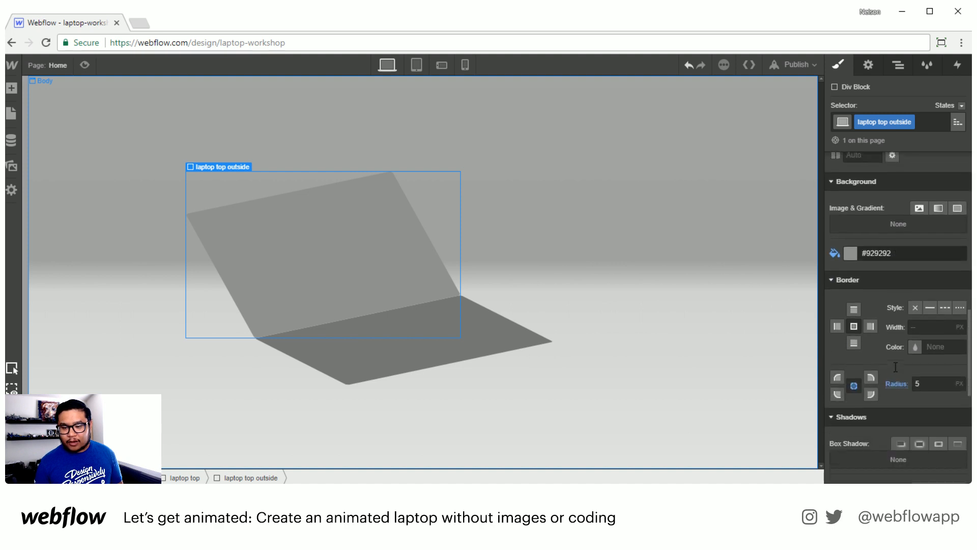
pyautogui.click(937, 288)
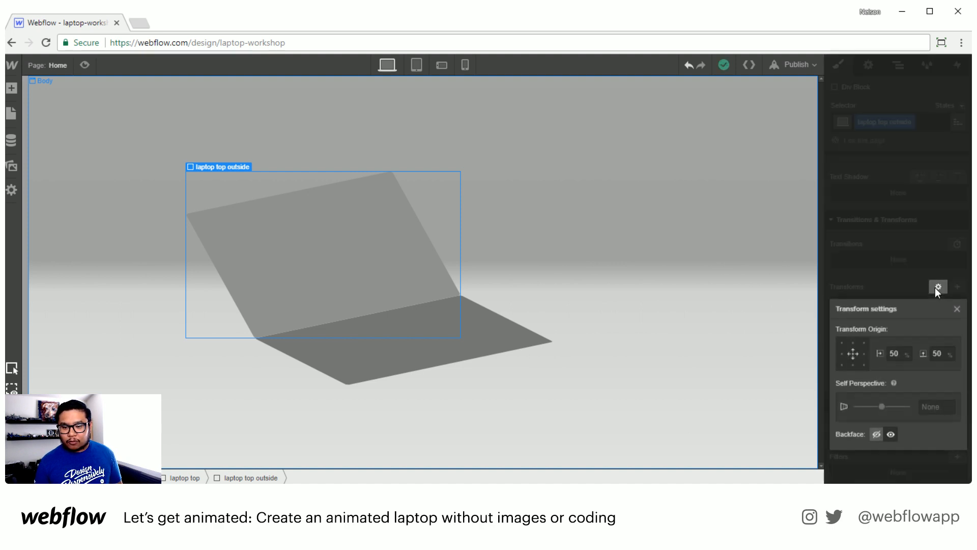
pyautogui.click(875, 433)
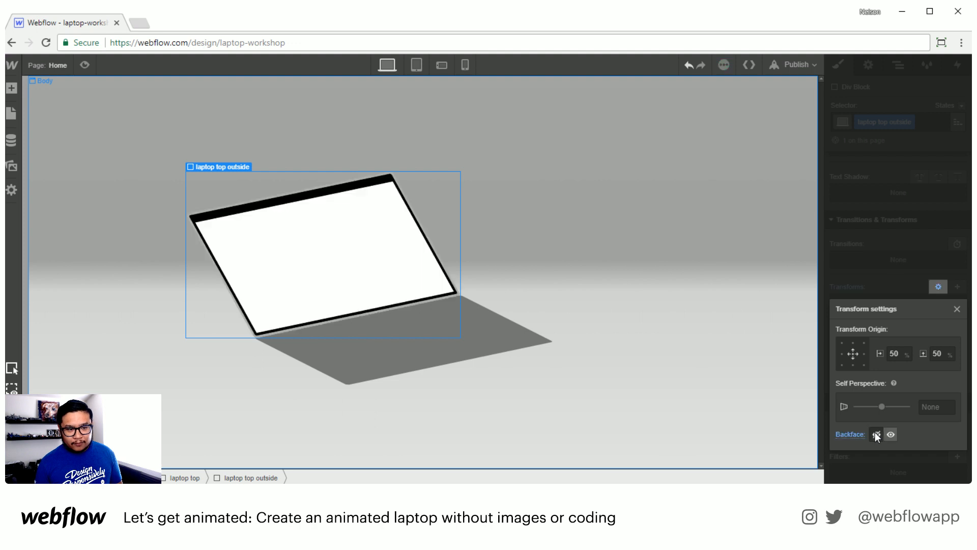
pyautogui.click(957, 309)
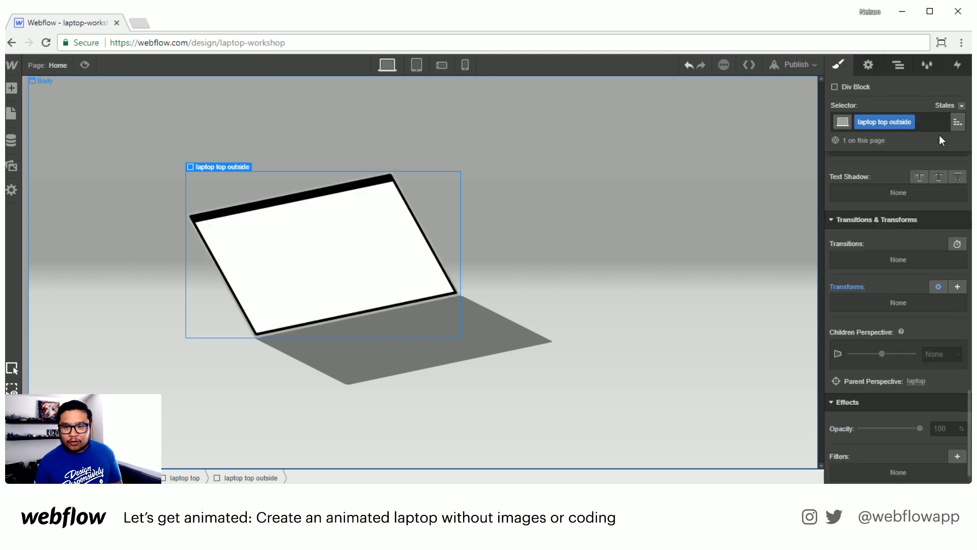
# Step: Test the lid by rotating the laptop top block around X to 17° and opening it again to 137°
pyautogui.click(900, 66)
pyautogui.click(887, 151)
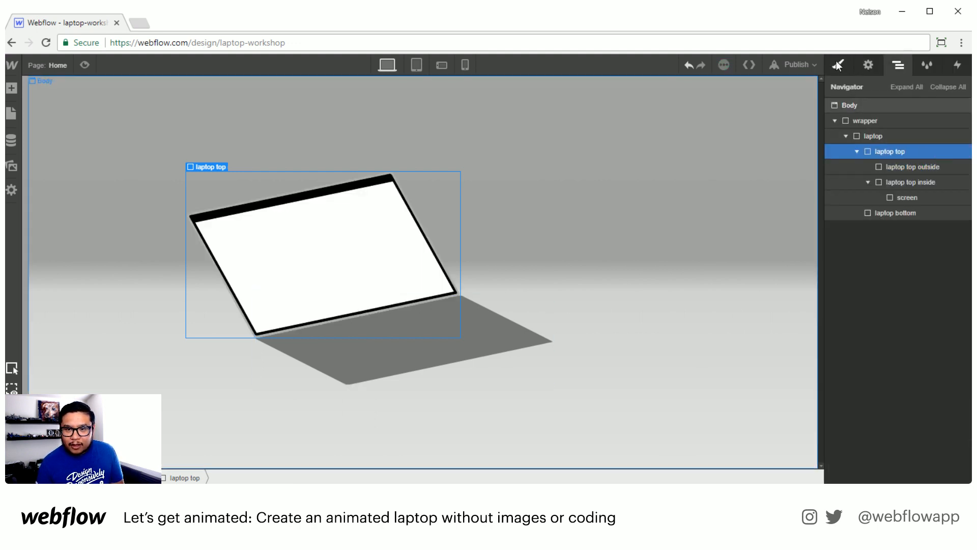
pyautogui.click(838, 65)
pyautogui.scroll(-6, 879, 351)
pyautogui.scroll(-5, 879, 351)
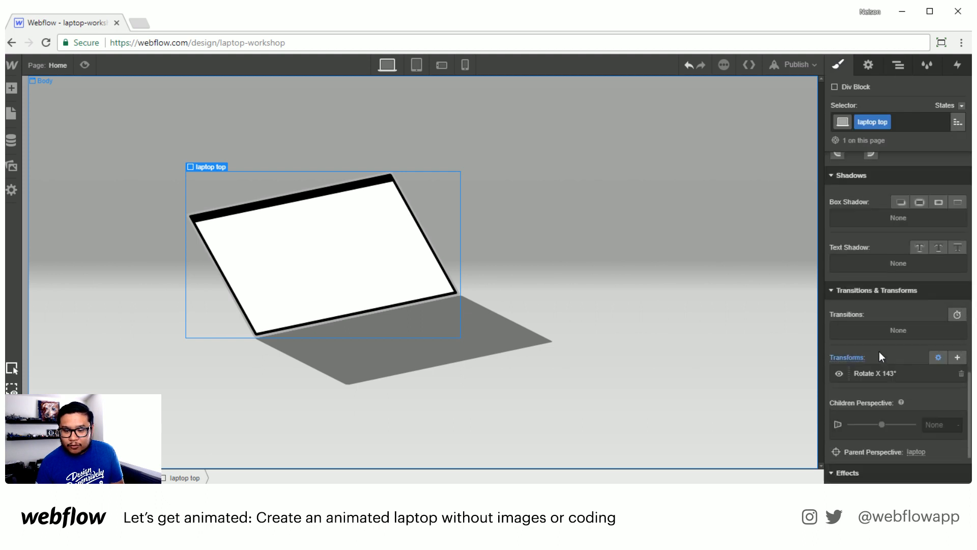
pyautogui.click(874, 301)
pyautogui.moveTo(906, 373); pyautogui.dragTo(886, 365)
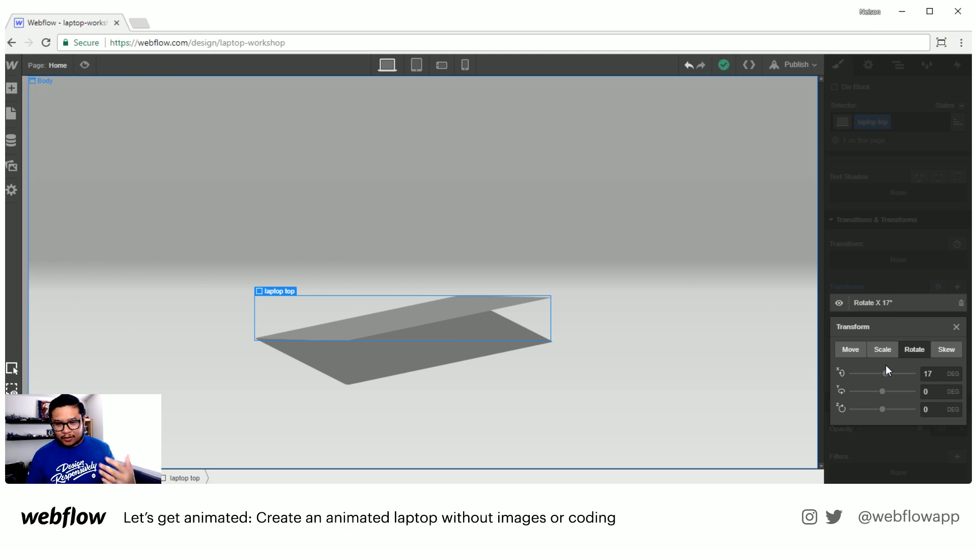
pyautogui.moveTo(883, 373); pyautogui.dragTo(908, 368)
pyautogui.rightClick(888, 374)
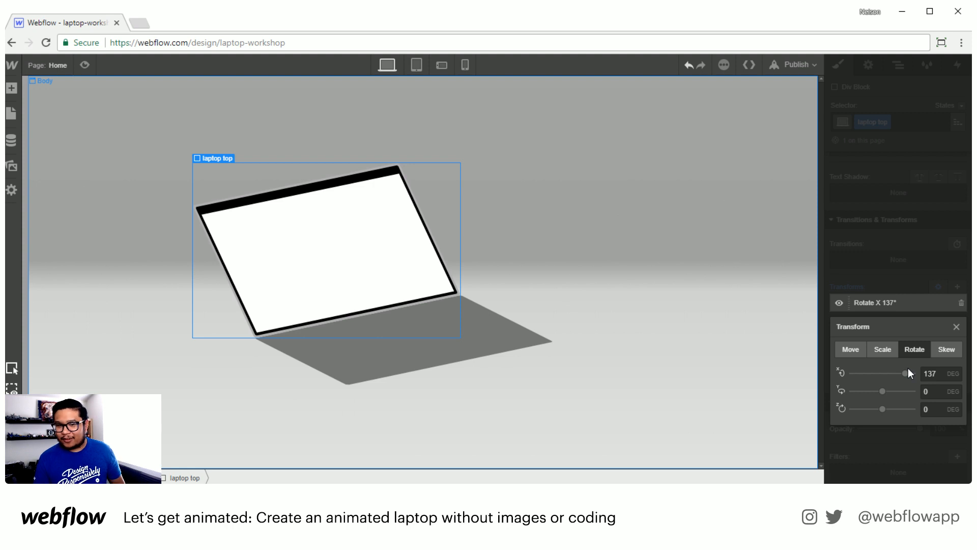
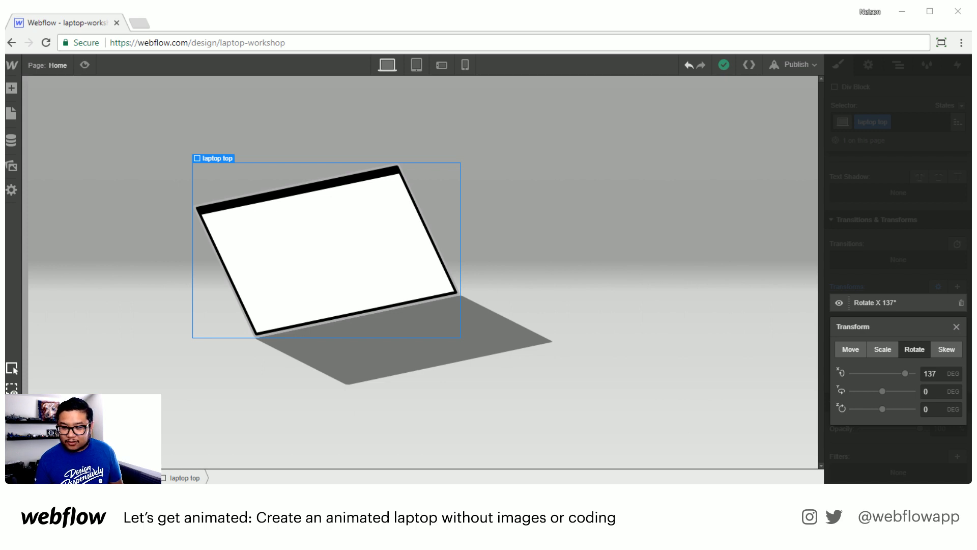
# Step: Add giphy.gif from the assets as the background image of the laptop's screen block
pyautogui.hotkey('alt', 'Tab')
pyautogui.moveTo(886, 170); pyautogui.dragTo(976, 156)
pyautogui.click(377, 267)
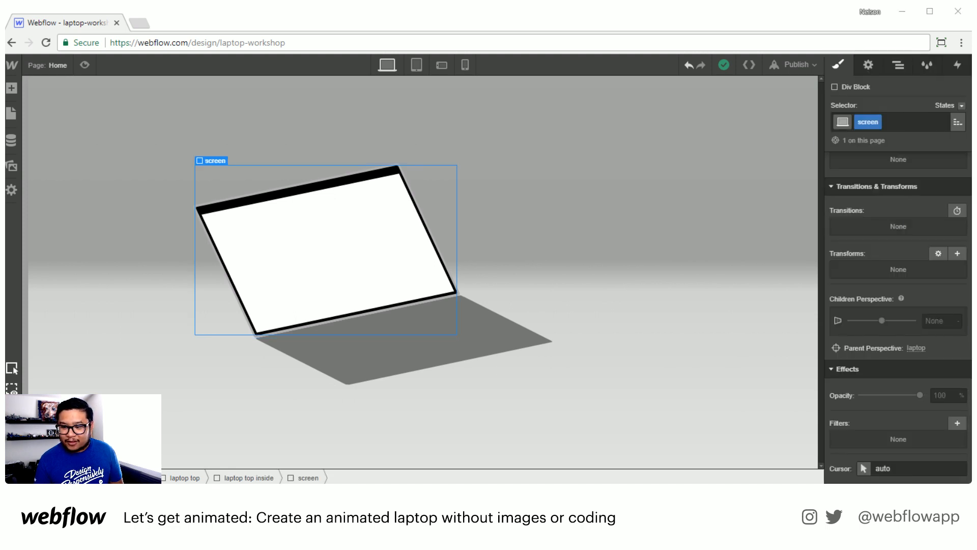
pyautogui.moveTo(969, 356); pyautogui.dragTo(919, 475)
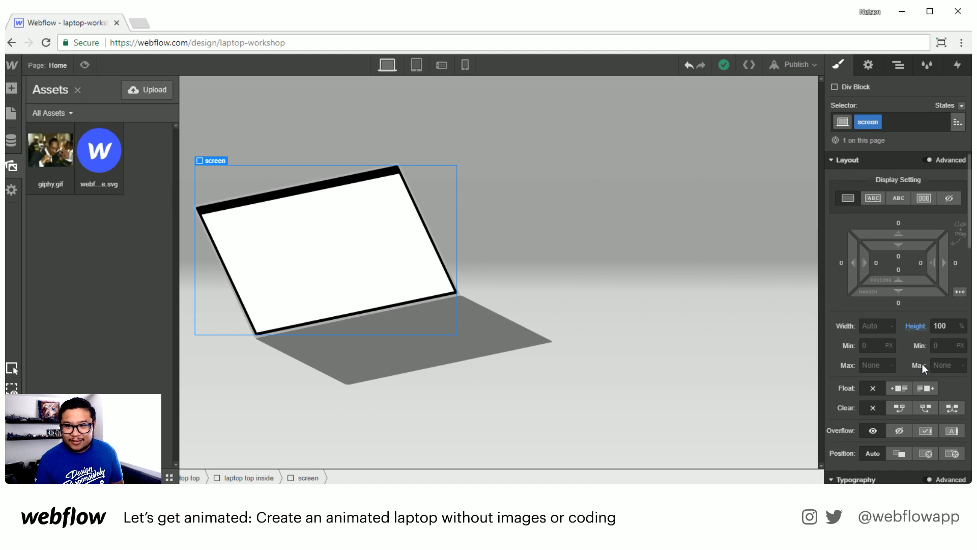
pyautogui.scroll(-5, 922, 363)
pyautogui.scroll(-4, 920, 362)
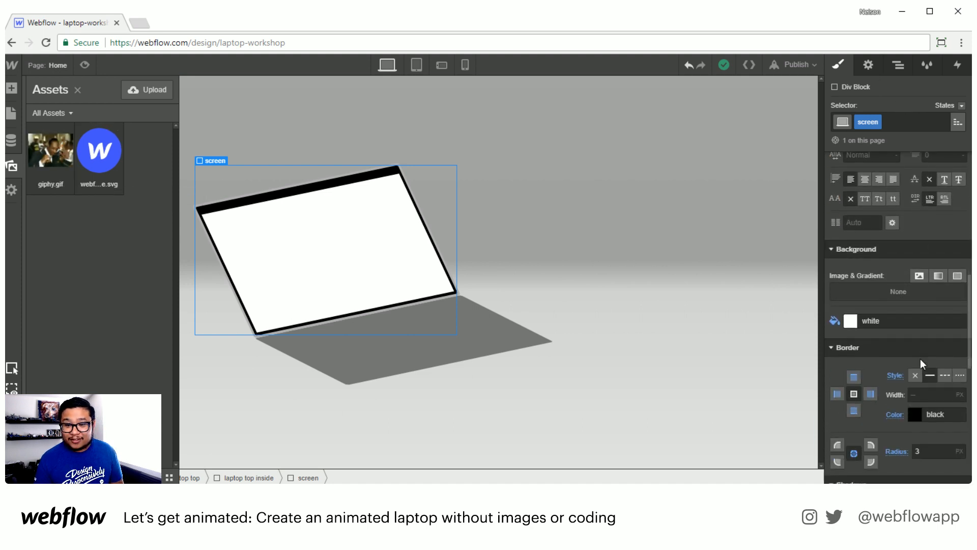
pyautogui.click(919, 276)
pyautogui.click(925, 178)
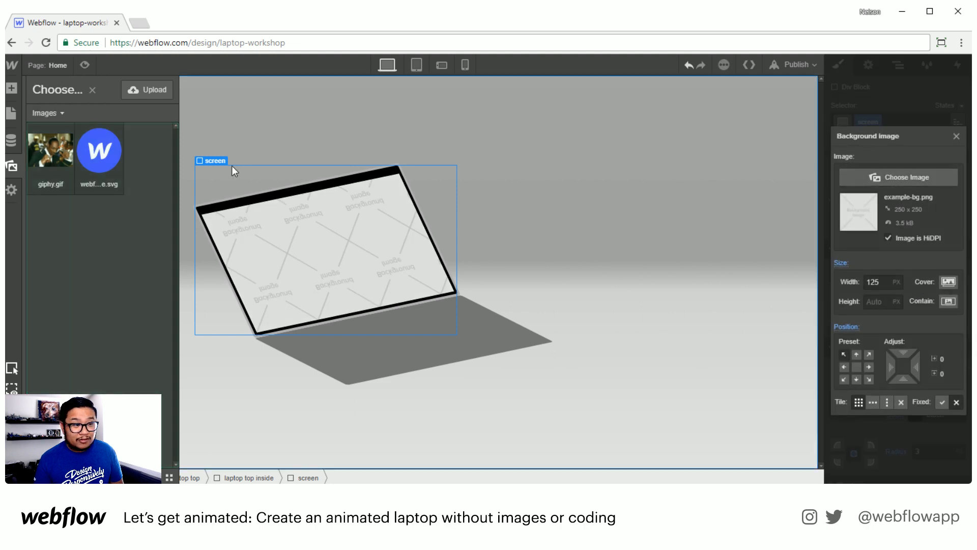
pyautogui.click(56, 150)
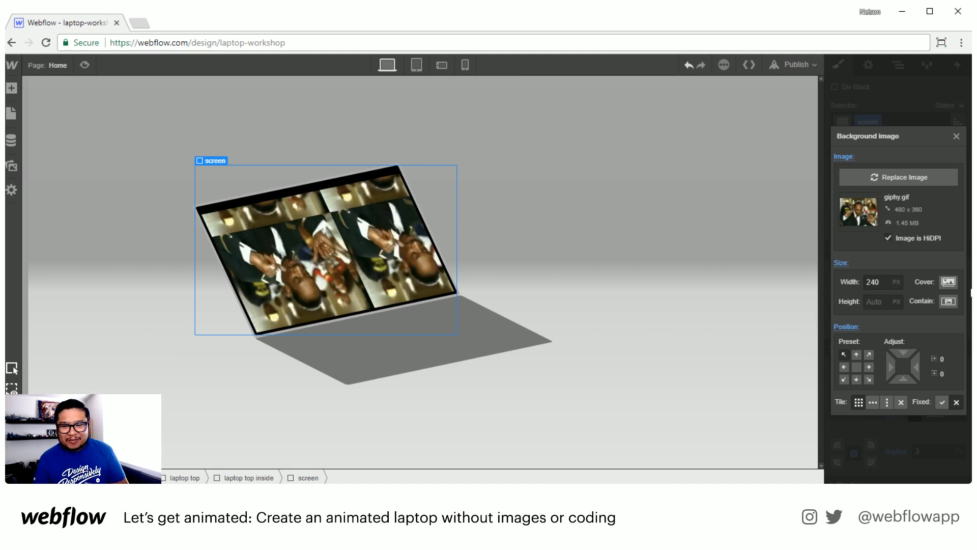
# Step: Make the screen element's giphy.gif background cover the whole area and turn off its tiling
pyautogui.click(950, 283)
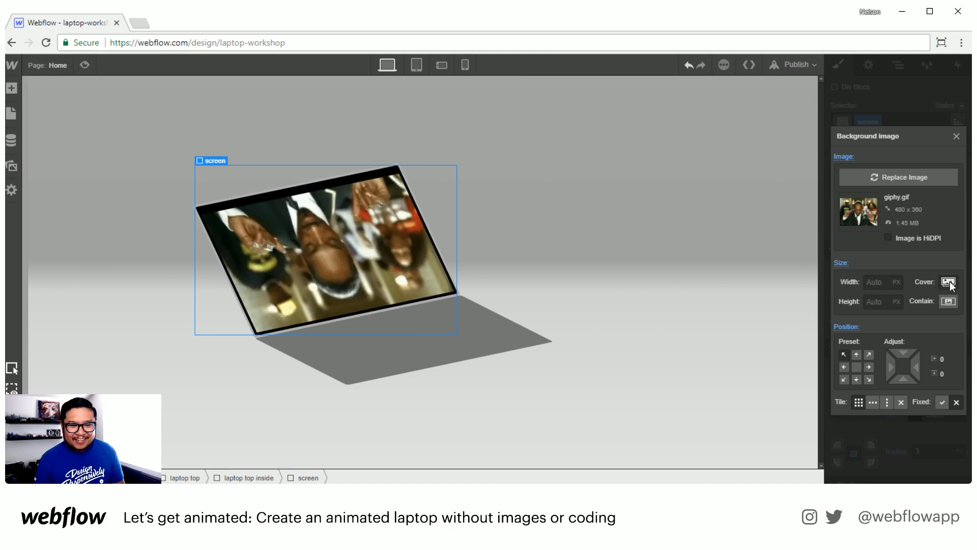
pyautogui.click(899, 402)
pyautogui.click(955, 137)
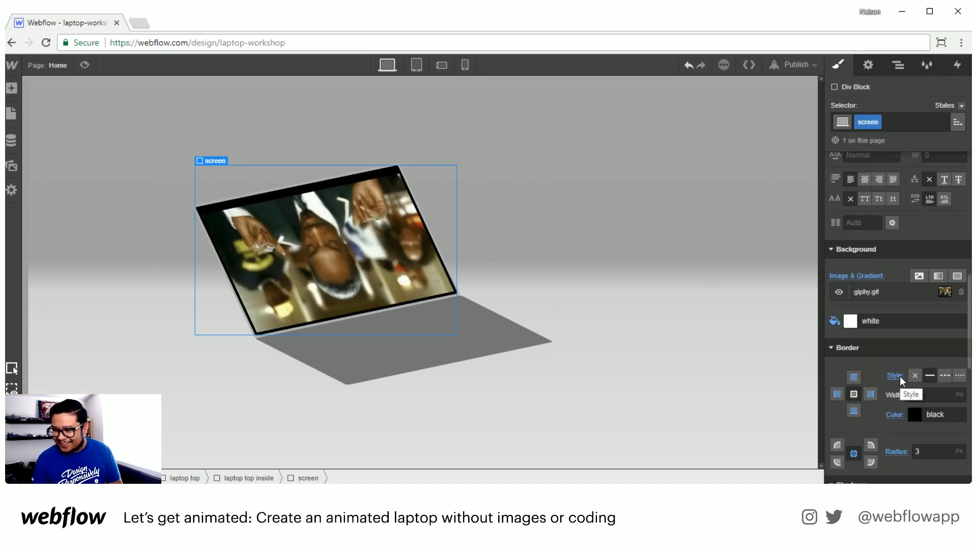
pyautogui.hotkey('alt', 'Tab')
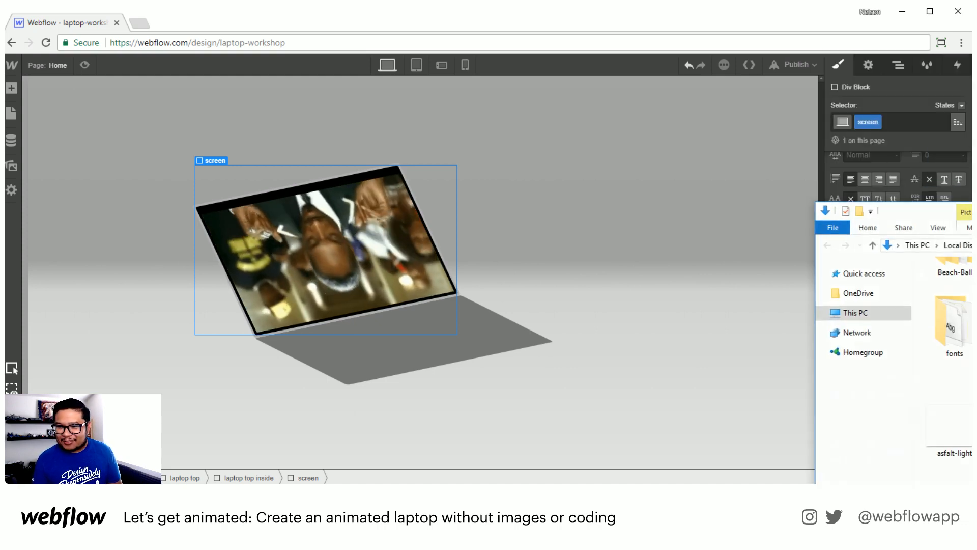
pyautogui.hotkey('alt', 'Tab')
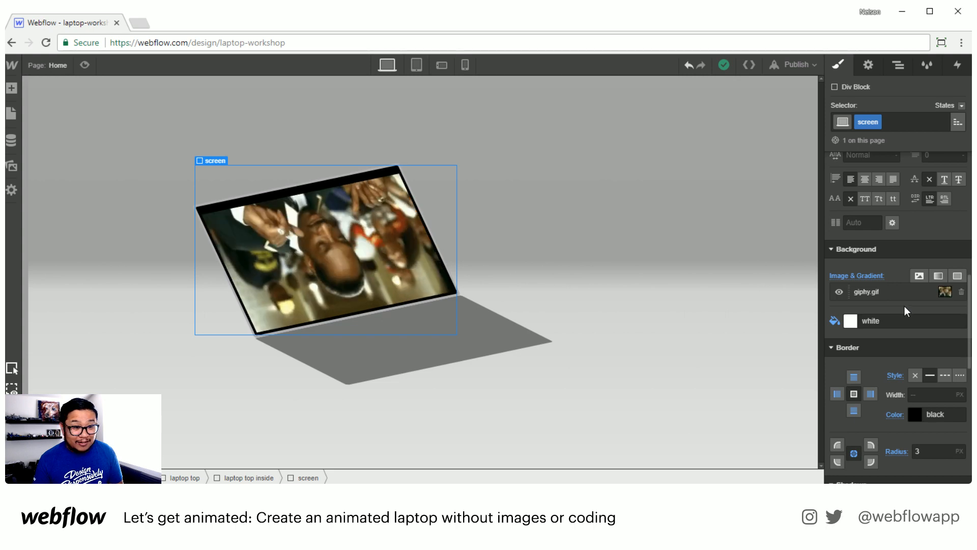
# Step: Set the screen element's bottom border width to 5 px and its top border width to 15 px
pyautogui.scroll(4, 903, 283)
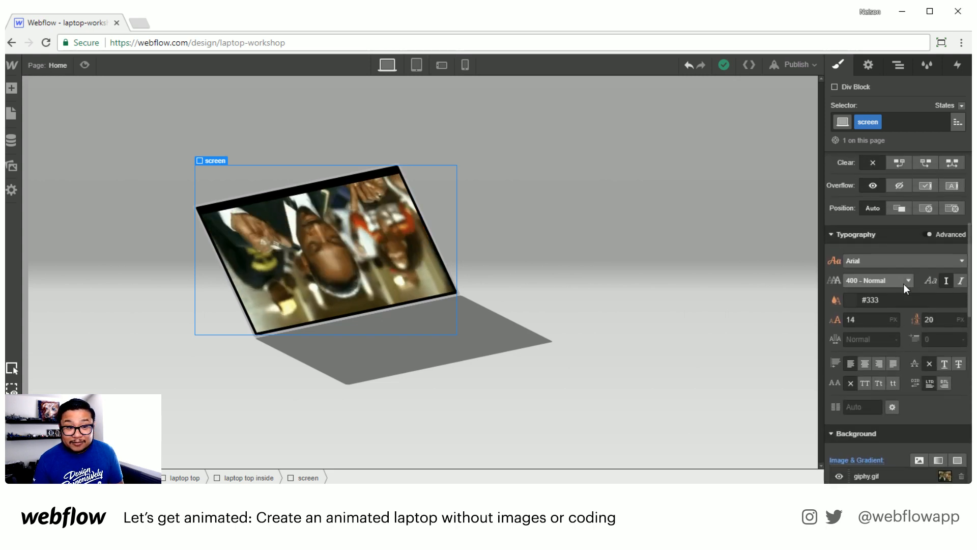
pyautogui.scroll(-8, 903, 283)
pyautogui.click(854, 226)
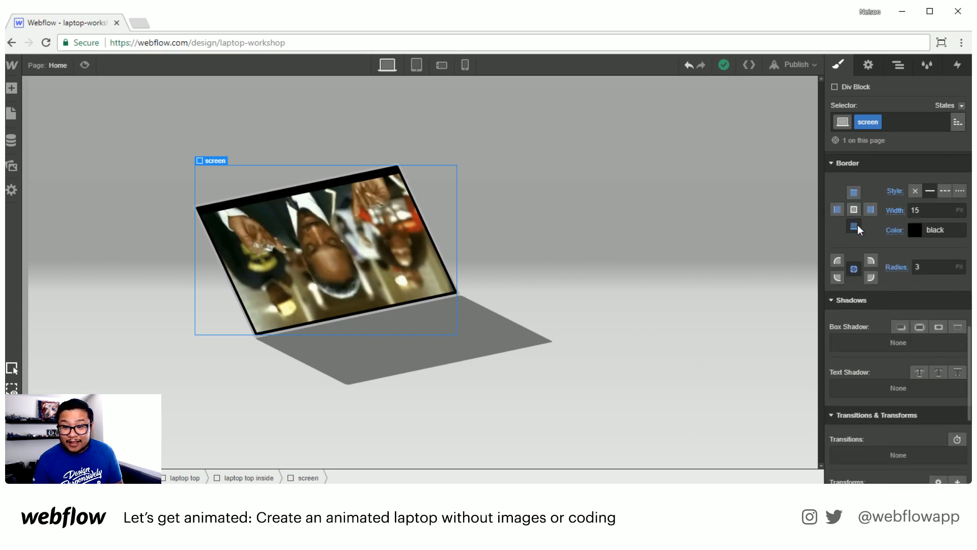
pyautogui.click(896, 211)
pyautogui.write('5')
pyautogui.press('Return')
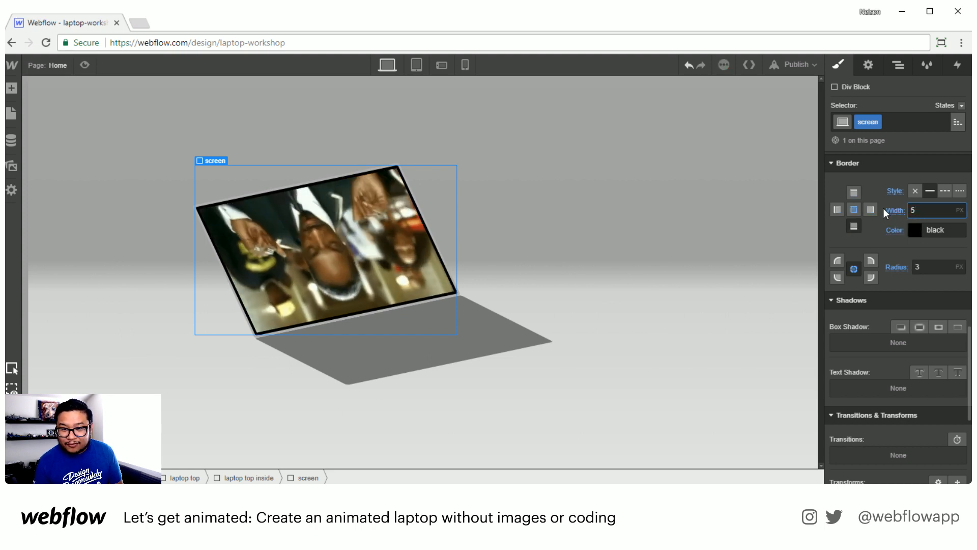
pyautogui.click(899, 212)
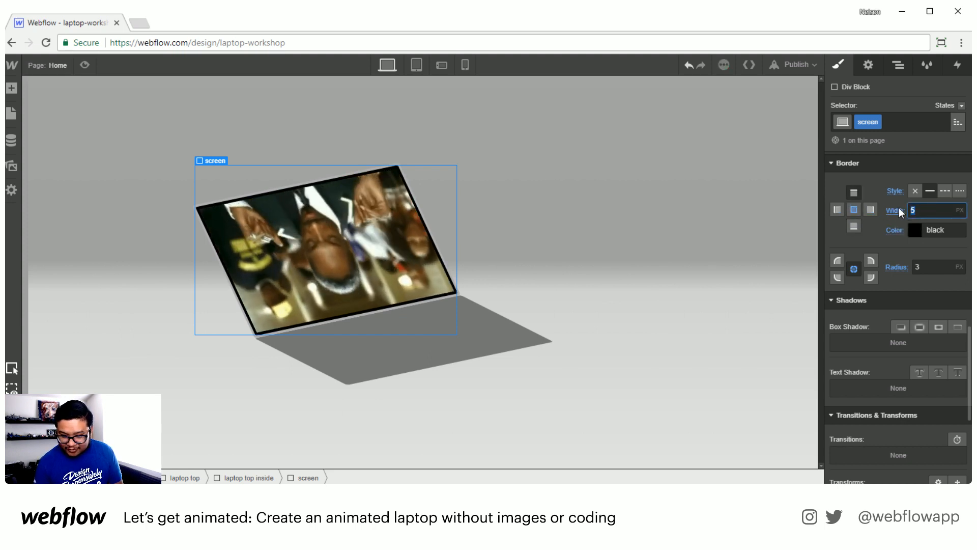
pyautogui.write('10')
pyautogui.press('Return')
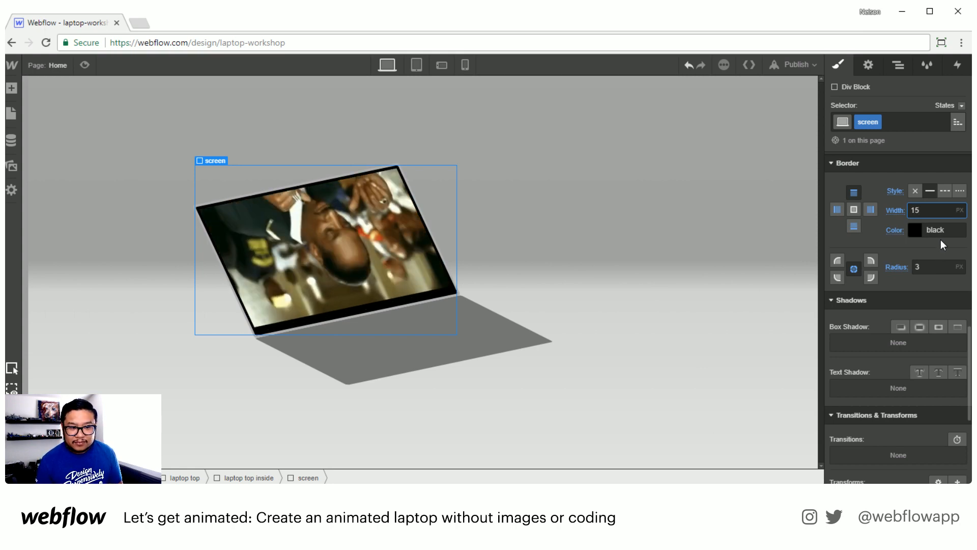
# Step: Add a rotate transform of 180 degrees around the Z axis to the screen element
pyautogui.scroll(-3, 933, 349)
pyautogui.click(955, 360)
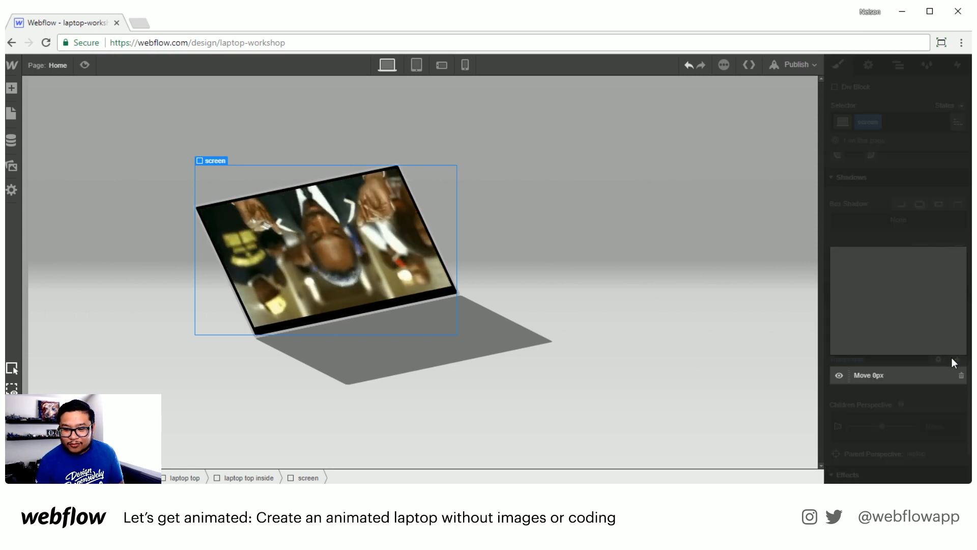
pyautogui.click(909, 286)
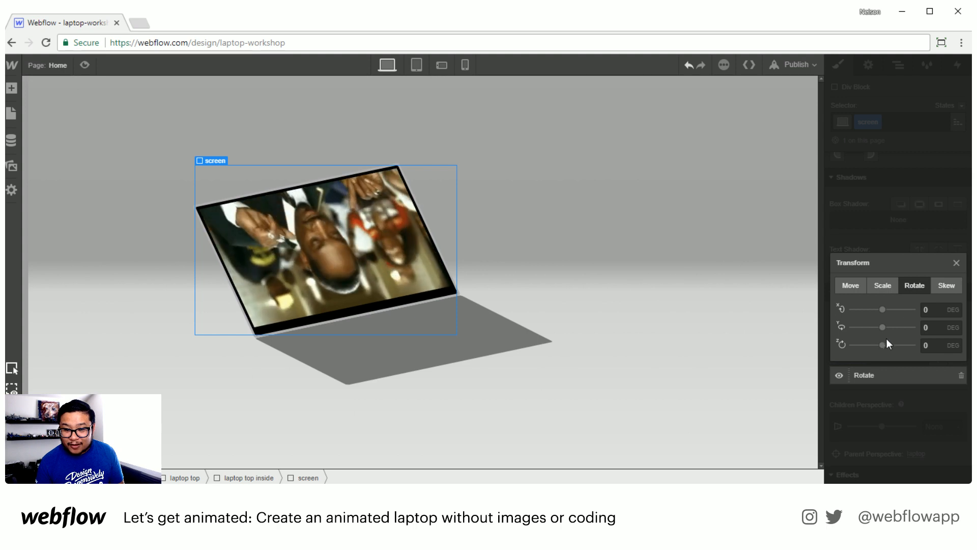
pyautogui.click(922, 345)
pyautogui.write('180')
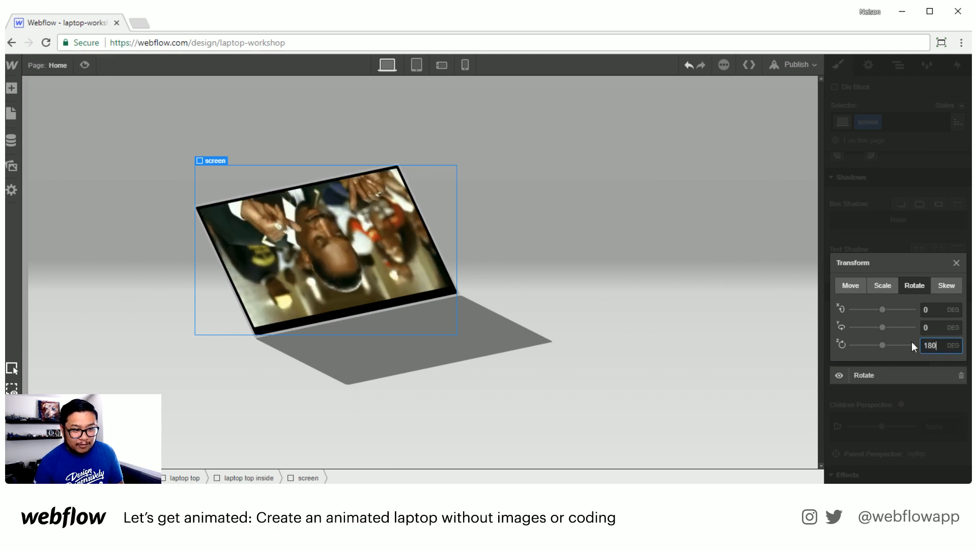
pyautogui.moveTo(909, 344)
pyautogui.mouseDown()
pyautogui.moveTo(895, 344)
pyautogui.moveTo(904, 337)
pyautogui.mouseUp()
pyautogui.click(929, 346)
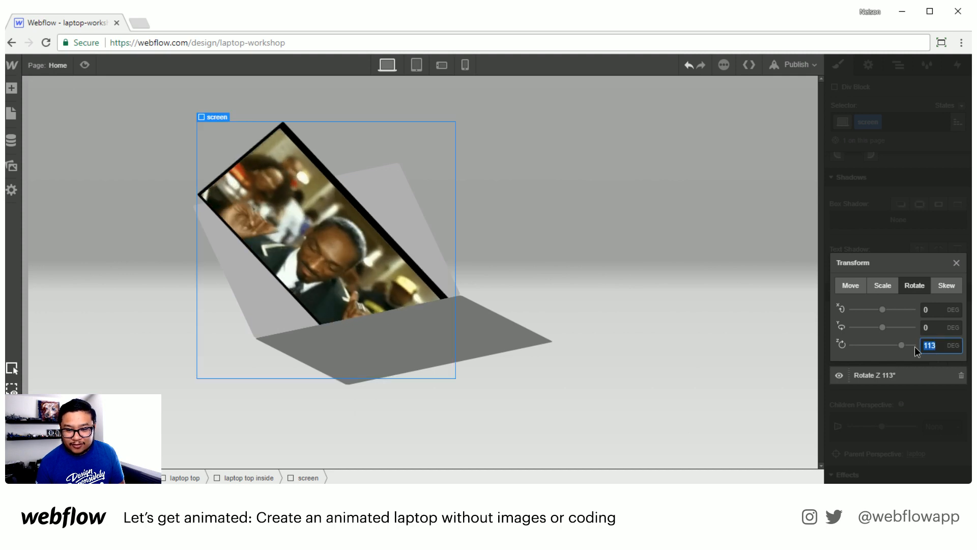
pyautogui.write('180')
pyautogui.press('Return')
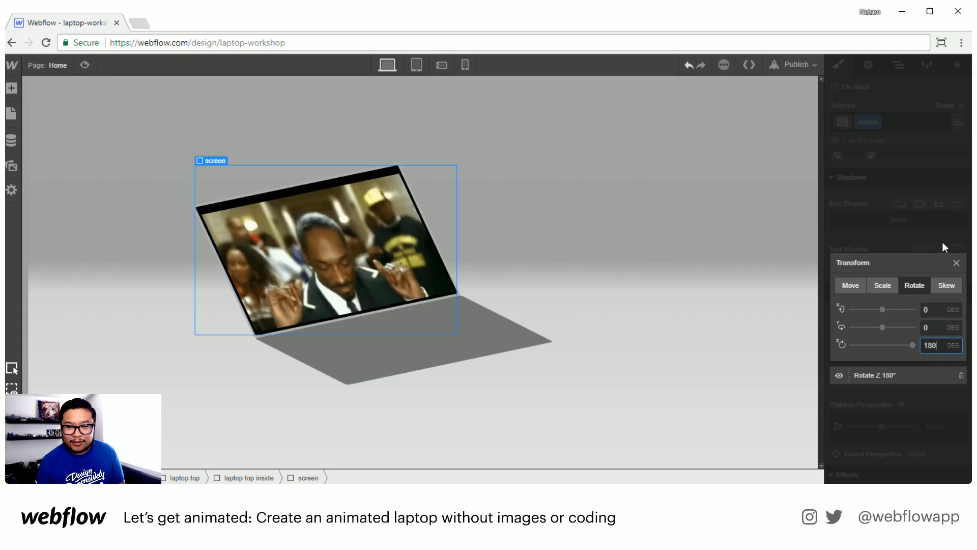
pyautogui.click(956, 263)
# Step: Set the laptop top element's X rotation to 120 degrees and preview the page
pyautogui.click(900, 65)
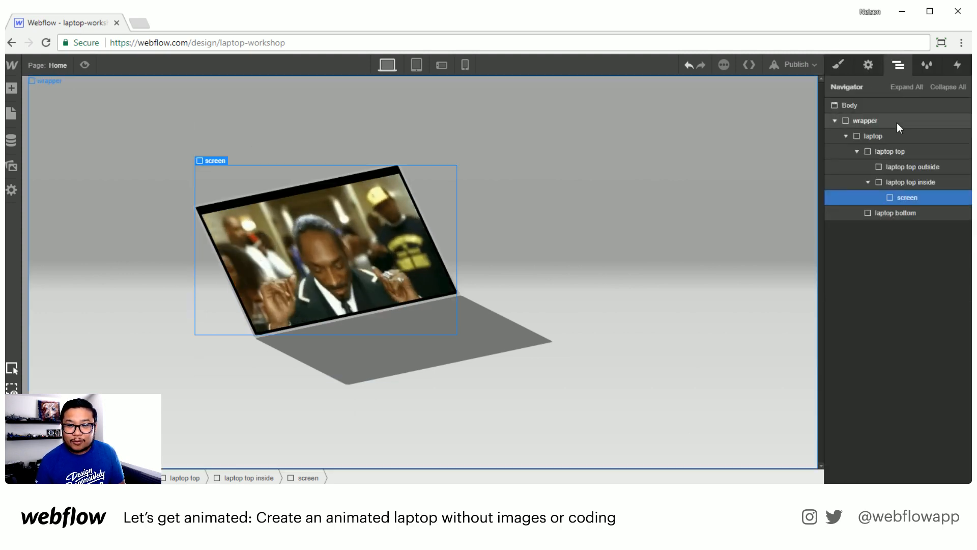
pyautogui.click(888, 136)
pyautogui.press('s')
pyautogui.scroll(-15, 920, 408)
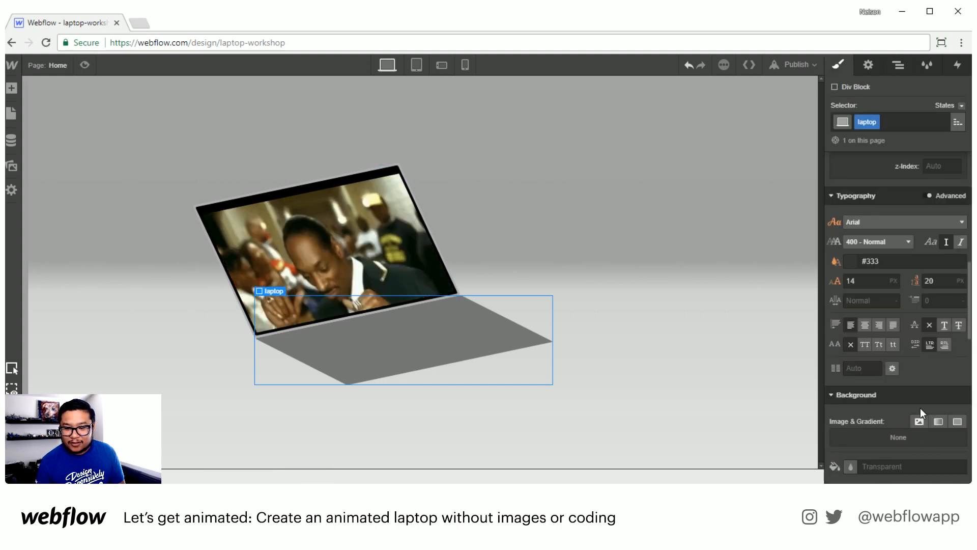
pyautogui.click(898, 66)
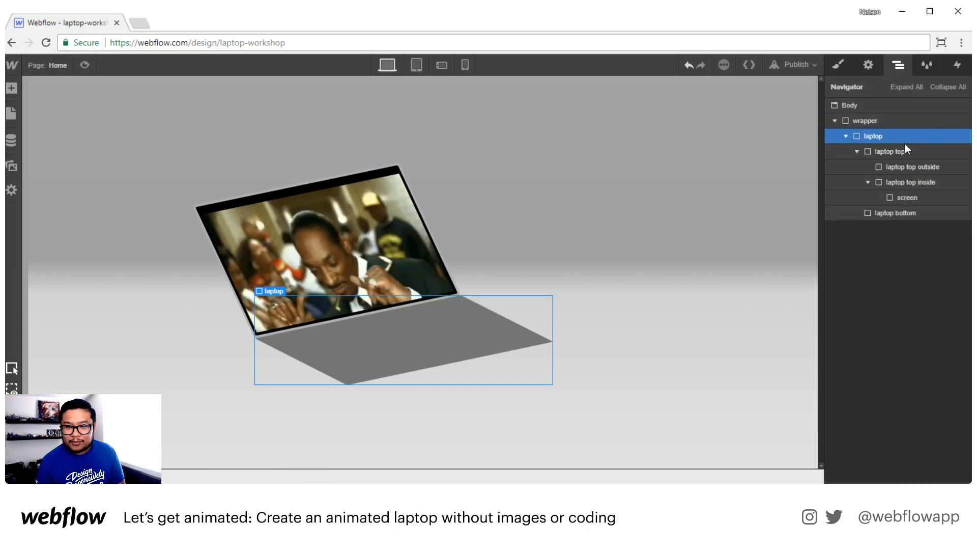
pyautogui.click(905, 146)
pyautogui.press('s')
pyautogui.scroll(-15, 887, 399)
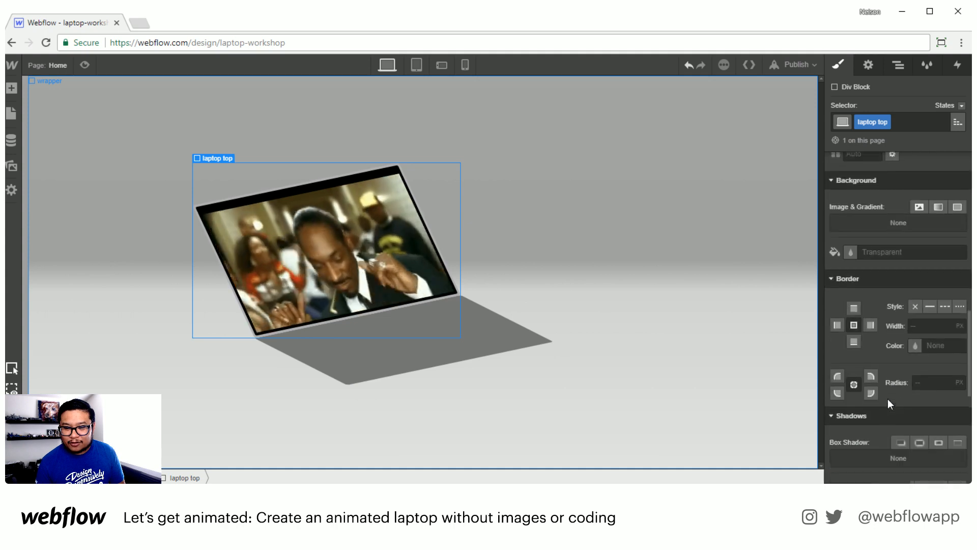
pyautogui.click(888, 363)
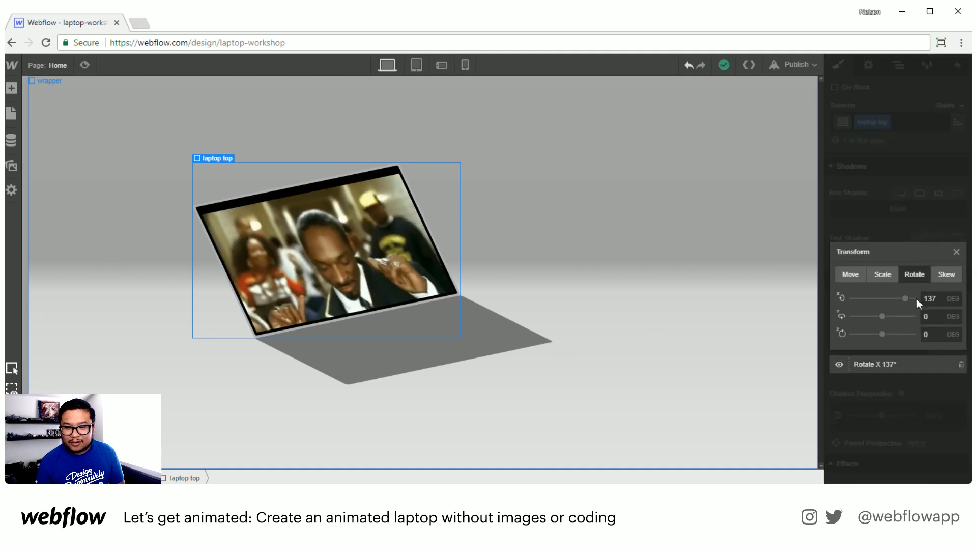
pyautogui.moveTo(916, 298)
pyautogui.mouseDown()
pyautogui.moveTo(886, 297)
pyautogui.moveTo(905, 297)
pyautogui.mouseUp()
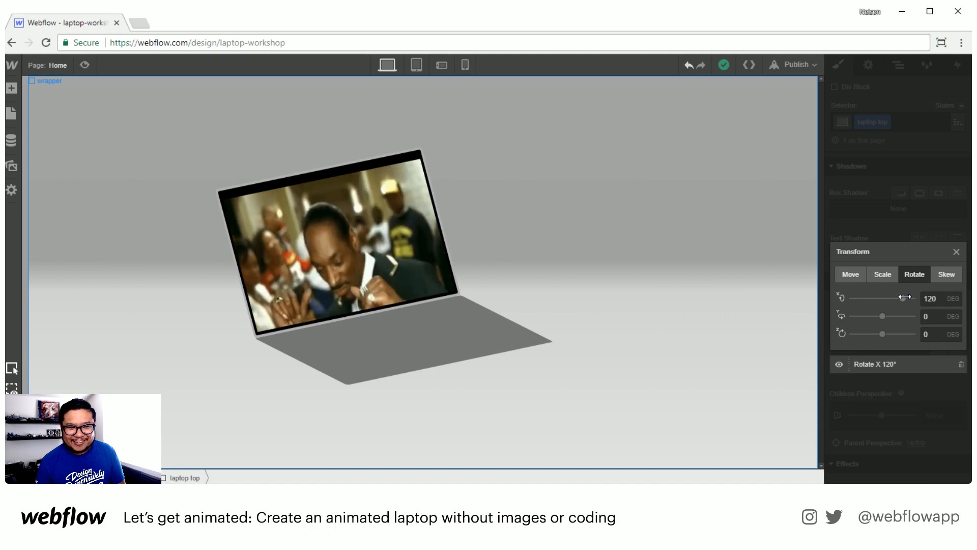
pyautogui.click(956, 251)
pyautogui.click(85, 66)
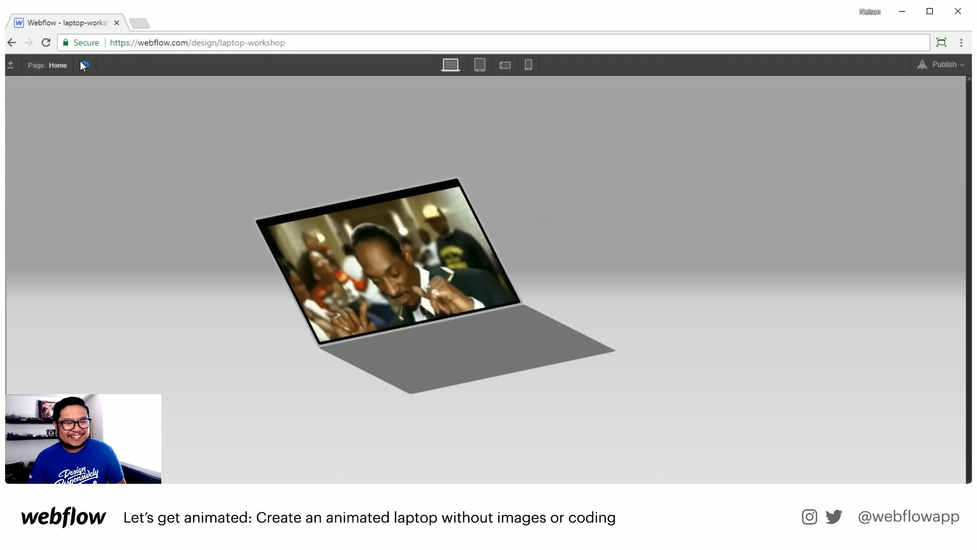
pyautogui.click(82, 63)
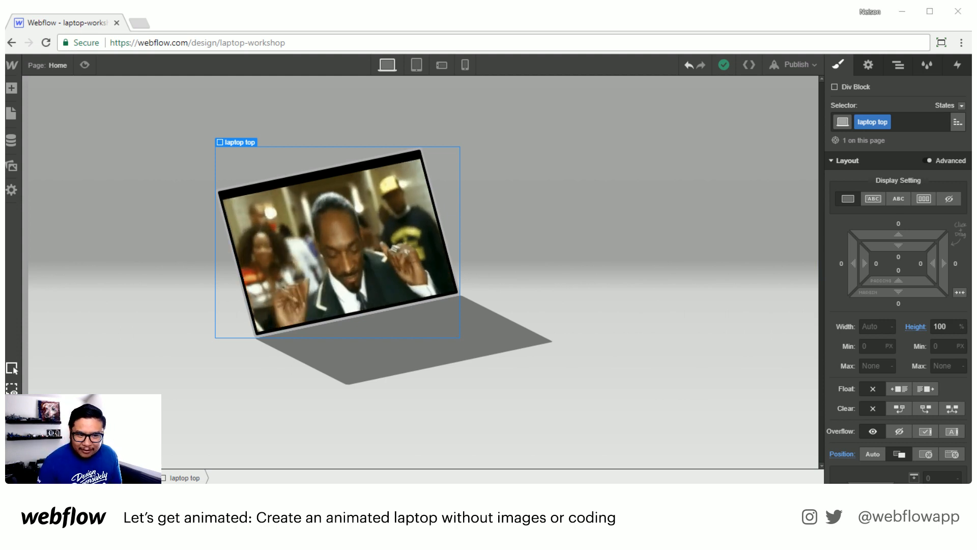
# Step: Close the laptop lid by reducing the laptop top element's X rotation to 3 degrees
pyautogui.click(899, 65)
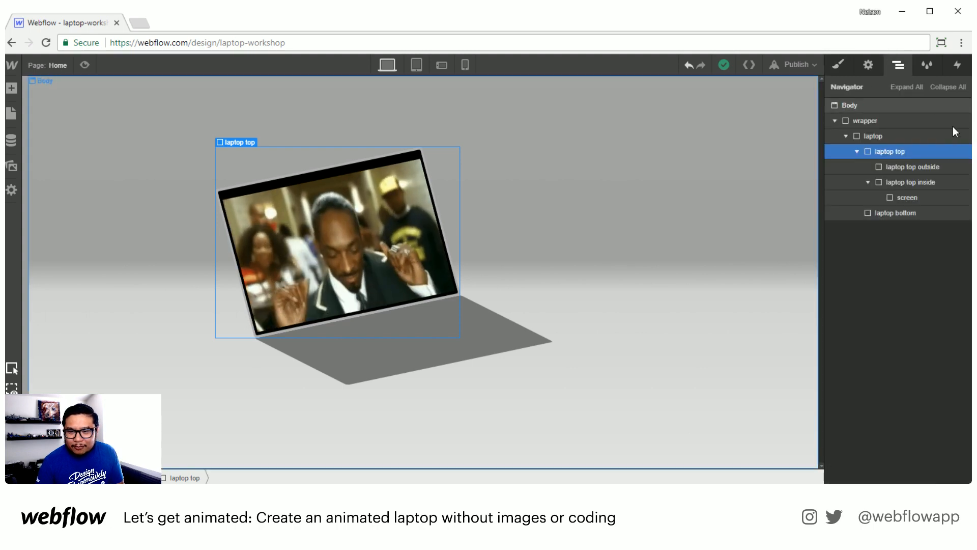
pyautogui.click(843, 70)
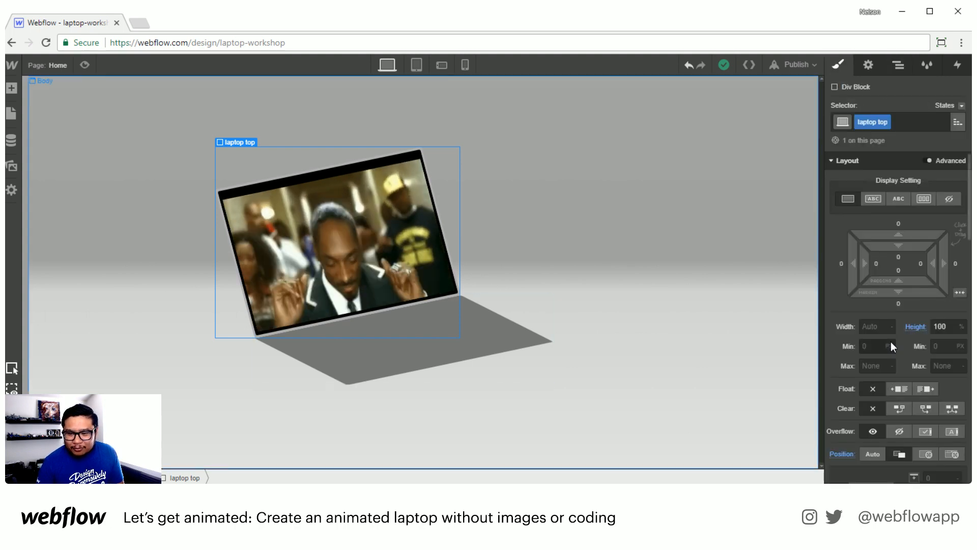
pyautogui.scroll(-15, 891, 336)
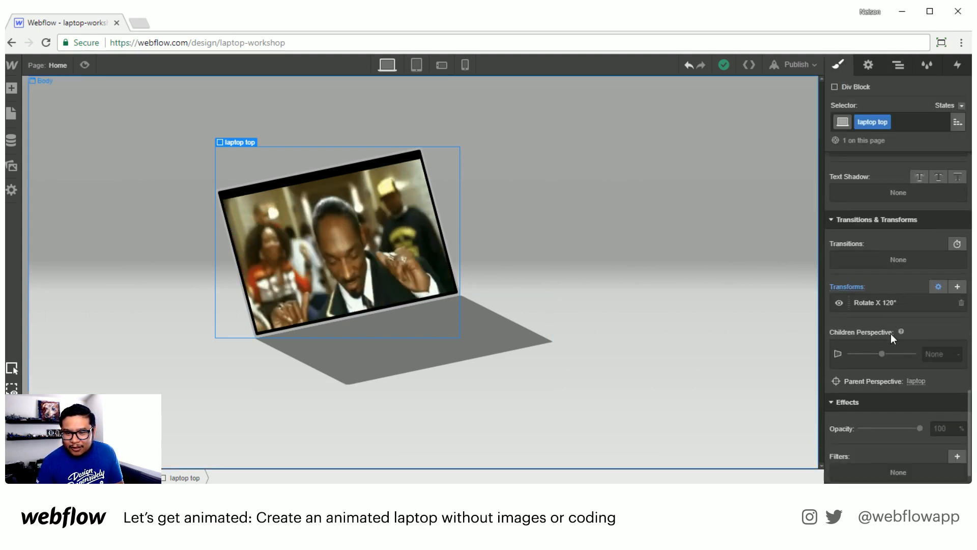
pyautogui.click(875, 303)
pyautogui.moveTo(901, 373); pyautogui.dragTo(883, 373)
pyautogui.click(926, 243)
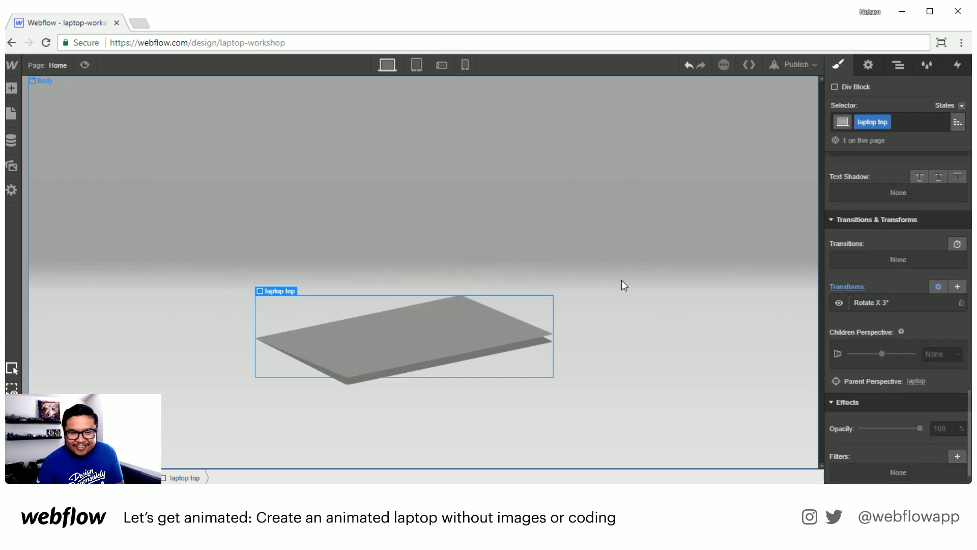
# Step: Give the laptop top outside element a horizontal flex layout with its contents centered both horizontally and vertically
pyautogui.click(899, 65)
pyautogui.click(906, 166)
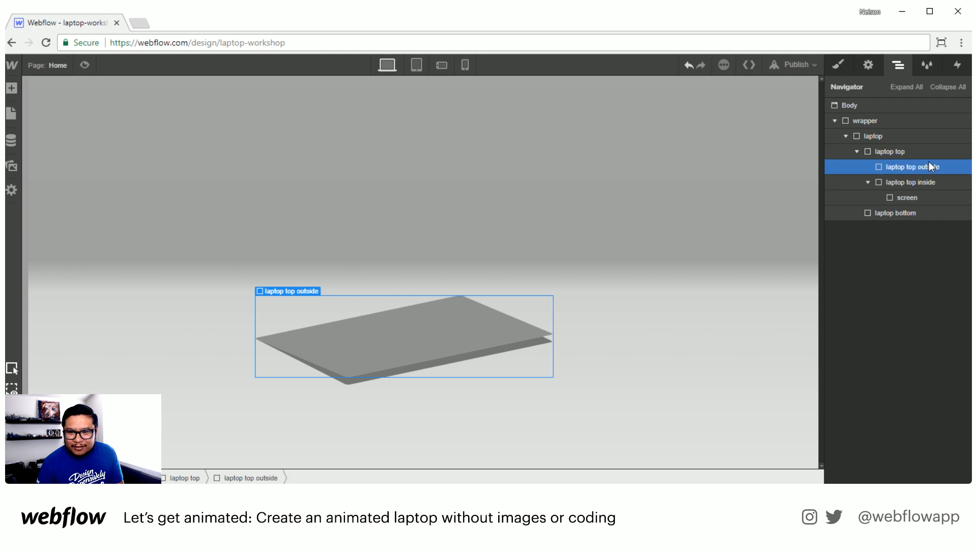
pyautogui.click(839, 64)
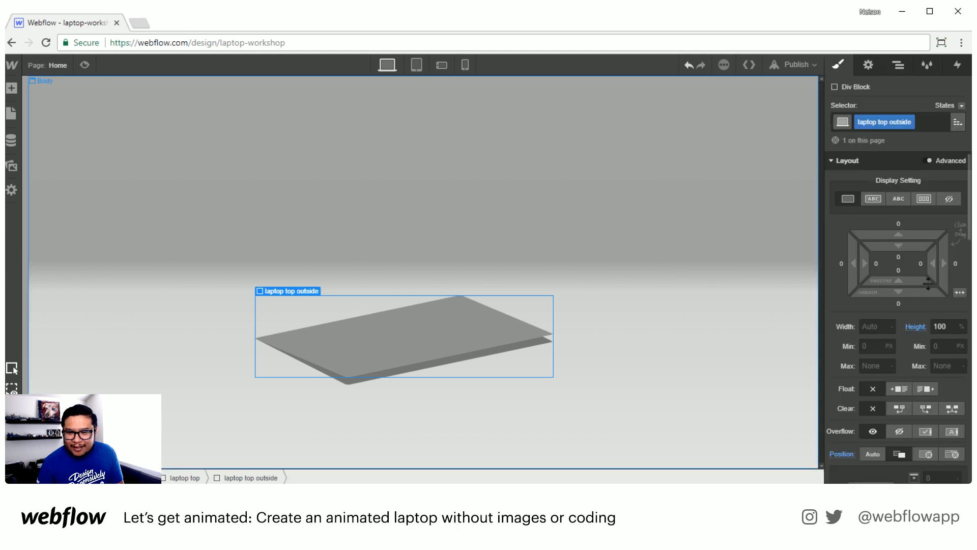
pyautogui.click(925, 198)
pyautogui.click(870, 273)
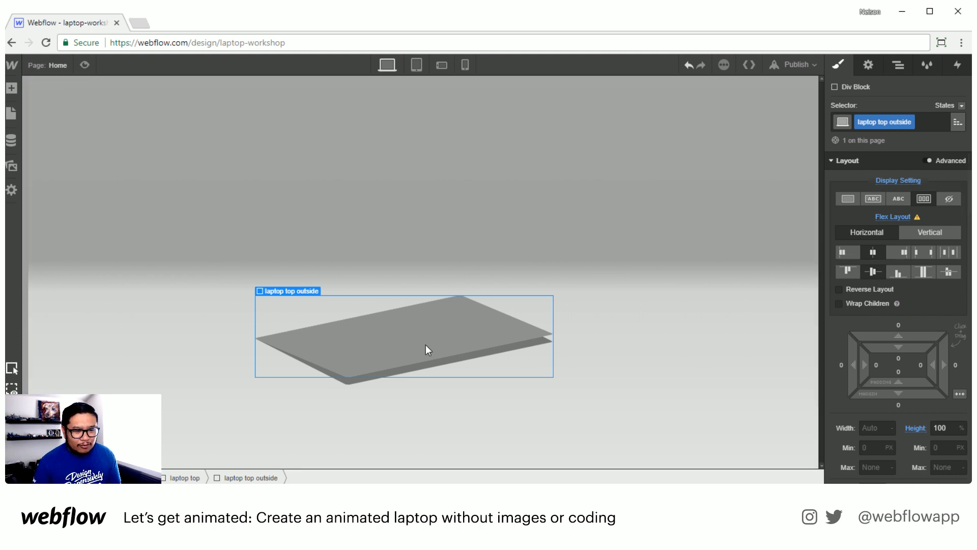
# Step: Place the Webflow logo SVG asset inside the laptop top outside element and give the image the new class webflow
pyautogui.press('a')
pyautogui.click(7, 170)
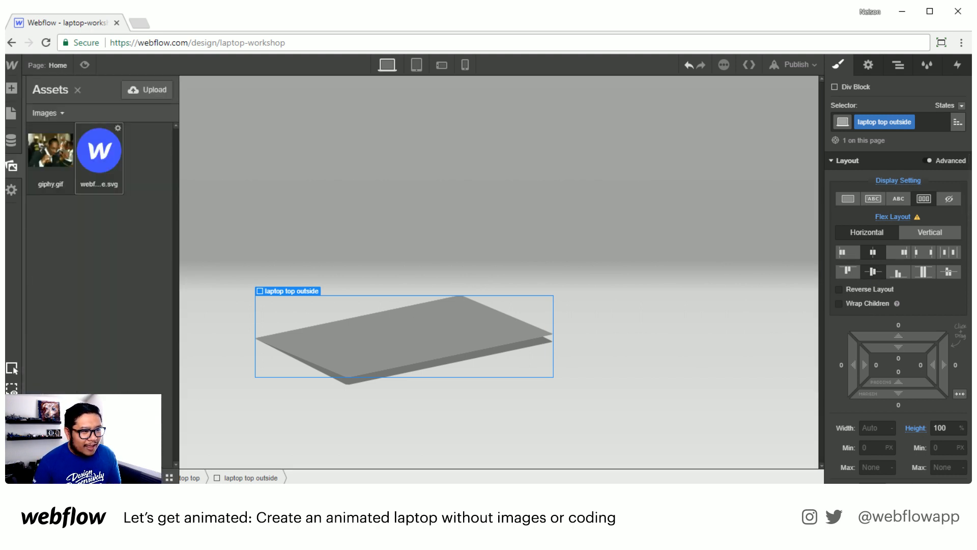
pyautogui.moveTo(102, 148); pyautogui.dragTo(410, 332)
pyautogui.click(506, 365)
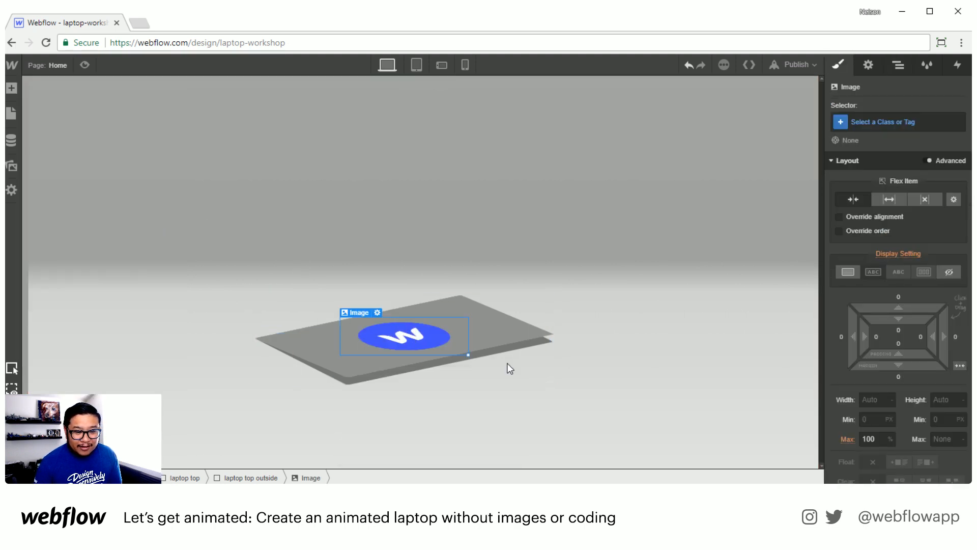
pyautogui.click(904, 123)
pyautogui.write('webflow')
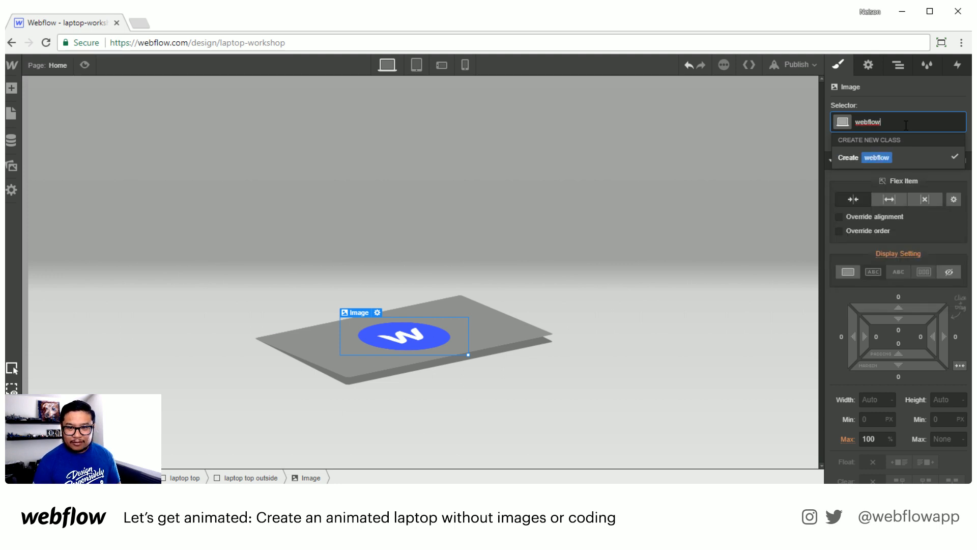
pyautogui.press('Return')
# Step: Add a rotate transform of 180 degrees around the Z axis to the webflow logo image
pyautogui.scroll(-15, 905, 353)
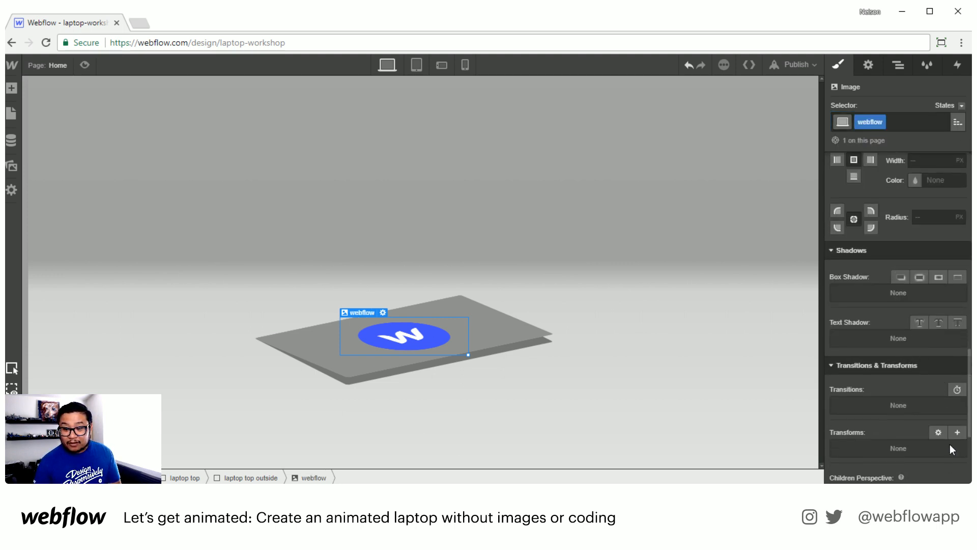
pyautogui.click(957, 432)
pyautogui.click(916, 360)
pyautogui.click(932, 416)
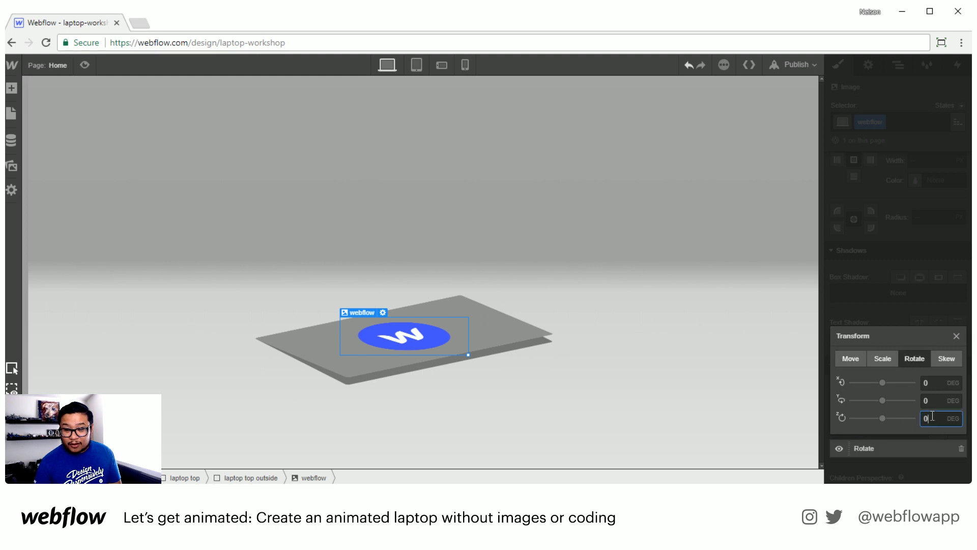
pyautogui.write('180')
pyautogui.press('Return')
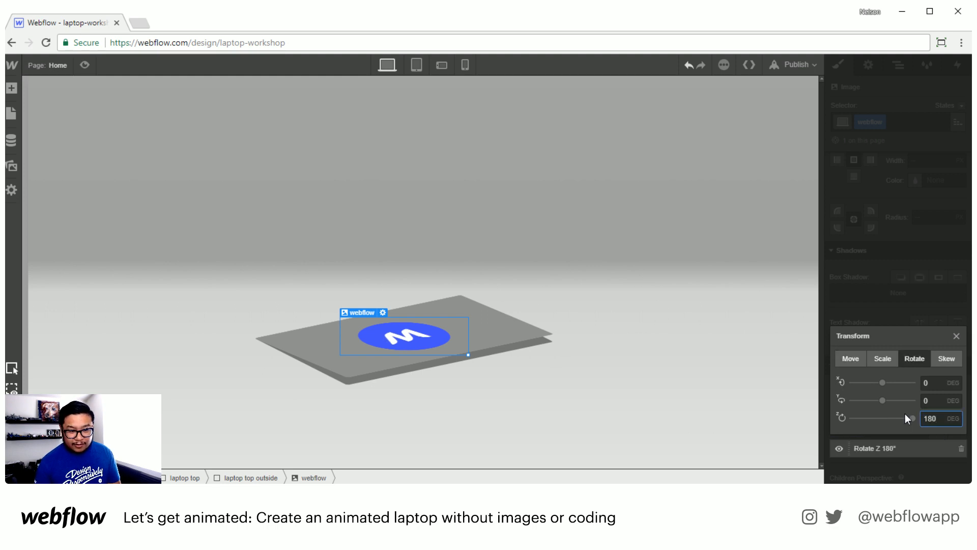
# Step: Preview the page with the rotated logo in place and return to editing
pyautogui.click(956, 337)
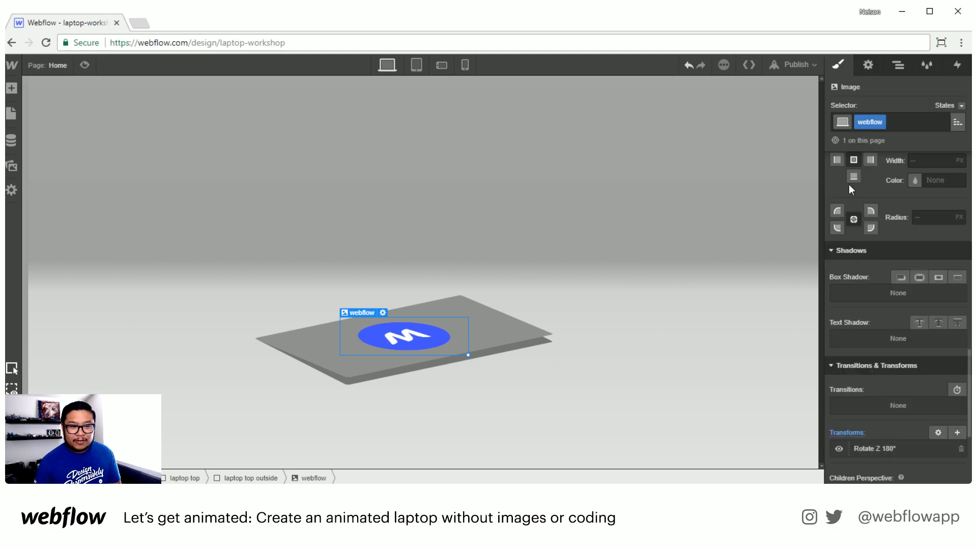
pyautogui.click(85, 65)
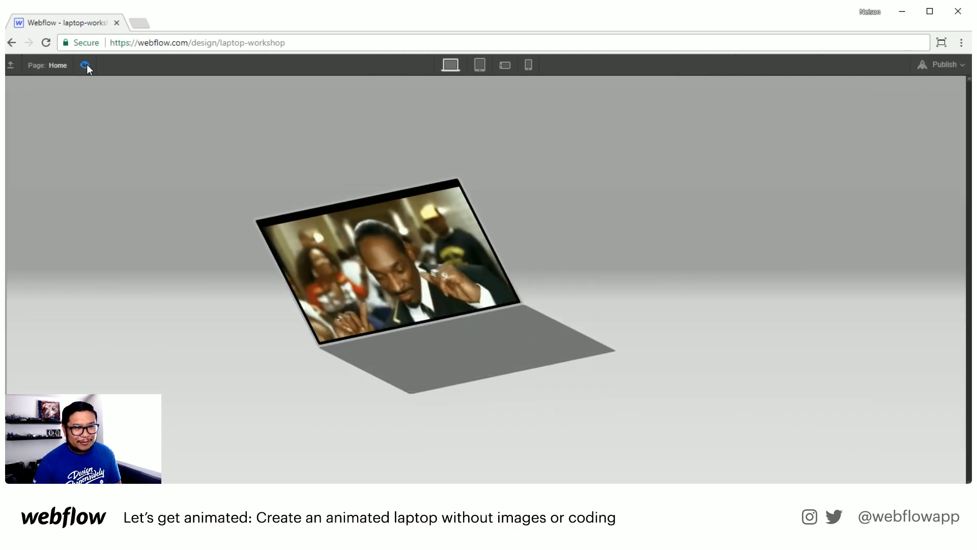
pyautogui.click(86, 65)
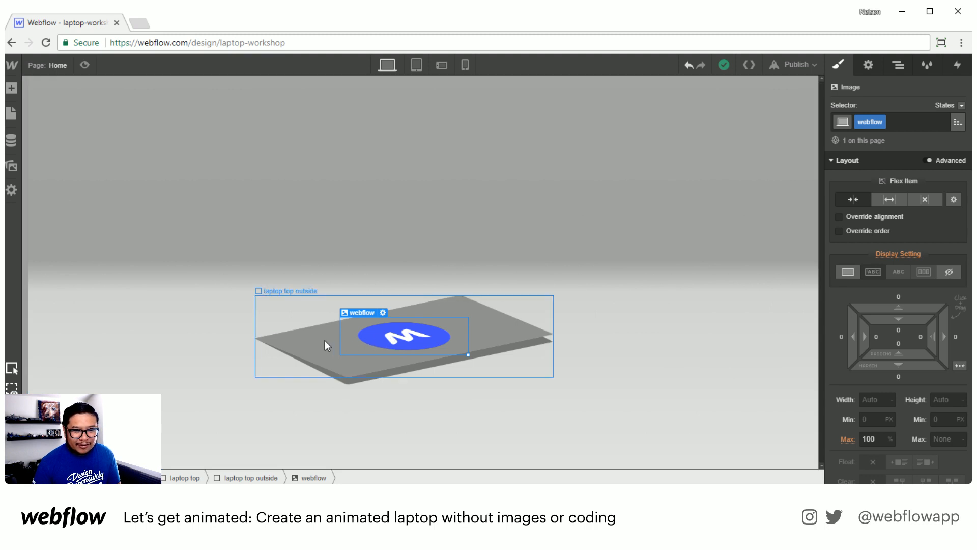
# Step: Set the webflow logo image's width and height to 50 px each
pyautogui.click(325, 340)
pyautogui.click(387, 340)
pyautogui.click(877, 401)
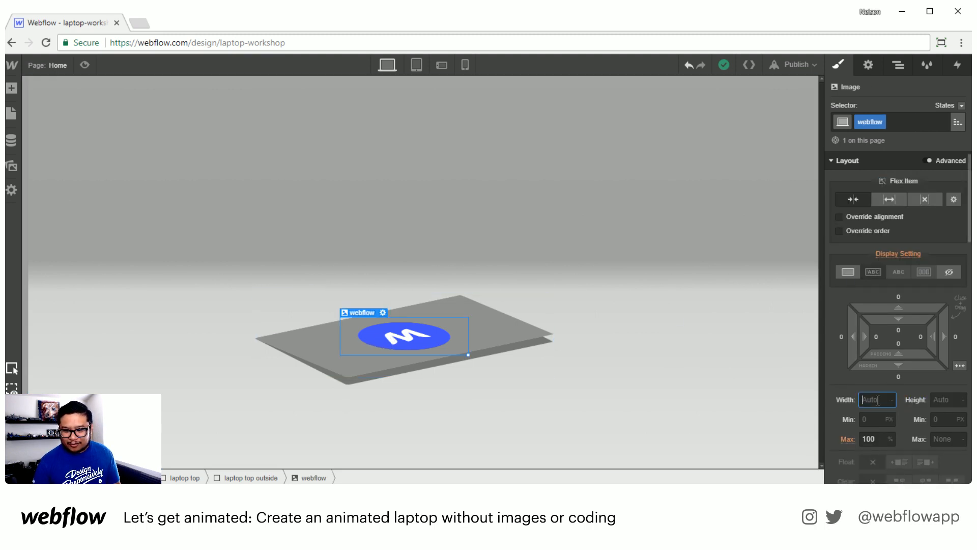
pyautogui.write('50')
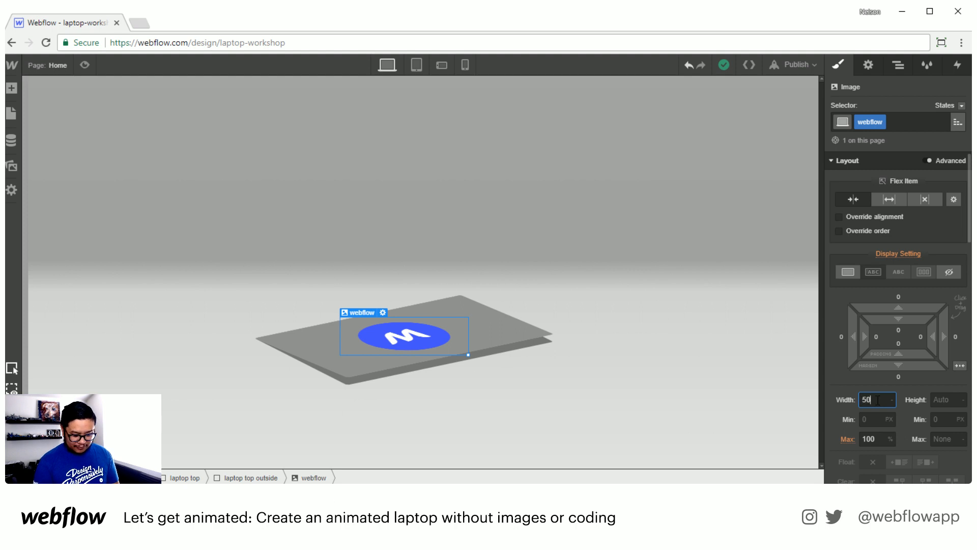
pyautogui.press('Tab')
pyautogui.write('50')
# Step: Enlarge the webflow logo image to 75 px wide and 75 px high
pyautogui.click(878, 401)
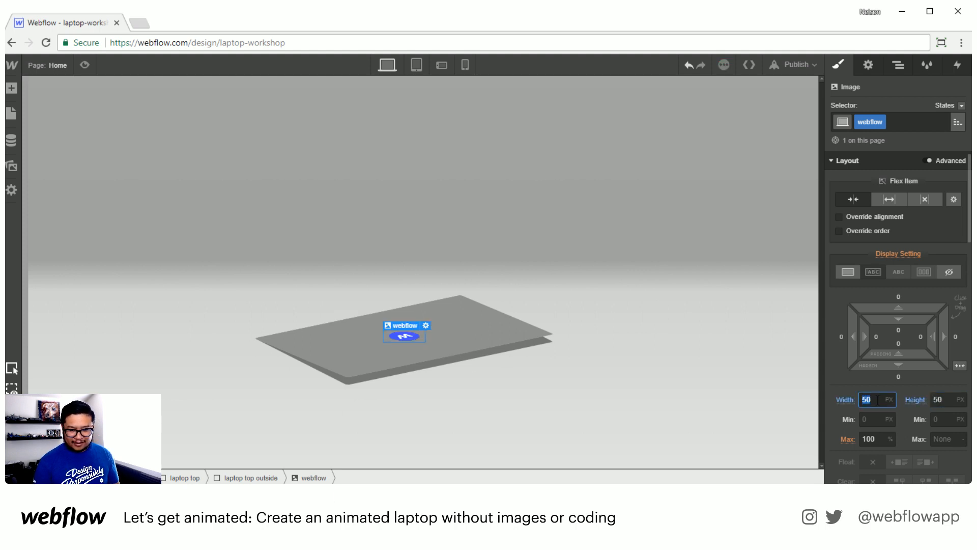
pyautogui.write('75')
pyautogui.press('Tab')
pyautogui.write('75')
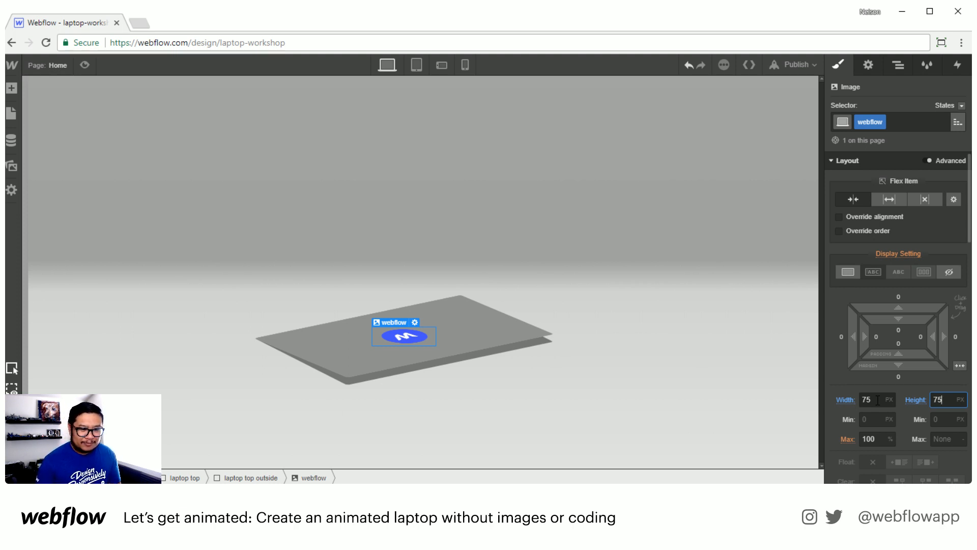
# Step: Add a Contrast filter of 30% to the webflow logo image so it looks faded on the lid
pyautogui.scroll(-15, 878, 407)
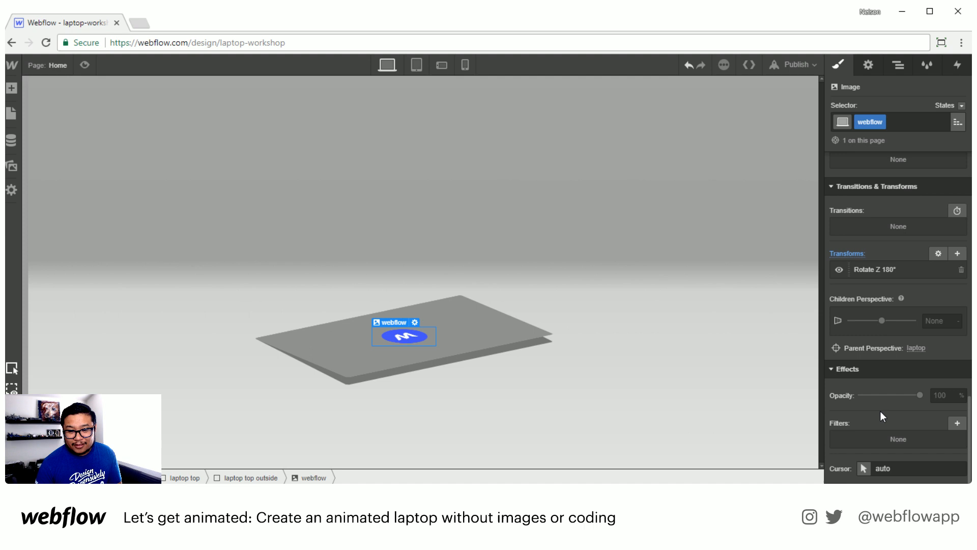
pyautogui.click(958, 423)
pyautogui.click(911, 361)
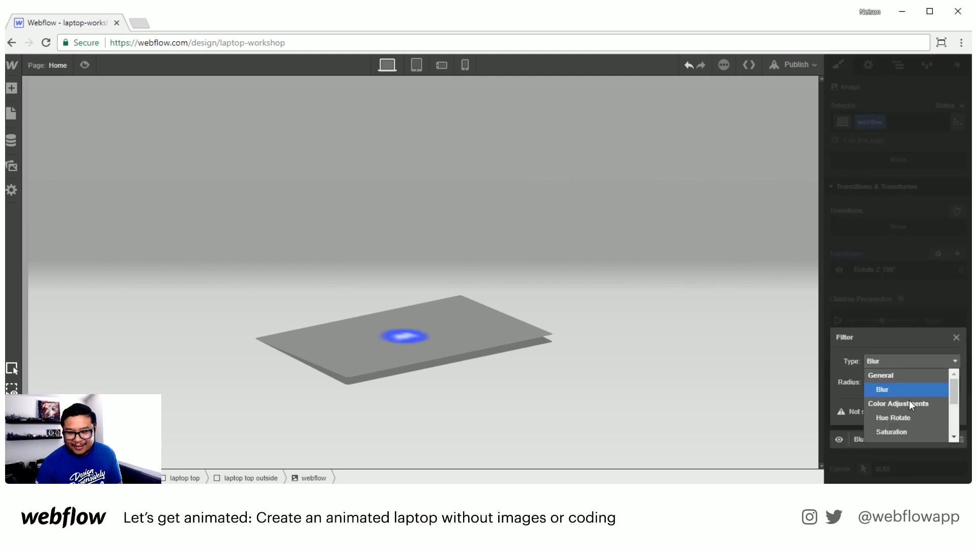
pyautogui.click(899, 431)
pyautogui.click(894, 357)
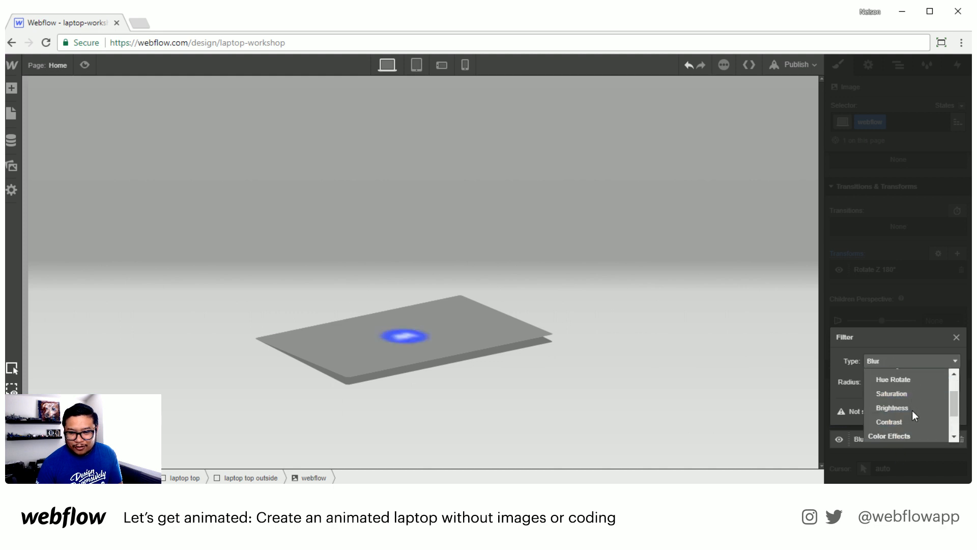
pyautogui.scroll(-1, 912, 410)
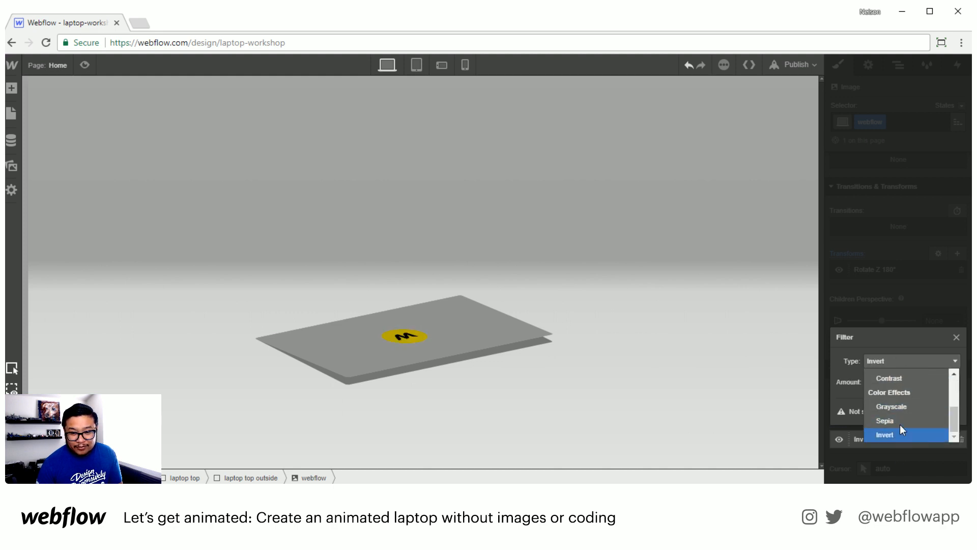
pyautogui.click(903, 377)
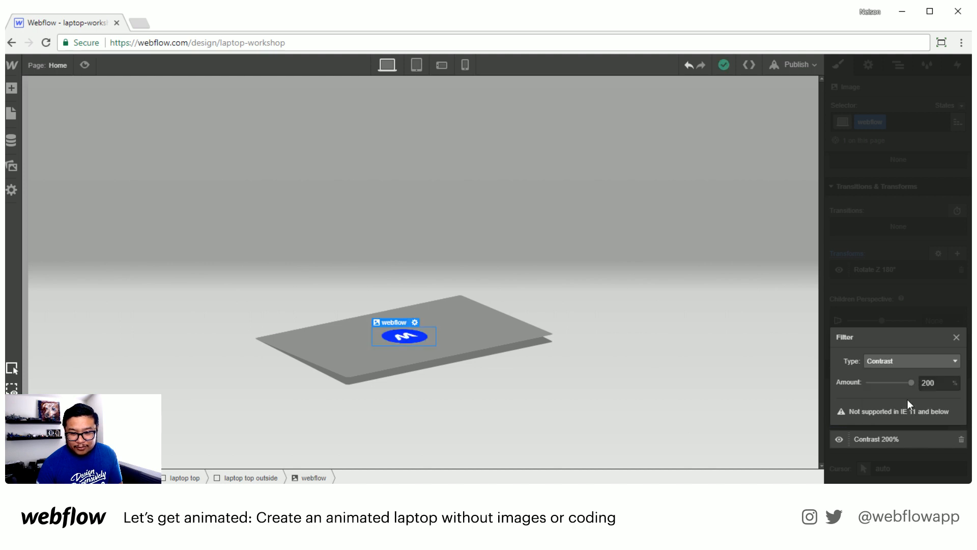
pyautogui.moveTo(910, 382); pyautogui.dragTo(874, 381)
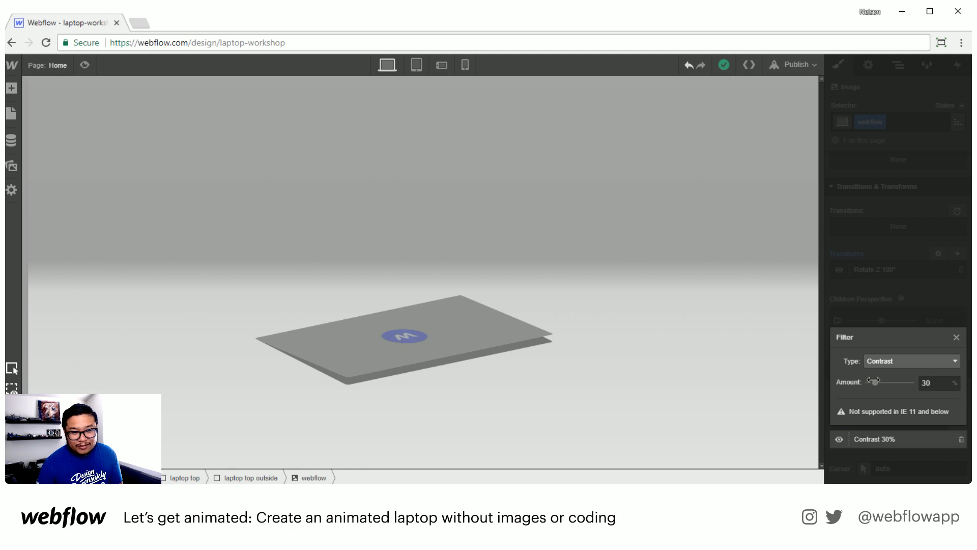
pyautogui.click(923, 301)
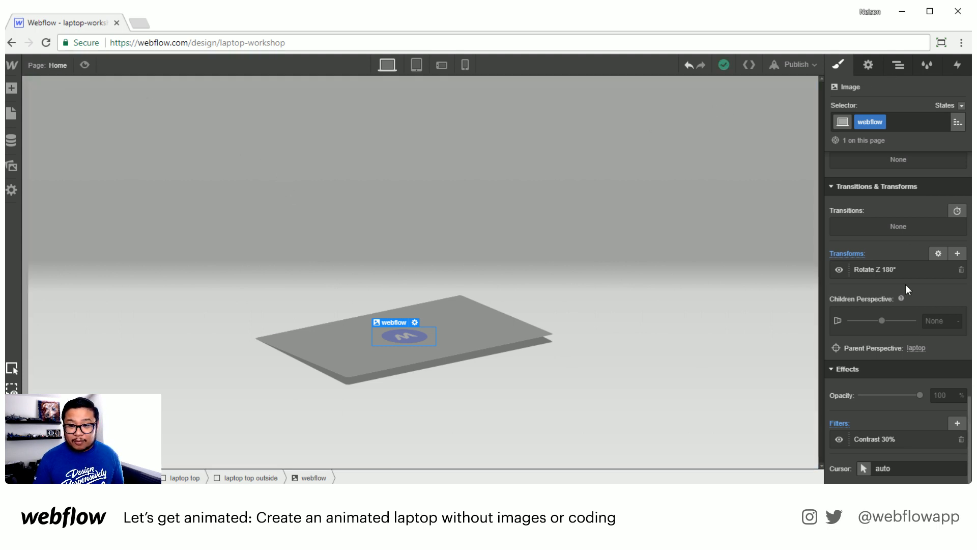
# Step: Open the laptop lid by changing the laptop top element's X rotation to 127 degrees
pyautogui.click(908, 67)
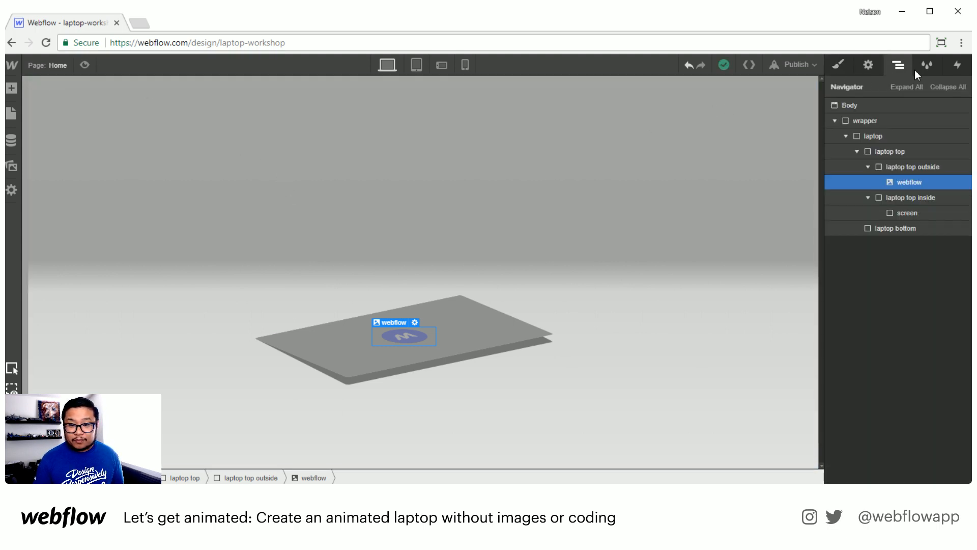
pyautogui.click(902, 166)
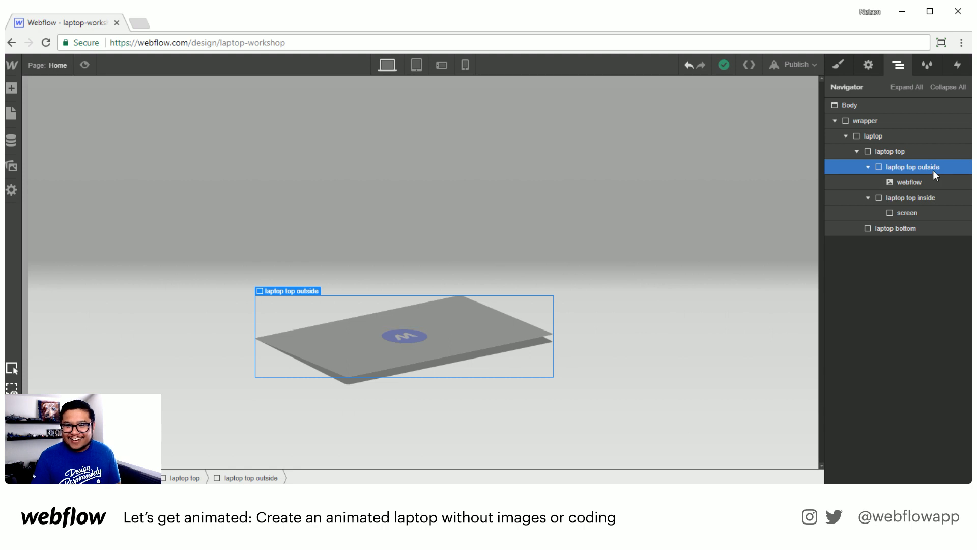
pyautogui.click(903, 151)
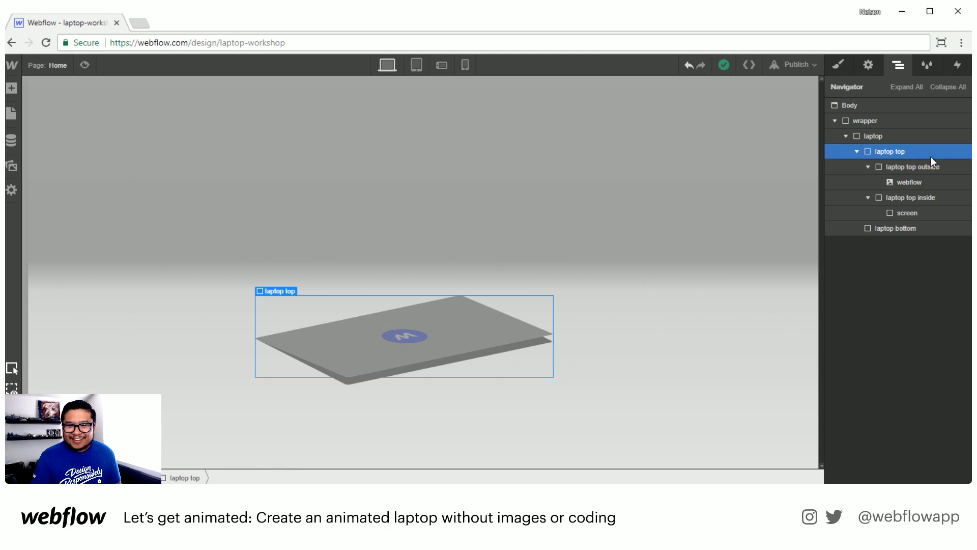
pyautogui.click(837, 66)
pyautogui.scroll(-10, 881, 365)
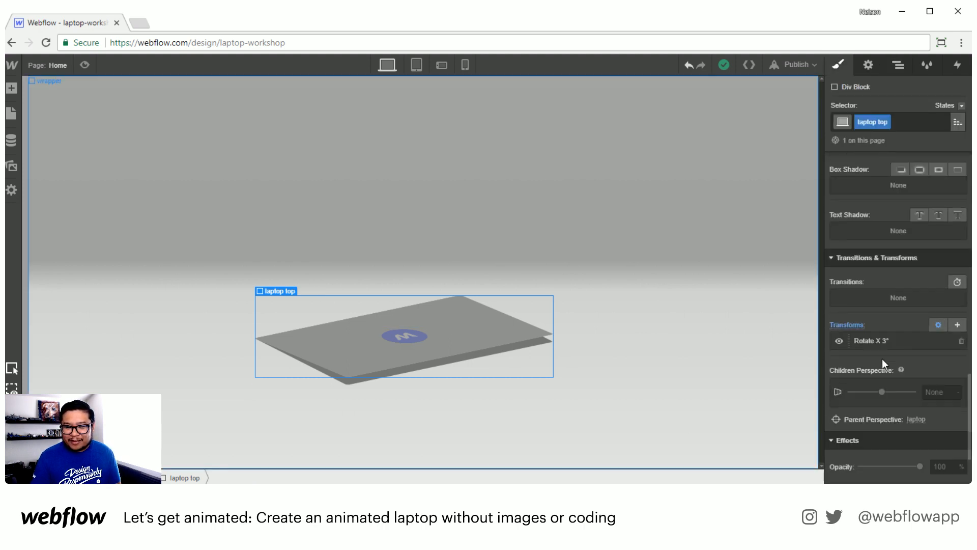
pyautogui.scroll(-2, 882, 360)
pyautogui.click(879, 264)
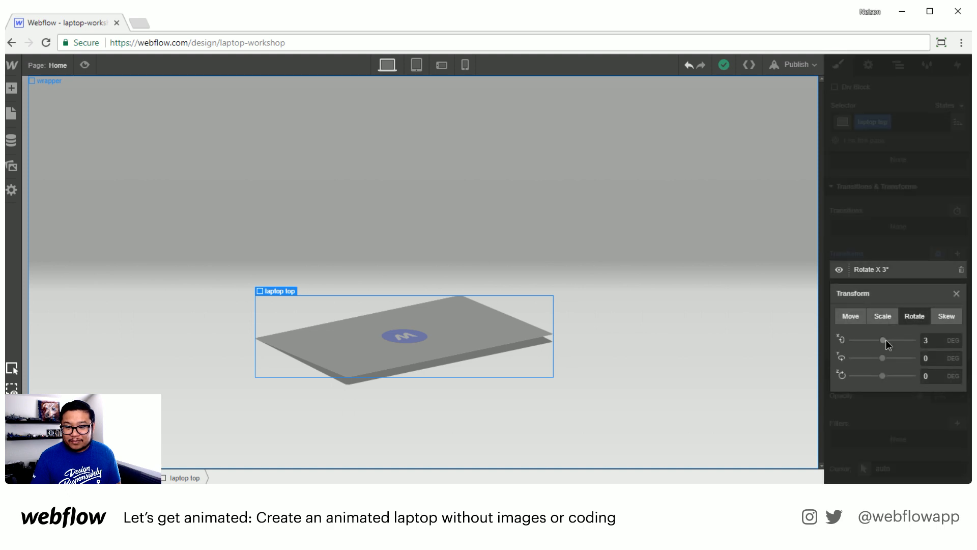
pyautogui.moveTo(887, 340); pyautogui.dragTo(904, 340)
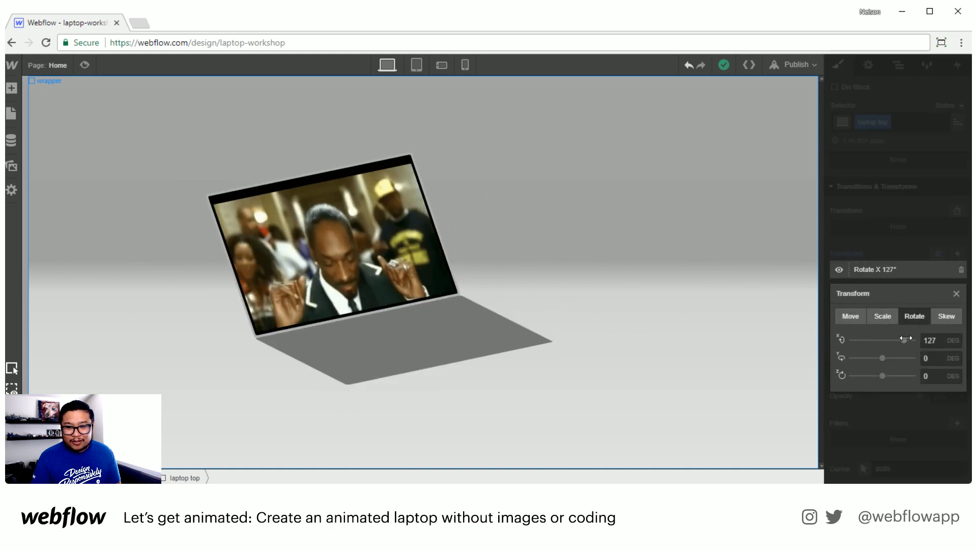
pyautogui.click(958, 294)
# Step: Add a div block inside the laptop bottom element and give it the new class speakers keyboard
pyautogui.click(497, 330)
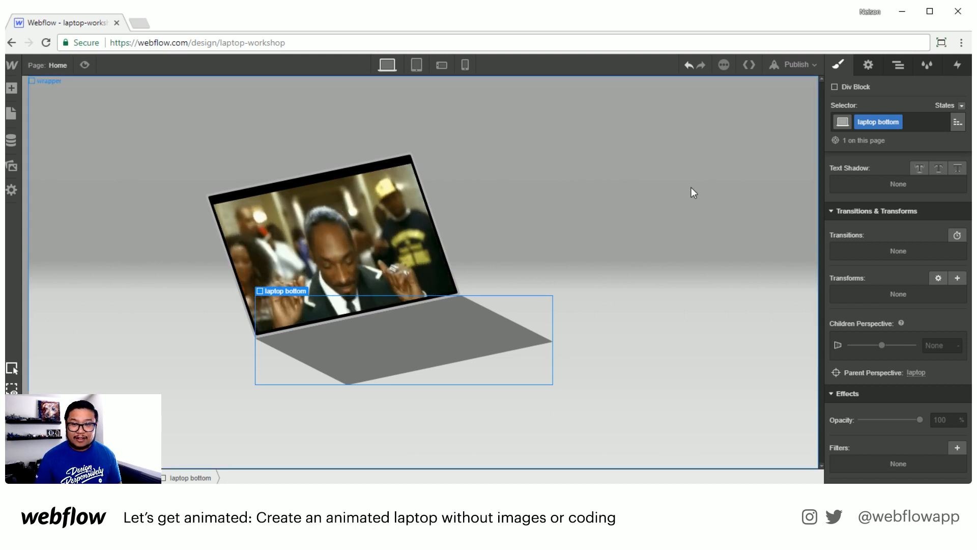
pyautogui.click(900, 65)
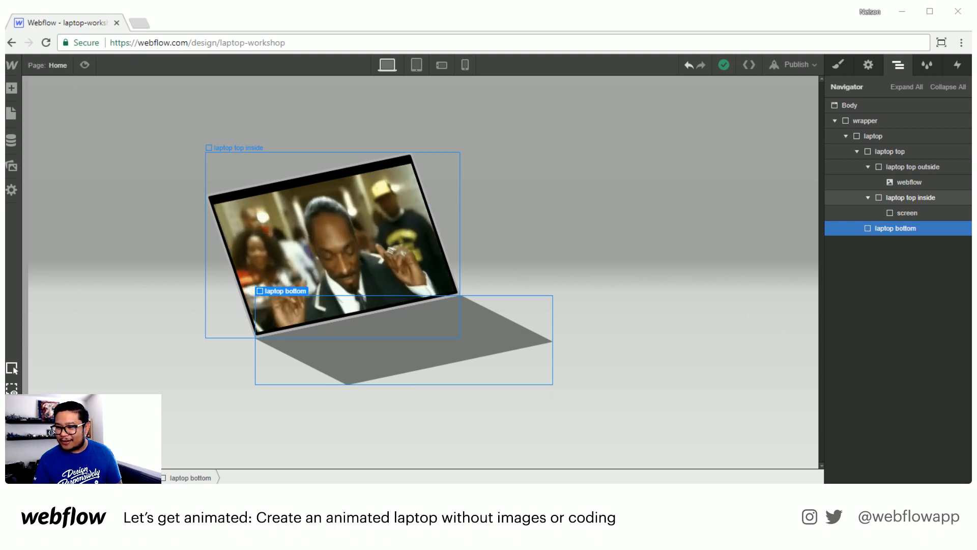
pyautogui.click(372, 230)
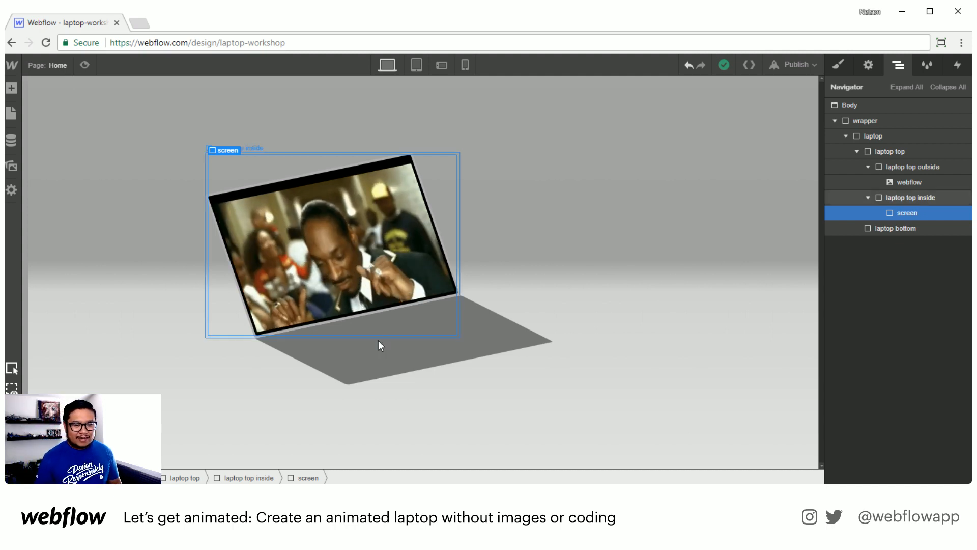
pyautogui.click(908, 228)
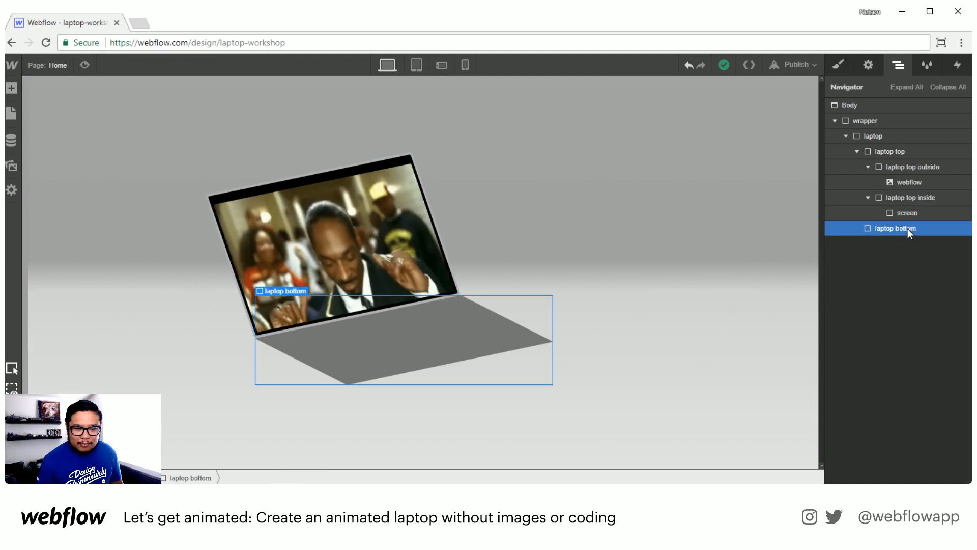
pyautogui.press('a')
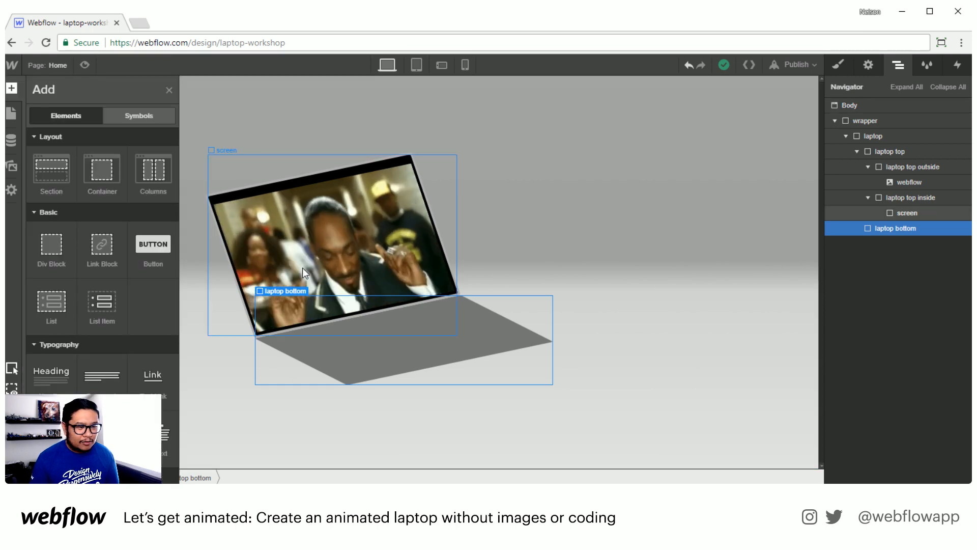
pyautogui.click(51, 244)
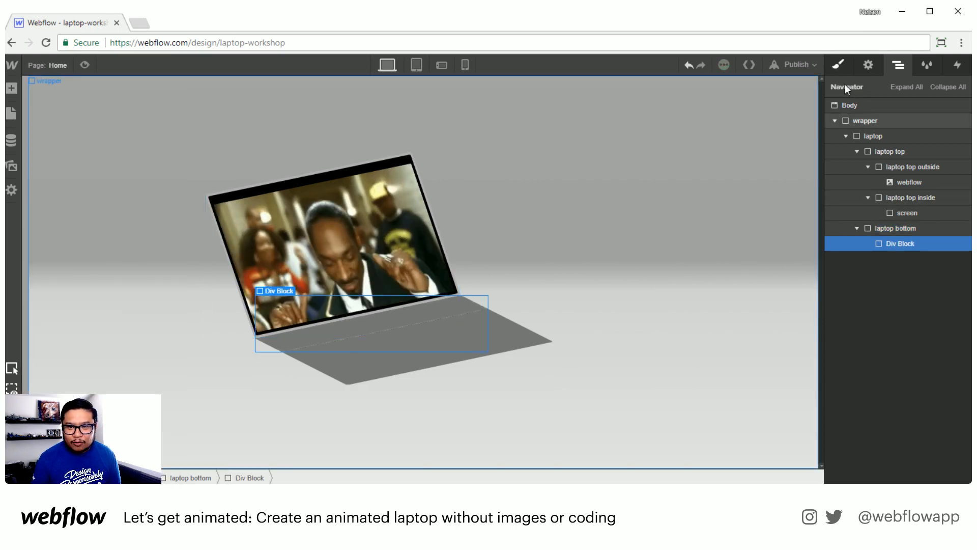
pyautogui.press('s')
pyautogui.click(887, 120)
pyautogui.write('s')
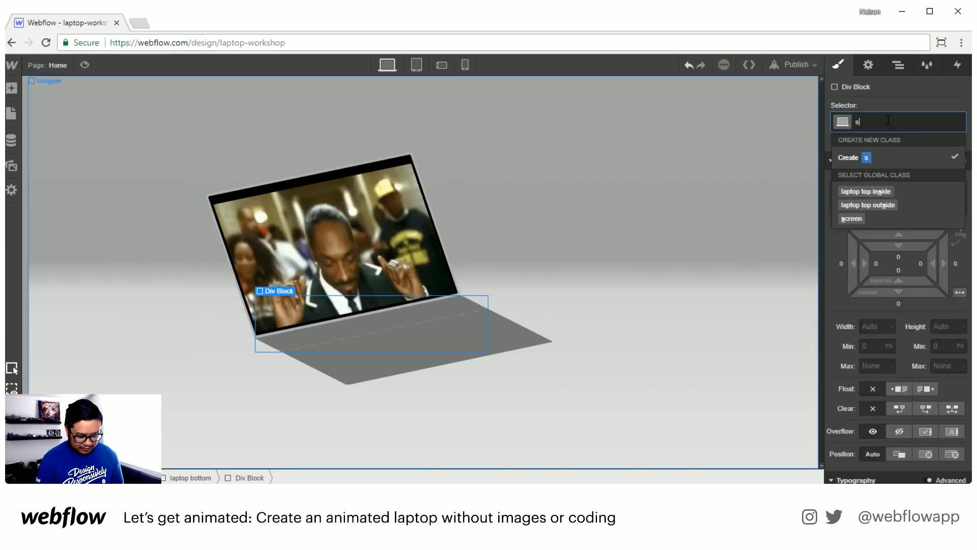
pyautogui.write('peakers ')
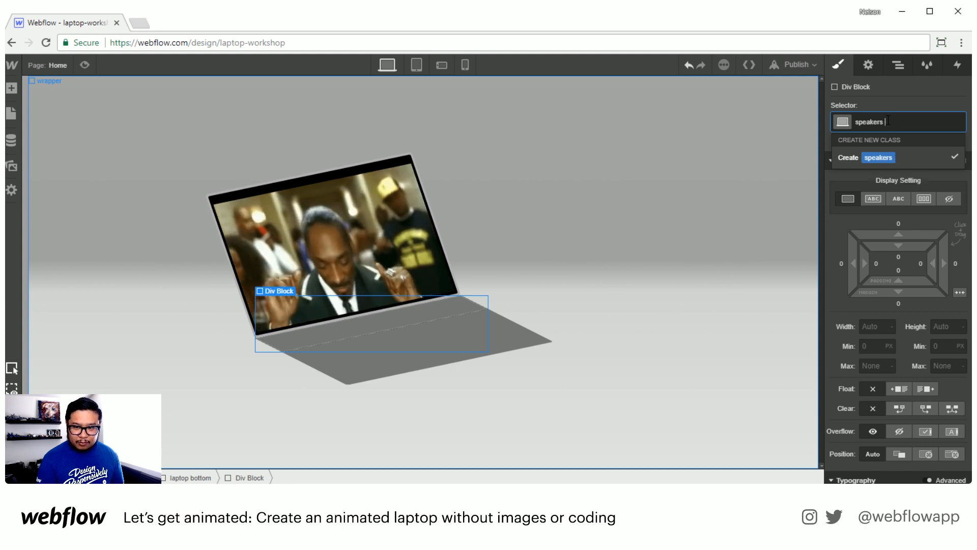
pyautogui.write('keyboard')
pyautogui.press('Return')
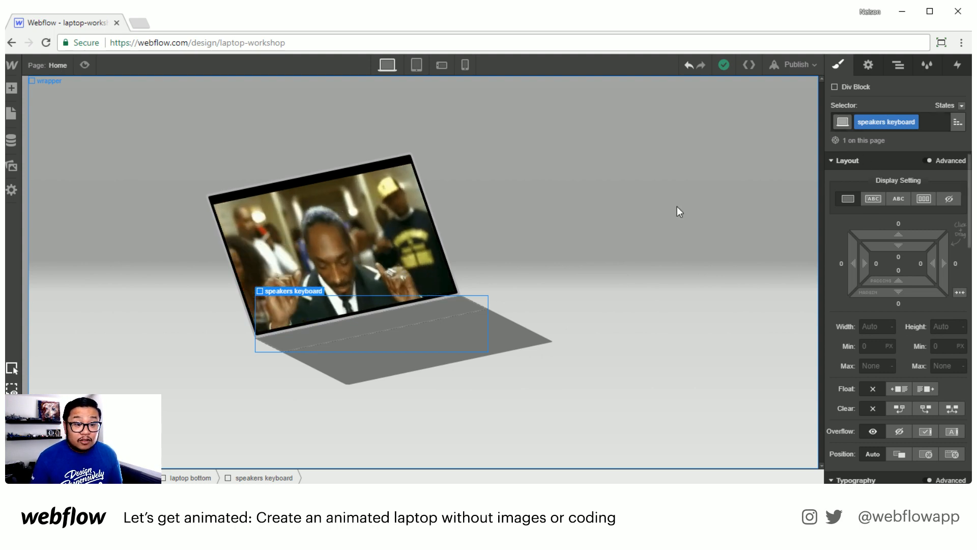
# Step: Give the speakers keyboard element a flex layout and fill it with three div blocks by duplicating the first one
pyautogui.click(923, 200)
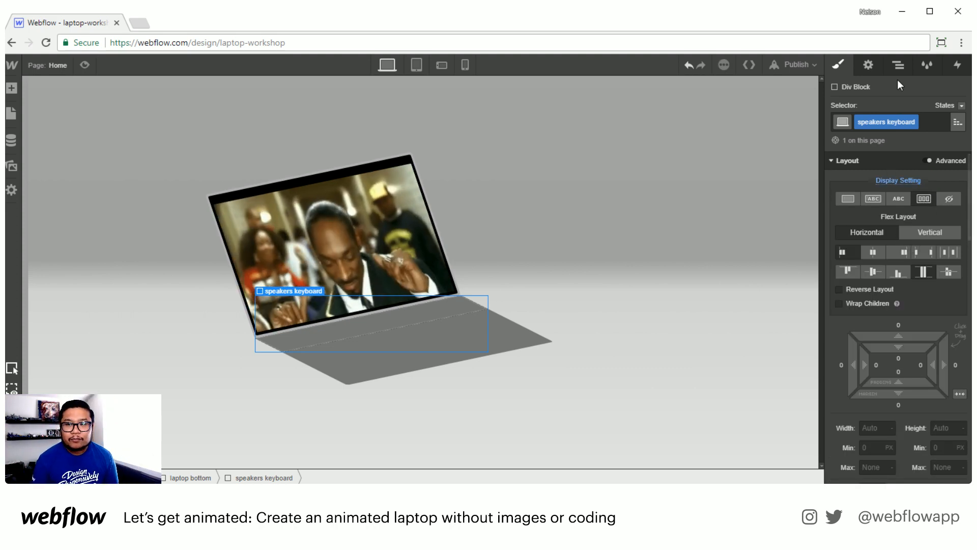
pyautogui.click(899, 65)
pyautogui.press('a')
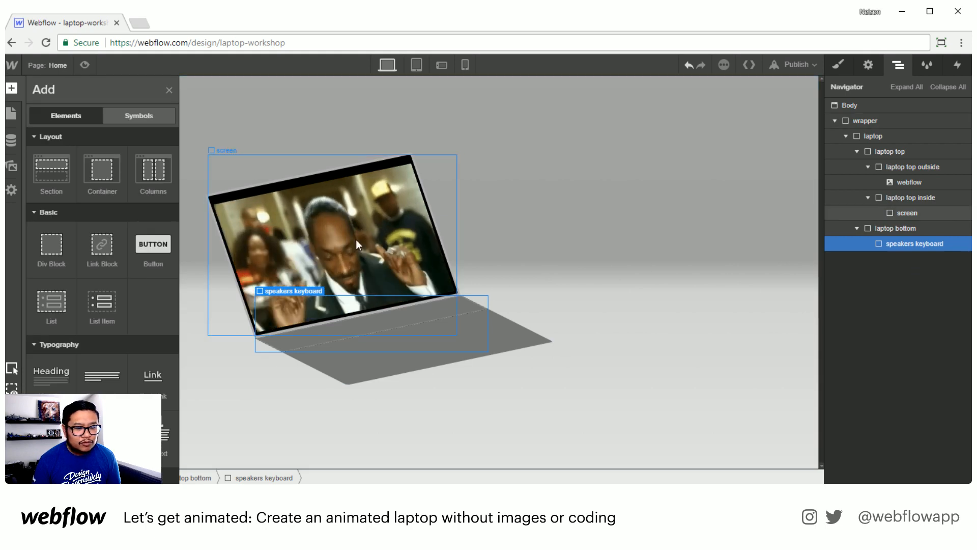
pyautogui.click(52, 249)
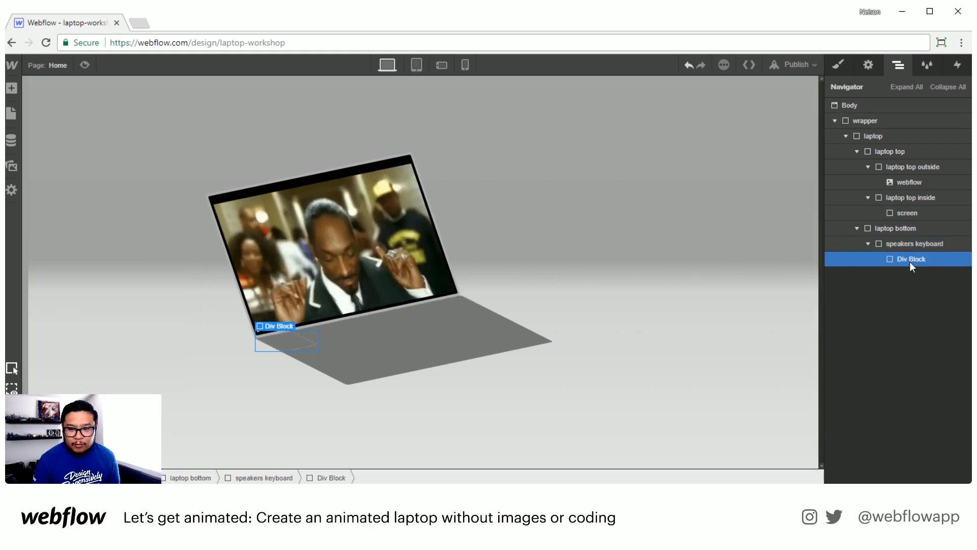
pyautogui.hotkey('ctrl', 'c')
pyautogui.hotkey('ctrl', 'v')
pyautogui.hotkey('ctrl', 'v')
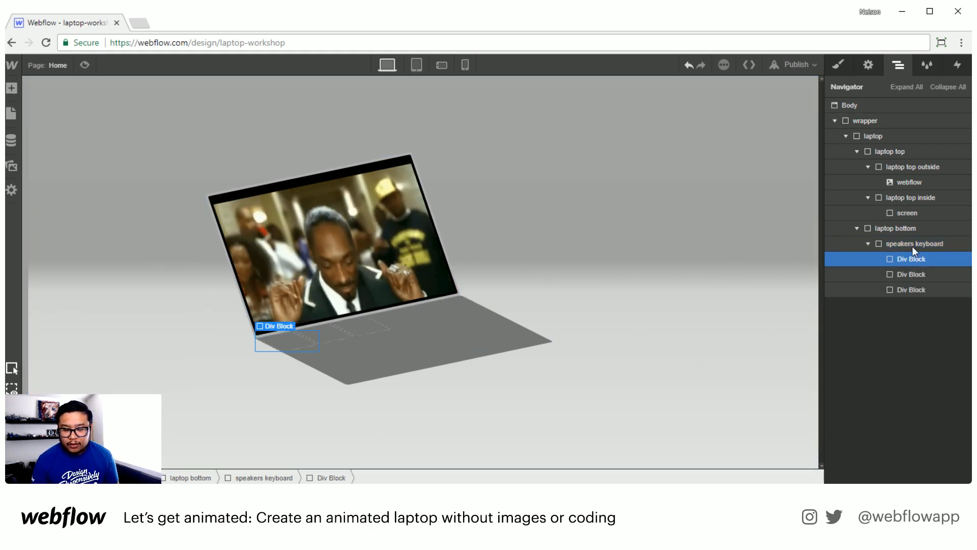
# Step: Give the first div block inside speakers keyboard the new class speaker
pyautogui.click(838, 65)
pyautogui.click(886, 119)
pyautogui.write('speaker')
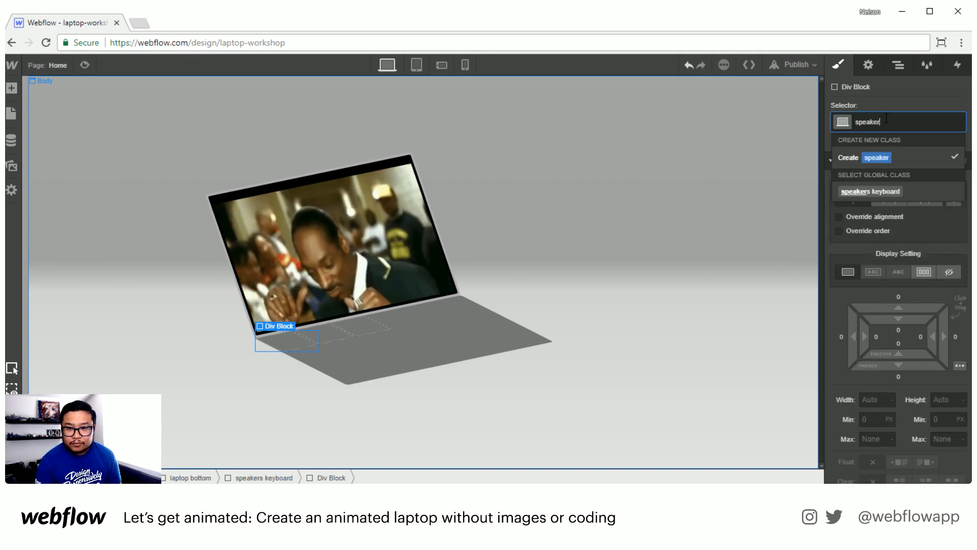
pyautogui.press('Return')
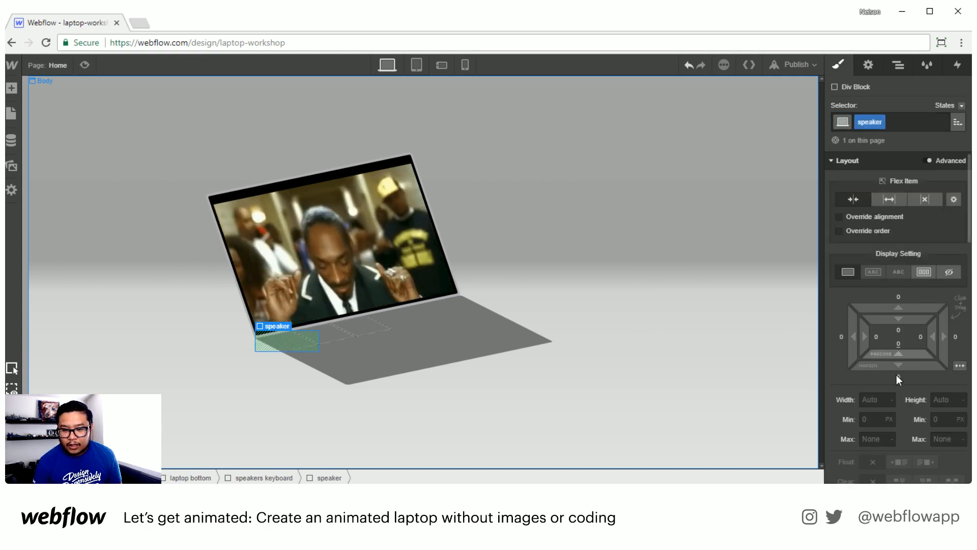
# Step: Fill the speaker element with the grey background color #969696
pyautogui.scroll(-6, 896, 387)
pyautogui.scroll(-3, 903, 414)
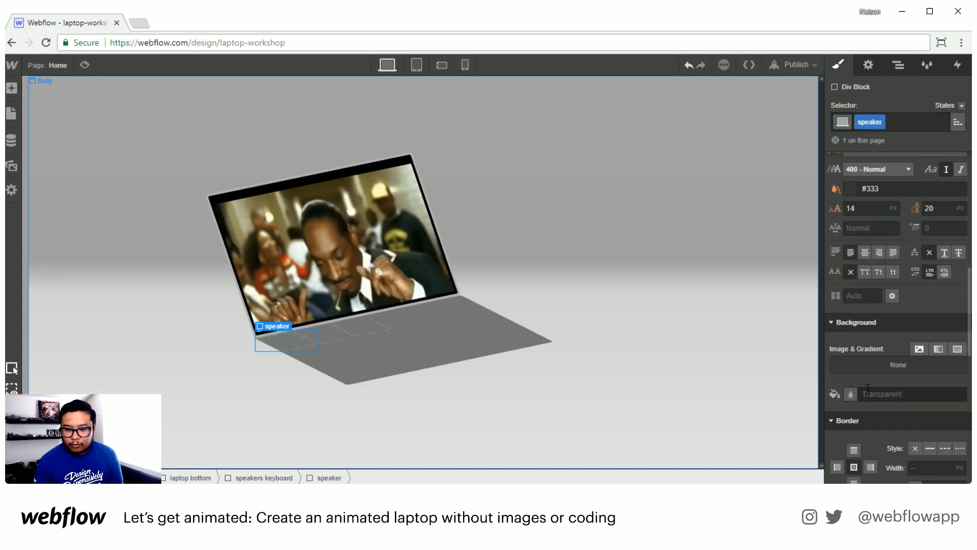
pyautogui.click(854, 400)
pyautogui.moveTo(895, 269); pyautogui.dragTo(841, 250)
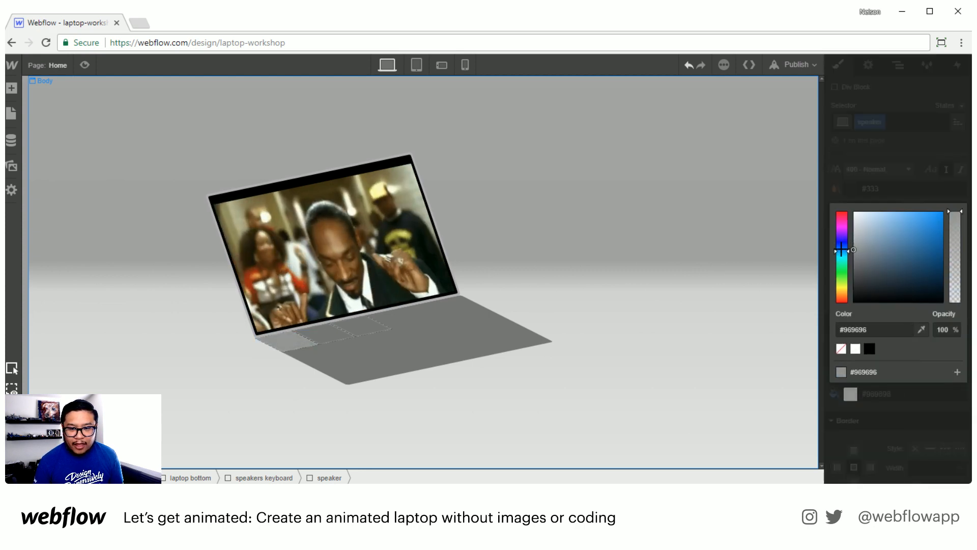
pyautogui.press('Escape')
# Step: Round the speaker element's corners with a 5 px radius and set its width to 50 px
pyautogui.scroll(-1, 916, 419)
pyautogui.scroll(-2, 916, 419)
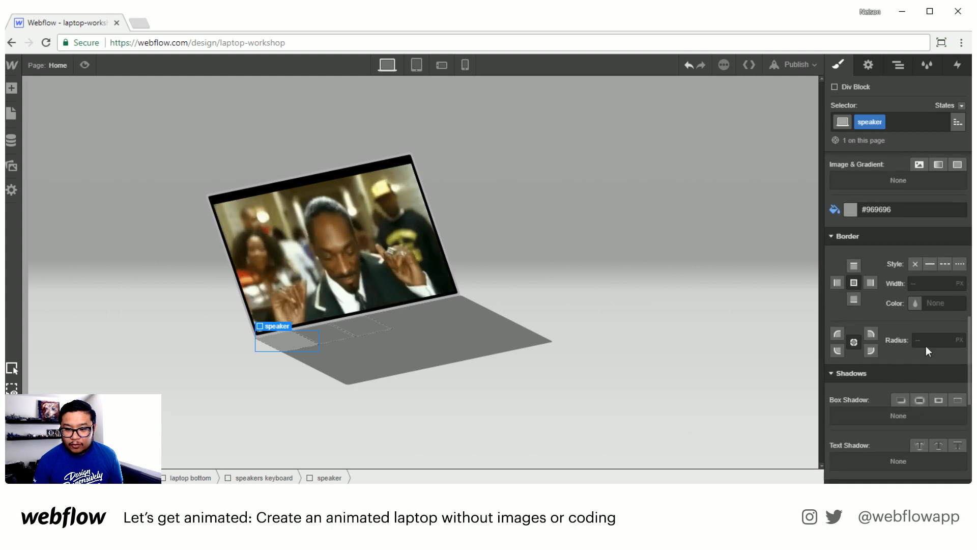
pyautogui.click(928, 341)
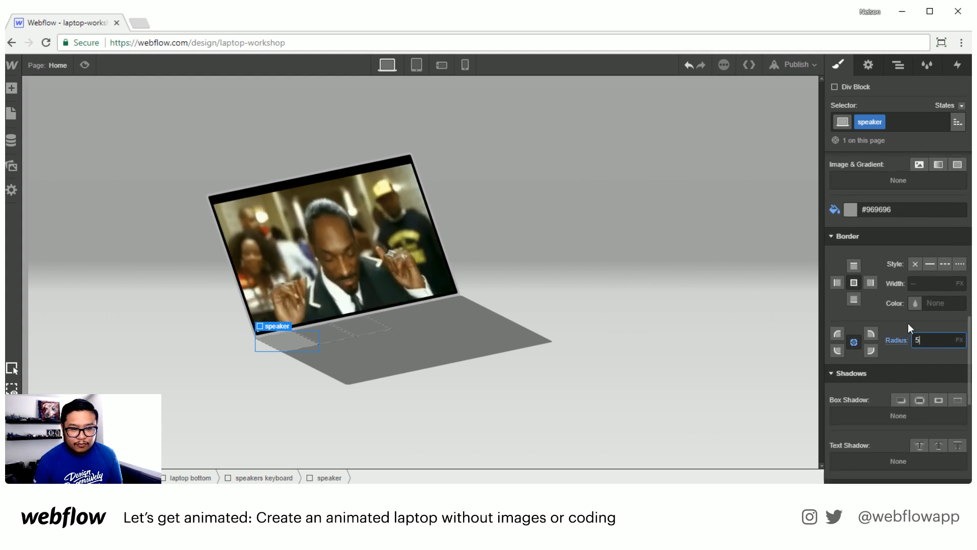
pyautogui.scroll(10, 909, 323)
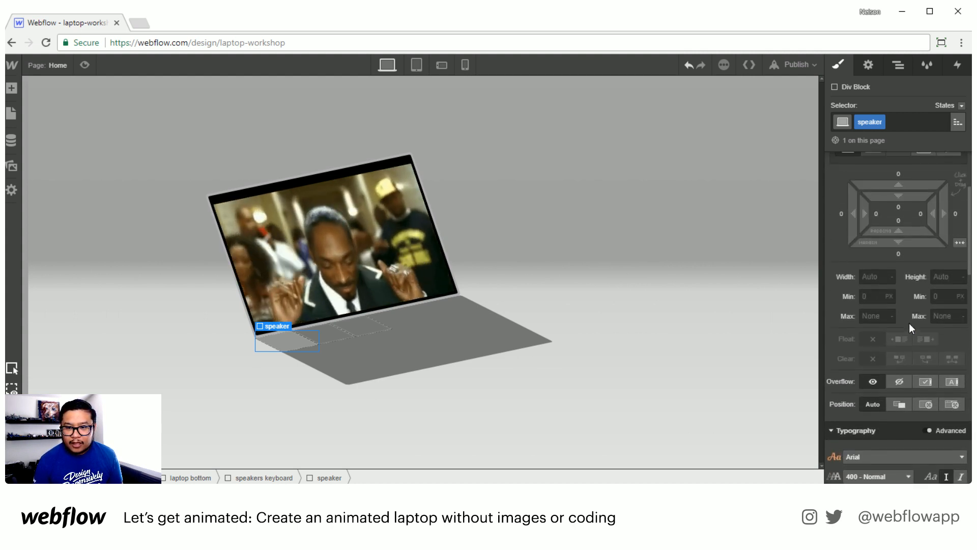
pyautogui.scroll(1, 909, 322)
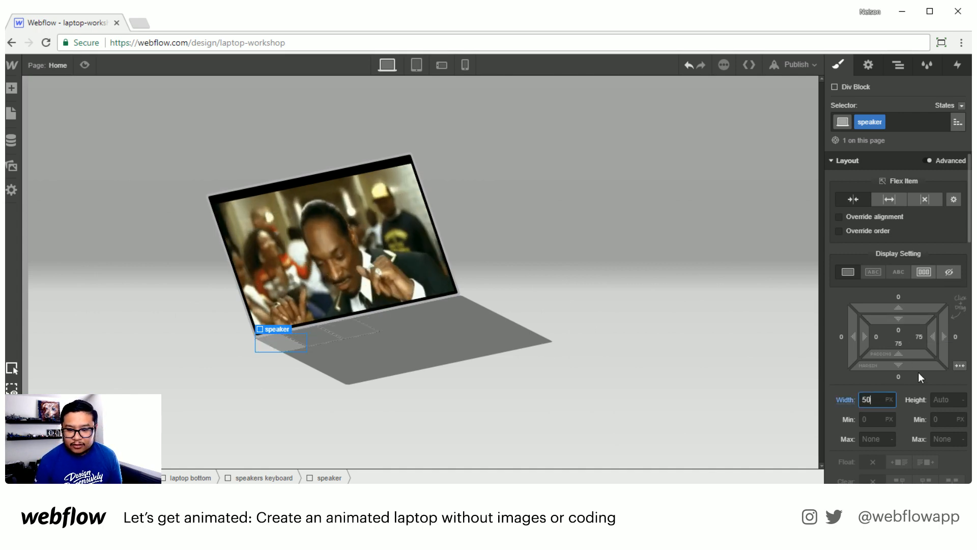
# Step: Set the height of the speakers keyboard element to 60%
pyautogui.click(895, 72)
pyautogui.click(916, 244)
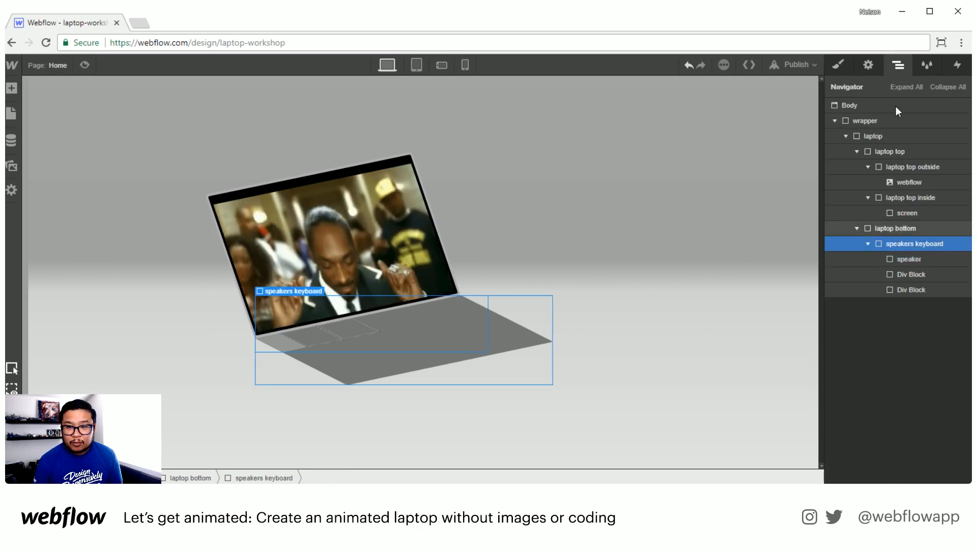
pyautogui.click(840, 65)
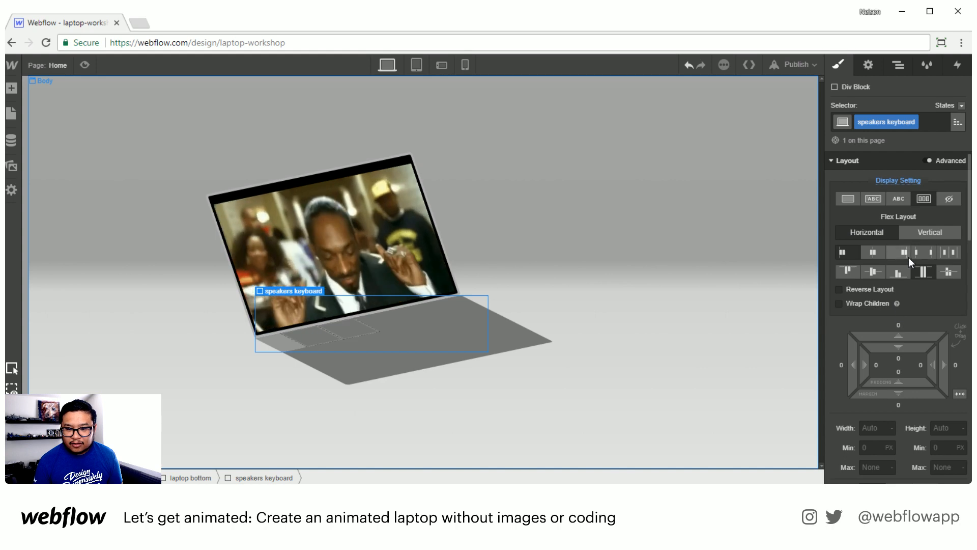
pyautogui.scroll(-3, 936, 353)
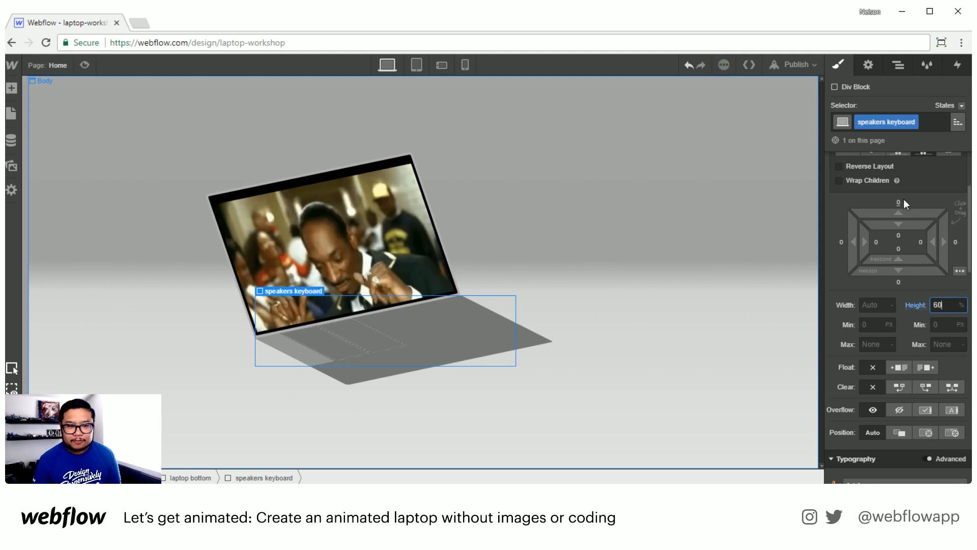
# Step: Duplicate the speaker element inside the speakers keyboard element
pyautogui.click(898, 64)
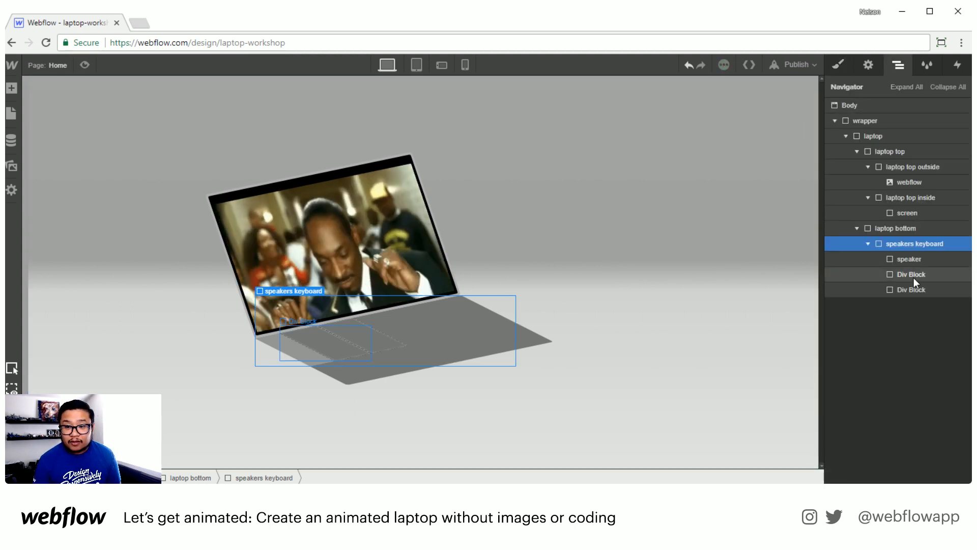
pyautogui.click(915, 258)
pyautogui.hotkey('ctrl', 'c')
pyautogui.hotkey('ctrl', 'v')
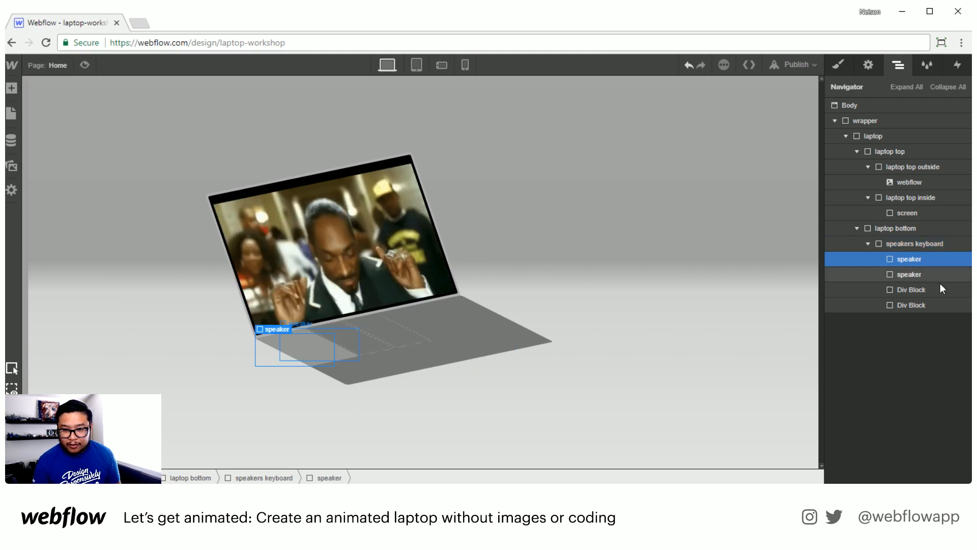
# Step: Delete the last unclassed div block and move one speaker below the remaining div block, leaving it between both speakers
pyautogui.click(917, 303)
pyautogui.press('Delete')
pyautogui.moveTo(917, 275); pyautogui.dragTo(920, 292)
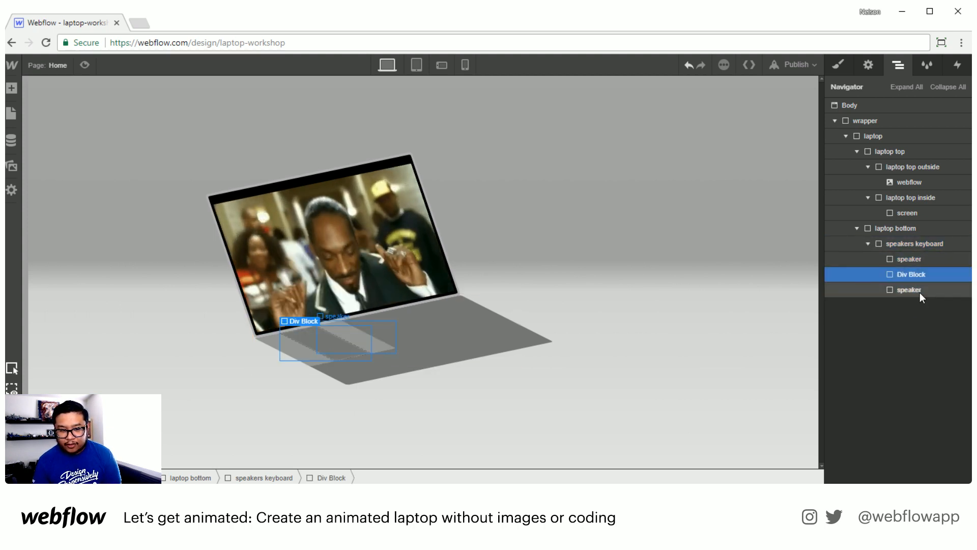
# Step: Give the div block between the speakers the new class keyboard and make it expand to fill the available flex space
pyautogui.click(843, 60)
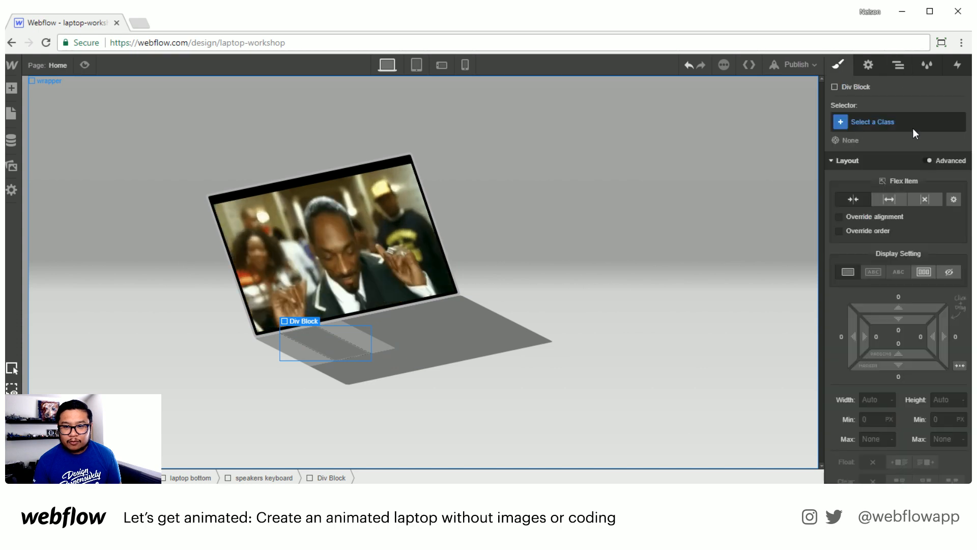
pyautogui.click(912, 124)
pyautogui.write('keyb')
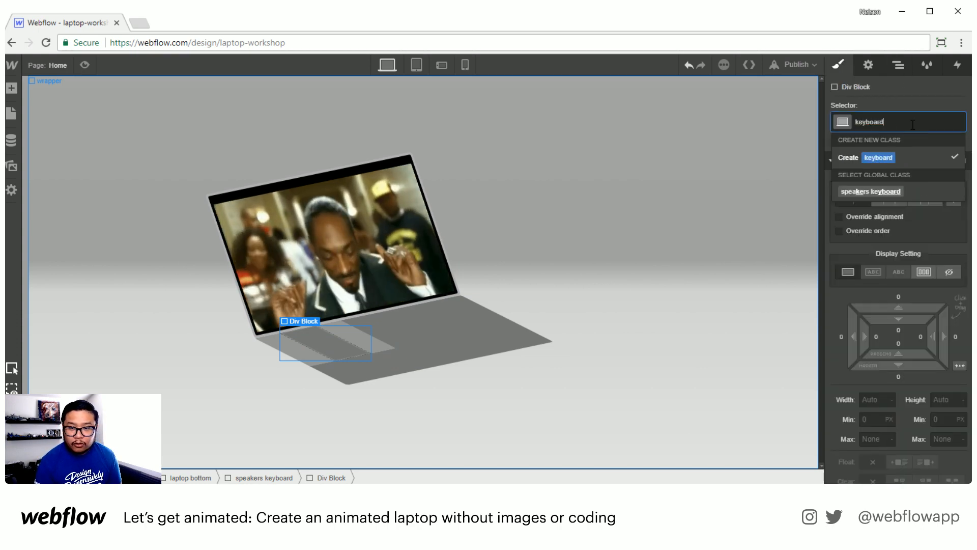
pyautogui.write('oard')
pyautogui.press('Return')
pyautogui.click(896, 197)
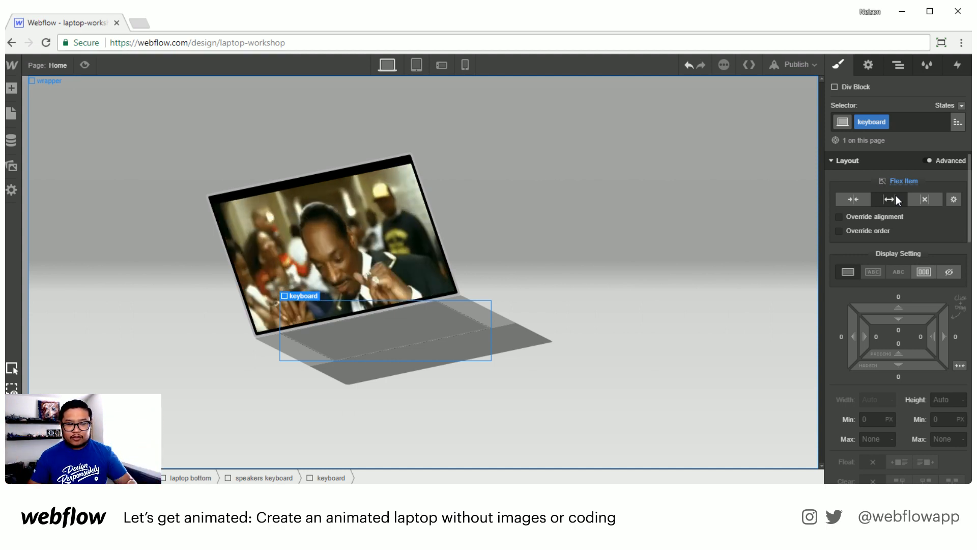
pyautogui.click(899, 65)
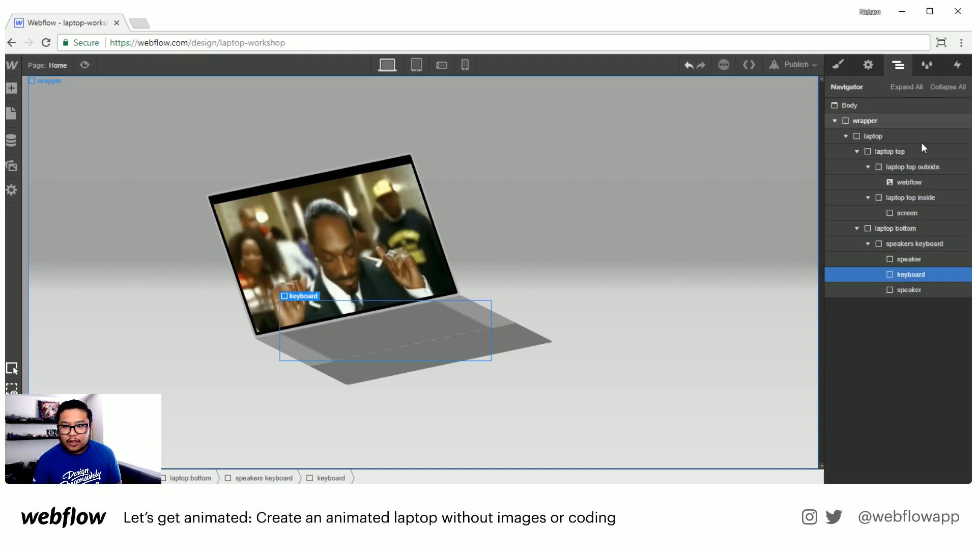
pyautogui.click(917, 245)
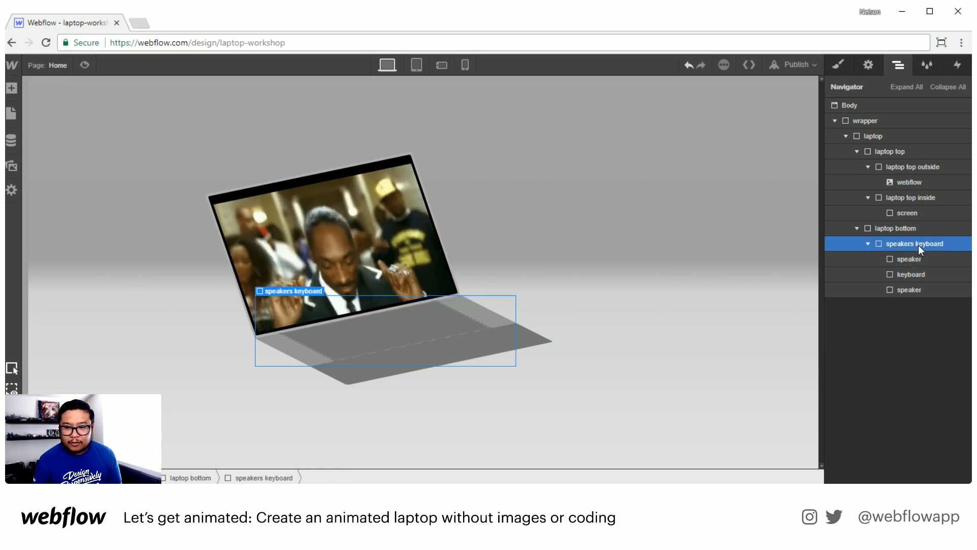
pyautogui.click(838, 65)
# Step: Give the laptop bottom element 15 px of padding on all four sides
pyautogui.click(901, 64)
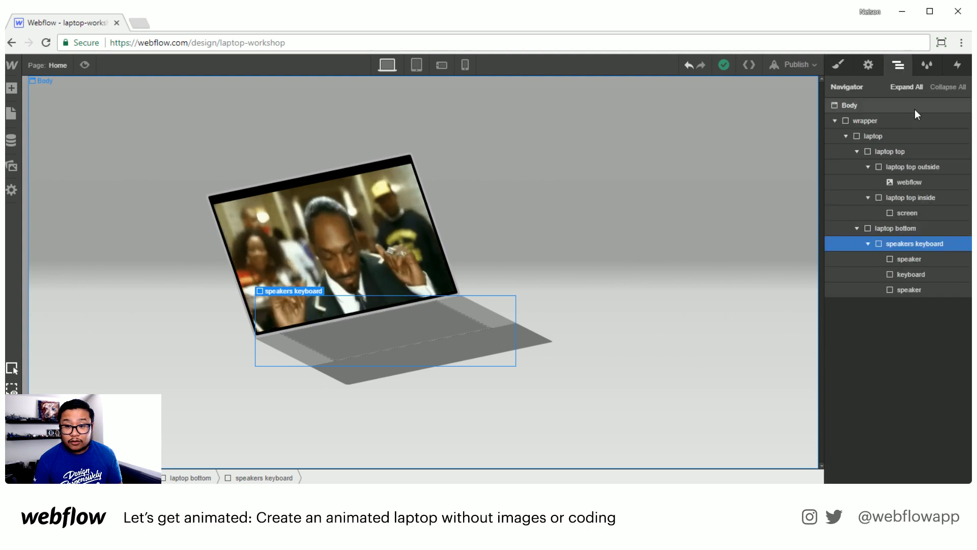
pyautogui.click(895, 228)
pyautogui.click(837, 65)
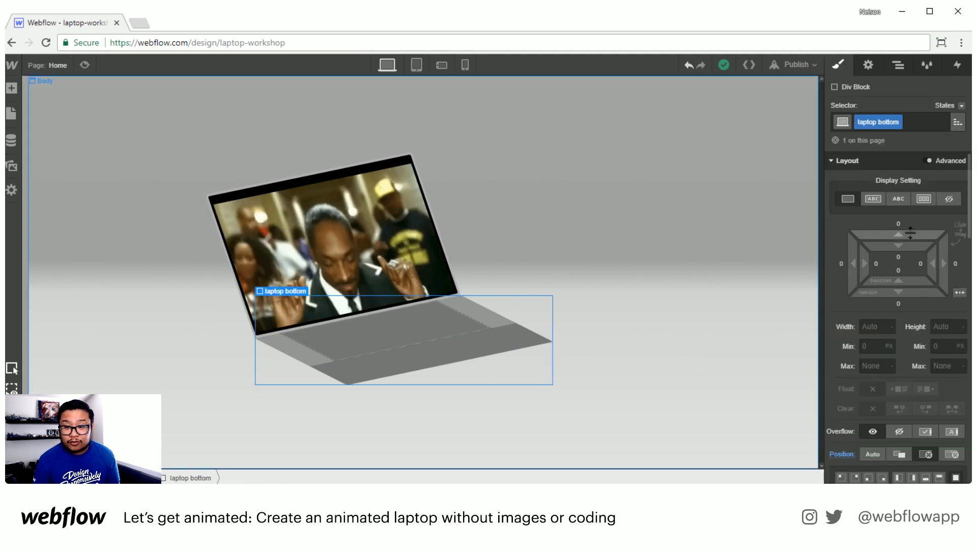
pyautogui.moveTo(907, 247); pyautogui.dragTo(897, 274)
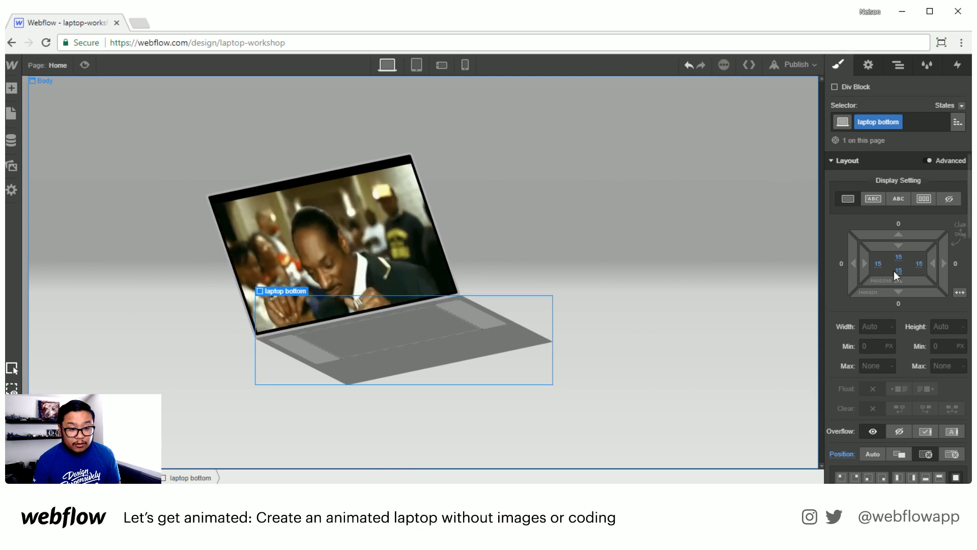
# Step: Give the keyboard element 10 px of padding on all four sides
pyautogui.click(409, 323)
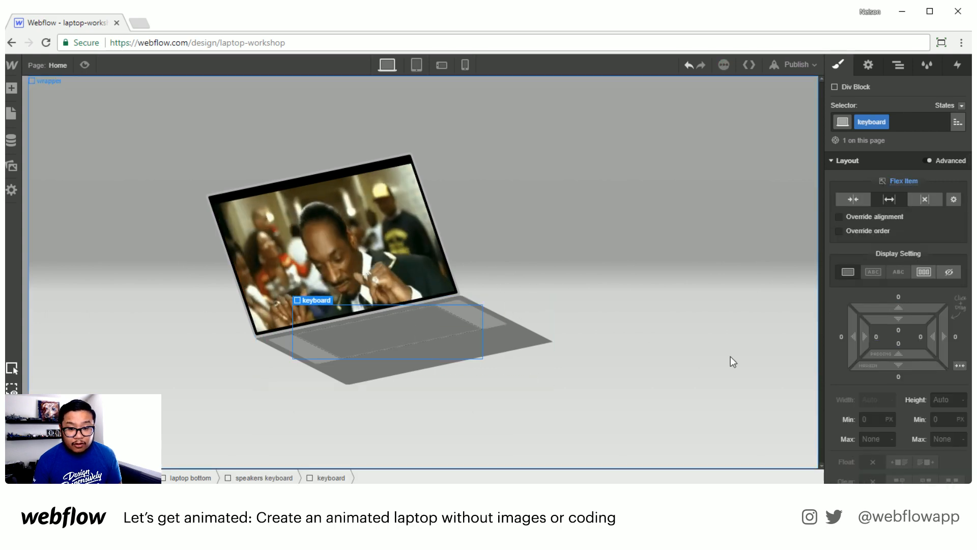
pyautogui.scroll(-2, 886, 411)
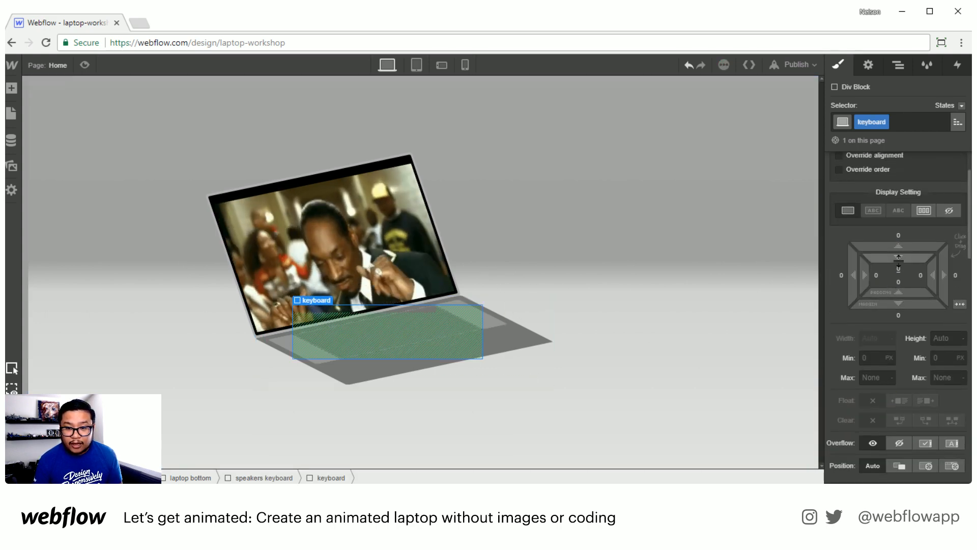
pyautogui.moveTo(899, 262); pyautogui.dragTo(906, 279)
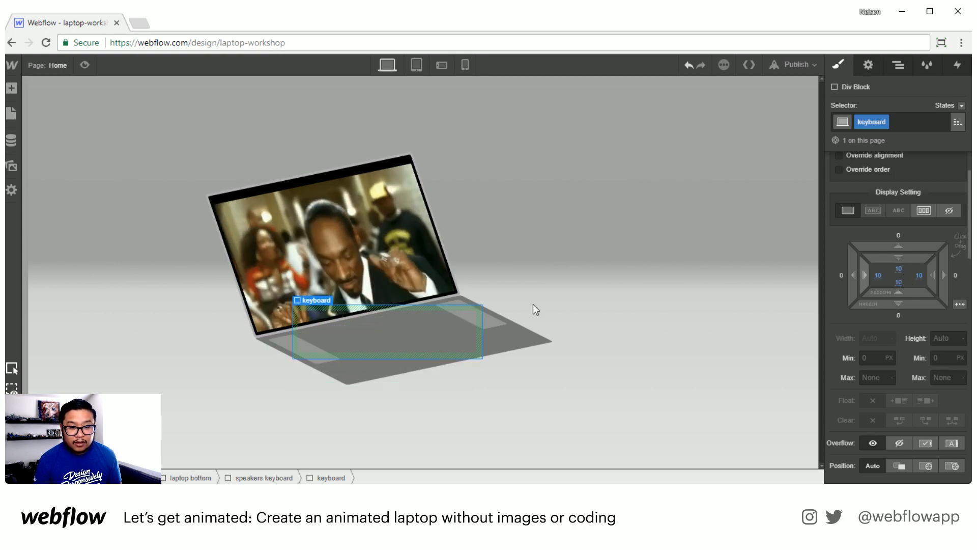
# Step: Add a div block inside the keyboard element and give it the new class key
pyautogui.click(895, 69)
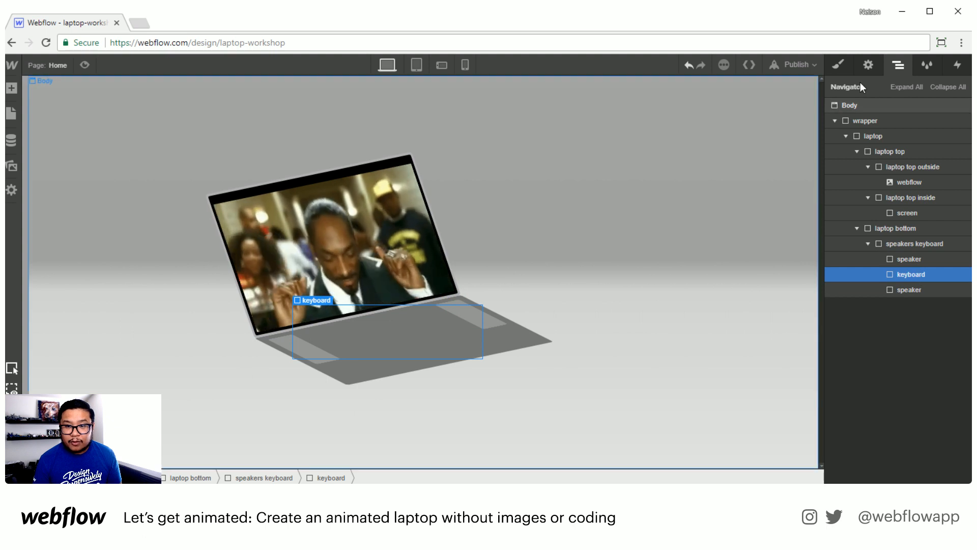
pyautogui.press('a')
pyautogui.click(49, 248)
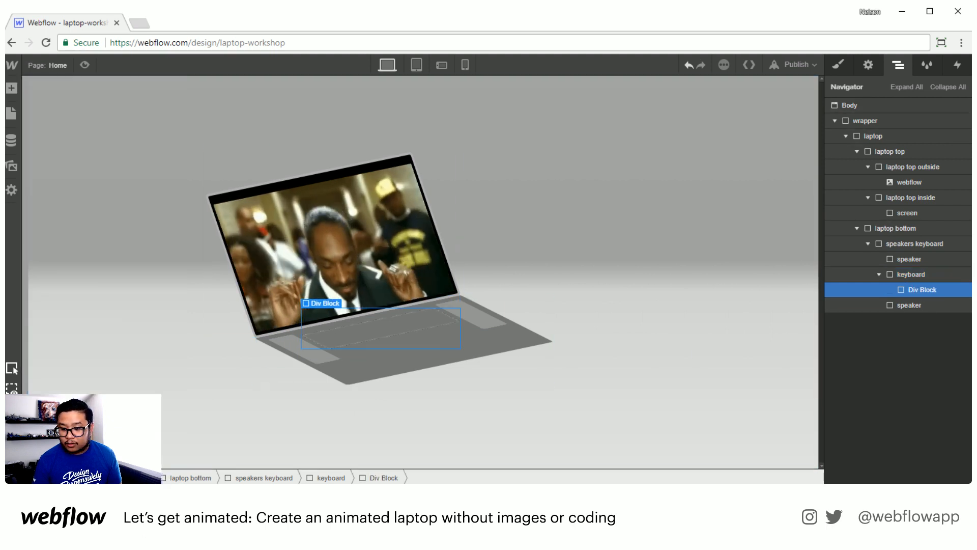
pyautogui.click(838, 65)
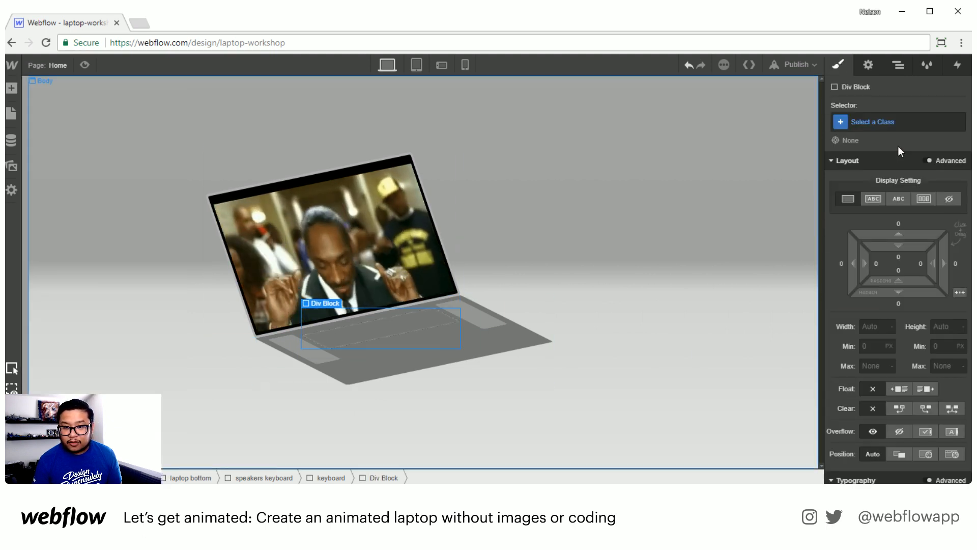
pyautogui.click(896, 122)
pyautogui.write('key')
pyautogui.press('Return')
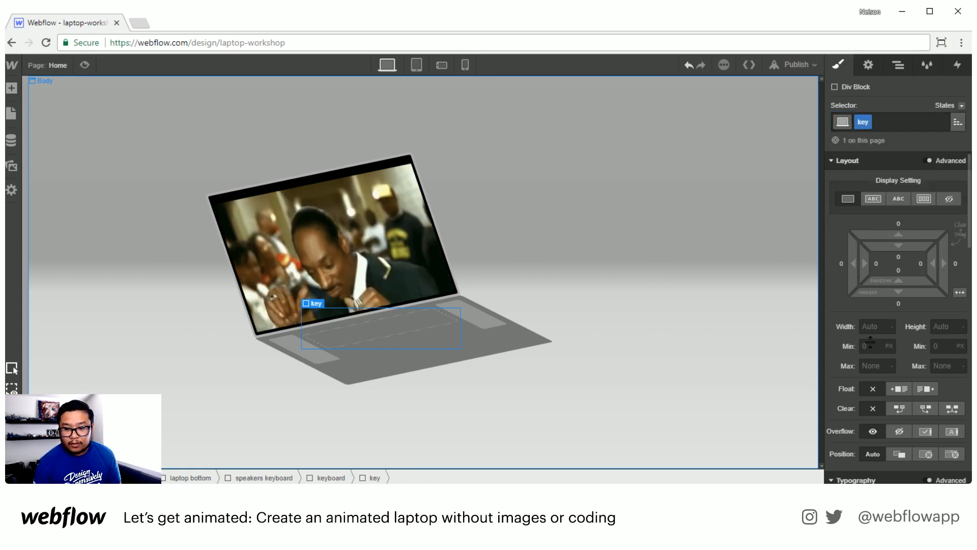
# Step: Set the key element's background color to black
pyautogui.scroll(-10, 870, 356)
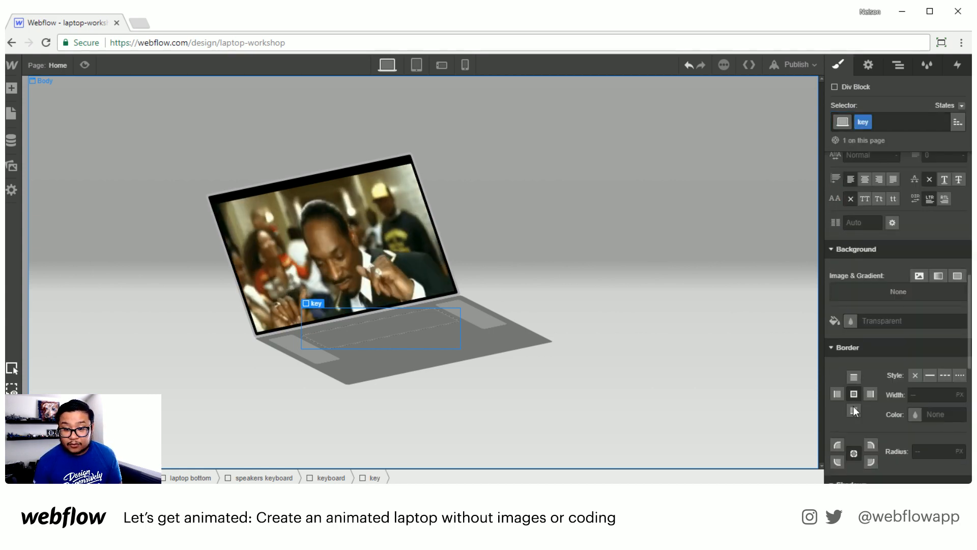
pyautogui.scroll(-3, 896, 435)
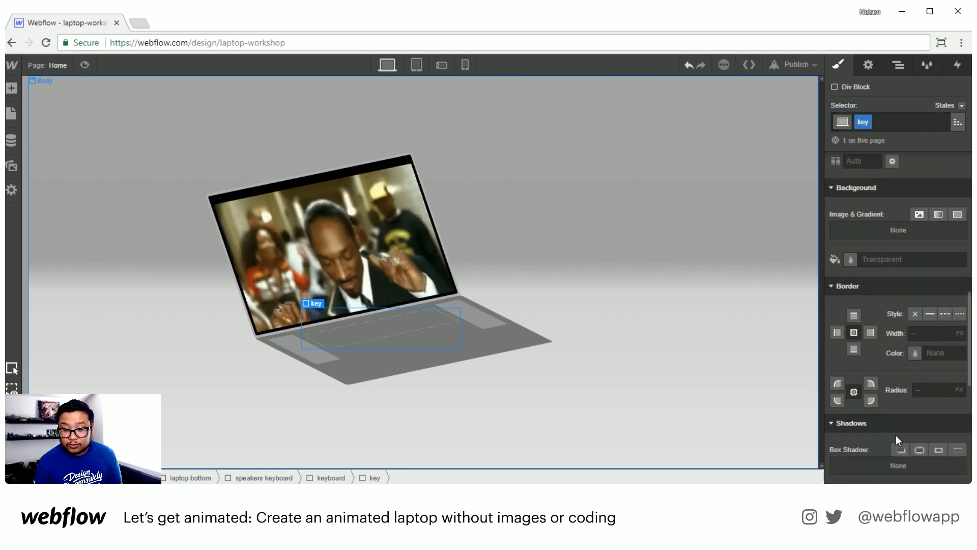
pyautogui.scroll(5, 864, 375)
pyautogui.click(877, 383)
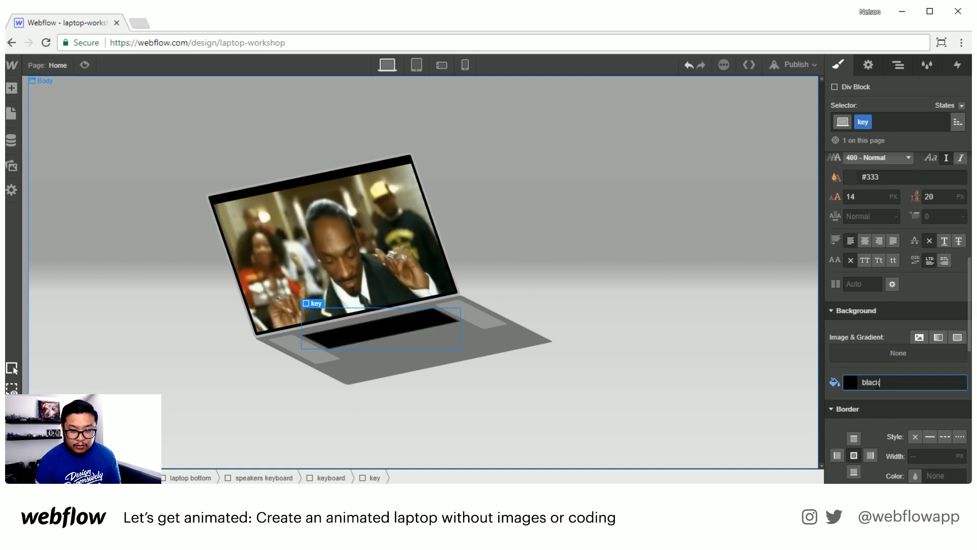
# Step: Set the key element's width and height to 20 px each
pyautogui.scroll(5, 924, 441)
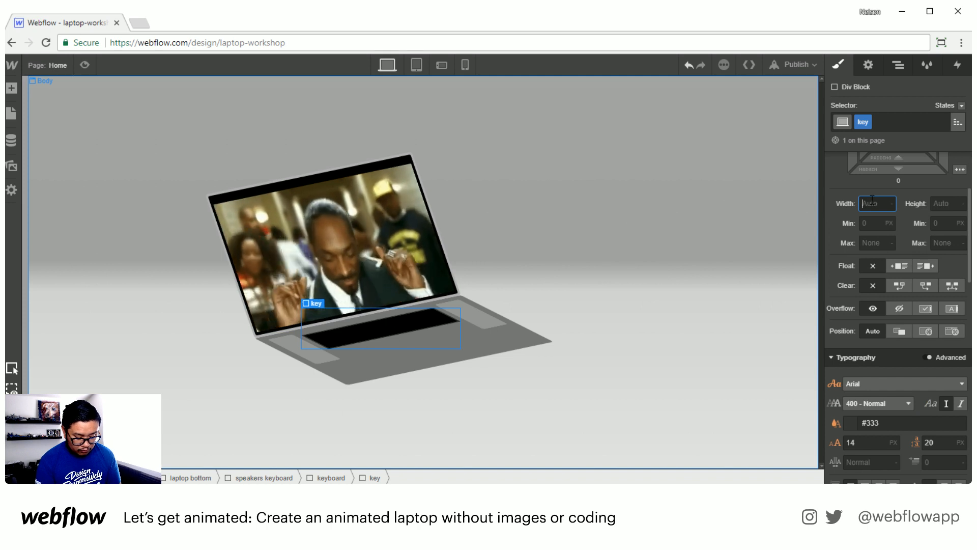
pyautogui.write('20')
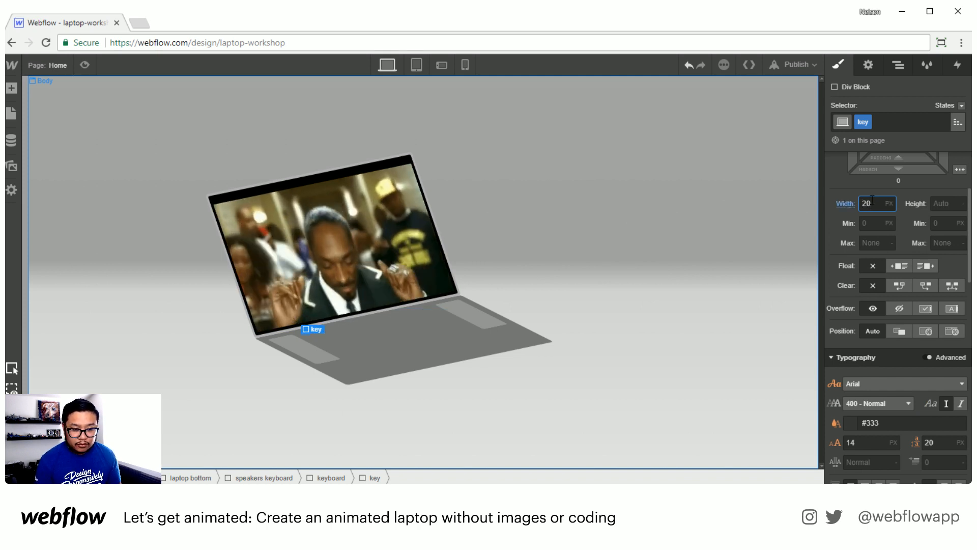
pyautogui.press('Tab')
pyautogui.write('20')
# Step: Round the key element's corners with a 3 px radius
pyautogui.scroll(-6, 857, 374)
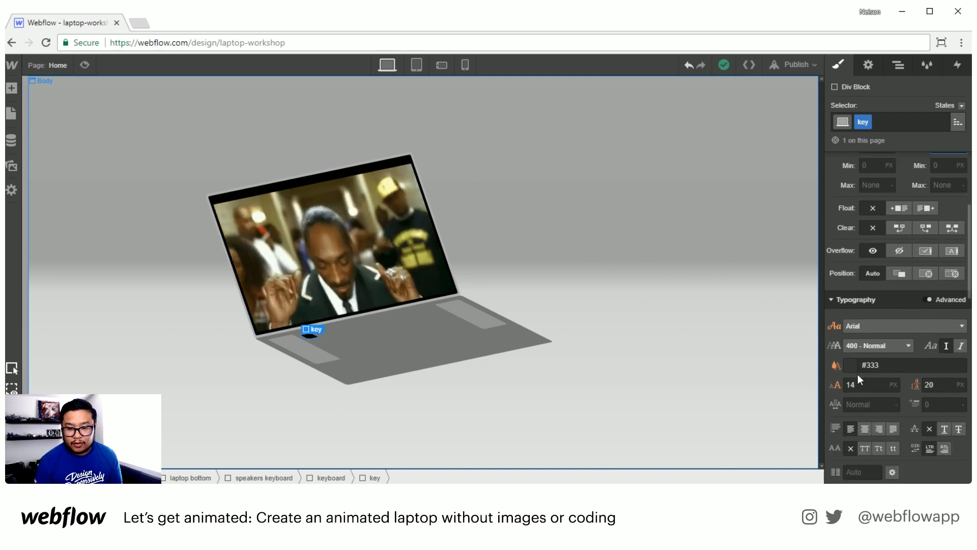
pyautogui.click(927, 389)
pyautogui.write('3')
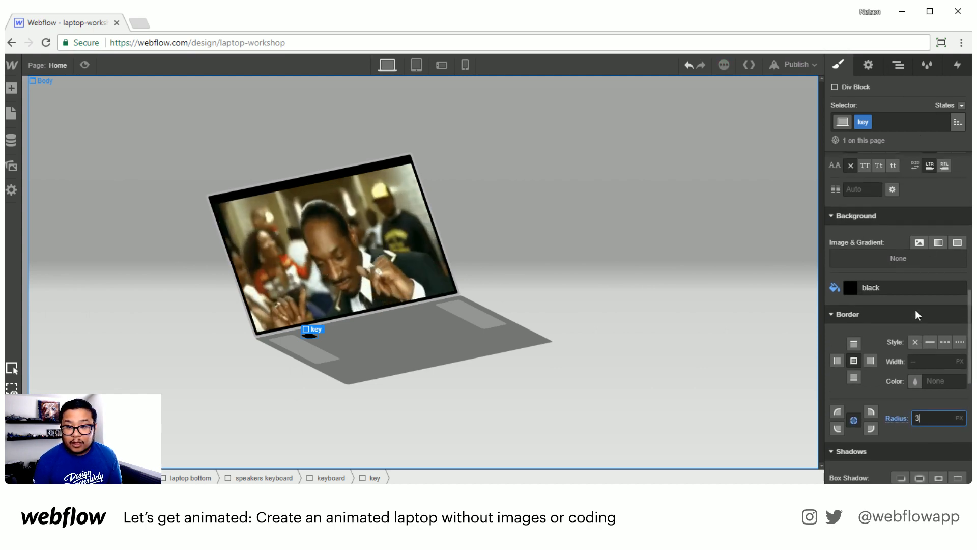
pyautogui.scroll(6, 916, 309)
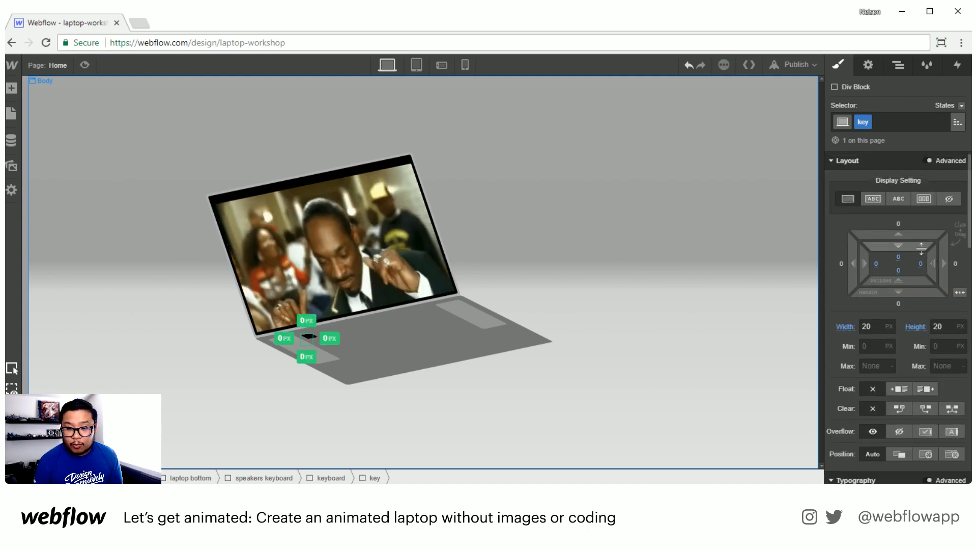
# Step: Give the key element a small margin on all sides
pyautogui.scroll(-6, 927, 248)
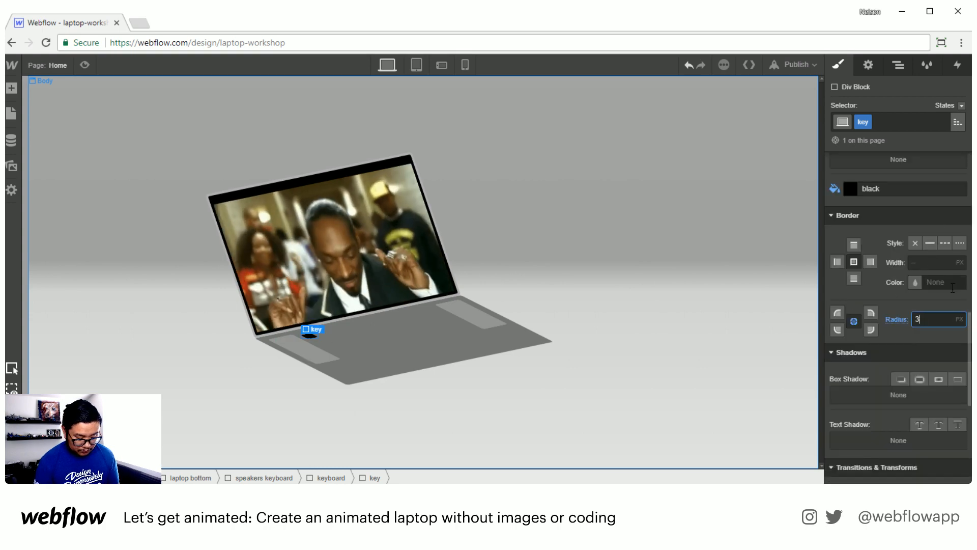
pyautogui.scroll(6, 942, 285)
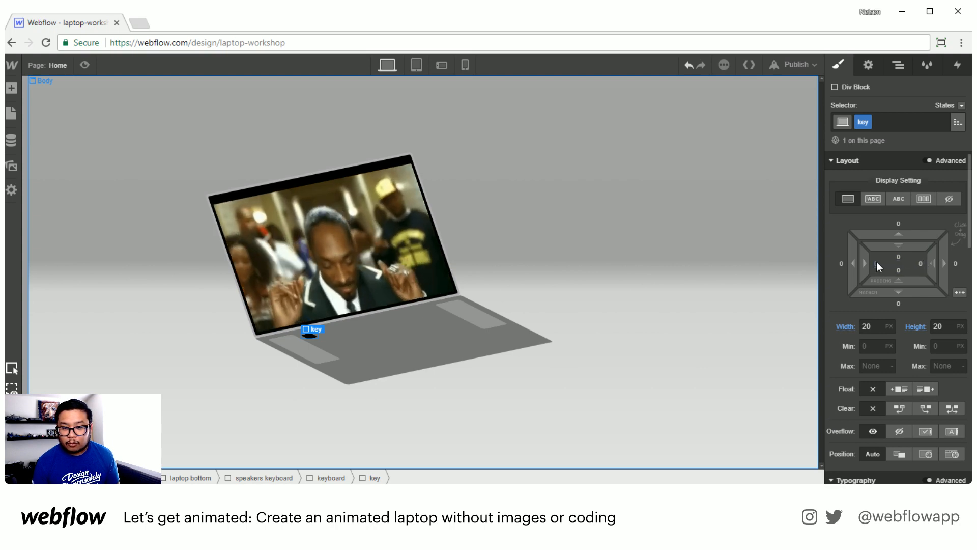
pyautogui.moveTo(902, 230); pyautogui.dragTo(902, 233)
# Step: Duplicate the key element about a dozen times inside the keyboard
pyautogui.click(898, 65)
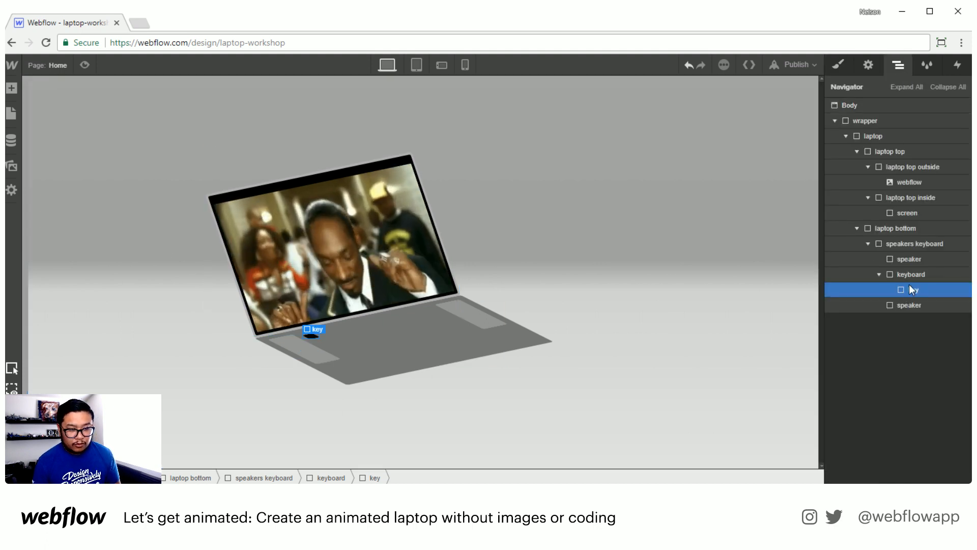
pyautogui.hotkey('ctrl', 'd')
pyautogui.hotkey('ctrl', 'd')
pyautogui.hotkey('ctrl', 'd')
pyautogui.hotkey('ctrl', 'd')
pyautogui.hotkey('ctrl', 'd')
pyautogui.hotkey('ctrl', 'd')
pyautogui.hotkey('ctrl', 'd')
pyautogui.hotkey('ctrl', 'd')
pyautogui.hotkey('ctrl', 'd')
pyautogui.hotkey('ctrl', 'd')
pyautogui.hotkey('ctrl', 'd')
pyautogui.hotkey('ctrl', 'd')
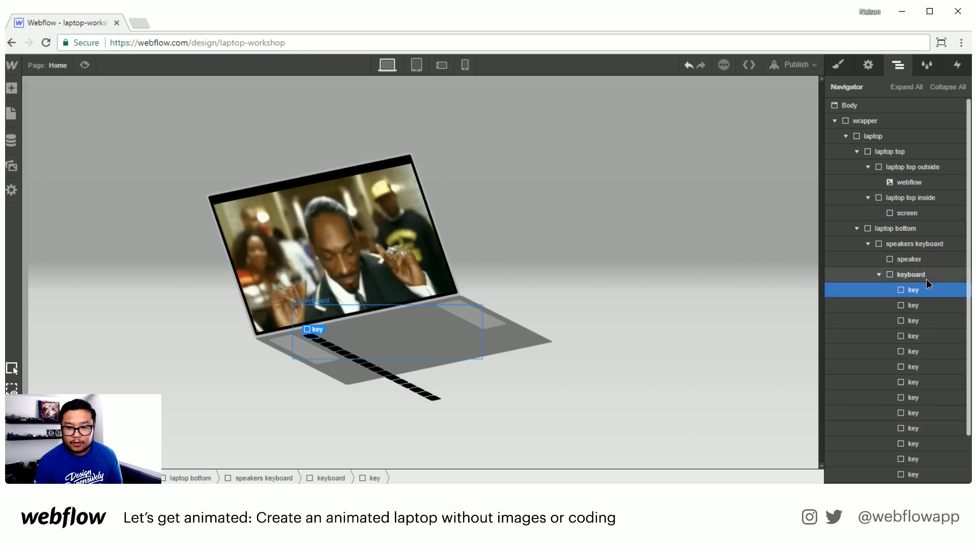
# Step: Make the keyboard element a horizontal flex layout with wrapped children, aligning both the items and the wrapped rows to the start
pyautogui.click(926, 279)
pyautogui.click(837, 66)
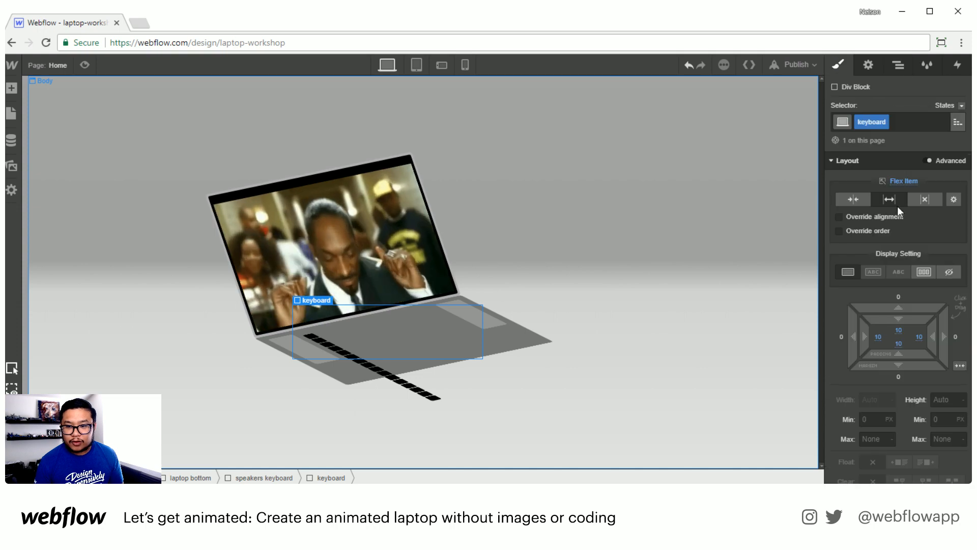
pyautogui.click(927, 271)
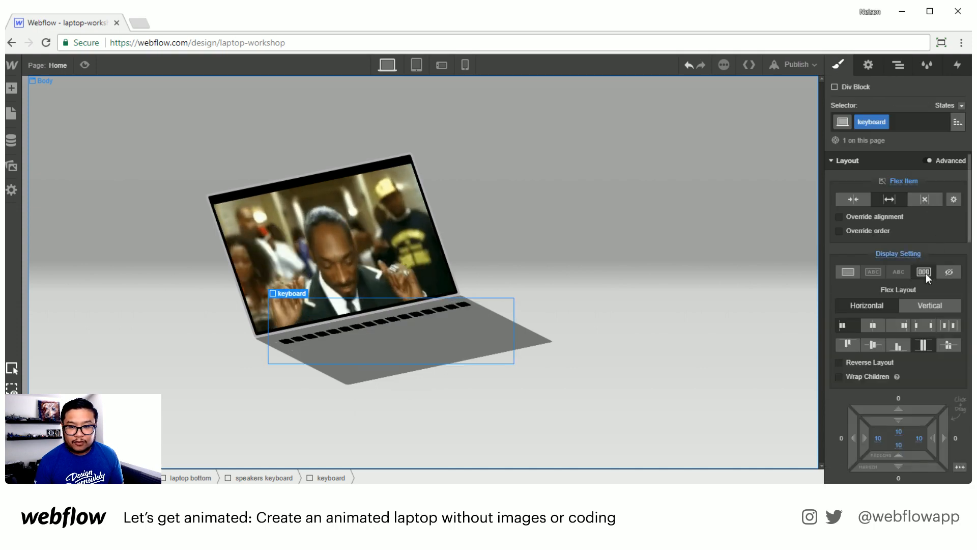
pyautogui.click(863, 376)
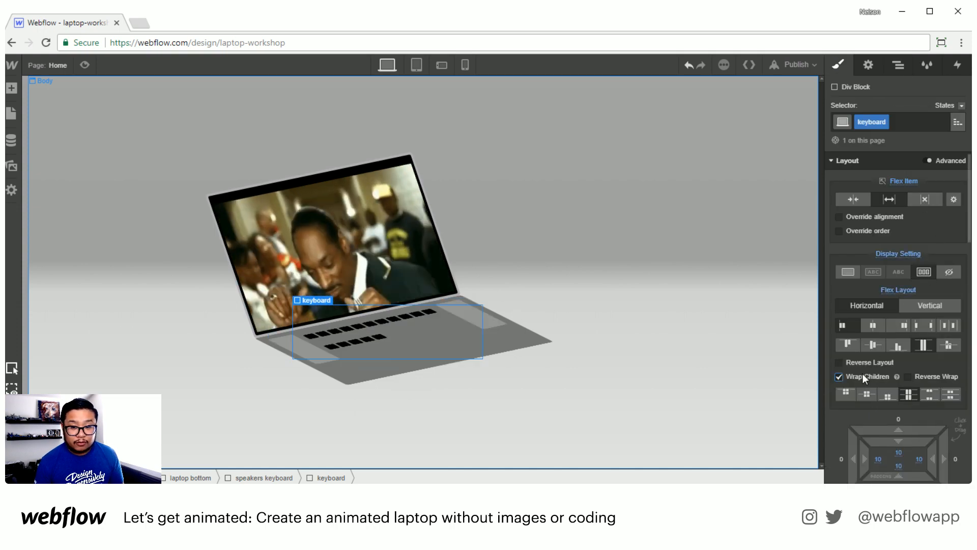
pyautogui.click(851, 343)
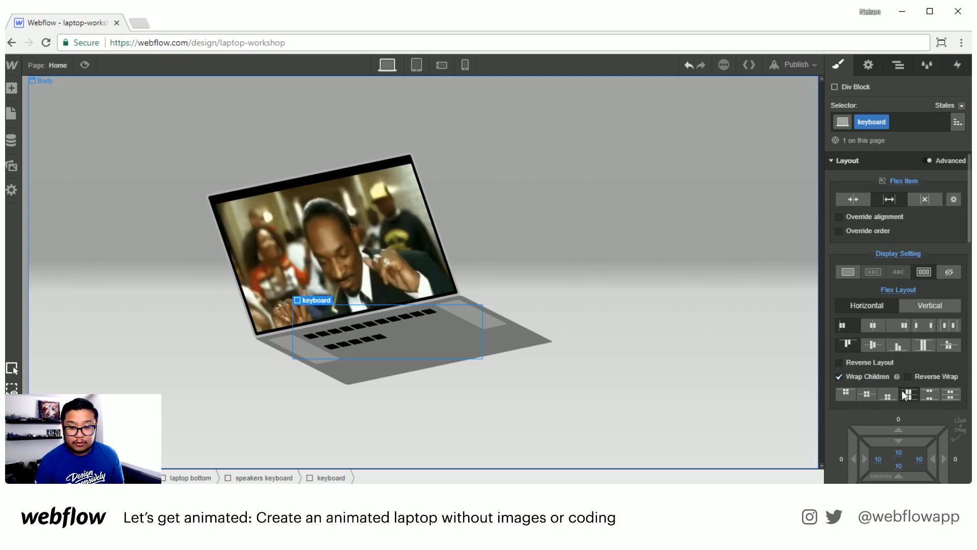
pyautogui.click(852, 390)
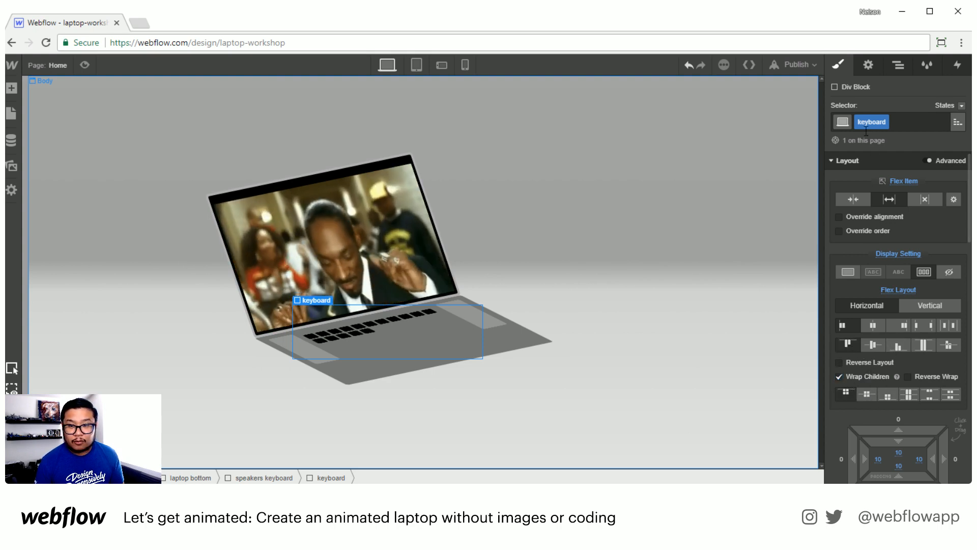
# Step: Duplicate more keys until they fill complete rows across the keyboard, and collapse the speakers keyboard element's tree
pyautogui.click(896, 66)
pyautogui.click(905, 285)
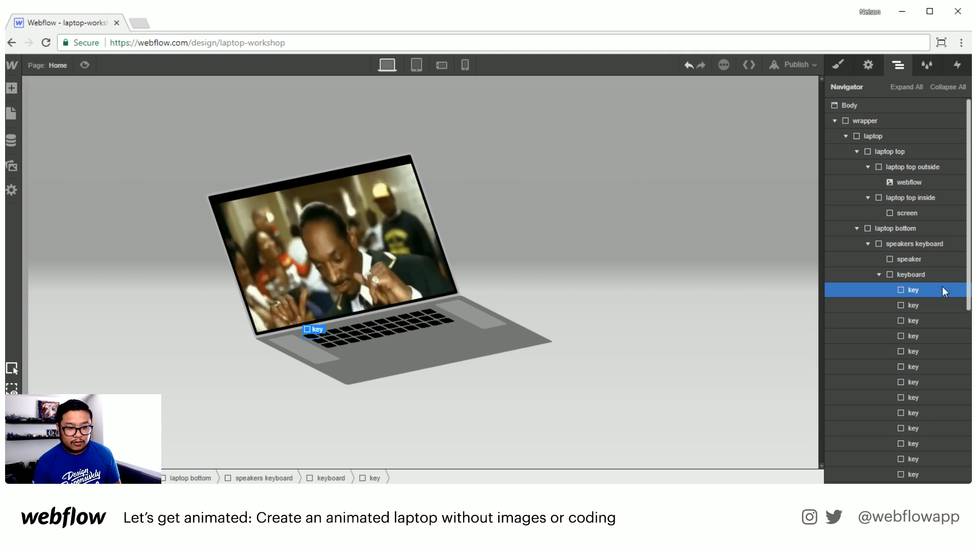
pyautogui.click(879, 274)
pyautogui.click(868, 243)
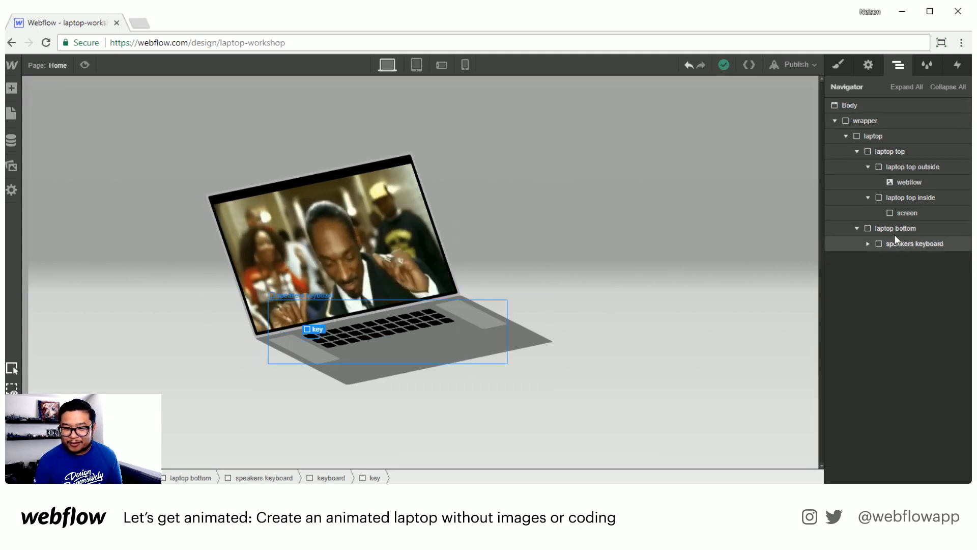
# Step: Add a div block inside the laptop bottom element and give it the new class touch pad
pyautogui.click(895, 231)
pyautogui.press('a')
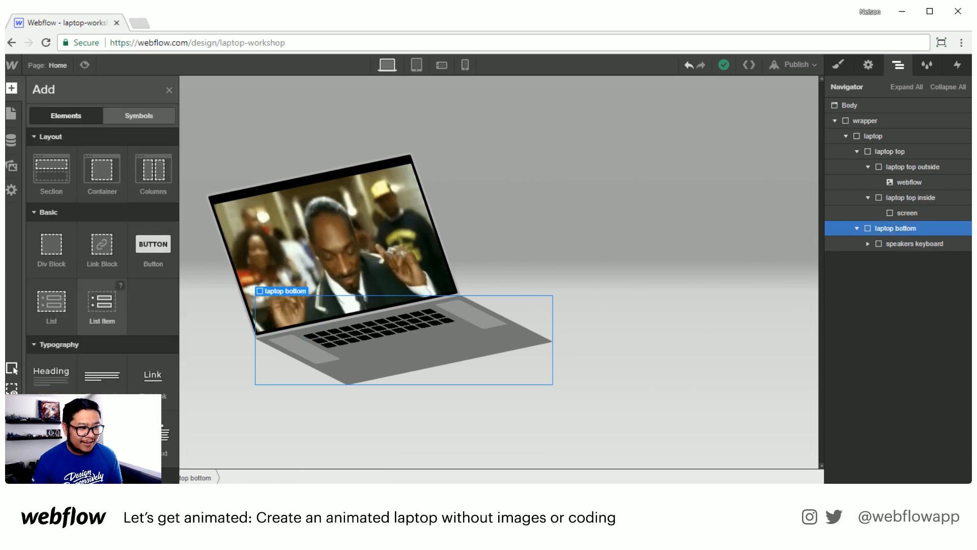
pyautogui.click(51, 245)
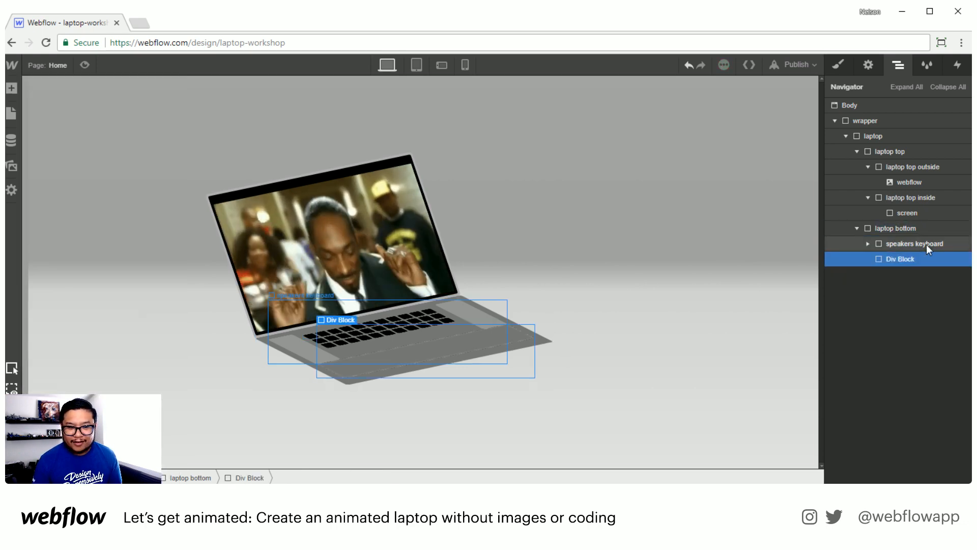
pyautogui.click(838, 65)
pyautogui.click(907, 129)
pyautogui.write('touch ')
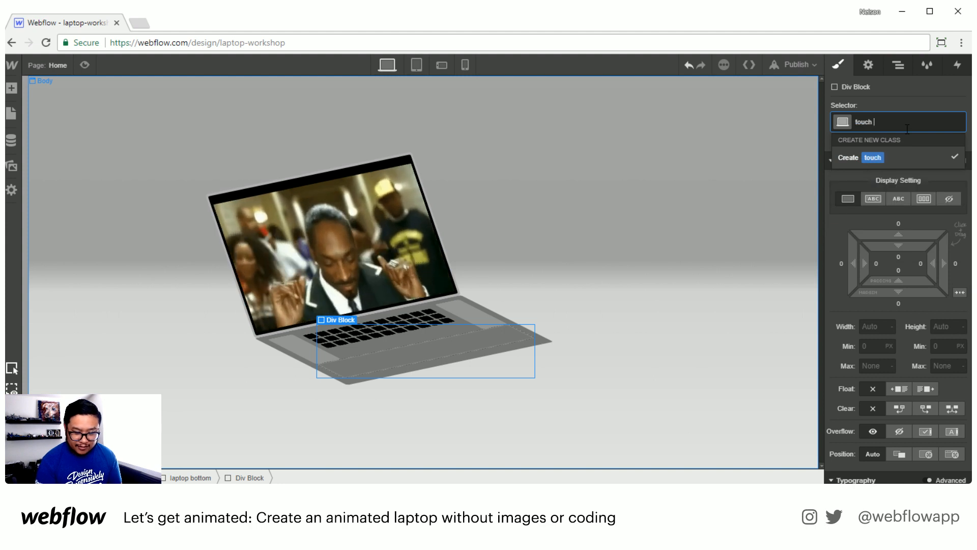
pyautogui.write('pad')
pyautogui.press('Return')
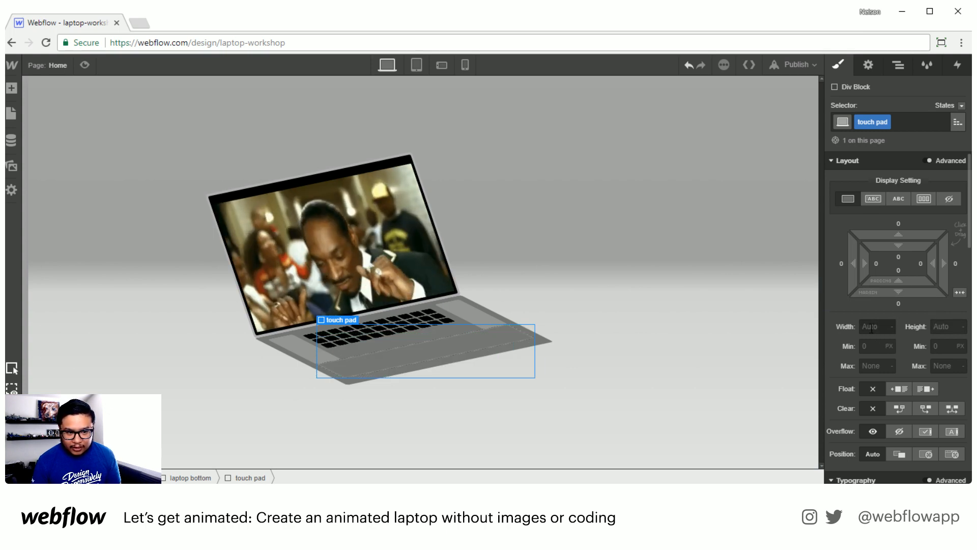
# Step: Set the touch pad's maximum width to 120 px
pyautogui.click(871, 360)
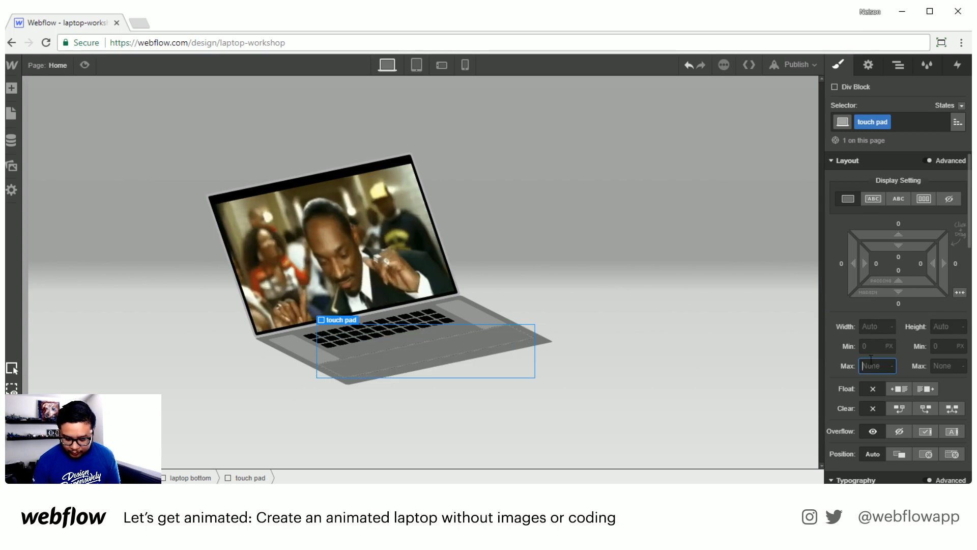
pyautogui.write('250')
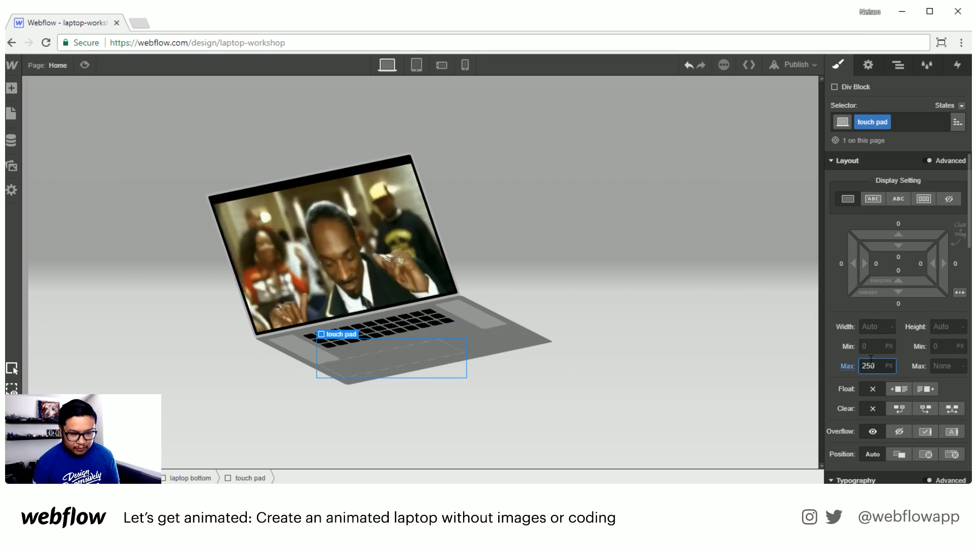
pyautogui.hotkey('shift', 'Down')
pyautogui.hotkey('shift', 'Down')
pyautogui.hotkey('shift', 'Down')
pyautogui.hotkey('shift', 'Down')
pyautogui.hotkey('shift', 'Down')
pyautogui.hotkey('shift', 'Down')
pyautogui.hotkey('shift', 'Down')
pyautogui.hotkey('shift', 'Down')
pyautogui.hotkey('shift', 'Down')
pyautogui.hotkey('shift', 'Down')
pyautogui.hotkey('shift', 'Down')
pyautogui.hotkey('shift', 'Down')
pyautogui.hotkey('shift', 'Down')
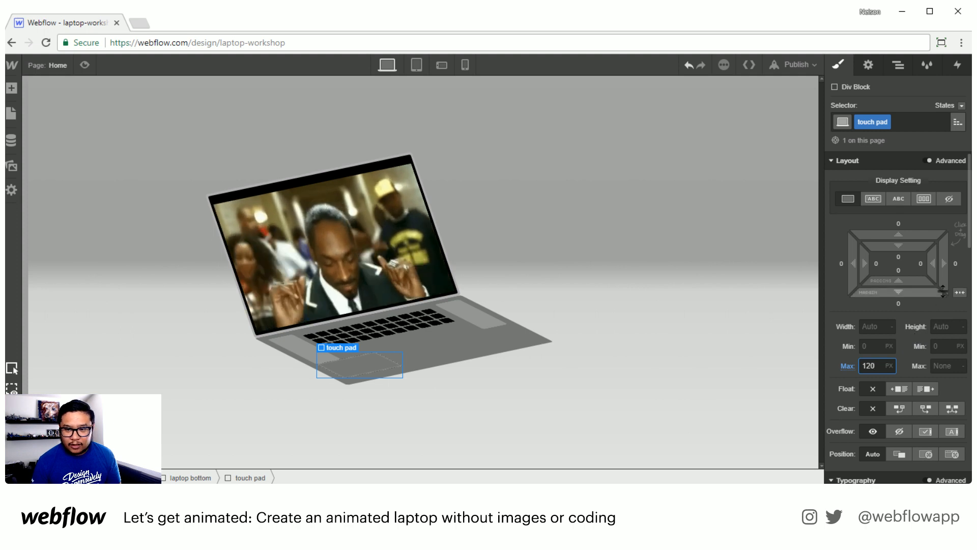
# Step: Set the touch pad's height to 25% and center it horizontally with auto side margins
pyautogui.click(942, 326)
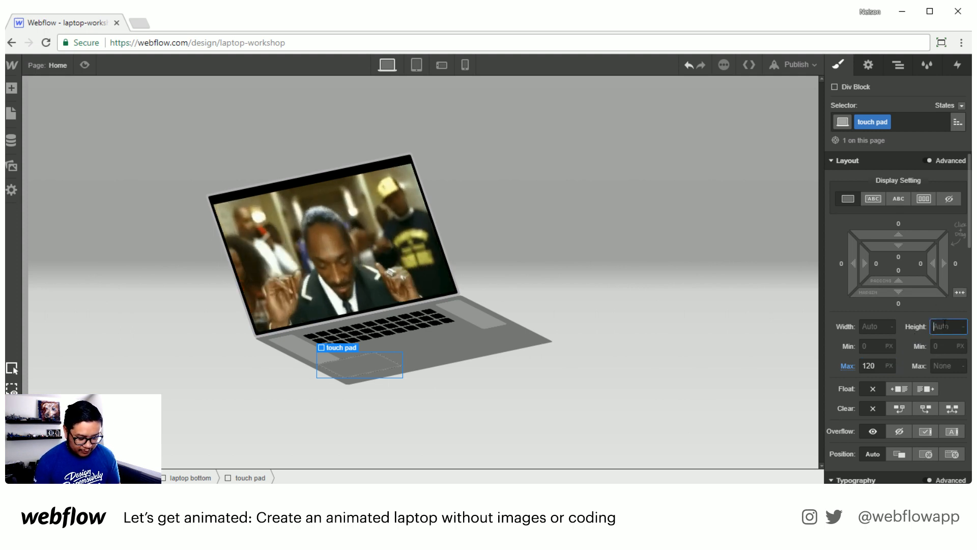
pyautogui.write('25%')
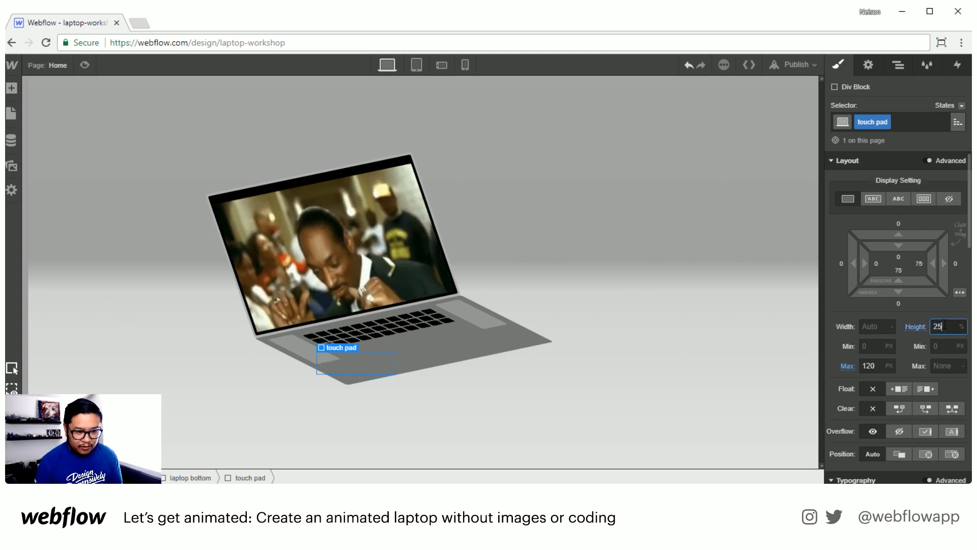
pyautogui.click(959, 294)
# Step: Set the touch pad's background color to the dark gray #616161
pyautogui.scroll(-10, 900, 415)
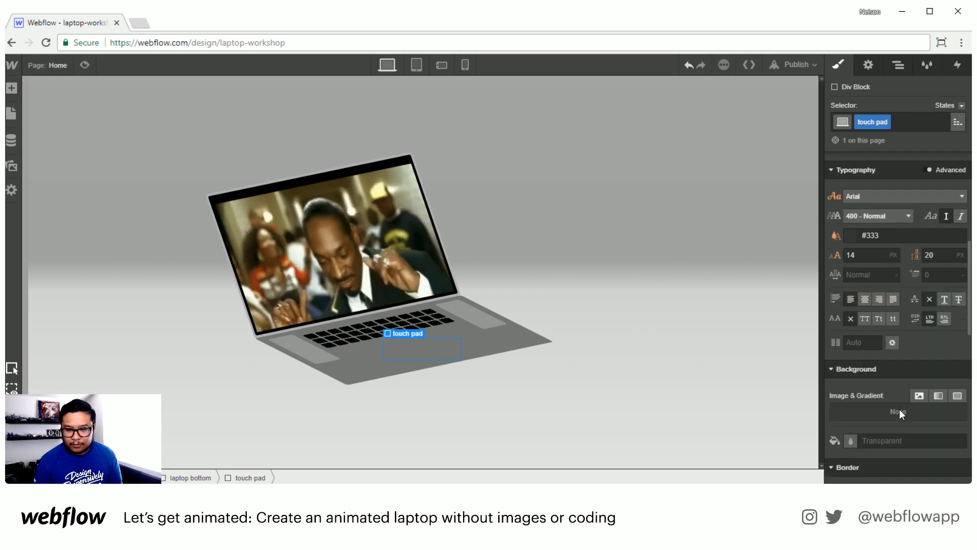
pyautogui.click(857, 320)
pyautogui.moveTo(875, 206)
pyautogui.mouseDown()
pyautogui.moveTo(837, 165)
pyautogui.moveTo(839, 194)
pyautogui.mouseUp()
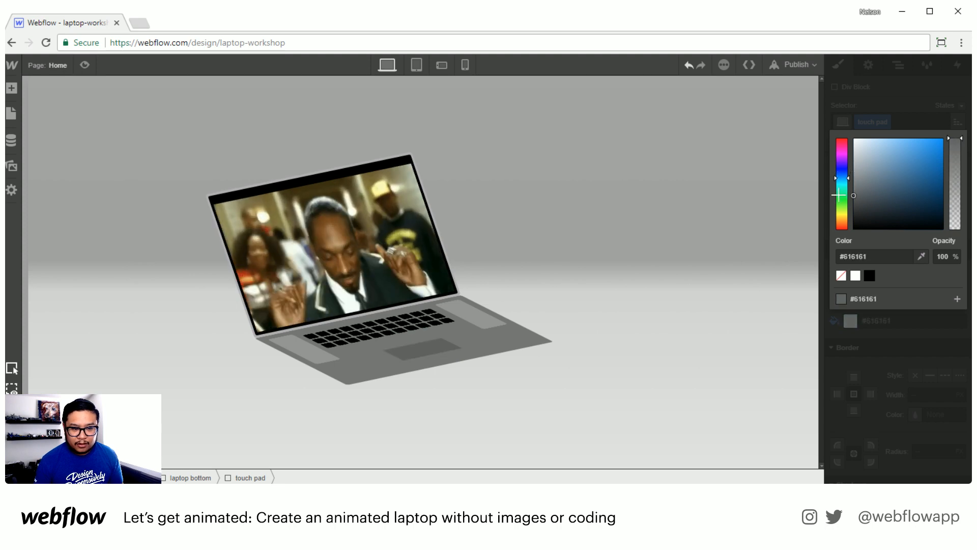
pyautogui.click(901, 112)
# Step: Round the touch pad's corners with a 10 px radius
pyautogui.scroll(-5, 908, 415)
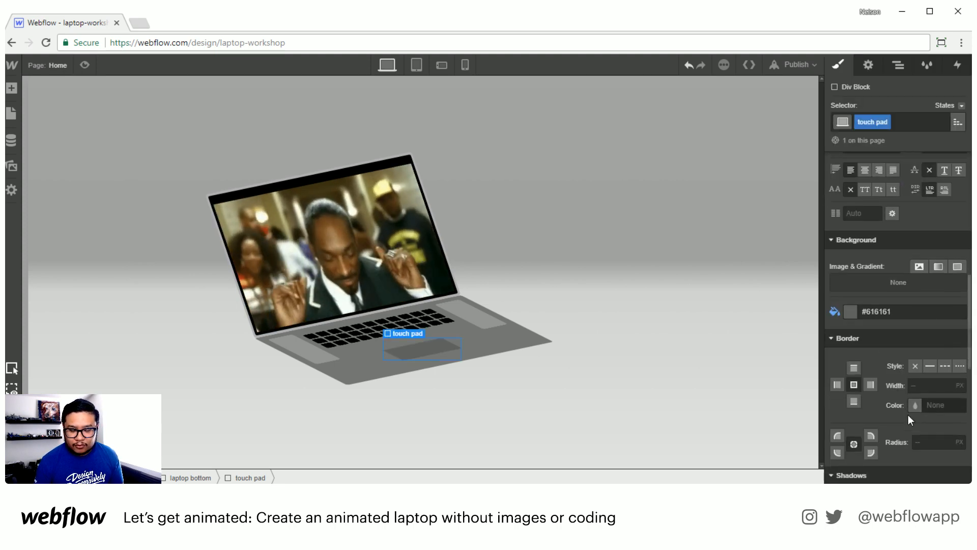
pyautogui.scroll(4, 898, 310)
pyautogui.click(931, 329)
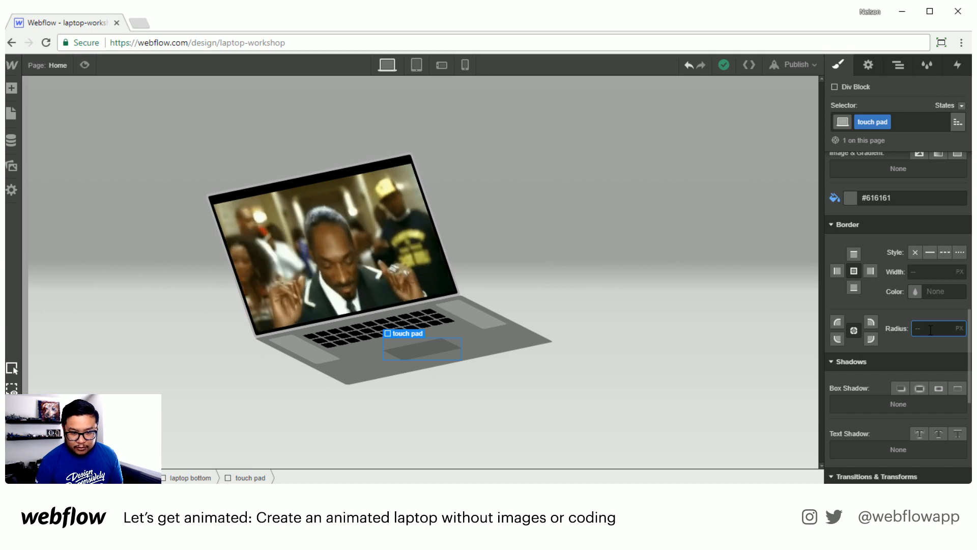
pyautogui.write('10')
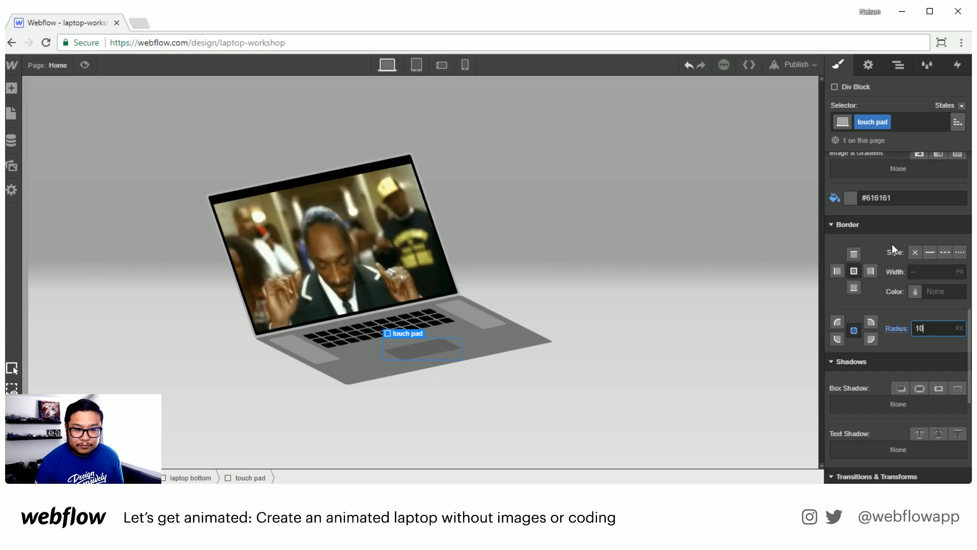
# Step: Increase the touch pad's height to 35%
pyautogui.scroll(5, 899, 289)
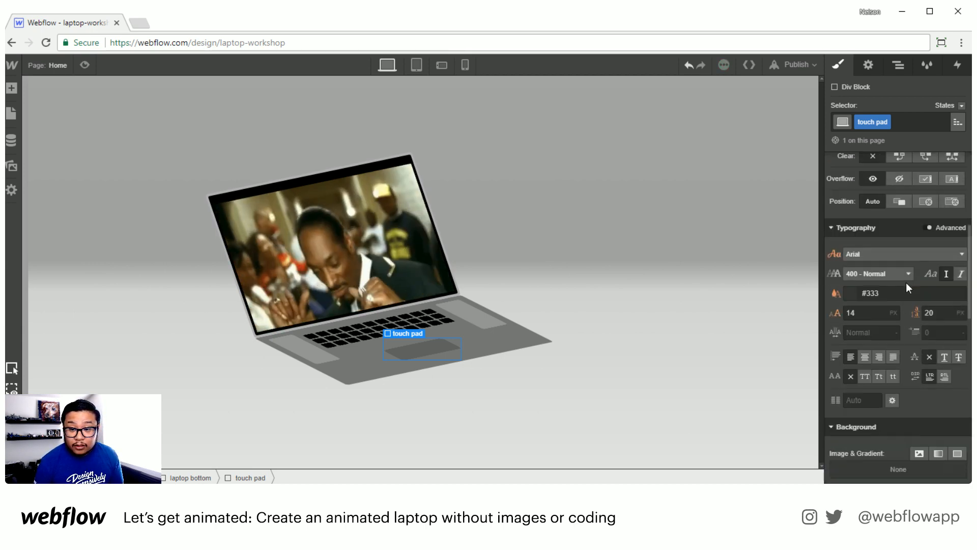
pyautogui.scroll(4, 906, 283)
pyautogui.click(948, 266)
pyautogui.hotkey('shift', 'Up')
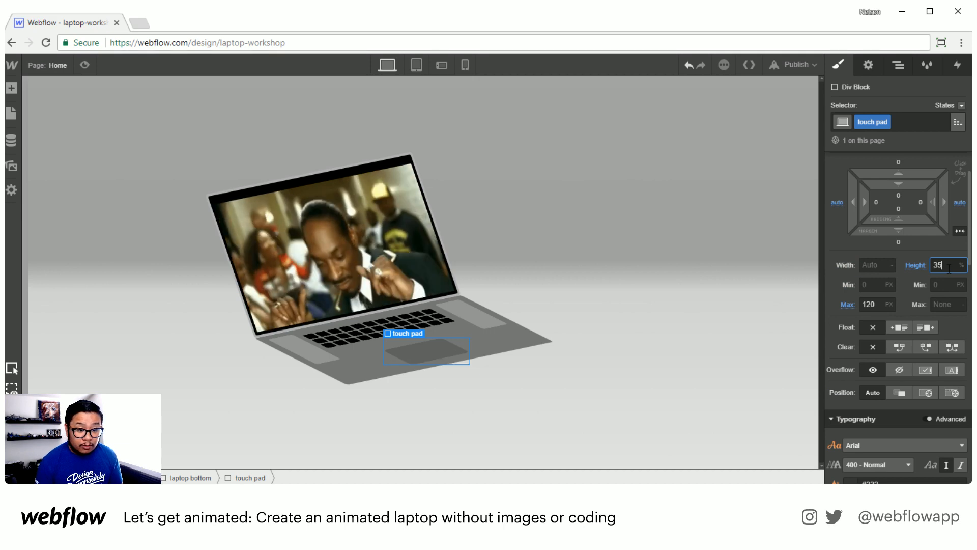
pyautogui.click(734, 321)
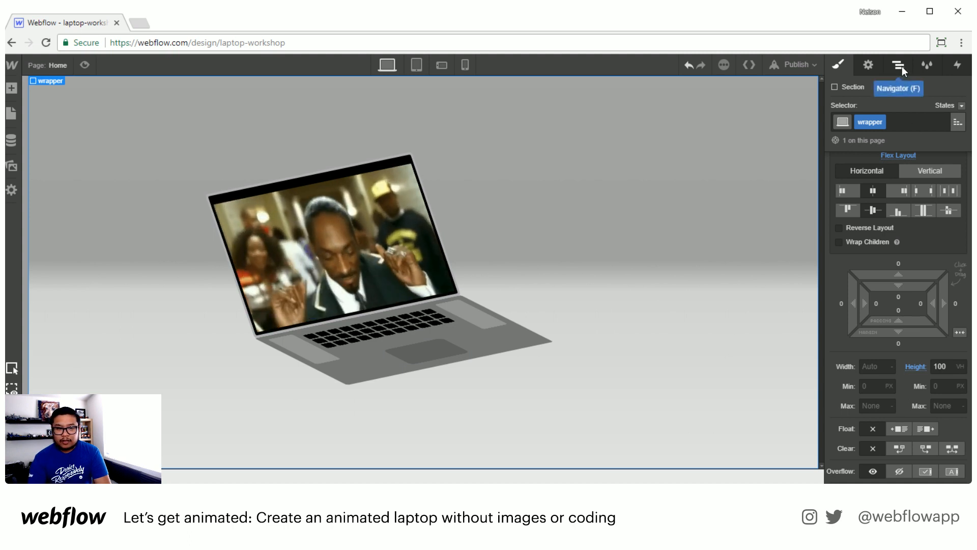
# Step: Preview the laptop page, publish it to laptop-workshop.webflow.io and open the published site
pyautogui.click(84, 68)
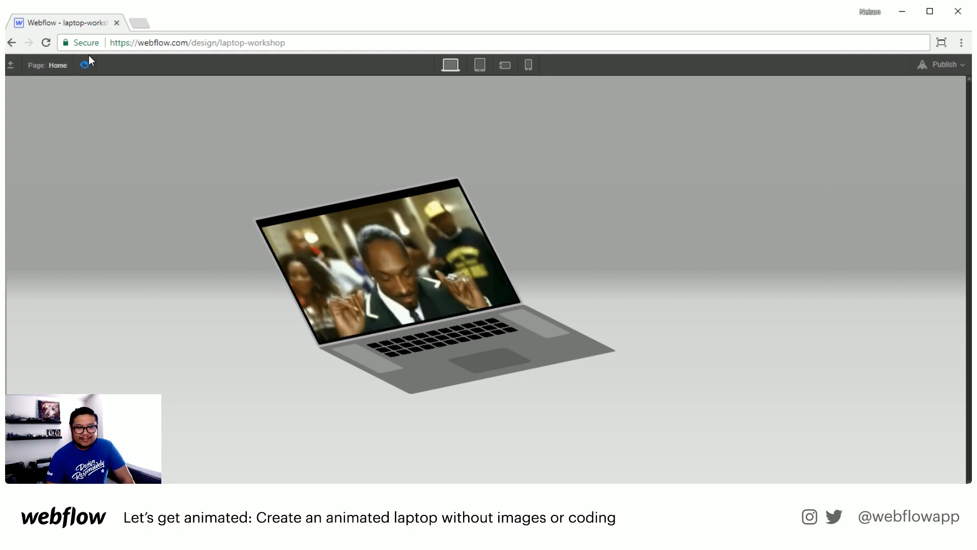
pyautogui.click(929, 66)
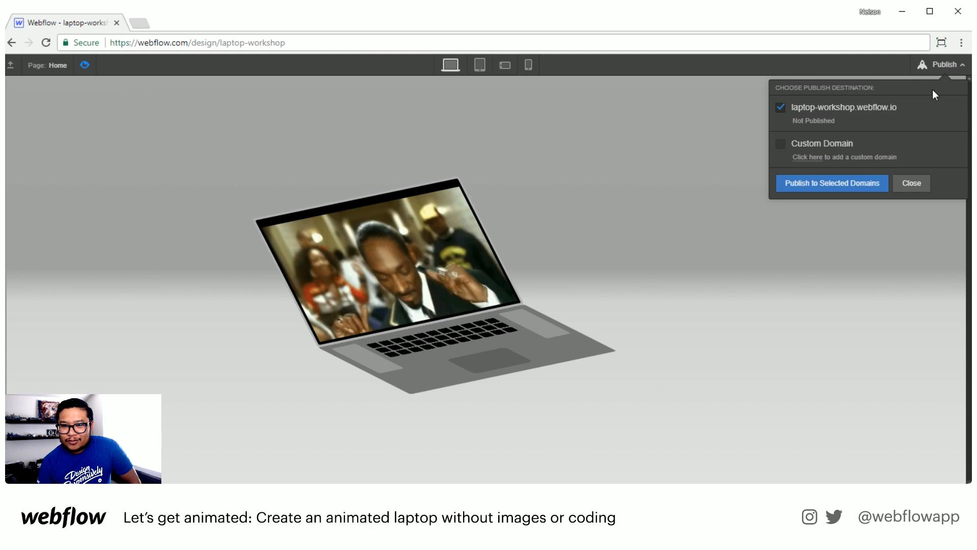
pyautogui.click(835, 181)
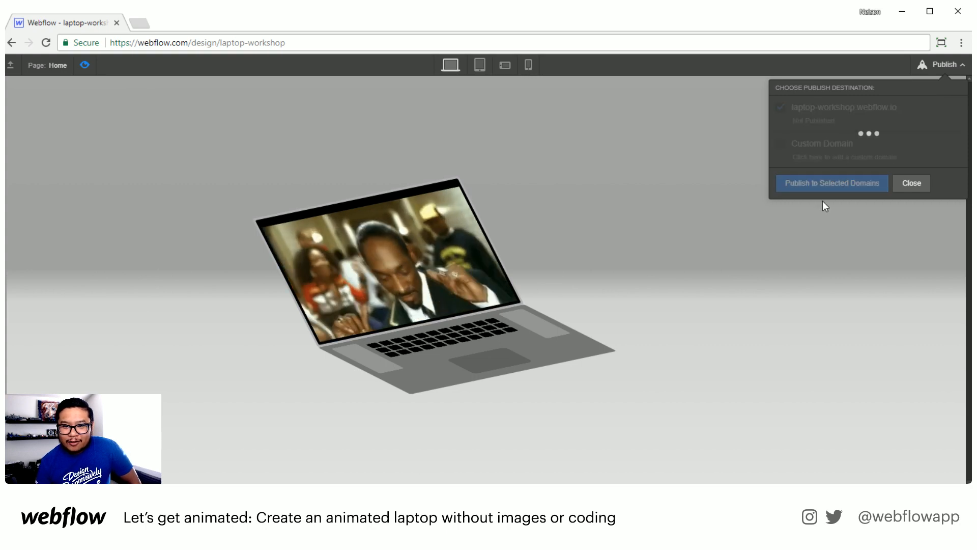
pyautogui.click(906, 108)
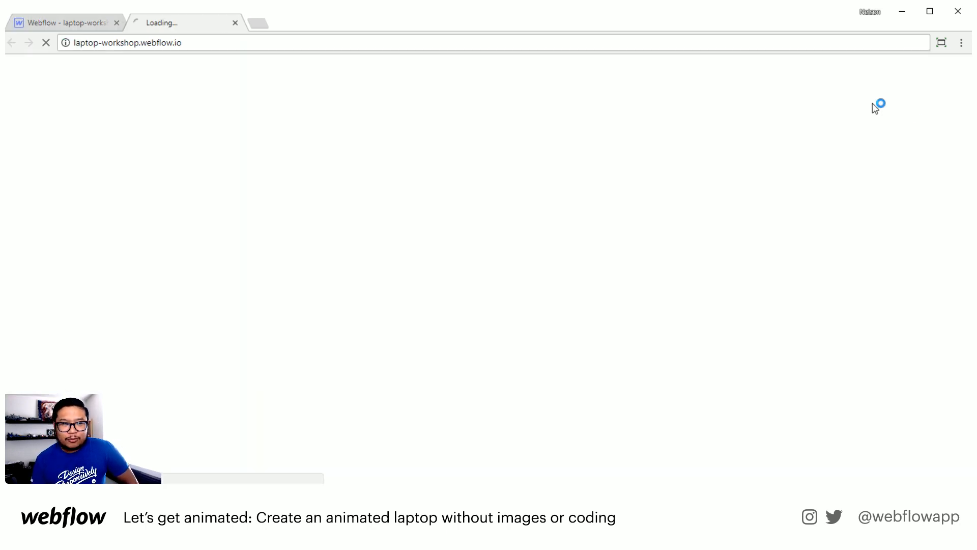
# Step: Open 85-technologies-pvt-ltd.webflow.io and look through its home page and Services section
pyautogui.click(222, 42)
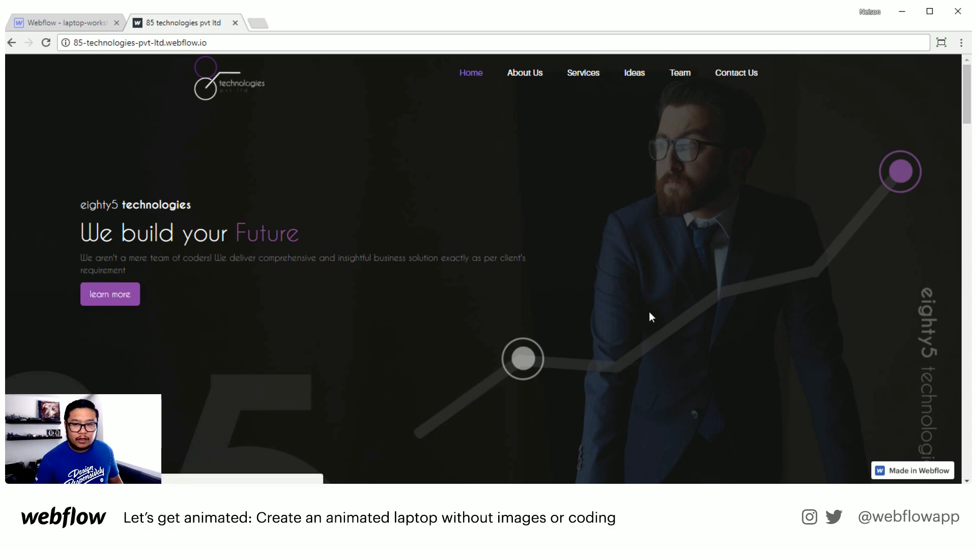
pyautogui.scroll(-2, 598, 116)
pyautogui.click(575, 76)
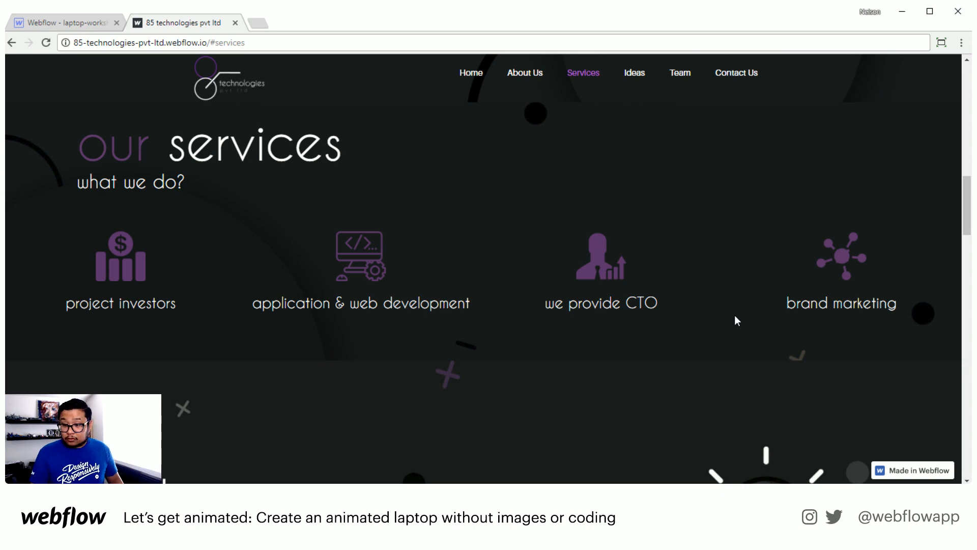
pyautogui.scroll(15, 722, 372)
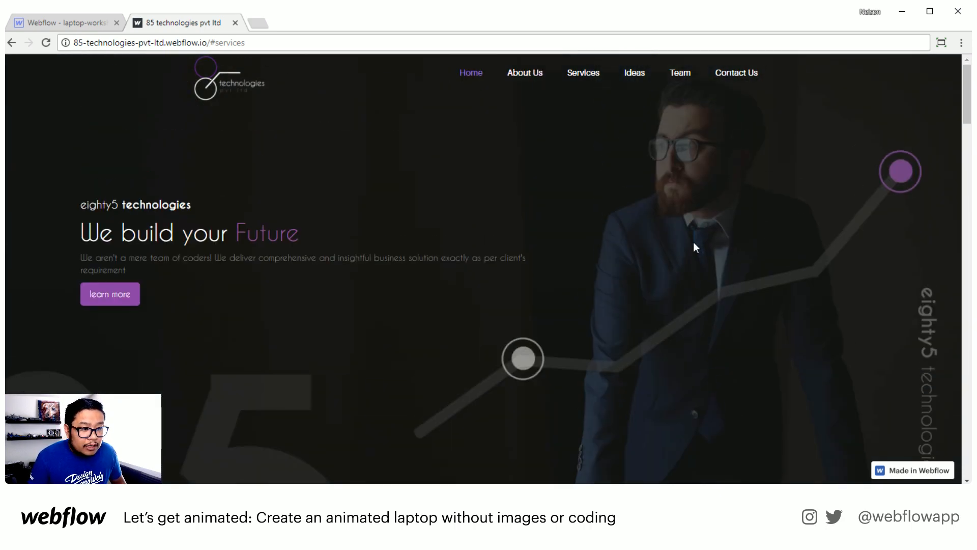
# Step: Examine the home page hero, highlighting part of its heading and the small tagline about the team of coders
pyautogui.scroll(-3, 694, 275)
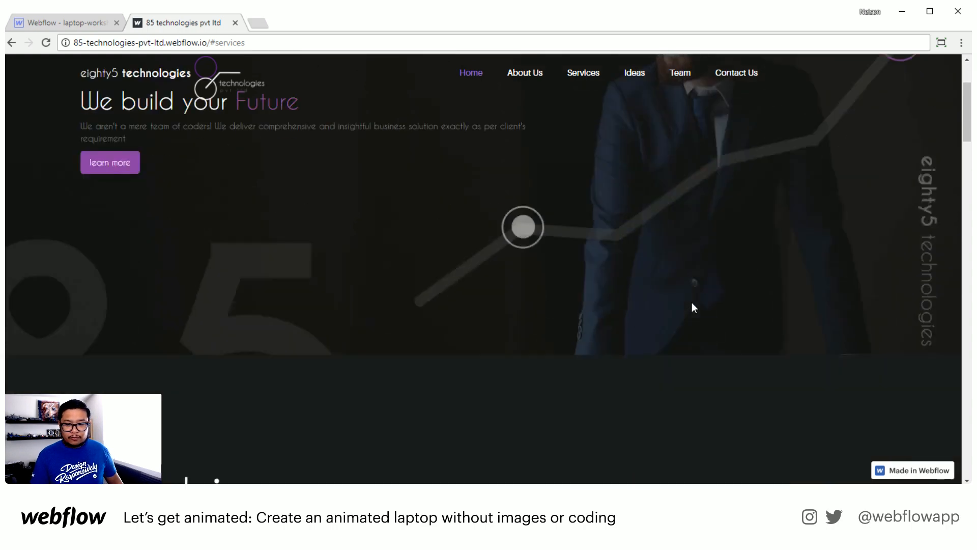
pyautogui.scroll(3, 692, 302)
pyautogui.rightClick(692, 302)
pyautogui.click(660, 197)
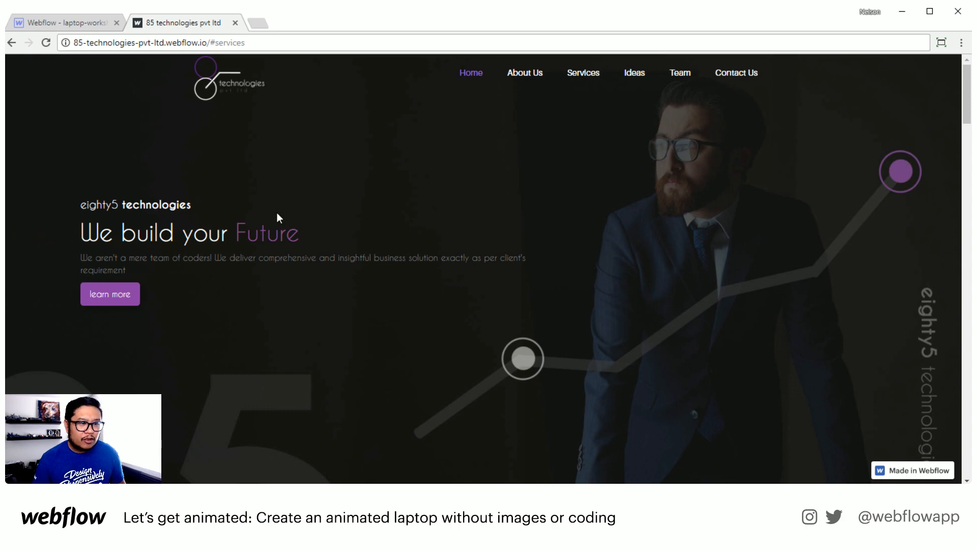
pyautogui.doubleClick(300, 237)
pyautogui.click(310, 156)
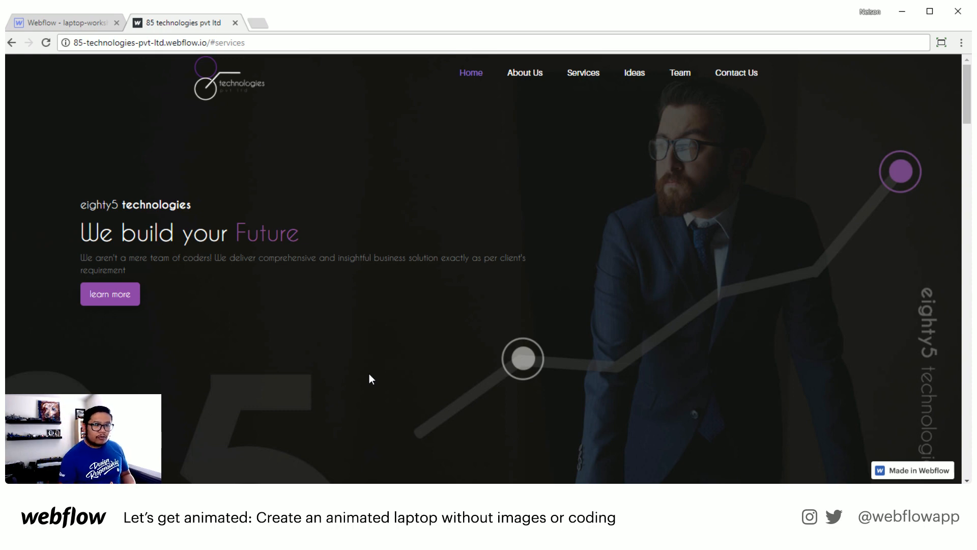
pyautogui.moveTo(383, 258); pyautogui.dragTo(127, 258)
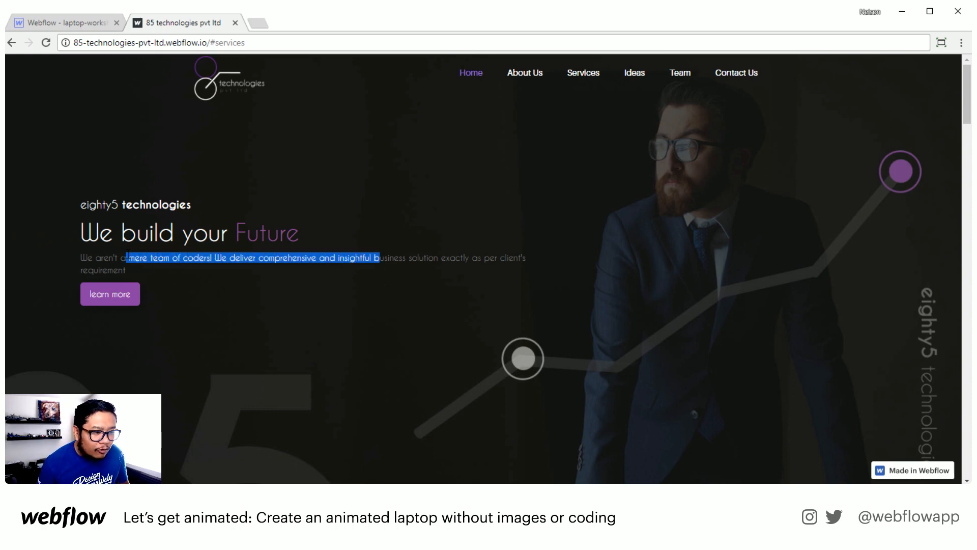
pyautogui.click(377, 280)
# Step: Examine the Services section, highlighting the "application & web development" label and checking its icon
pyautogui.scroll(-15, 380, 307)
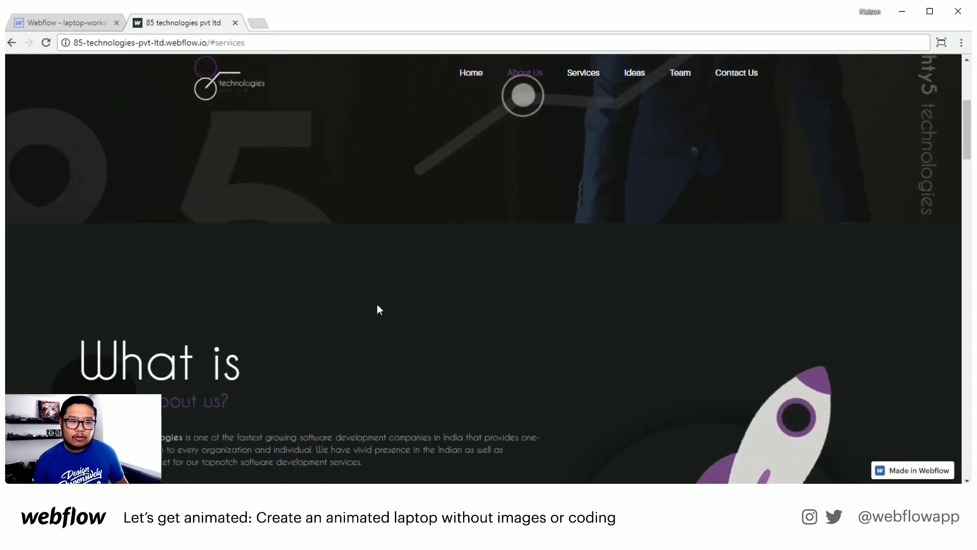
pyautogui.scroll(-3, 376, 303)
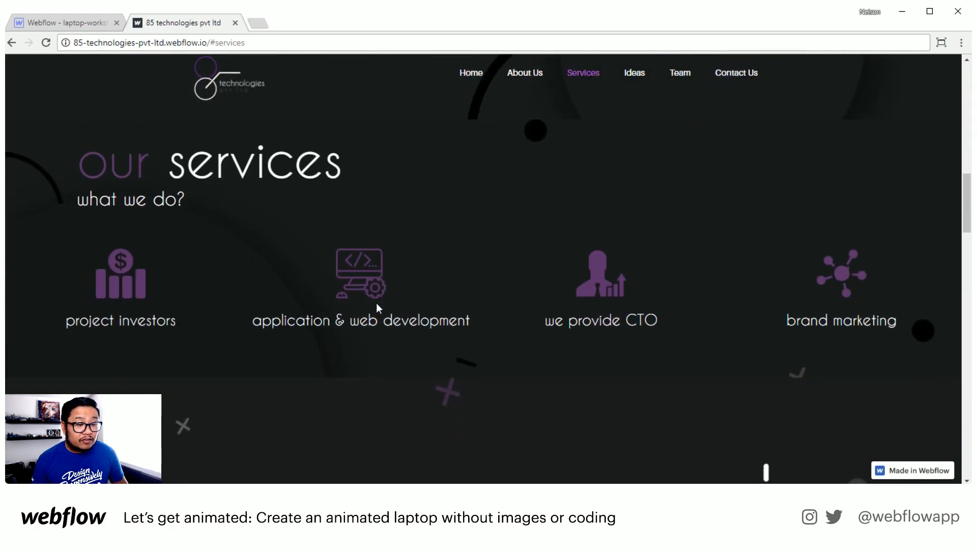
pyautogui.scroll(7, 376, 303)
pyautogui.scroll(-6, 376, 304)
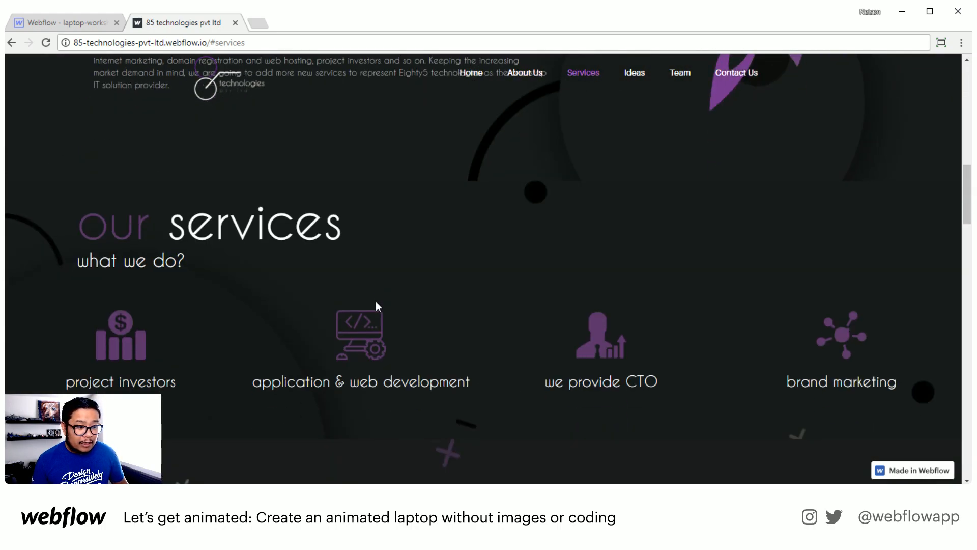
pyautogui.moveTo(471, 331); pyautogui.dragTo(248, 332)
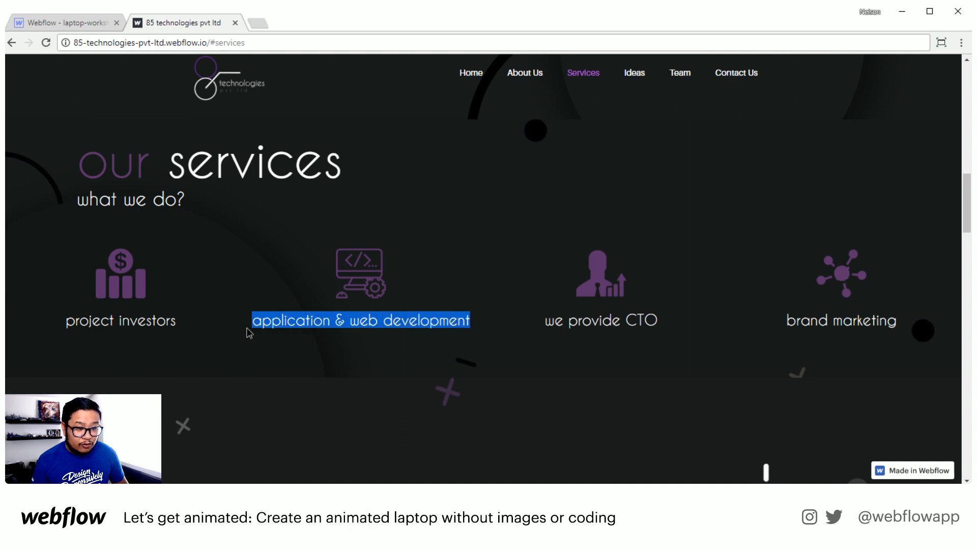
pyautogui.click(437, 352)
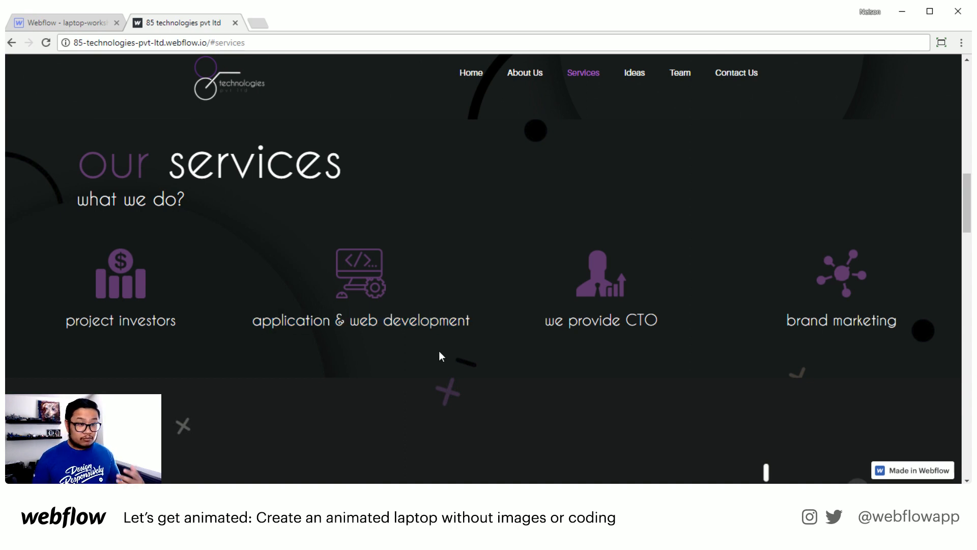
pyautogui.moveTo(362, 260)
pyautogui.mouseDown()
pyautogui.moveTo(439, 239)
pyautogui.moveTo(351, 275)
pyautogui.mouseUp()
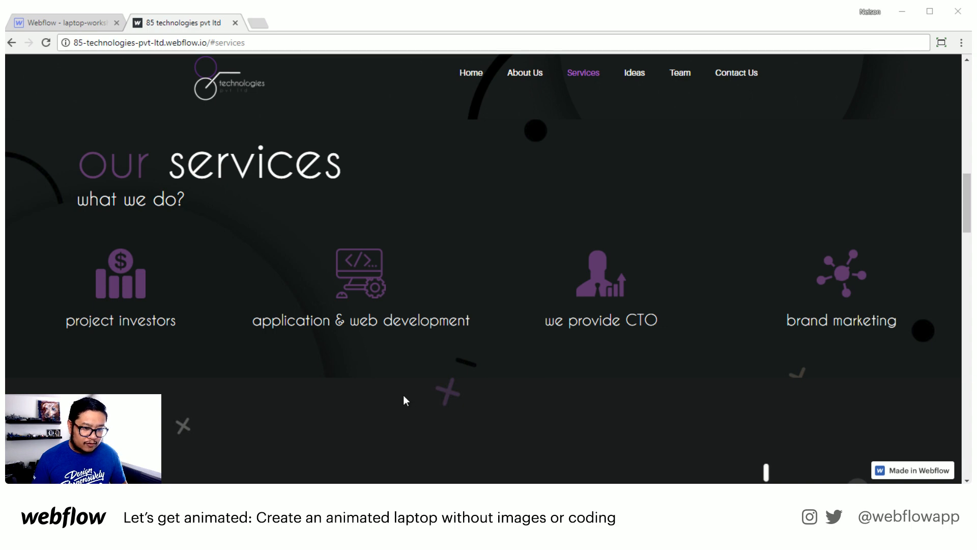
# Step: Compare the Services section with the Ventures section below, and return past About Us to the hero
pyautogui.scroll(-1, 404, 397)
pyautogui.scroll(4, 400, 389)
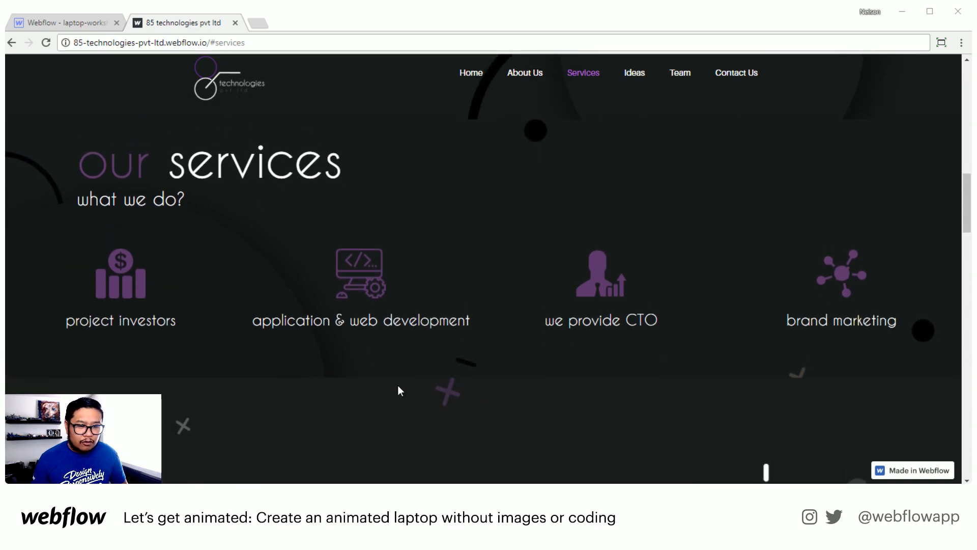
pyautogui.scroll(-4, 398, 387)
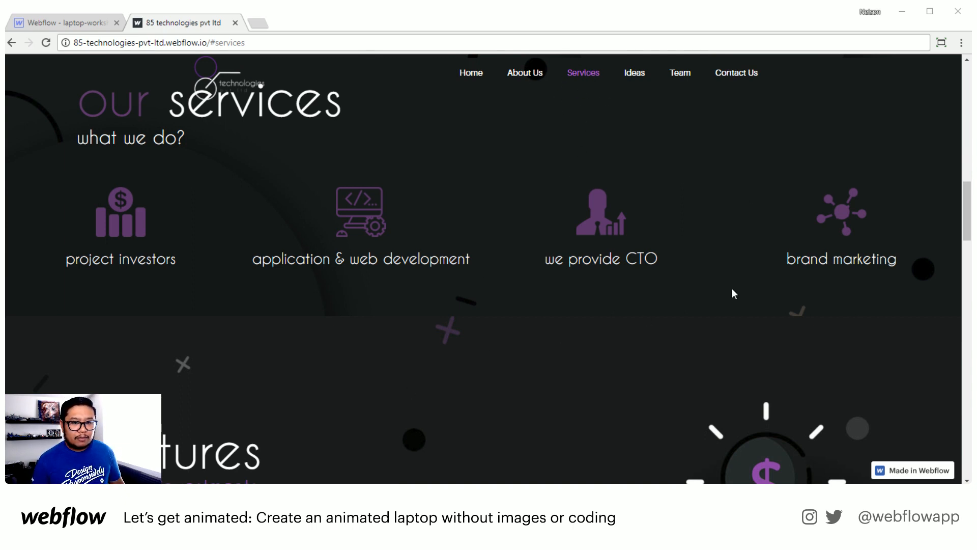
pyautogui.scroll(-4, 468, 414)
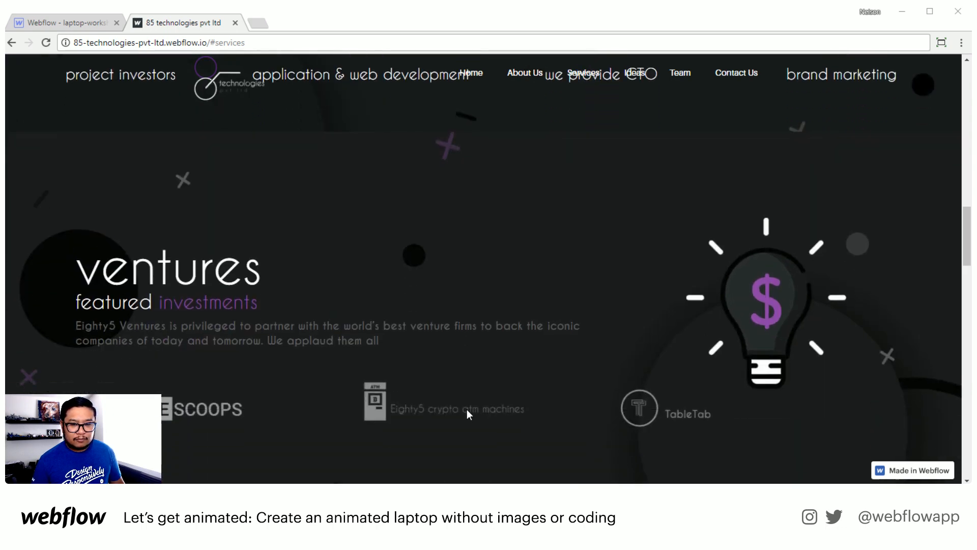
pyautogui.scroll(3, 774, 336)
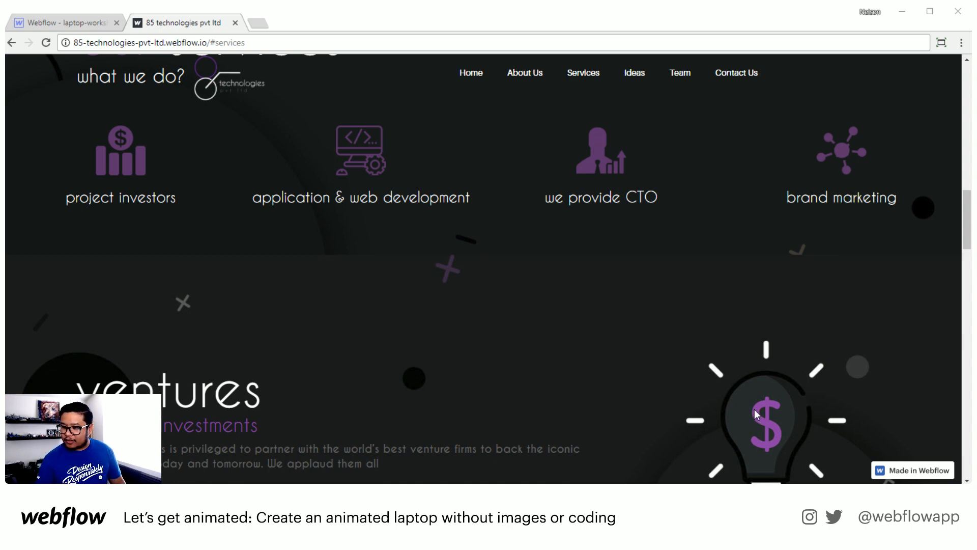
pyautogui.scroll(10, 551, 406)
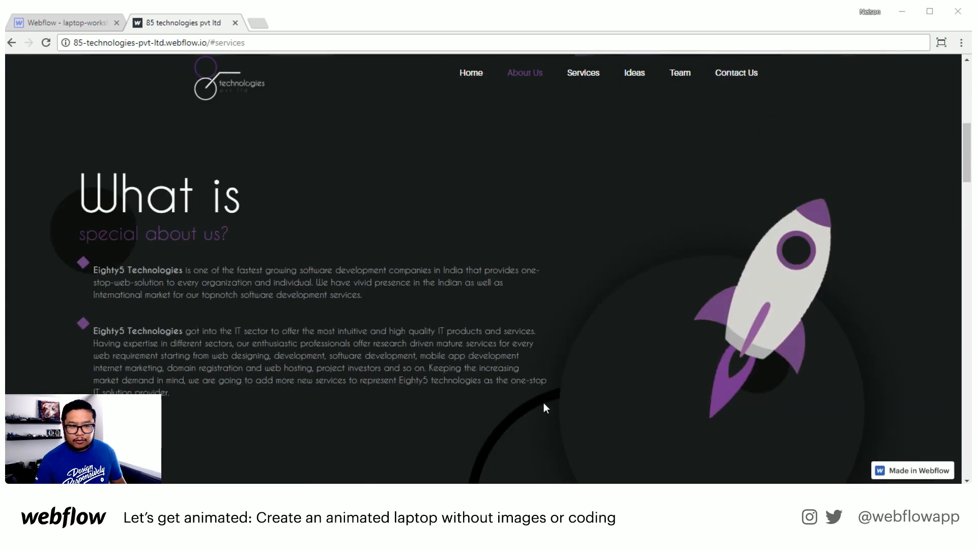
pyautogui.scroll(3, 533, 389)
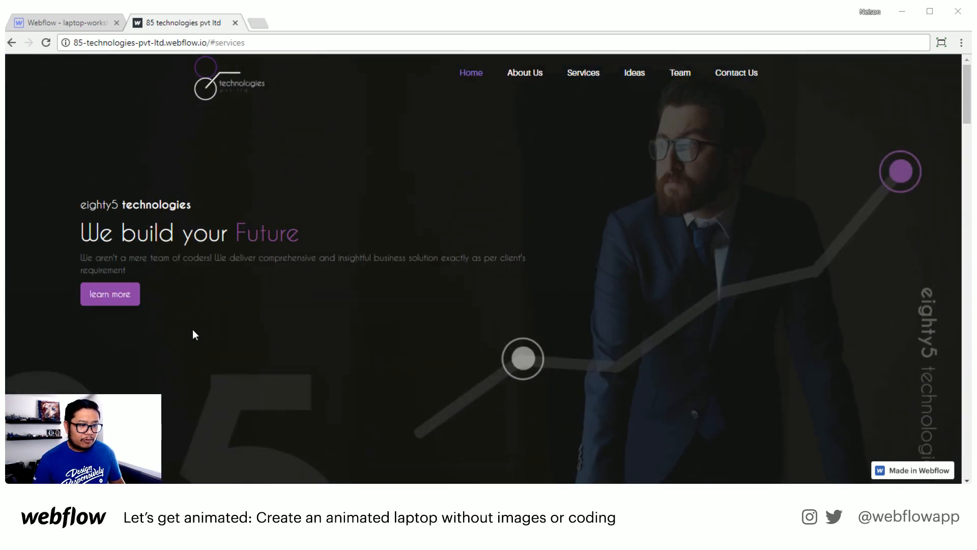
# Step: Check the legibility of the hero tagline and the second About Us paragraph by highlighting parts of their text
pyautogui.moveTo(463, 260); pyautogui.dragTo(150, 257)
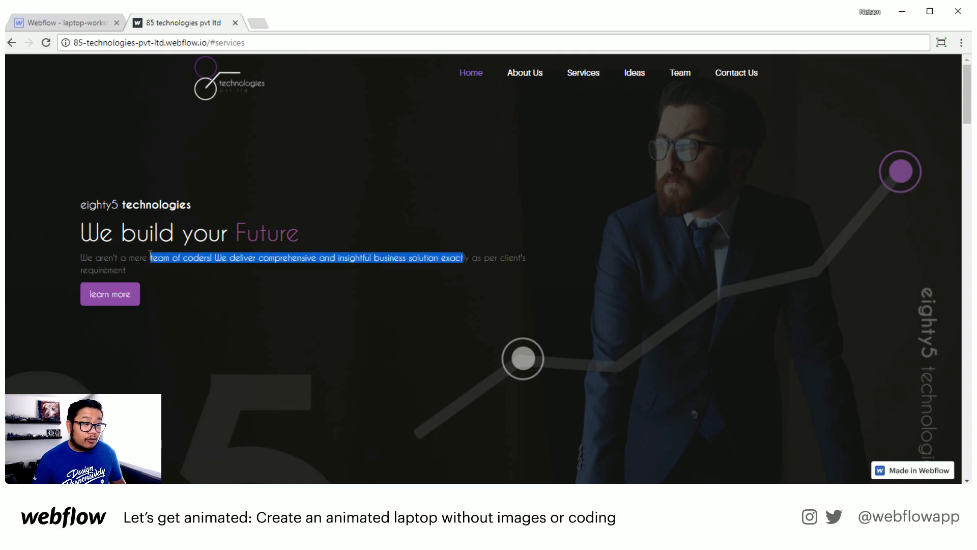
pyautogui.click(150, 257)
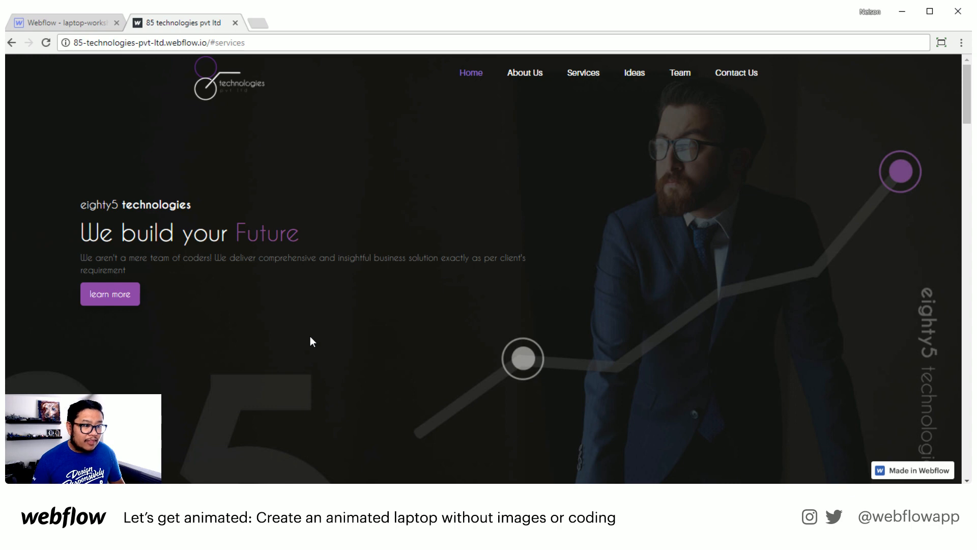
pyautogui.scroll(-1, 310, 336)
pyautogui.moveTo(336, 197); pyautogui.dragTo(117, 196)
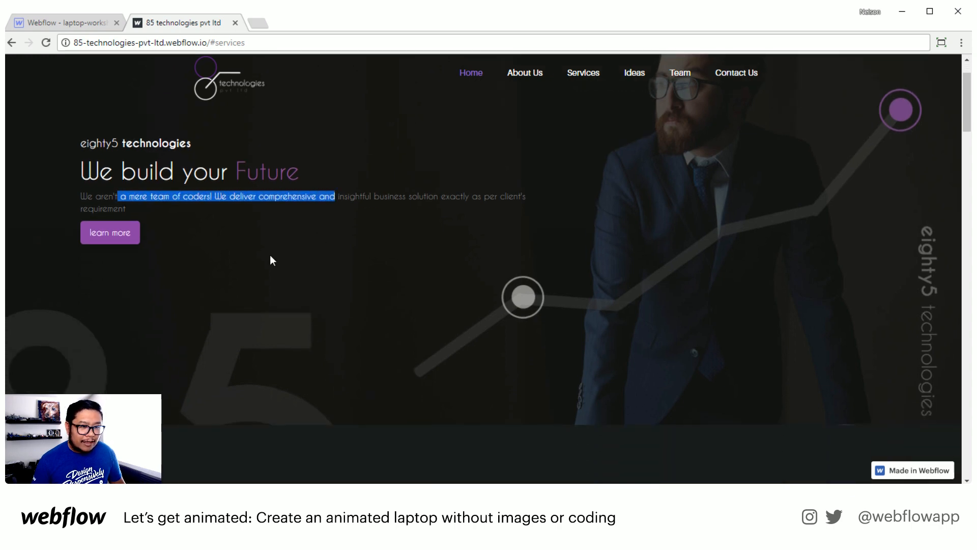
pyautogui.scroll(-6, 280, 306)
pyautogui.moveTo(359, 430); pyautogui.dragTo(312, 407)
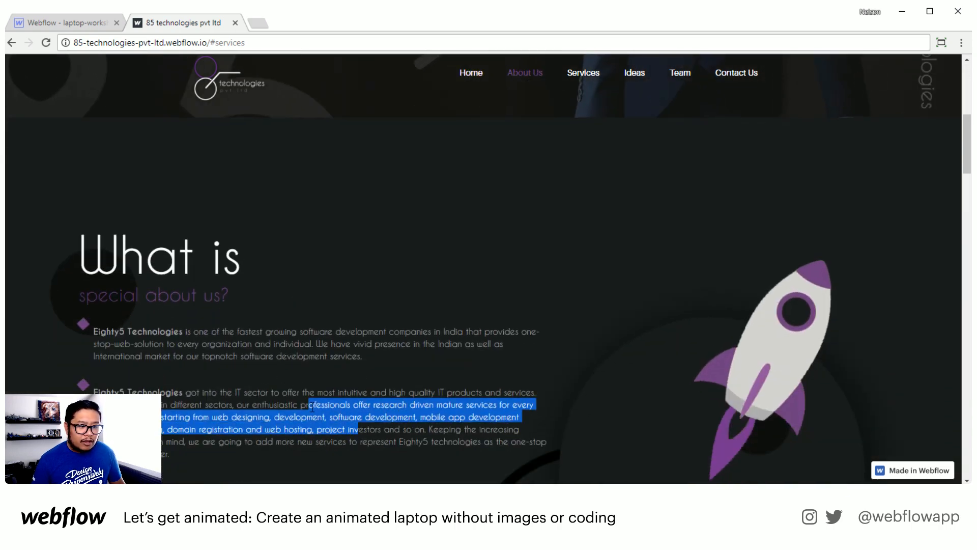
pyautogui.click(250, 422)
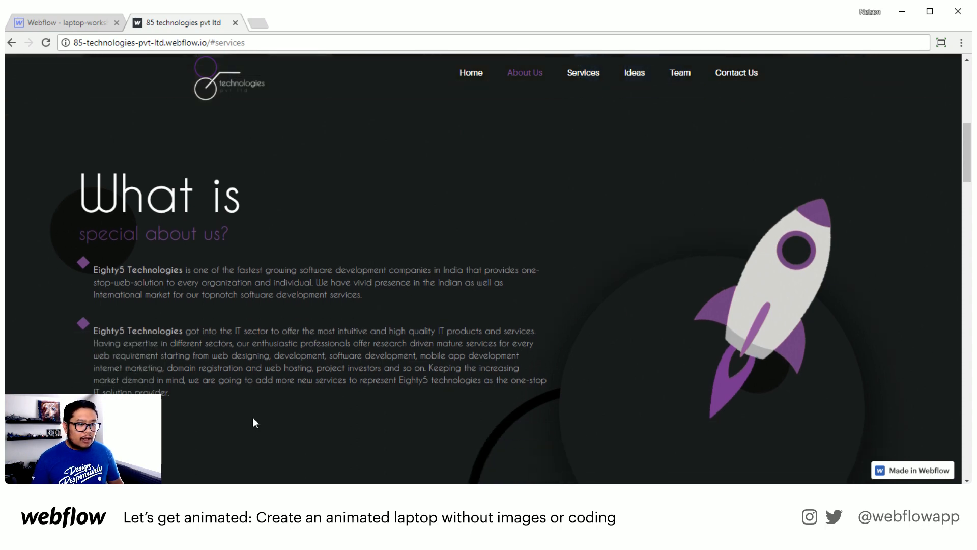
# Step: Look through the Ventures, startup pitch and Team sections, highlighting the UI/UX designer's name, down to the contact form and footer
pyautogui.scroll(-5, 253, 418)
pyautogui.scroll(-8, 253, 418)
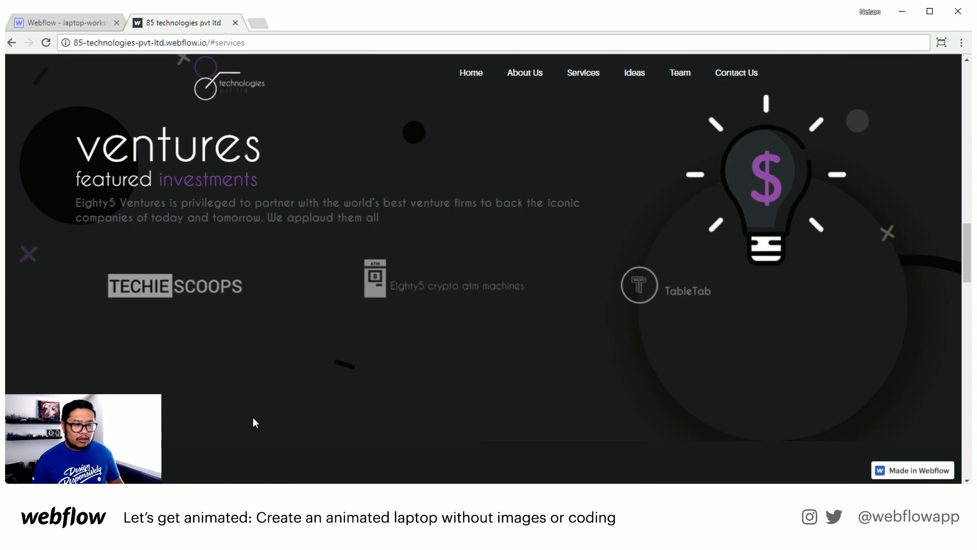
pyautogui.scroll(-3, 253, 417)
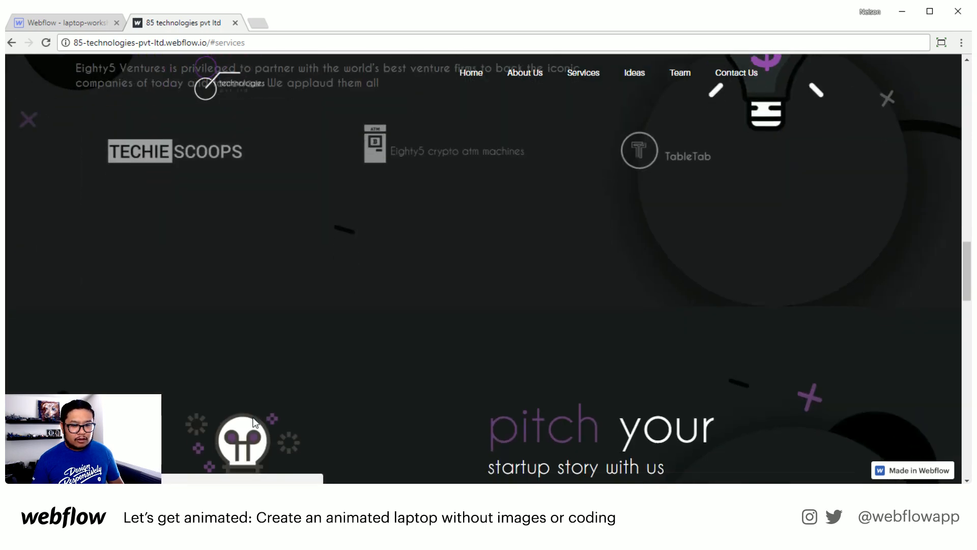
pyautogui.scroll(-10, 253, 422)
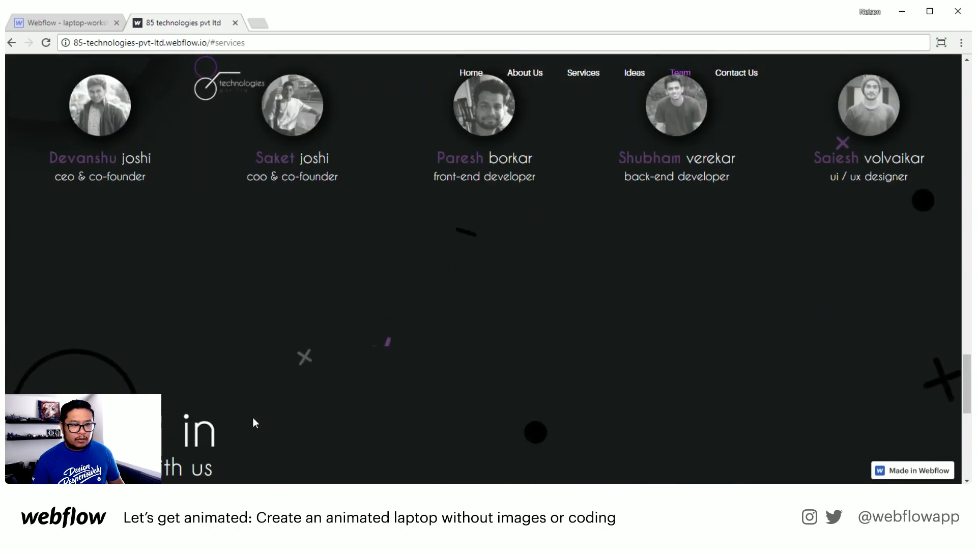
pyautogui.scroll(5, 252, 417)
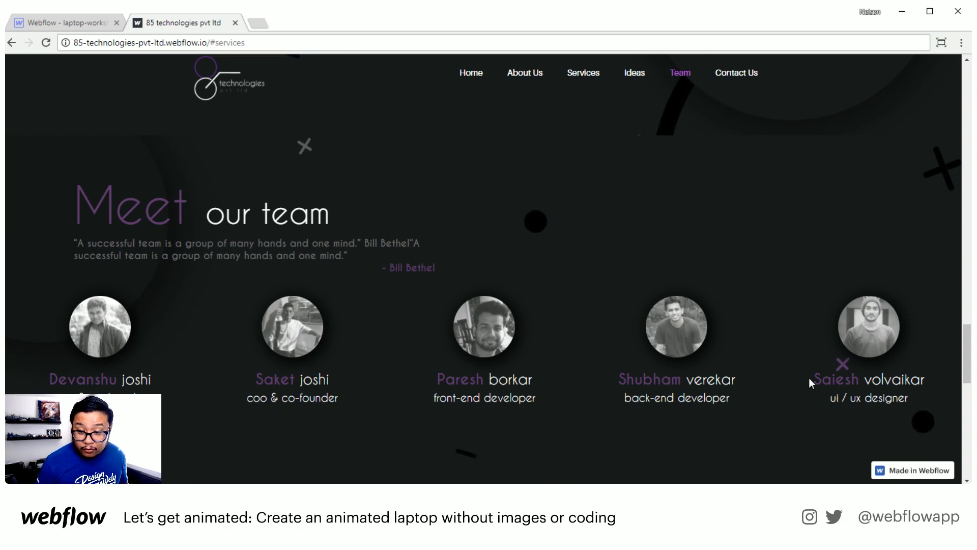
pyautogui.moveTo(811, 383); pyautogui.dragTo(952, 388)
pyautogui.click(856, 309)
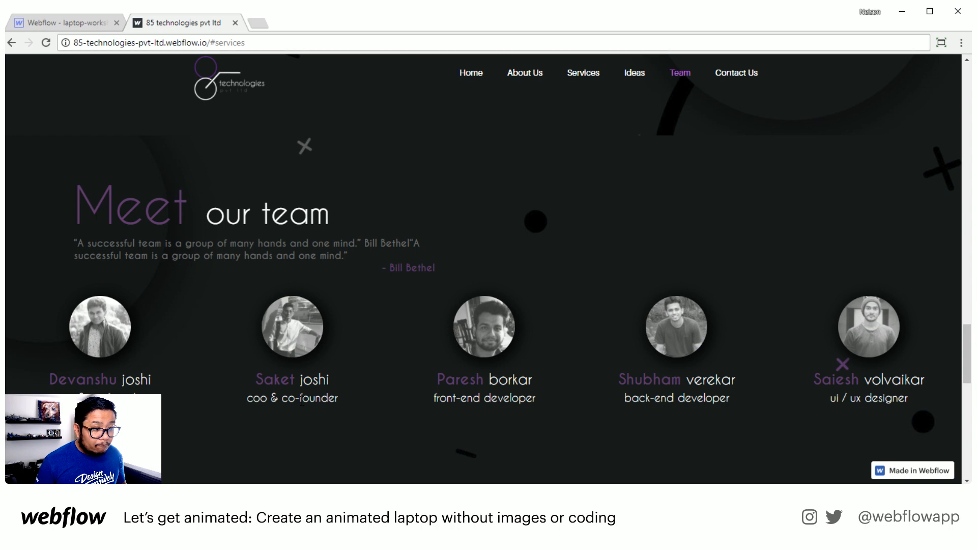
pyautogui.scroll(-6, 301, 401)
pyautogui.scroll(-5, 301, 402)
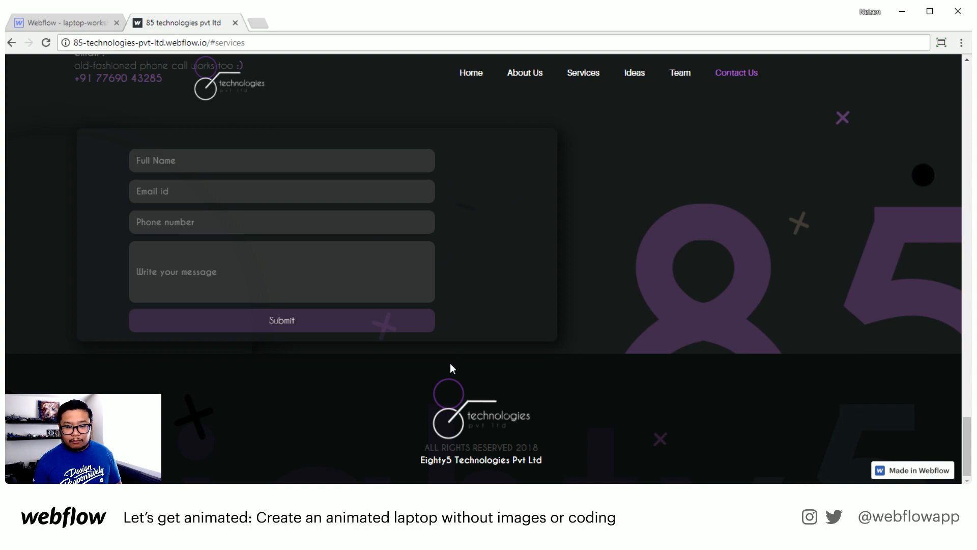
# Step: Review the page's overall flow across the Services, Ventures, Team and Contact sections, ending back at the hero
pyautogui.scroll(20, 450, 359)
pyautogui.scroll(-15, 444, 347)
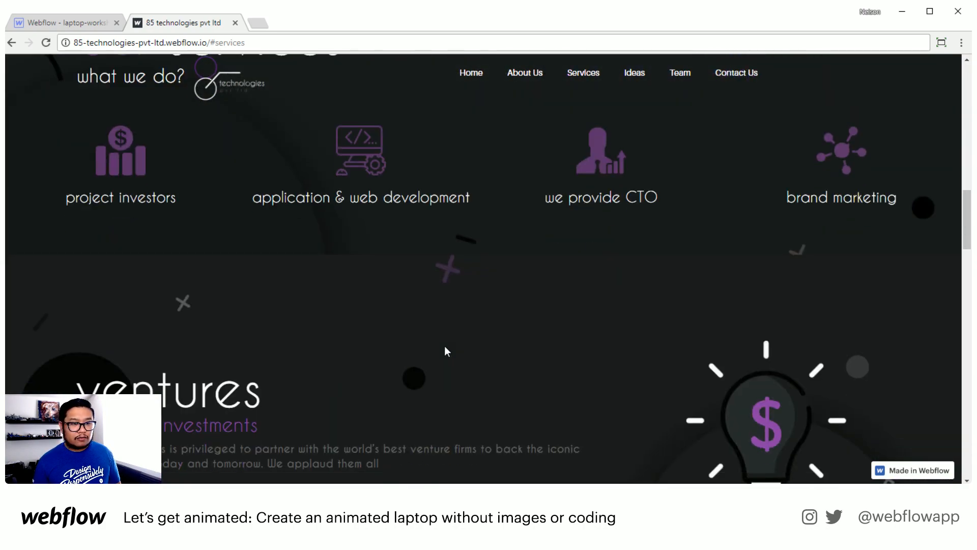
pyautogui.scroll(2, 445, 345)
pyautogui.scroll(-2, 444, 346)
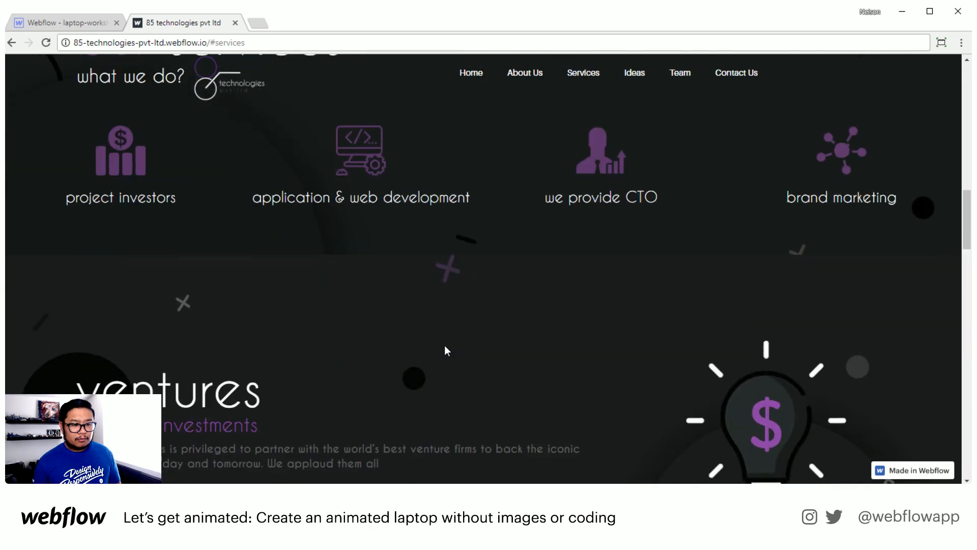
pyautogui.scroll(2, 444, 345)
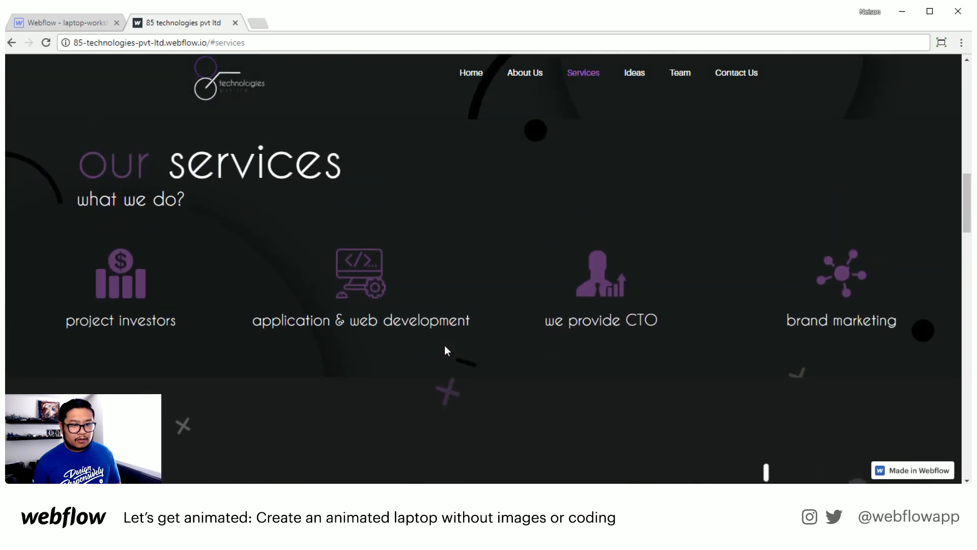
pyautogui.scroll(-4, 444, 346)
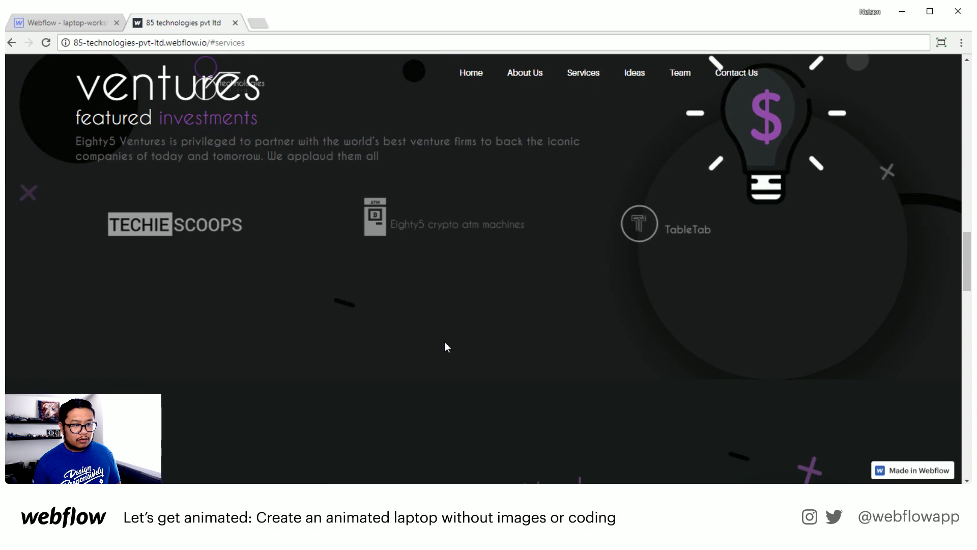
pyautogui.scroll(-3, 444, 347)
pyautogui.scroll(-10, 444, 342)
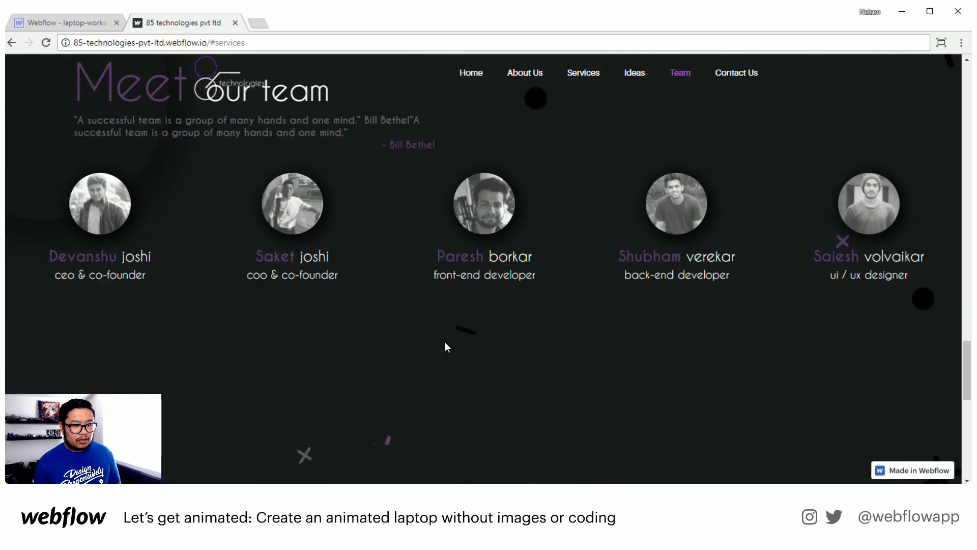
pyautogui.scroll(8, 445, 343)
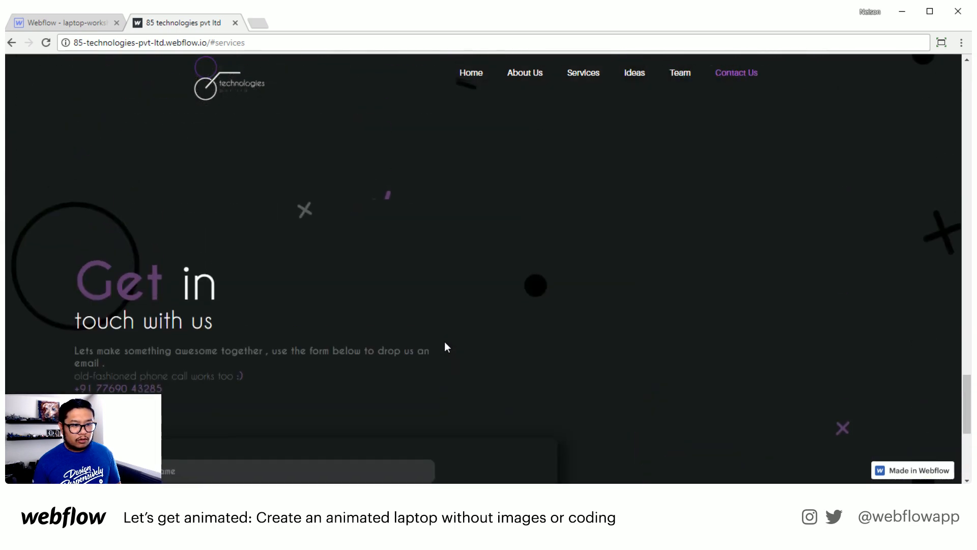
pyautogui.scroll(8, 444, 347)
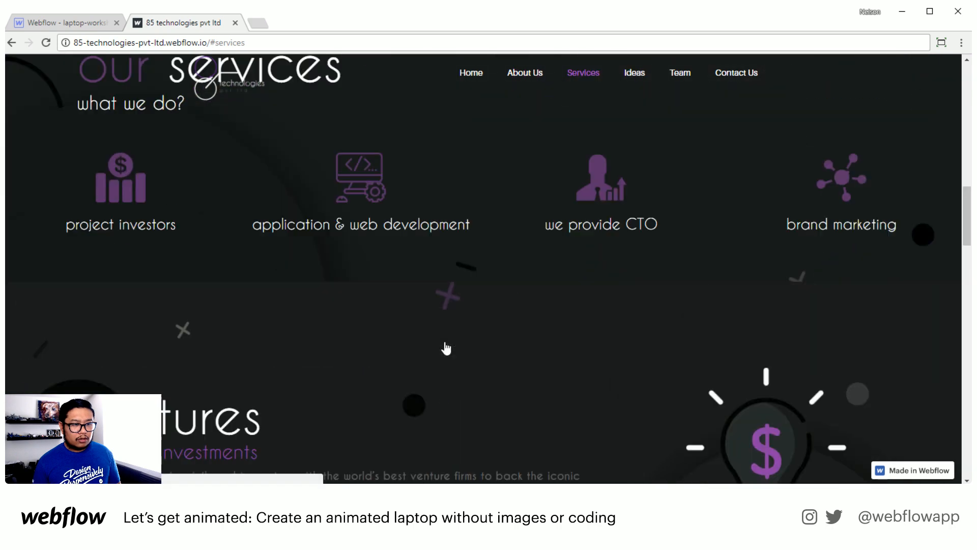
pyautogui.scroll(5, 445, 347)
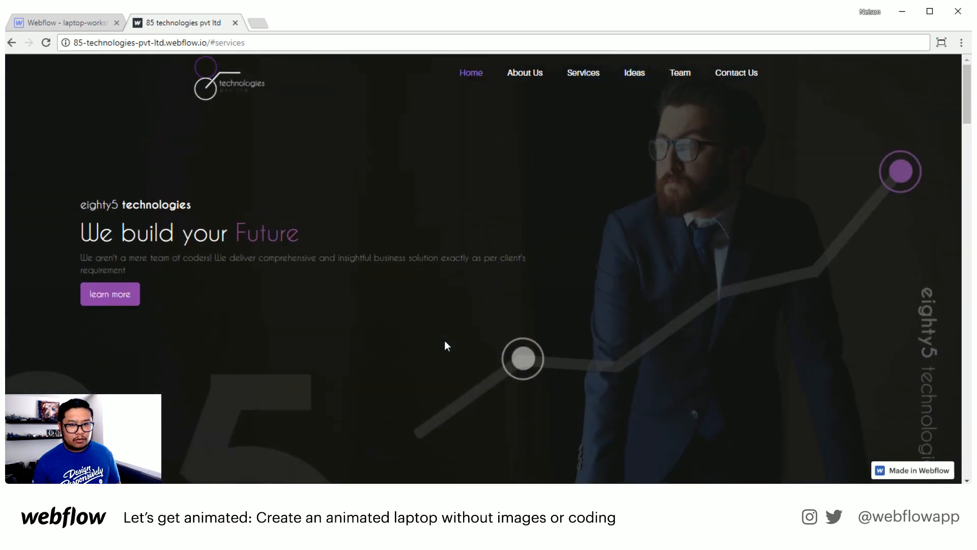
pyautogui.click(574, 75)
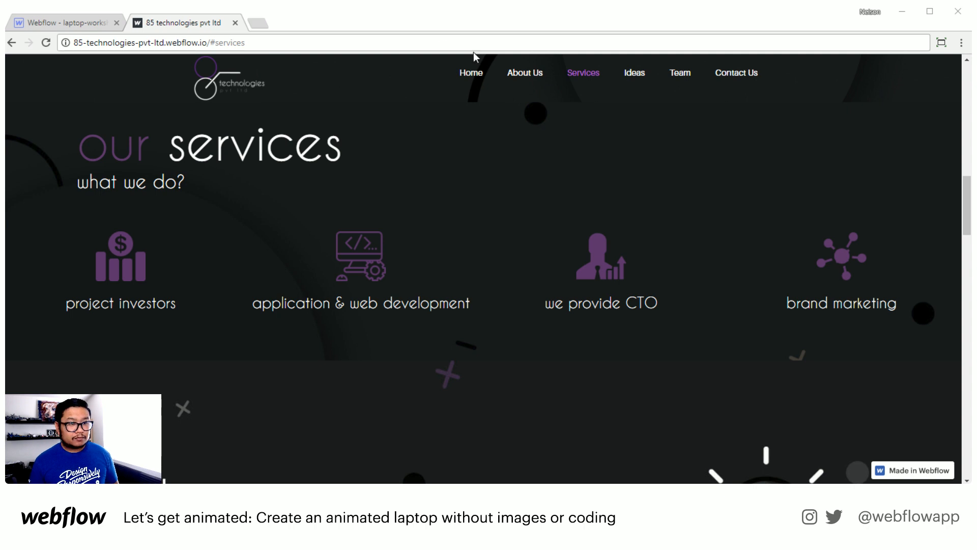
pyautogui.click(414, 39)
pyautogui.write('https://www.creativfy.com')
pyautogui.press('Return')
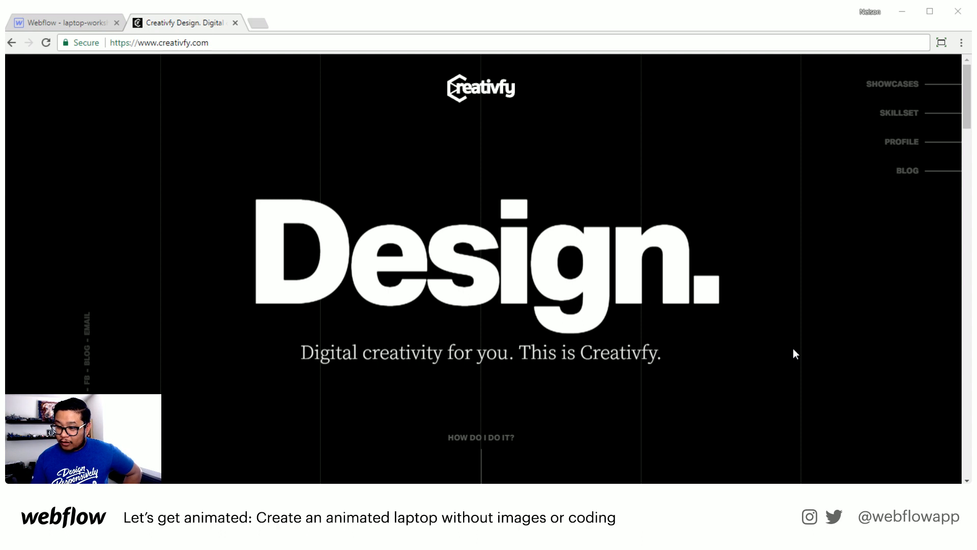
# Step: Preview the first showcase tiles below the Creativfy hero, return to the hero and reload the page
pyautogui.scroll(-2, 793, 349)
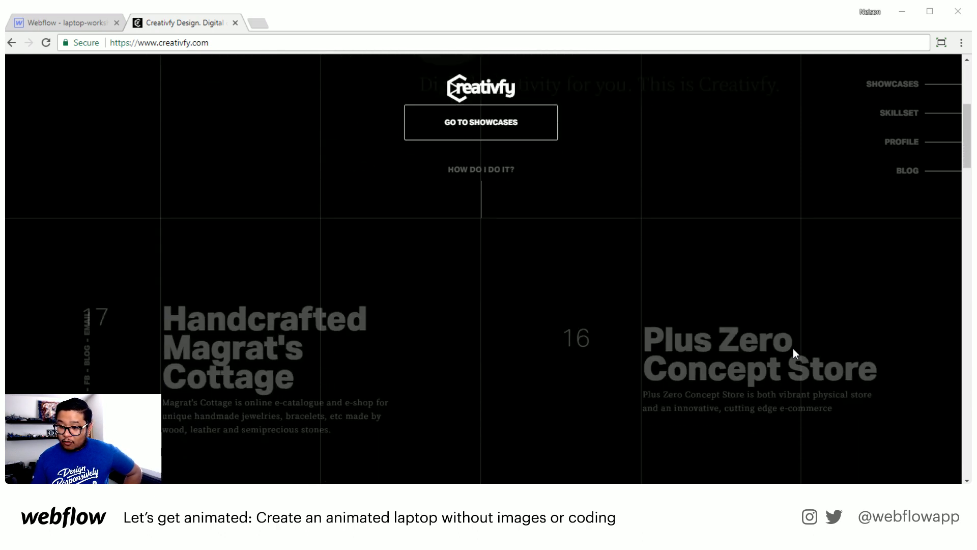
pyautogui.scroll(6, 793, 349)
pyautogui.scroll(-7, 793, 349)
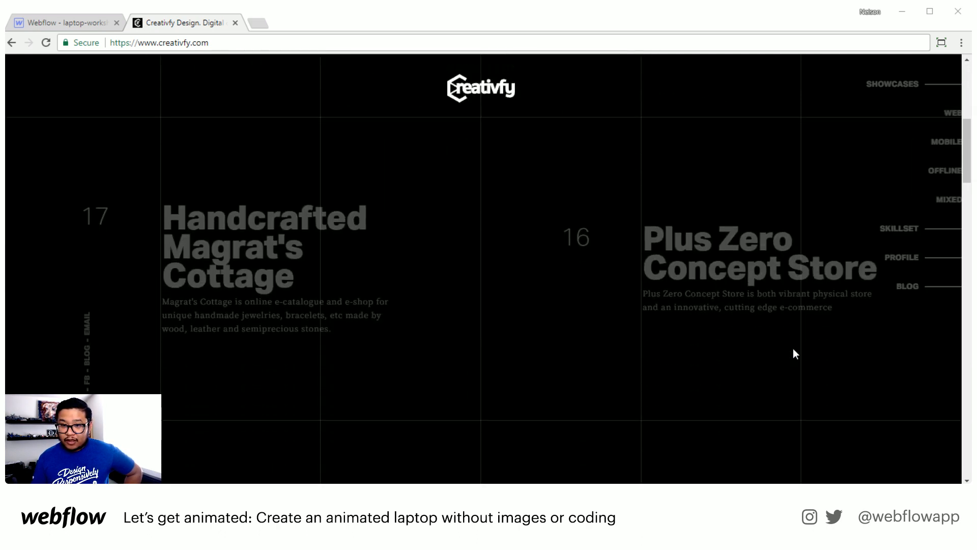
pyautogui.scroll(5, 793, 350)
pyautogui.scroll(2, 793, 348)
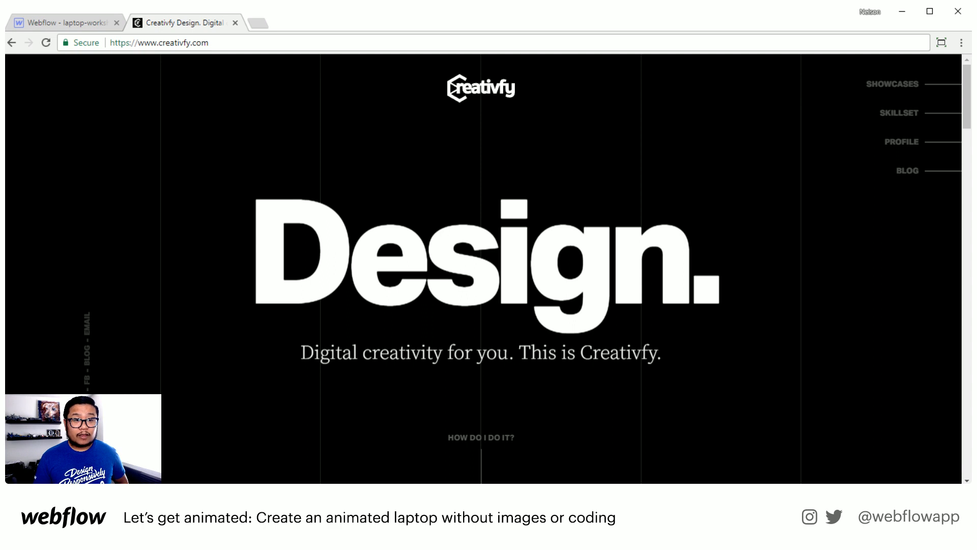
pyautogui.click(49, 44)
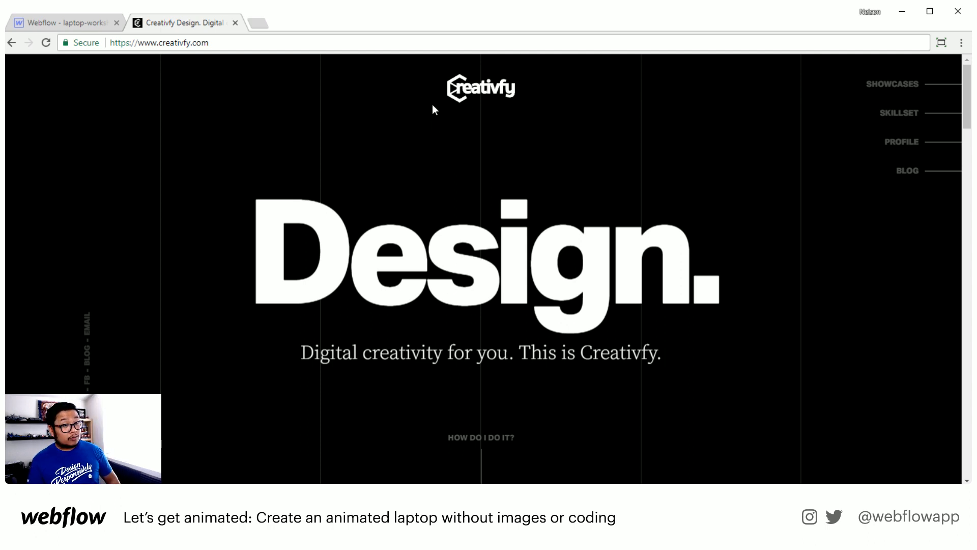
# Step: Examine the hero typography by highlighting the "Design." heading and the tagline beneath it
pyautogui.moveTo(682, 273); pyautogui.dragTo(271, 281)
pyautogui.click(507, 280)
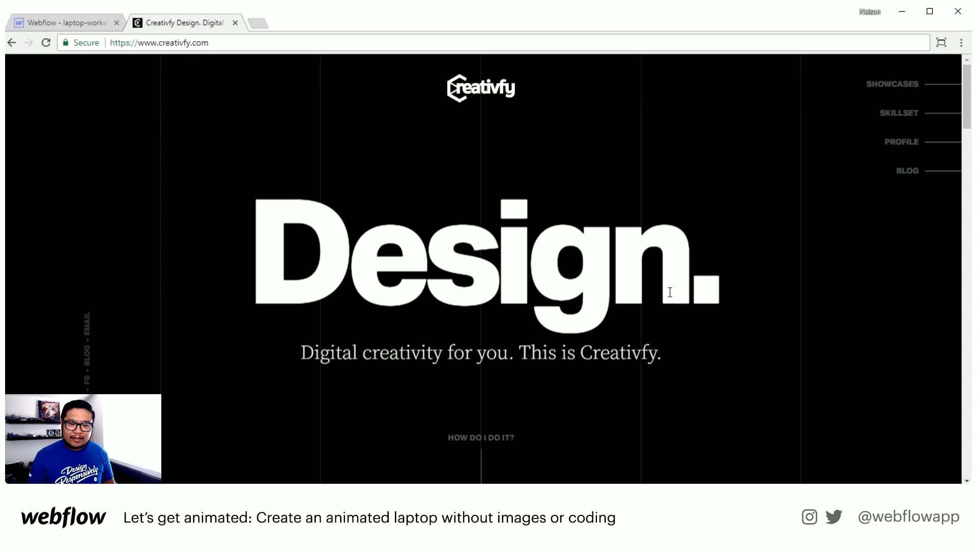
pyautogui.moveTo(671, 361); pyautogui.dragTo(308, 353)
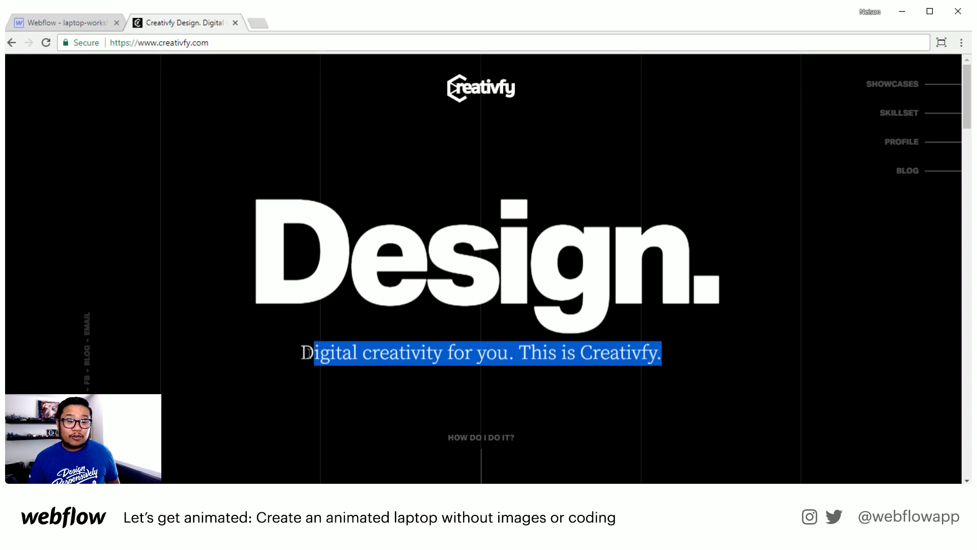
pyautogui.click(341, 356)
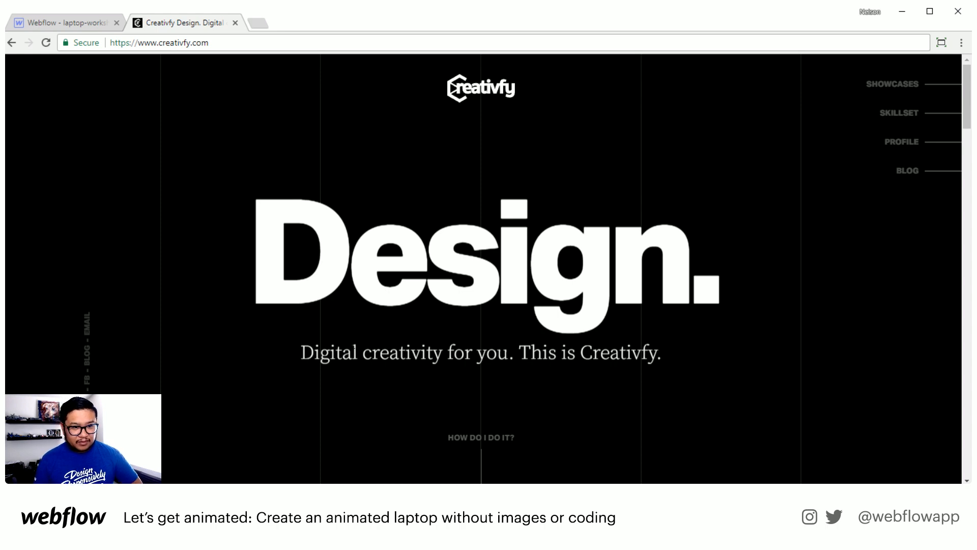
# Step: Examine the image reveals on the Magrat's Cottage and Plus Zero Concept Store tiles, ending back at the hero
pyautogui.scroll(-2, 351, 336)
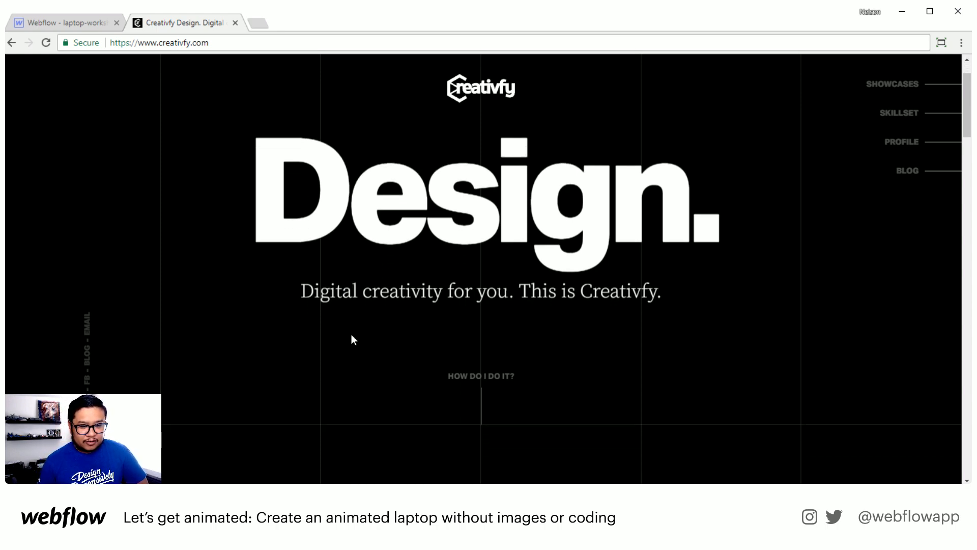
pyautogui.scroll(1, 725, 305)
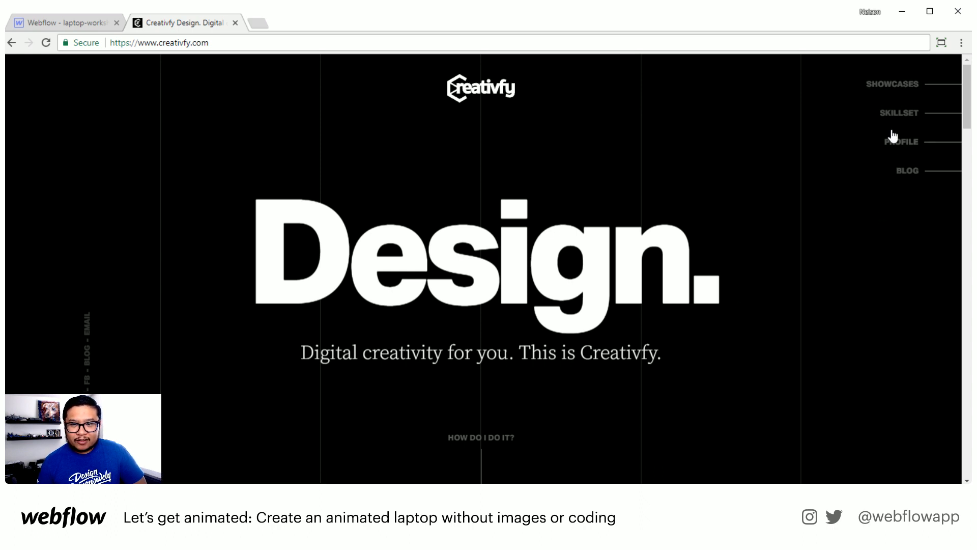
pyautogui.scroll(-5, 810, 395)
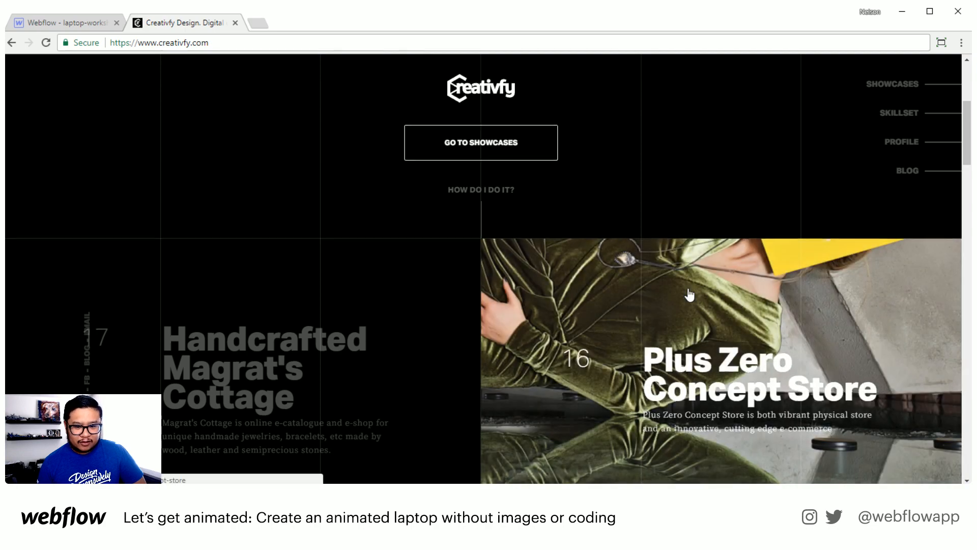
pyautogui.scroll(-1, 509, 255)
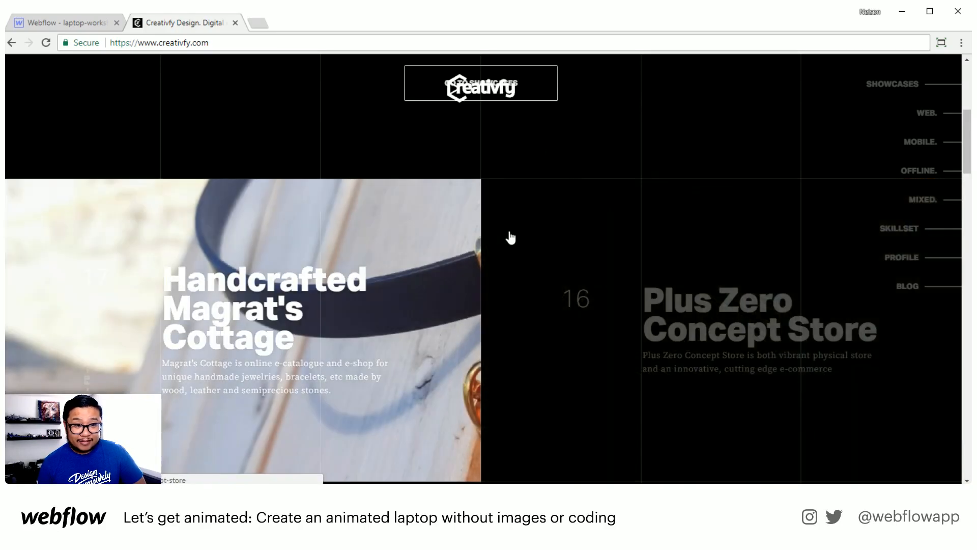
pyautogui.scroll(5, 510, 240)
pyautogui.scroll(-4, 518, 326)
pyautogui.scroll(-5, 520, 336)
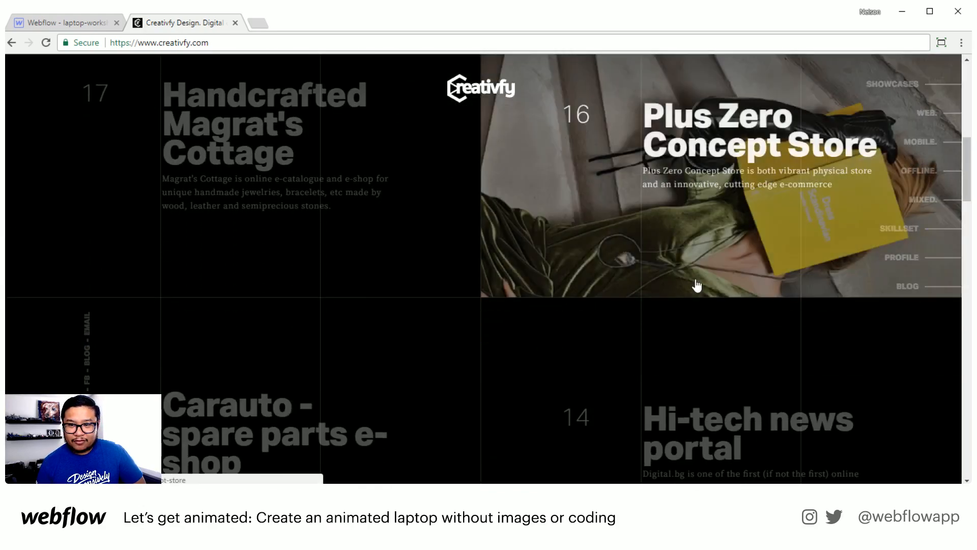
pyautogui.scroll(5, 689, 292)
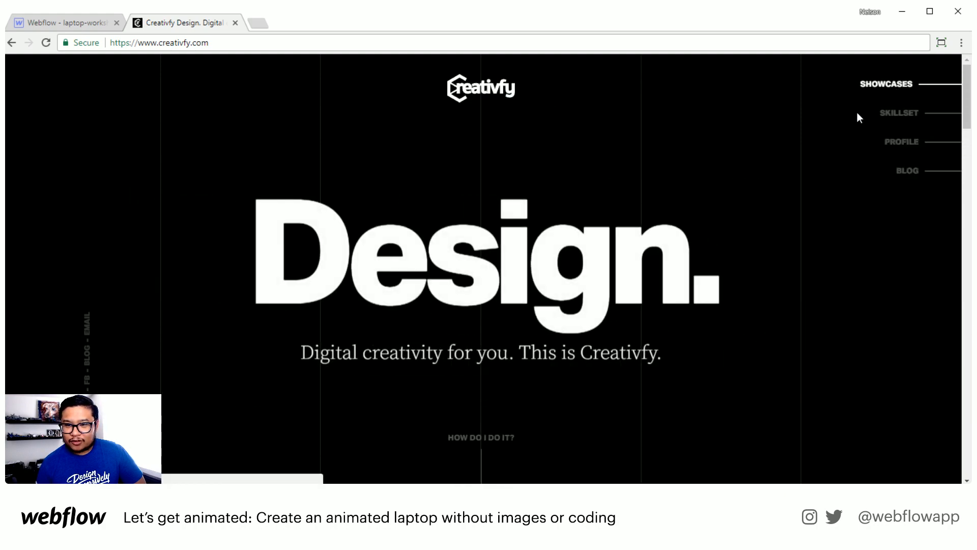
# Step: Check how the side navigation changes between the hero, the showcase tiles and the Skillset section, returning toward the showcases
pyautogui.scroll(-5, 781, 263)
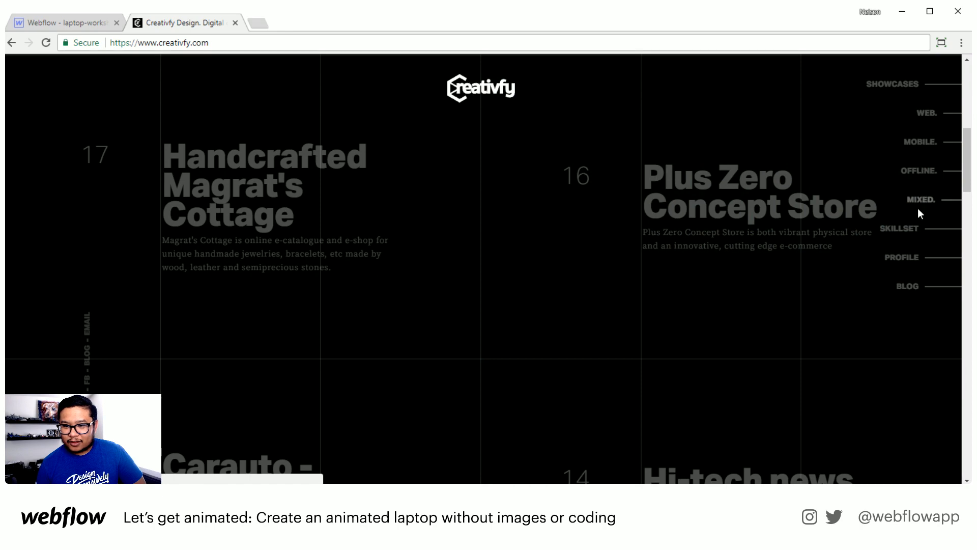
pyautogui.scroll(-5, 796, 362)
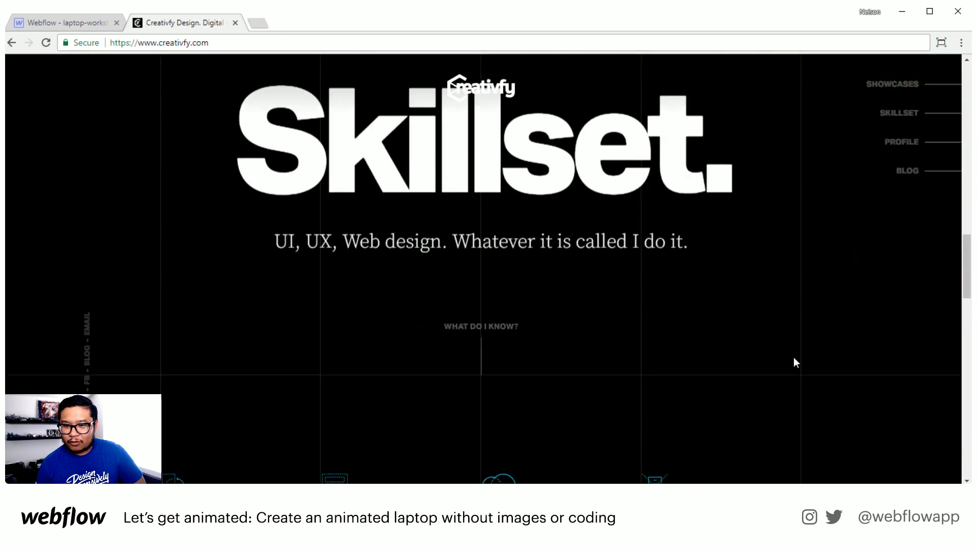
pyautogui.scroll(-2, 796, 362)
pyautogui.scroll(6, 764, 331)
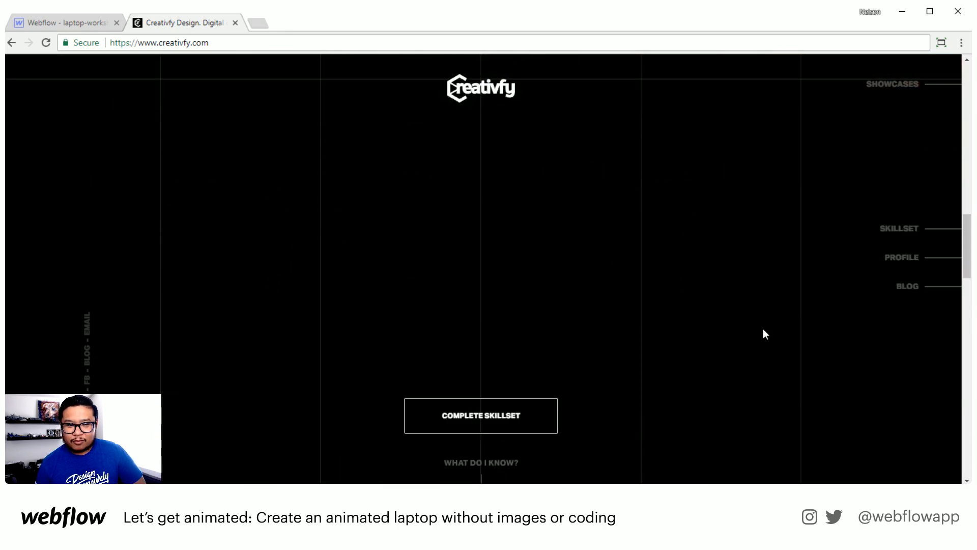
pyautogui.scroll(3, 449, 367)
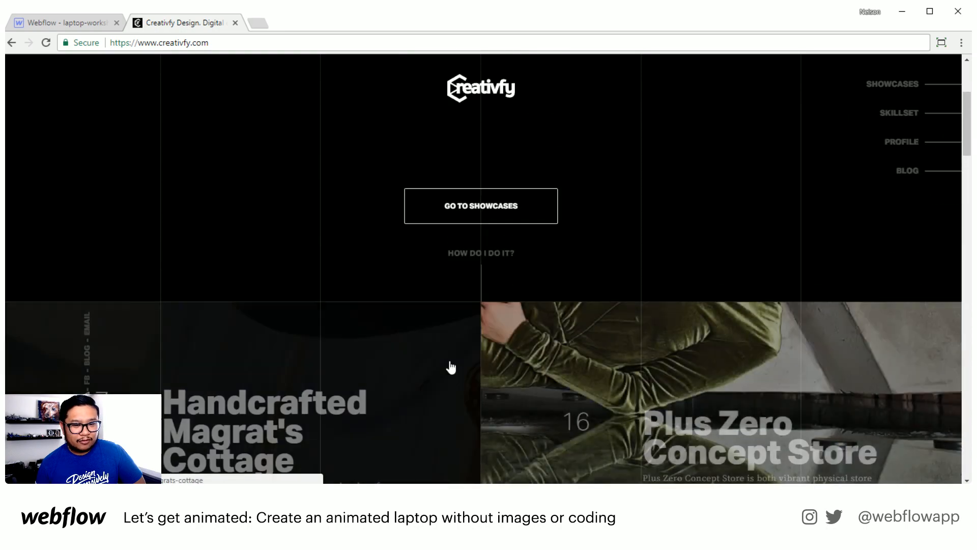
# Step: Compare how the background images move within the Magrat's Cottage and Plus Zero Concept Store tiles, and return to the hero
pyautogui.scroll(-3, 375, 356)
pyautogui.scroll(-2, 379, 355)
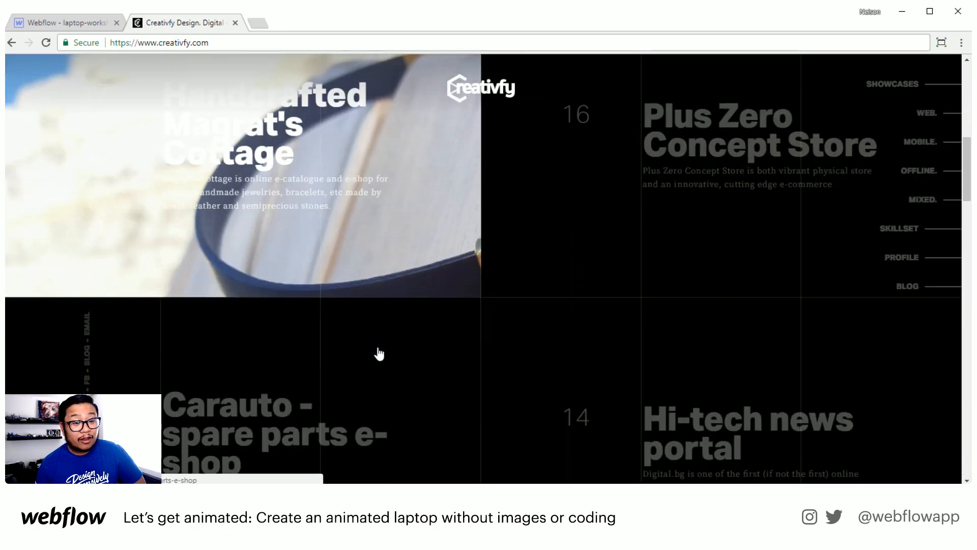
pyautogui.scroll(3, 378, 353)
pyautogui.scroll(-2, 646, 333)
pyautogui.scroll(-2, 646, 334)
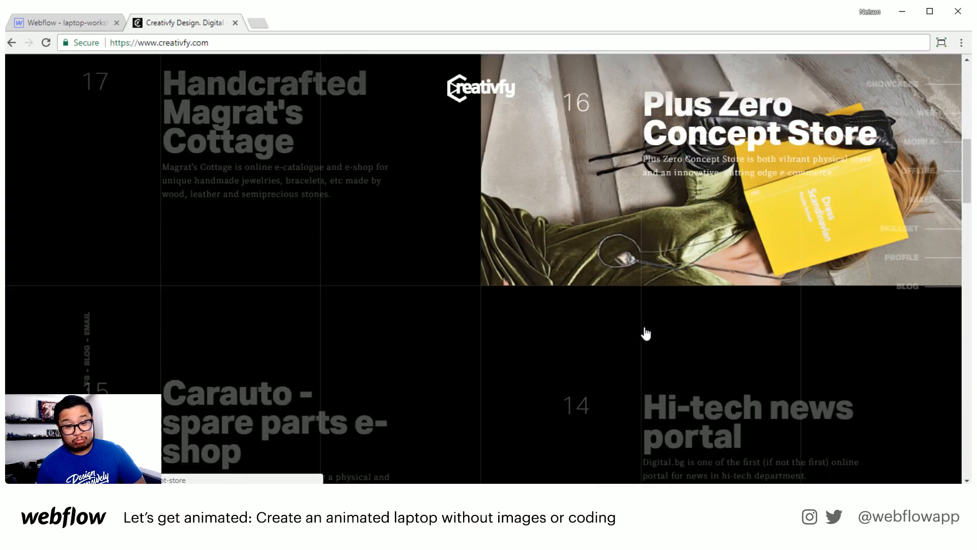
pyautogui.scroll(3, 442, 360)
pyautogui.scroll(3, 407, 310)
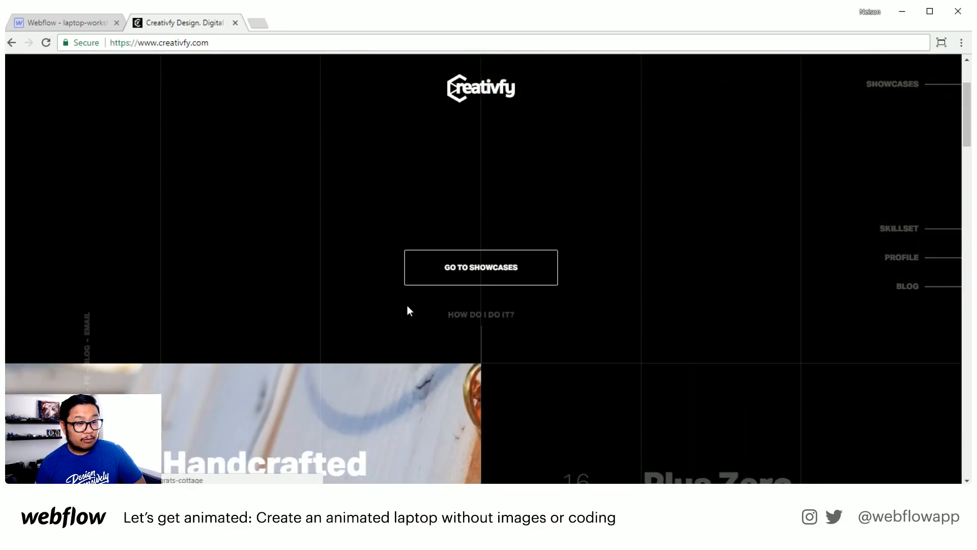
pyautogui.scroll(-2, 406, 310)
pyautogui.scroll(-8, 560, 322)
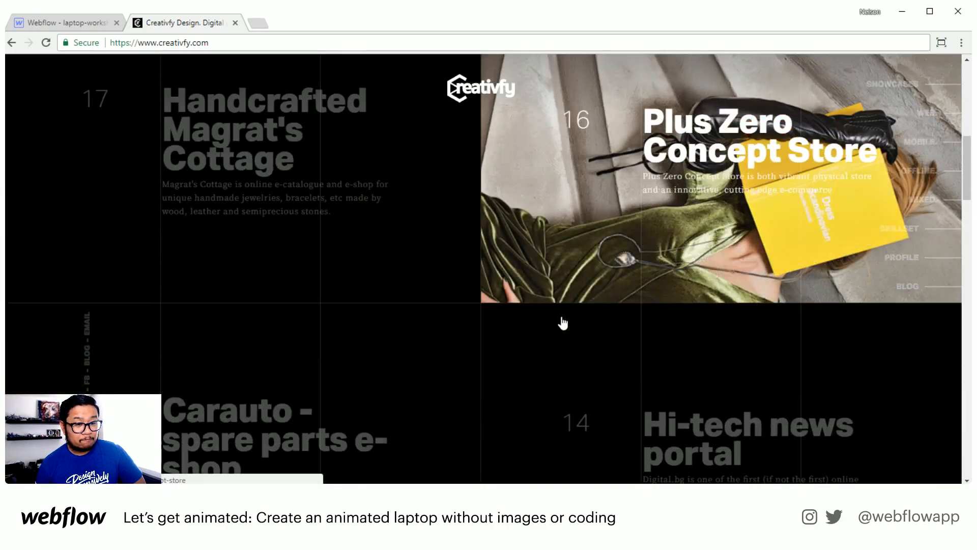
pyautogui.scroll(6, 543, 328)
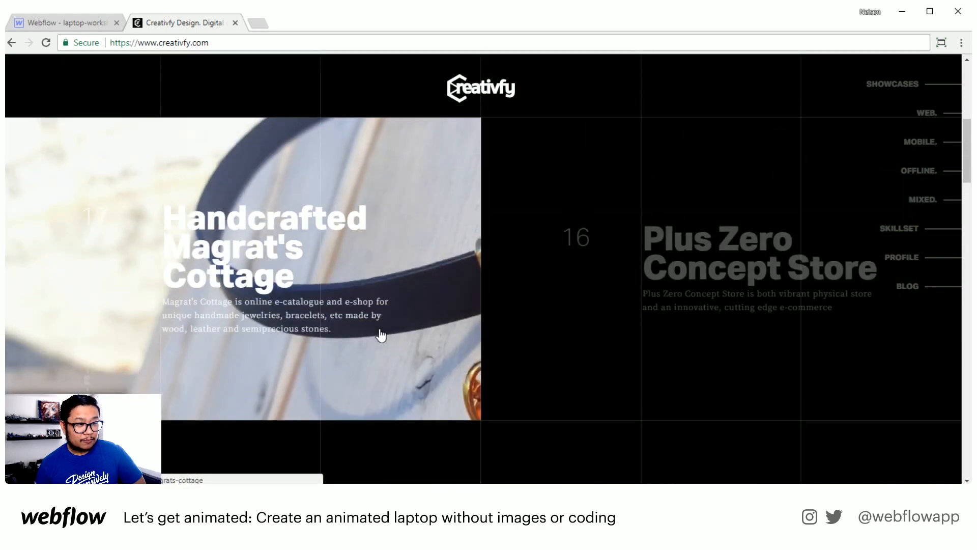
pyautogui.scroll(2, 383, 337)
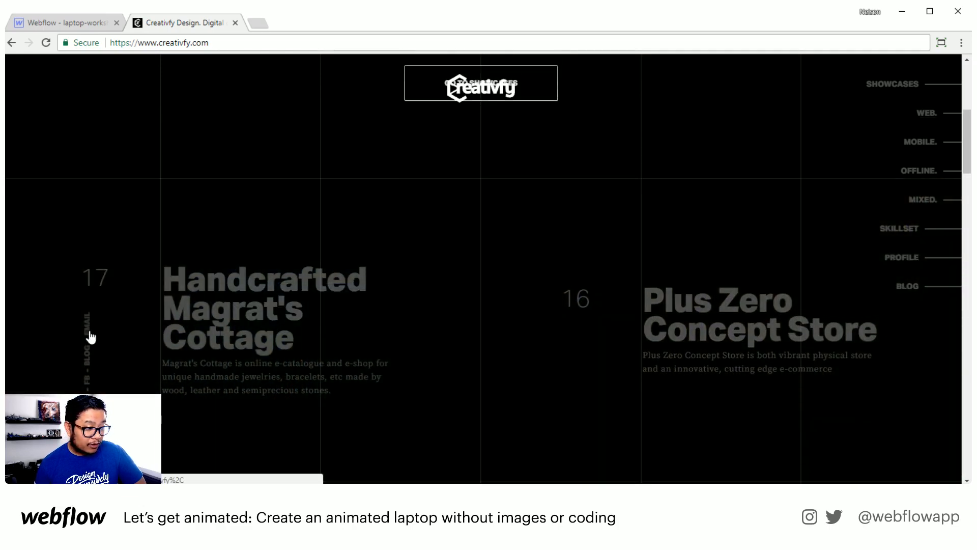
pyautogui.scroll(6, 136, 351)
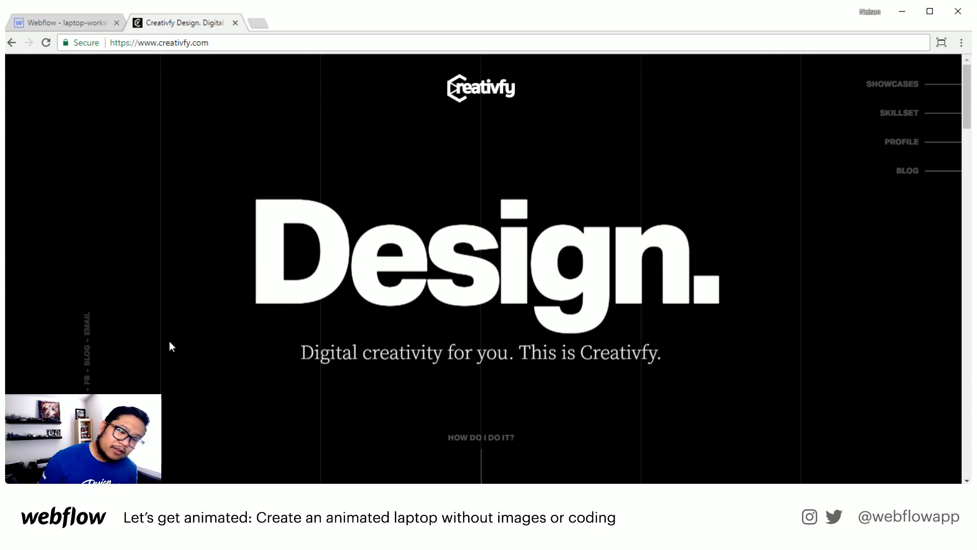
# Step: Look through the showcase tiles down to the Skillset section and examine its four design service columns
pyautogui.scroll(-5, 169, 341)
pyautogui.scroll(-5, 172, 344)
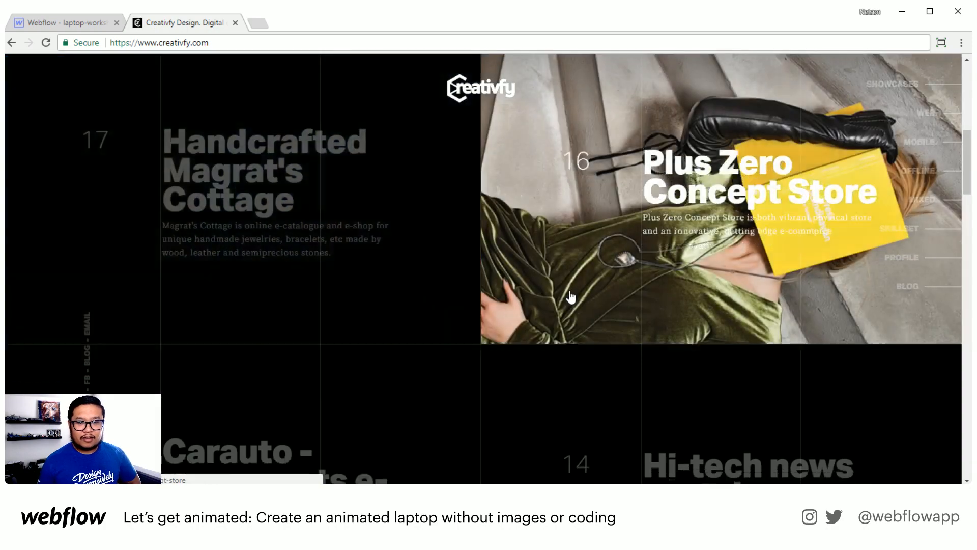
pyautogui.scroll(-5, 631, 305)
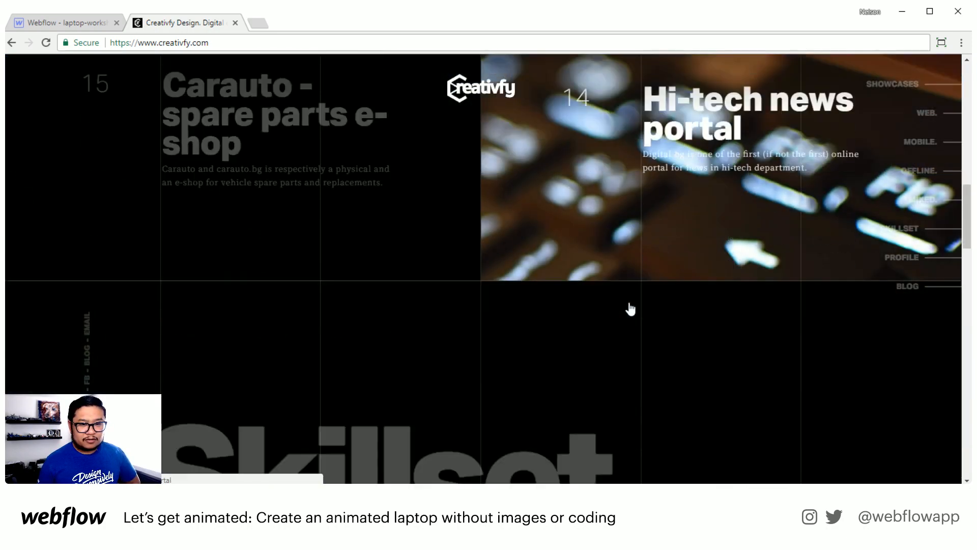
pyautogui.scroll(-2, 629, 301)
pyautogui.scroll(5, 628, 300)
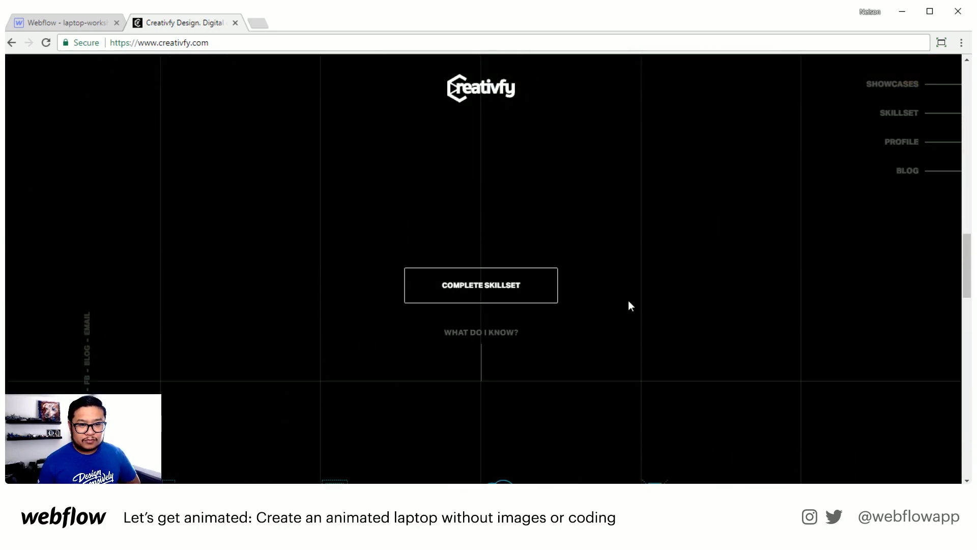
pyautogui.scroll(-5, 628, 300)
pyautogui.scroll(-2, 628, 297)
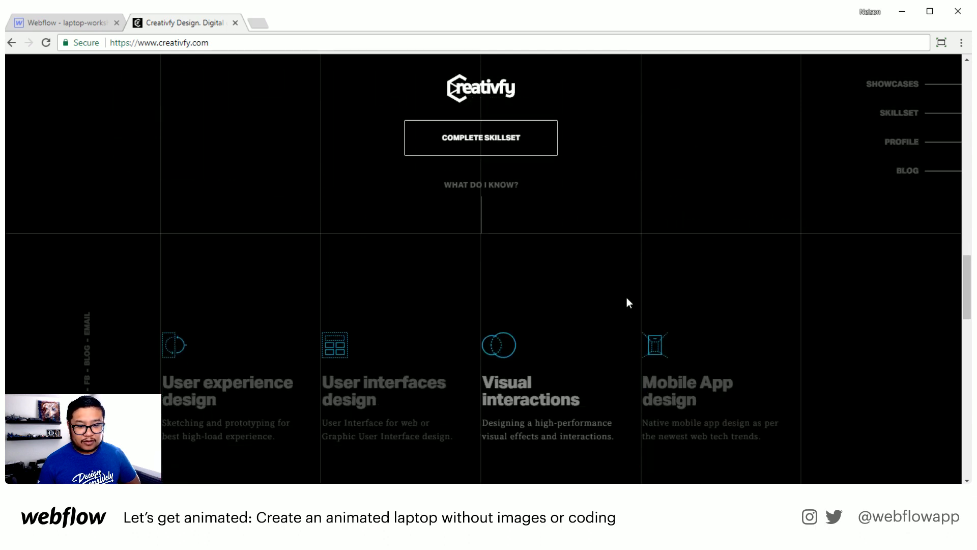
pyautogui.scroll(-2, 655, 336)
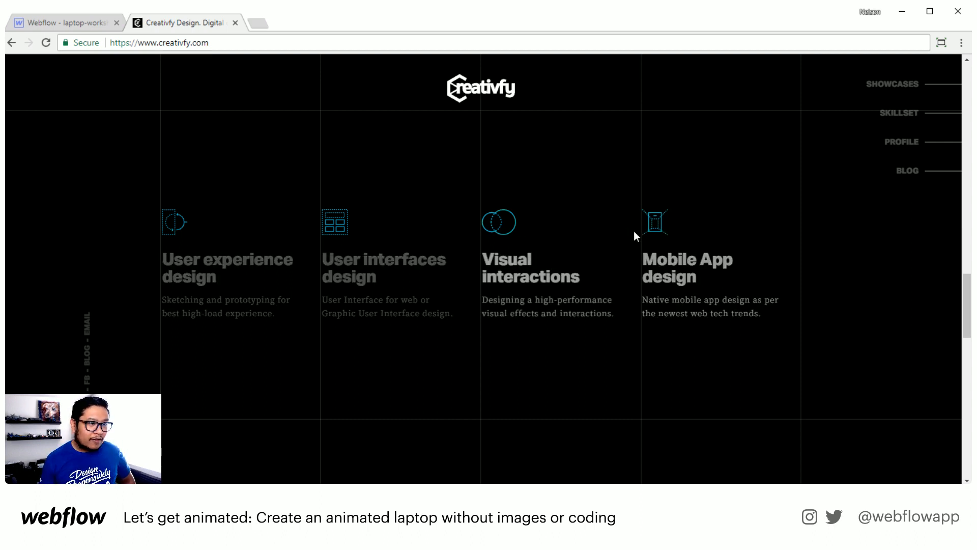
# Step: View the "Me." section and continue to the "Let's work together" contact form
pyautogui.scroll(-5, 512, 344)
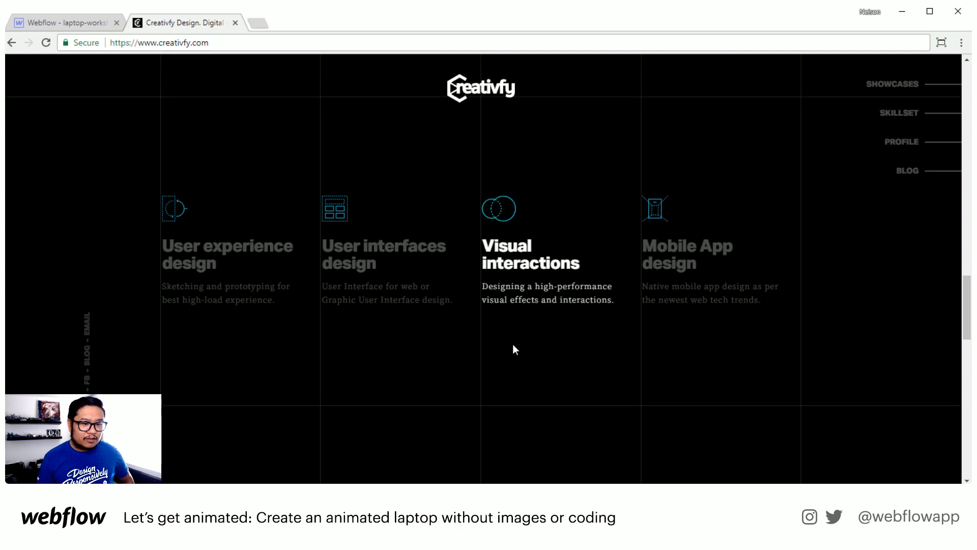
pyautogui.scroll(-3, 514, 346)
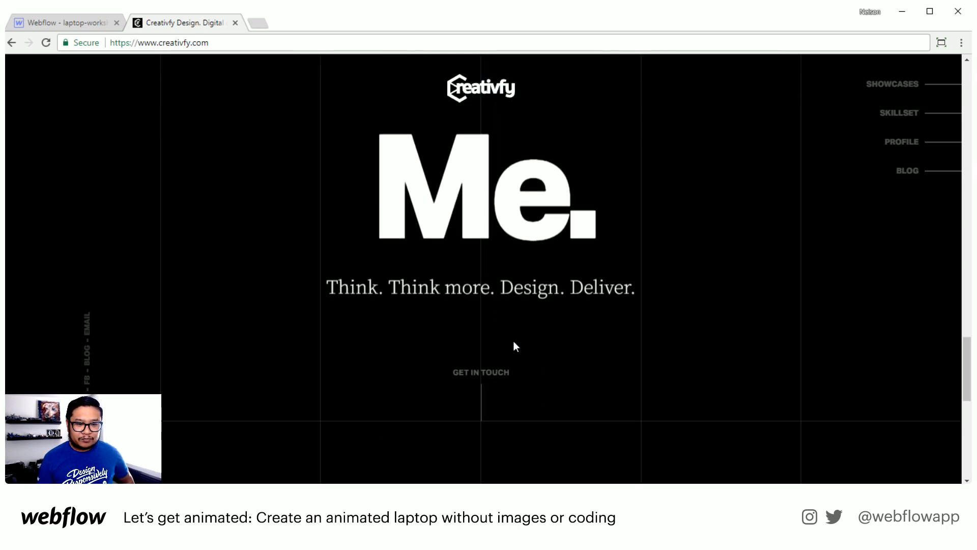
pyautogui.scroll(1, 514, 344)
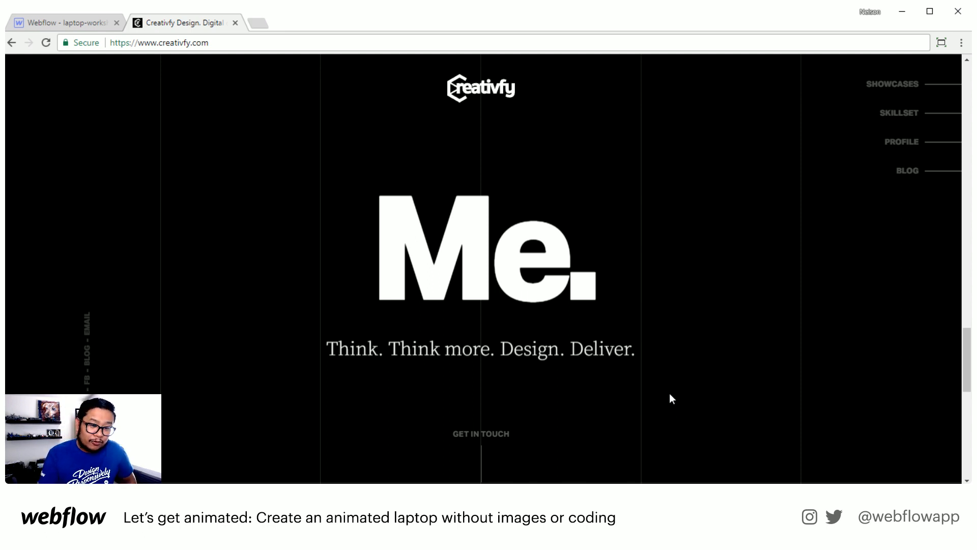
pyautogui.scroll(-5, 670, 394)
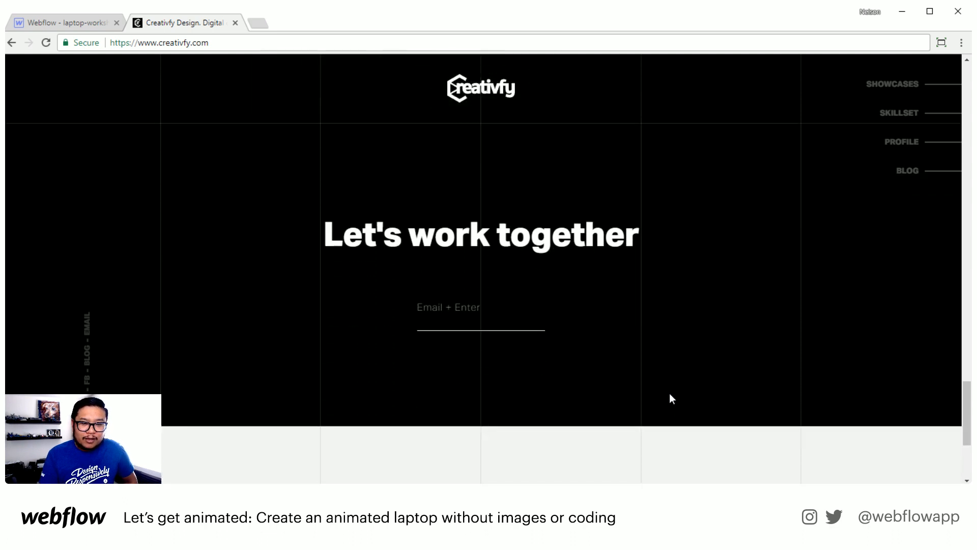
# Step: Compare the "Let's work together" contact form with the light footer holding the logo and social links
pyautogui.scroll(-4, 670, 395)
pyautogui.scroll(2, 664, 415)
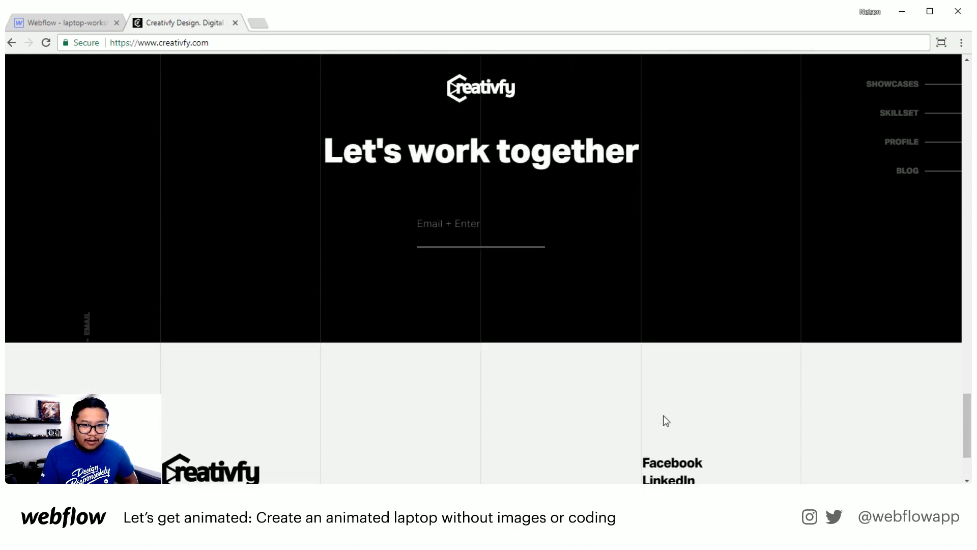
pyautogui.scroll(3, 804, 304)
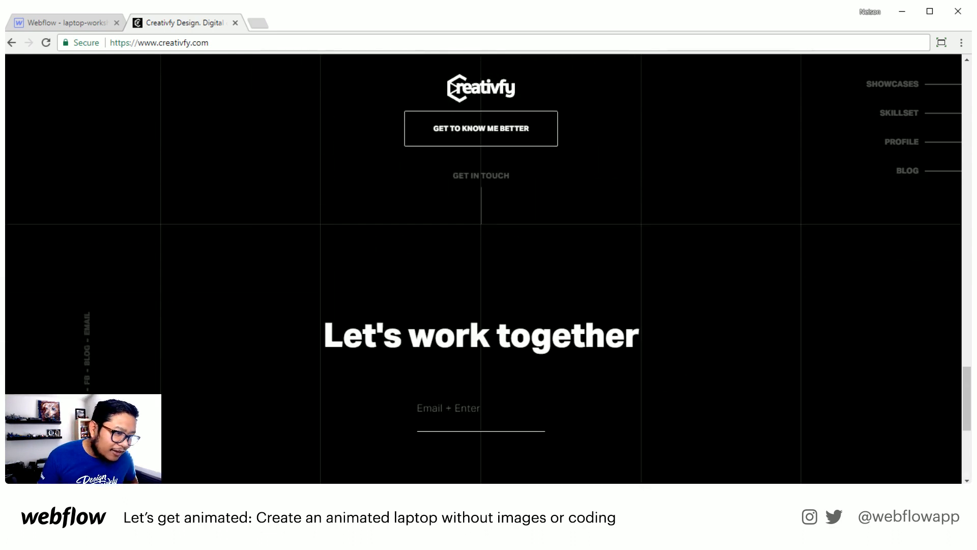
pyautogui.scroll(-5, 662, 321)
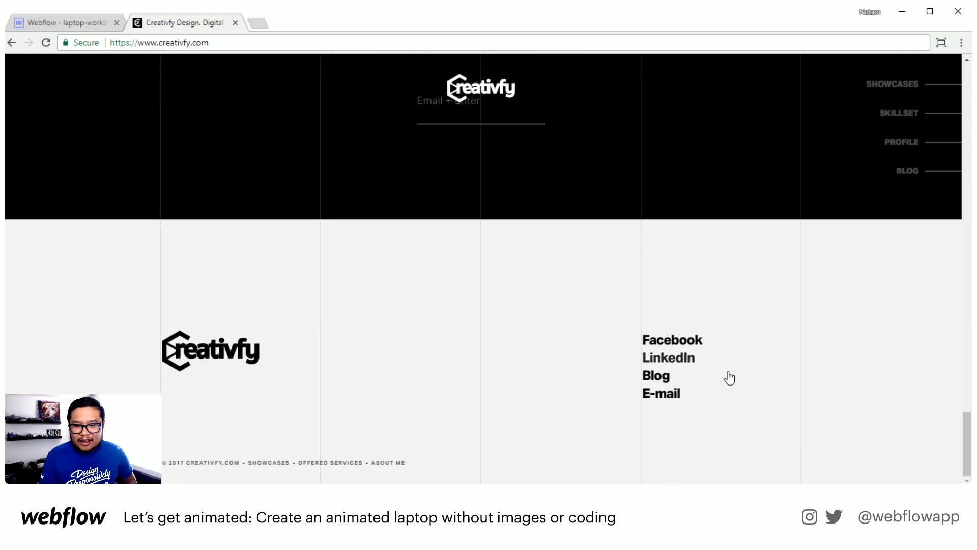
pyautogui.scroll(6, 826, 423)
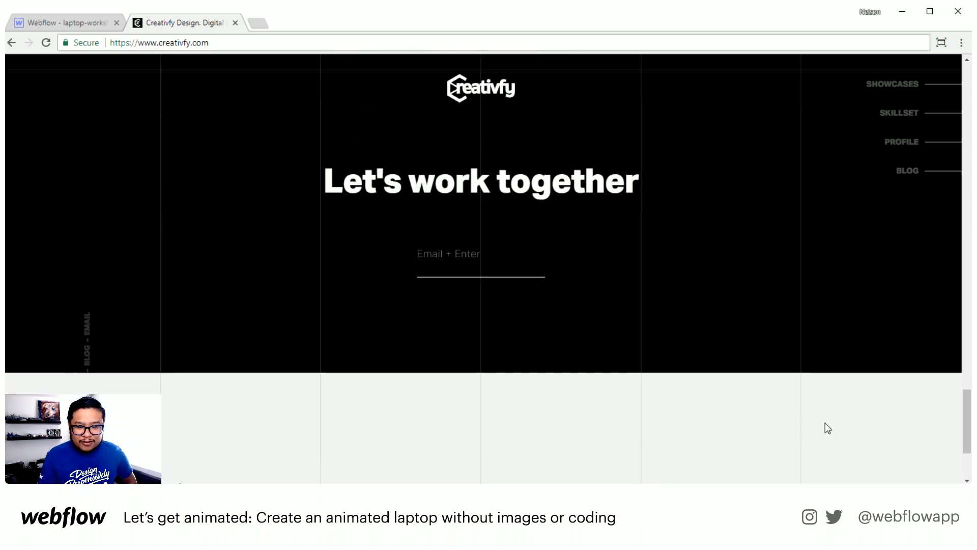
# Step: Open the Profile page and view its intro and "Tools." heading, returning to the intro
pyautogui.click(902, 149)
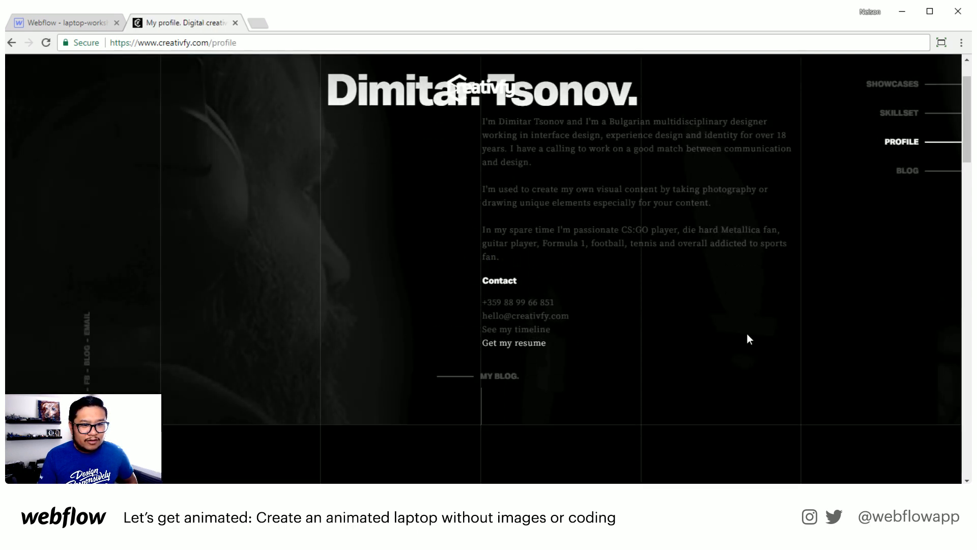
pyautogui.scroll(-10, 747, 336)
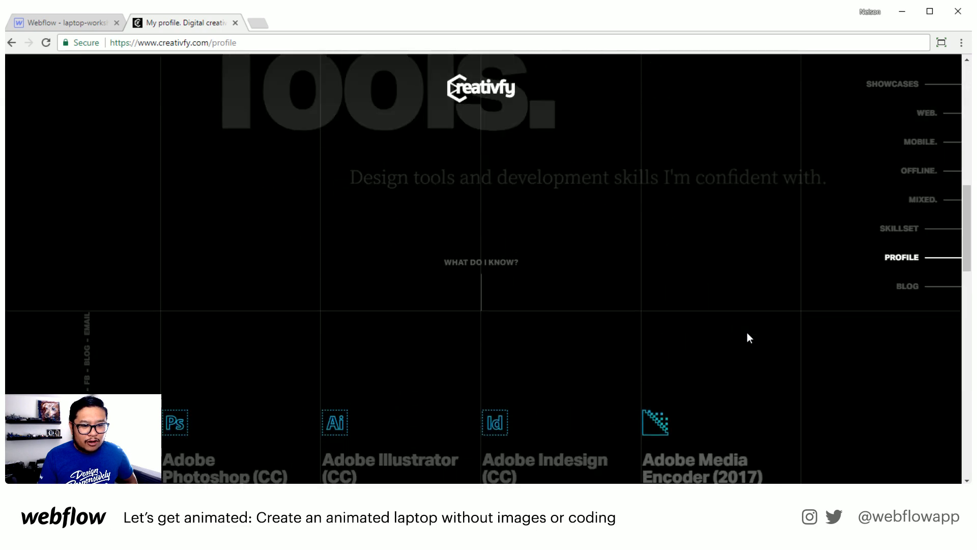
pyautogui.scroll(8, 748, 333)
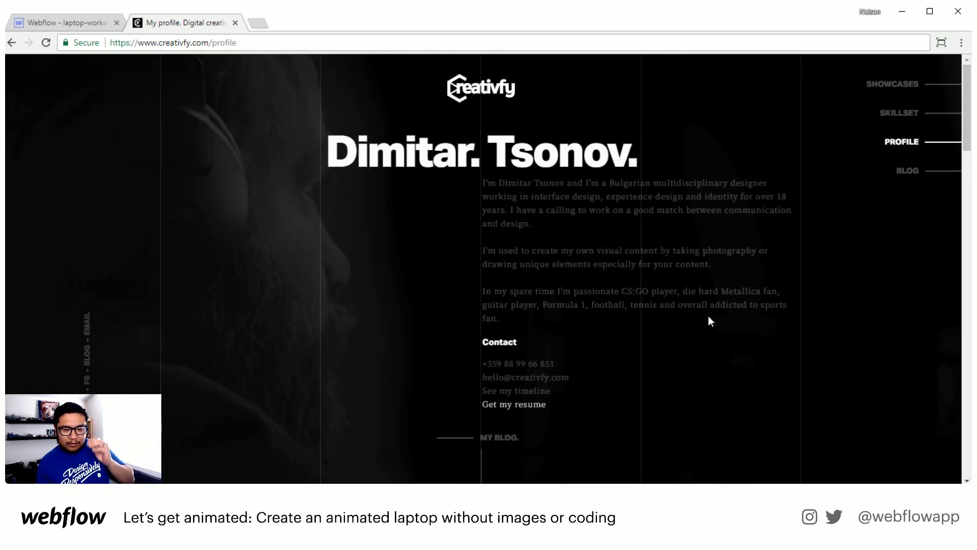
# Step: Examine the Adobe tool columns and how each one highlights, comparing them with the row of web tools below
pyautogui.scroll(-5, 709, 319)
pyautogui.scroll(-5, 709, 329)
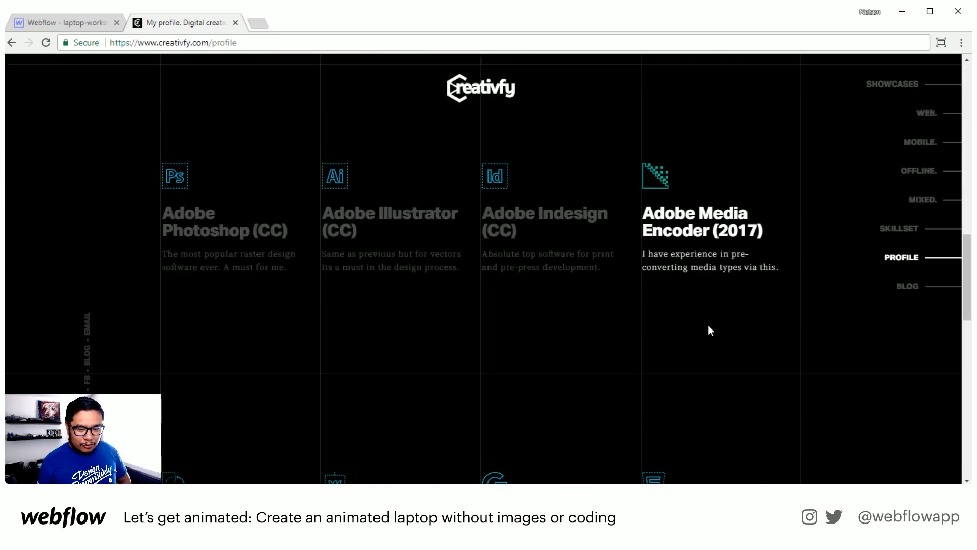
pyautogui.scroll(2, 709, 329)
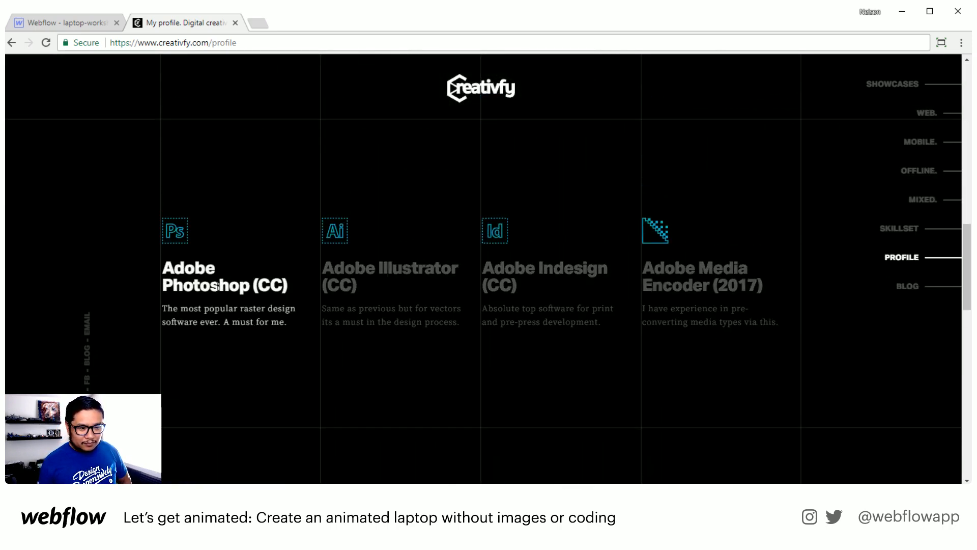
pyautogui.scroll(-5, 761, 305)
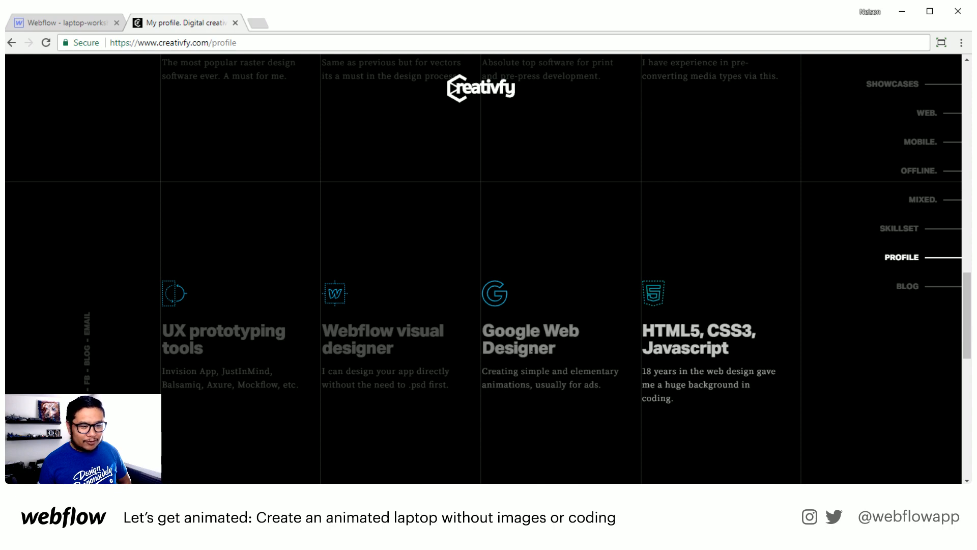
pyautogui.scroll(4, 446, 372)
pyautogui.scroll(1, 414, 379)
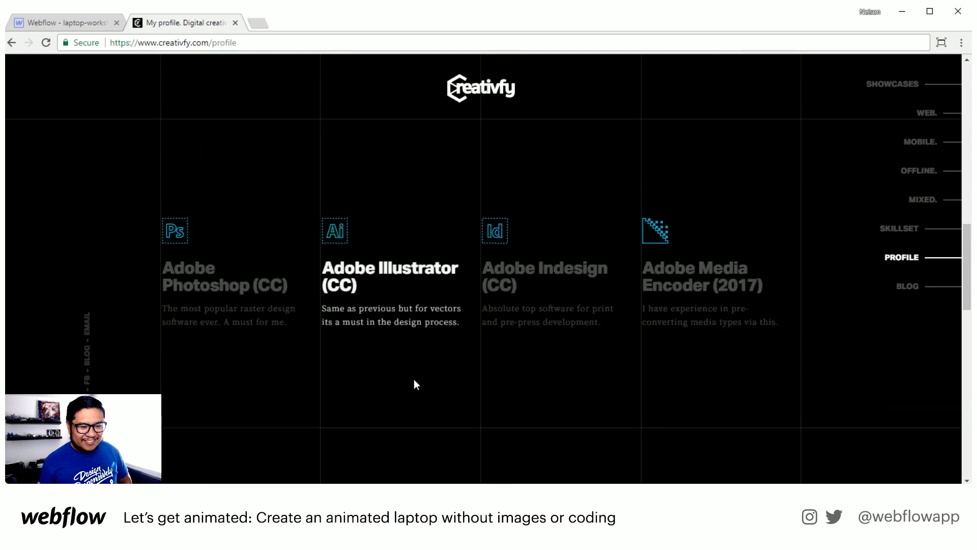
# Step: View the UX prototyping, Webflow, Google Web Designer and HTML5 columns through to the contact form, and go back toward the intro
pyautogui.scroll(-4, 407, 348)
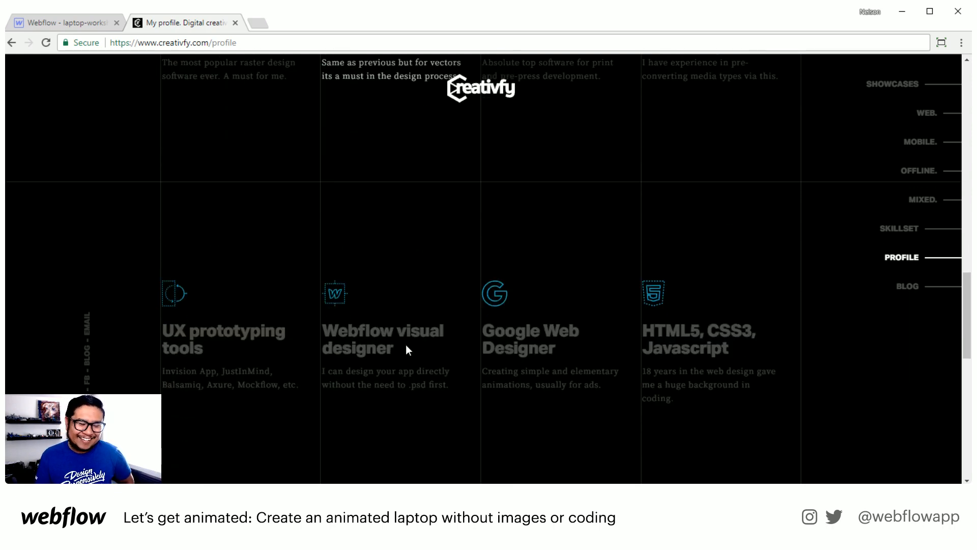
pyautogui.scroll(-4, 407, 347)
pyautogui.scroll(2, 407, 348)
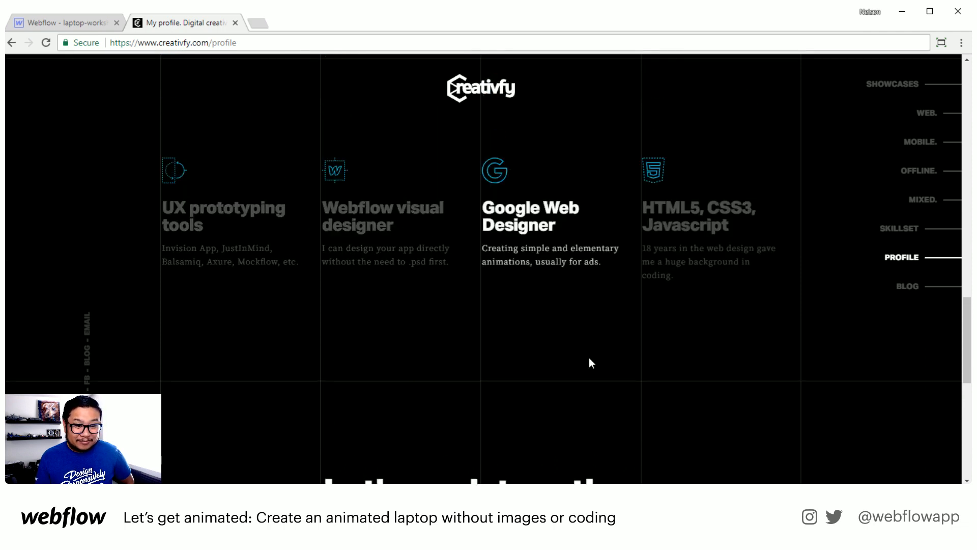
pyautogui.scroll(-9, 591, 364)
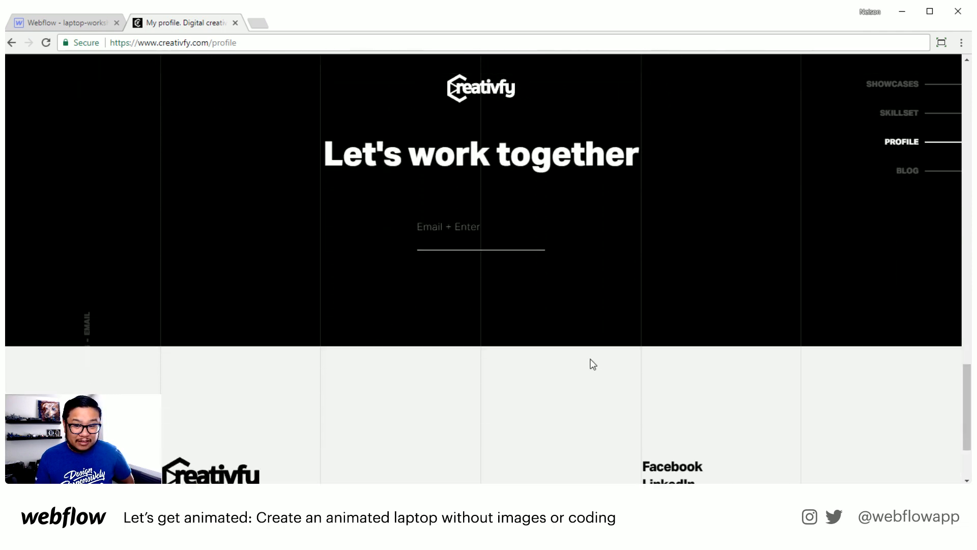
pyautogui.scroll(10, 591, 364)
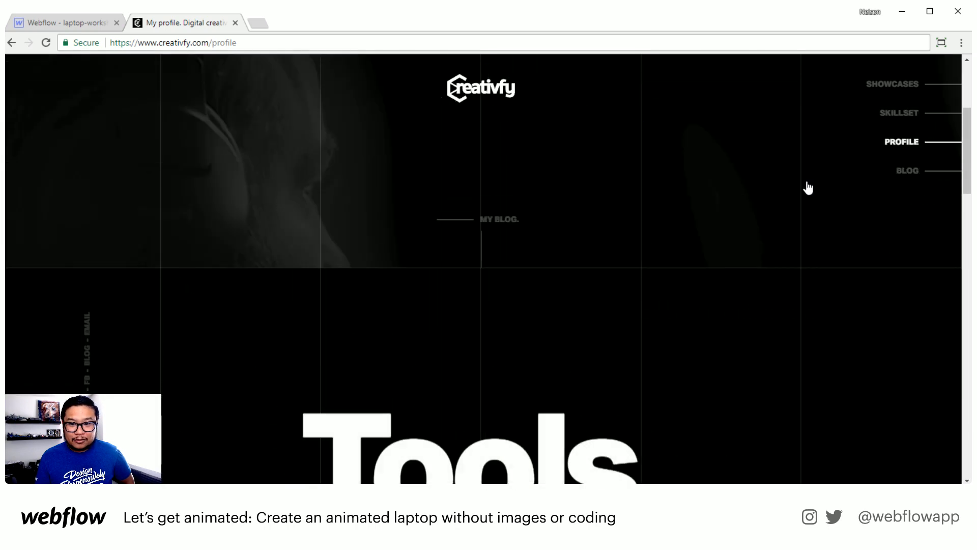
# Step: Open the Showcases page and look through its project tiles from "Cases." down to Transparent Mountains
pyautogui.click(896, 91)
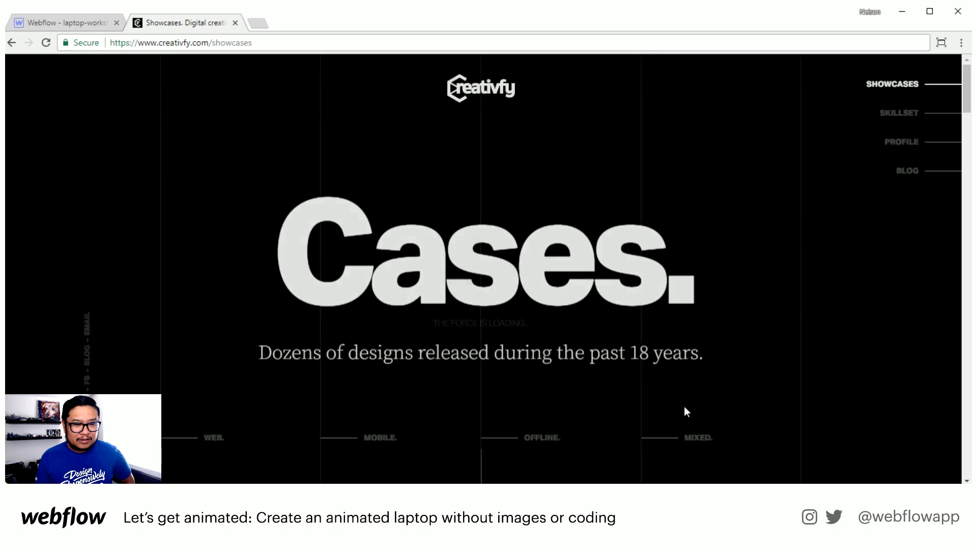
pyautogui.scroll(-3, 684, 412)
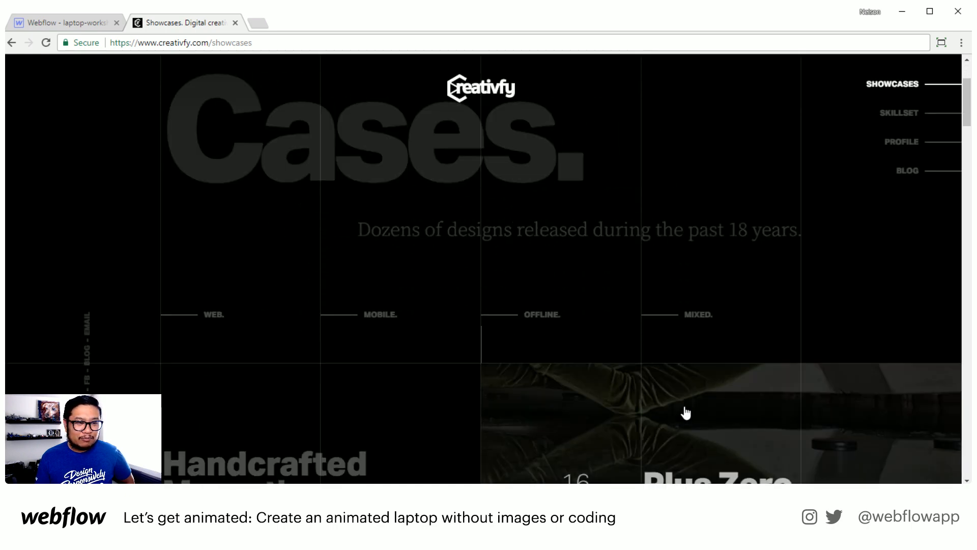
pyautogui.scroll(-3, 685, 411)
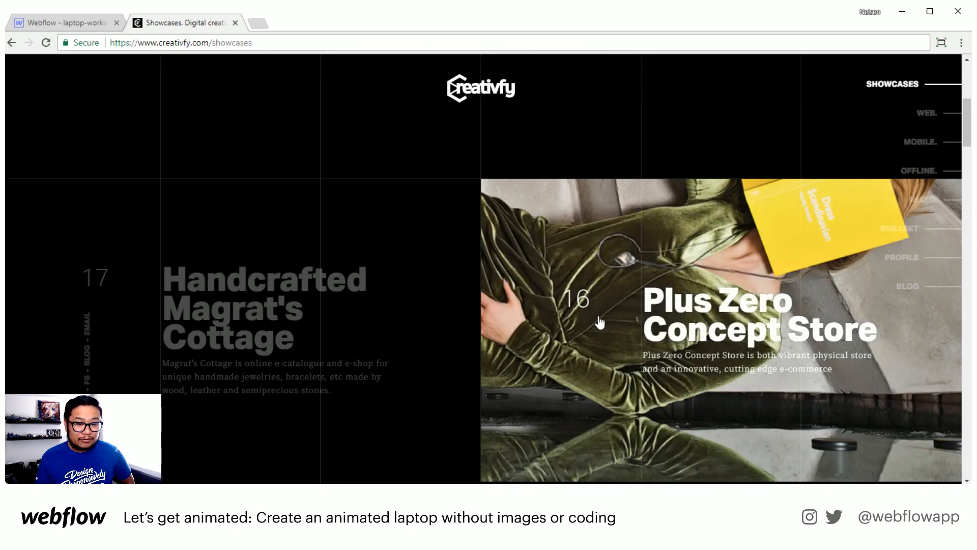
pyautogui.scroll(-3, 346, 437)
pyautogui.scroll(-10, 352, 443)
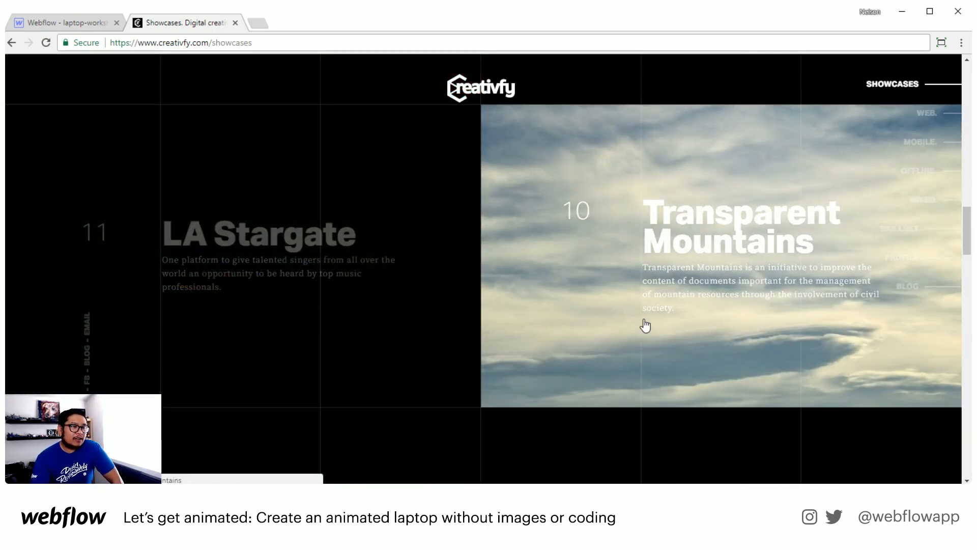
# Step: Check the highlight effect on the tiles from LA Stargate down to Newcar Automobile, and return to the "Cases." heading
pyautogui.scroll(2, 421, 334)
pyautogui.scroll(-5, 421, 334)
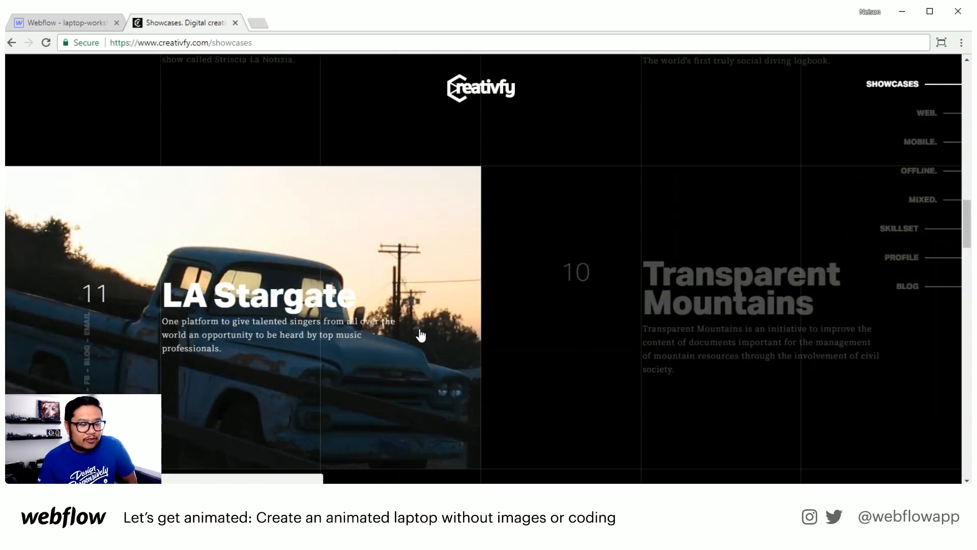
pyautogui.scroll(-8, 419, 333)
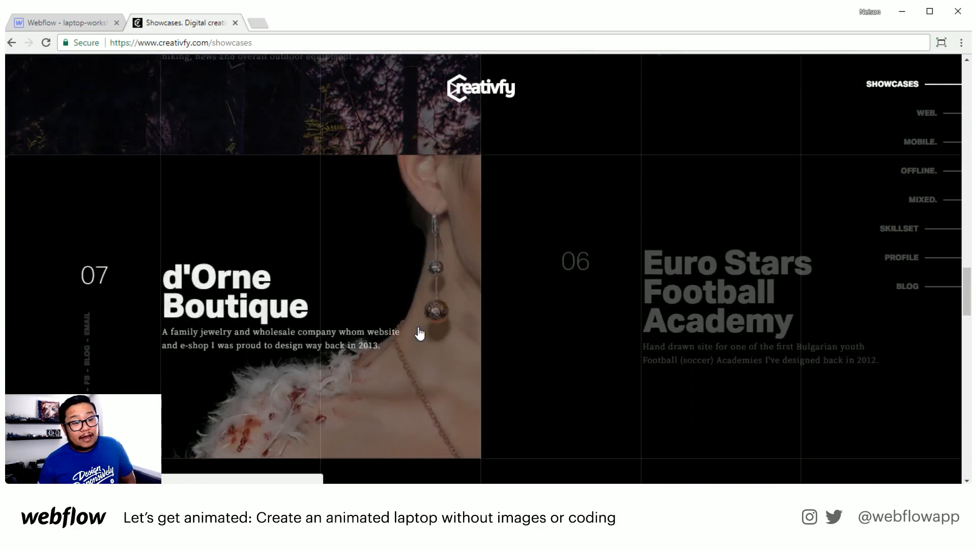
pyautogui.scroll(-7, 419, 334)
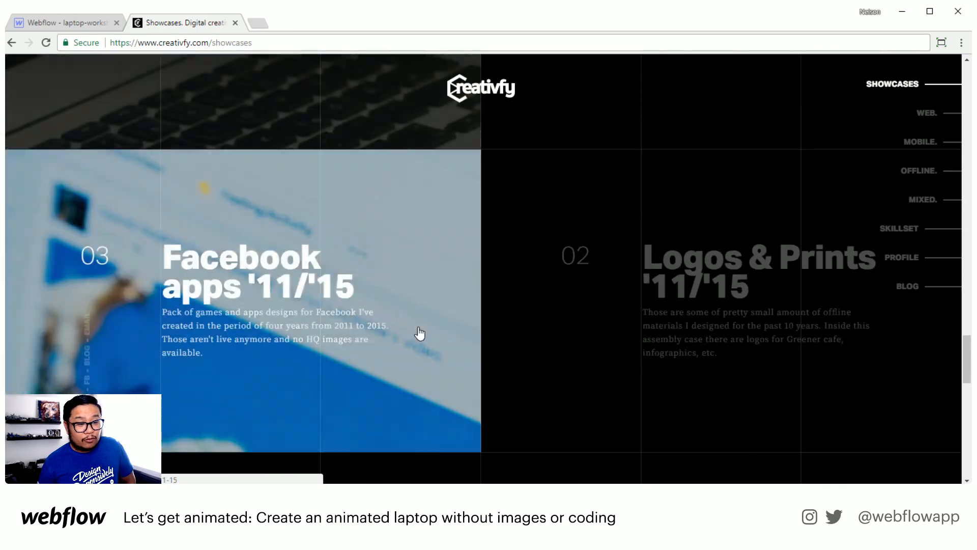
pyautogui.scroll(-5, 419, 334)
pyautogui.scroll(9, 419, 333)
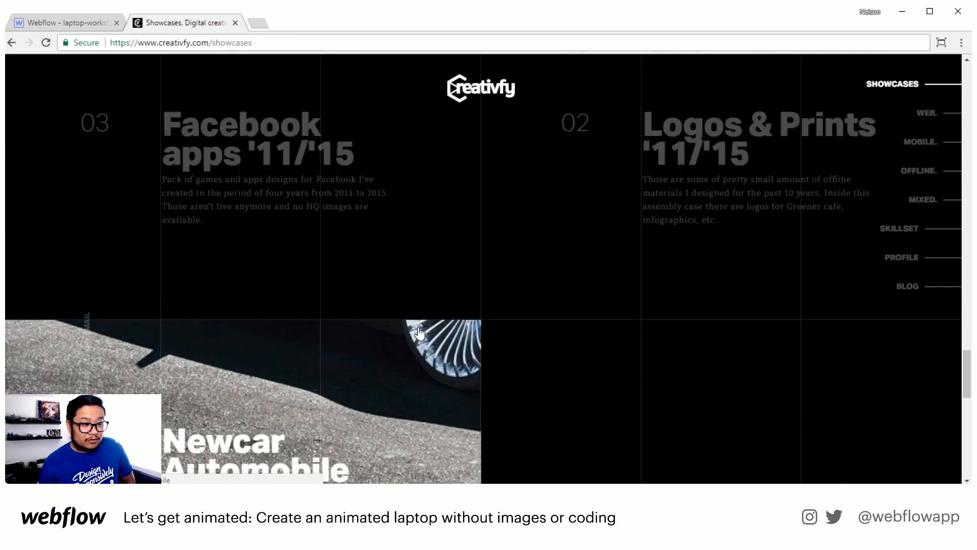
pyautogui.scroll(20, 419, 333)
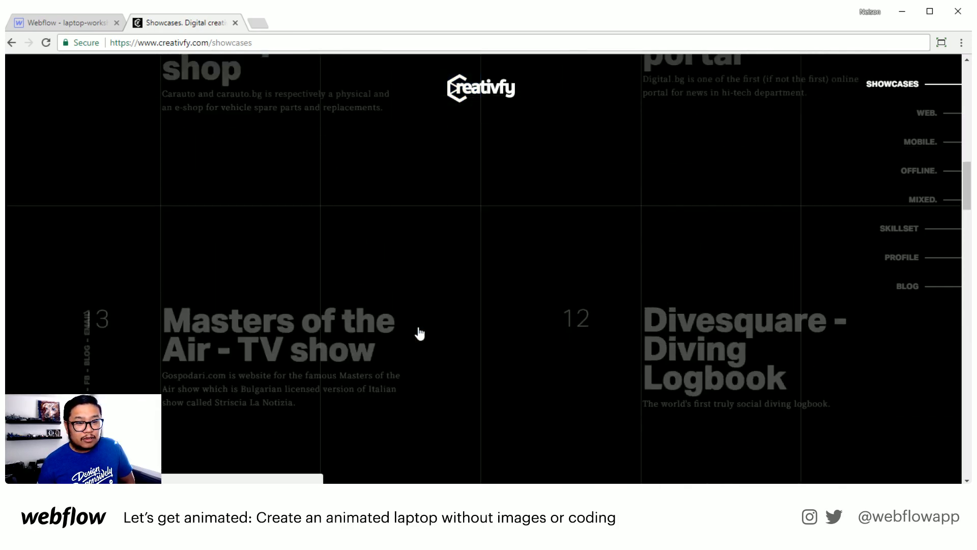
pyautogui.scroll(8, 419, 333)
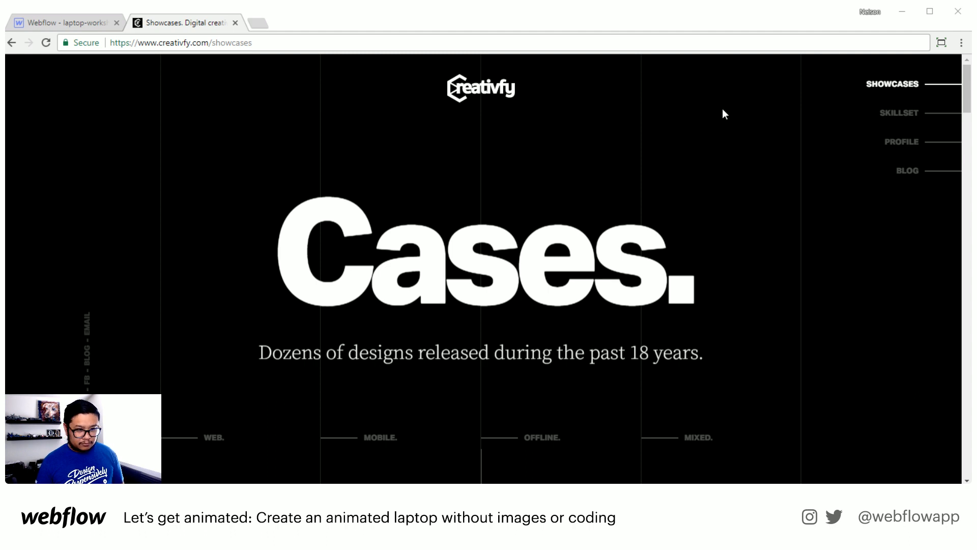
# Step: Load the site joystreetdesign.webflow.io in the current tab
pyautogui.click(507, 42)
pyautogui.write('joystreetdesign.webflow.io')
pyautogui.press('Return')
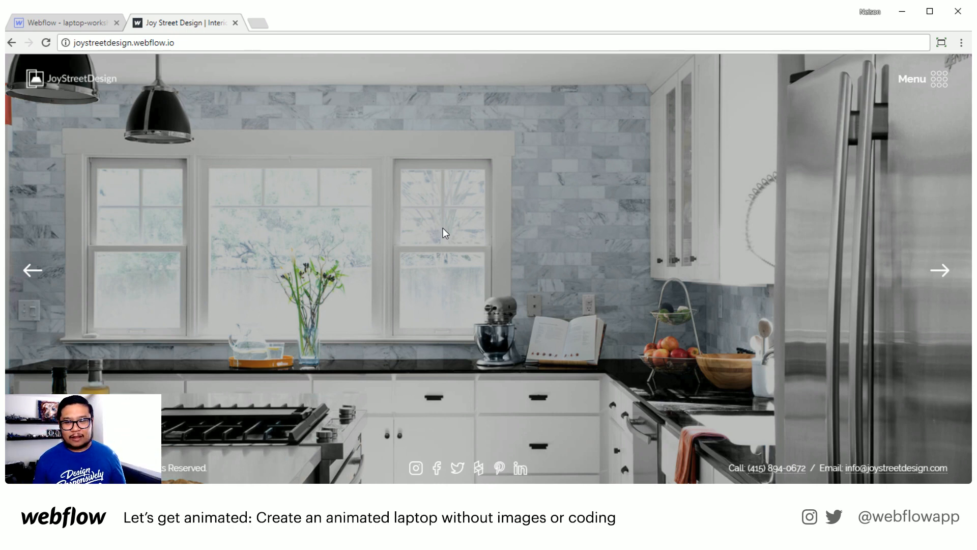
# Step: Open the site's full-screen menu and go to the About JoyStreet page
pyautogui.click(939, 81)
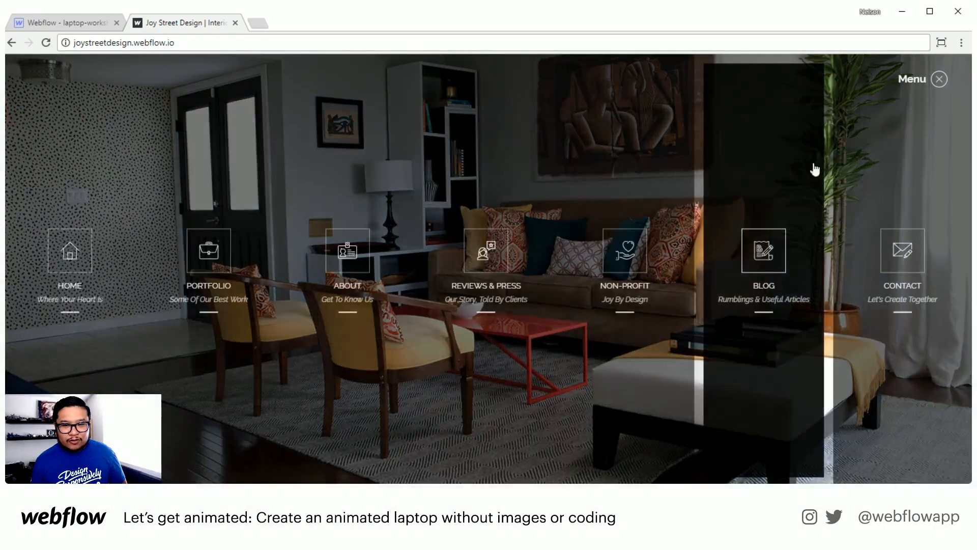
pyautogui.moveTo(340, 259)
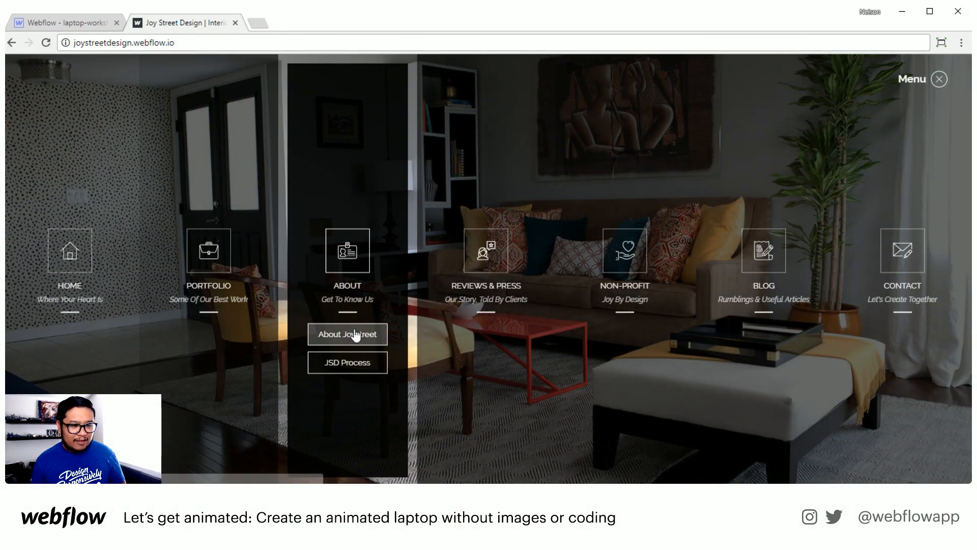
pyautogui.click(356, 335)
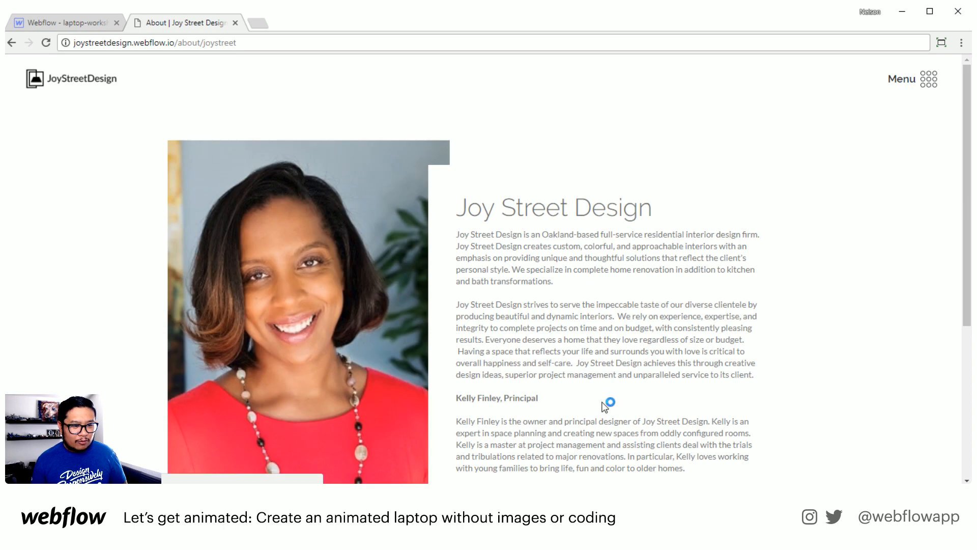
# Step: Read through the About page's biography and highlight its closing words from "Joy Street Design" to the end of the paragraph
pyautogui.scroll(-2, 604, 406)
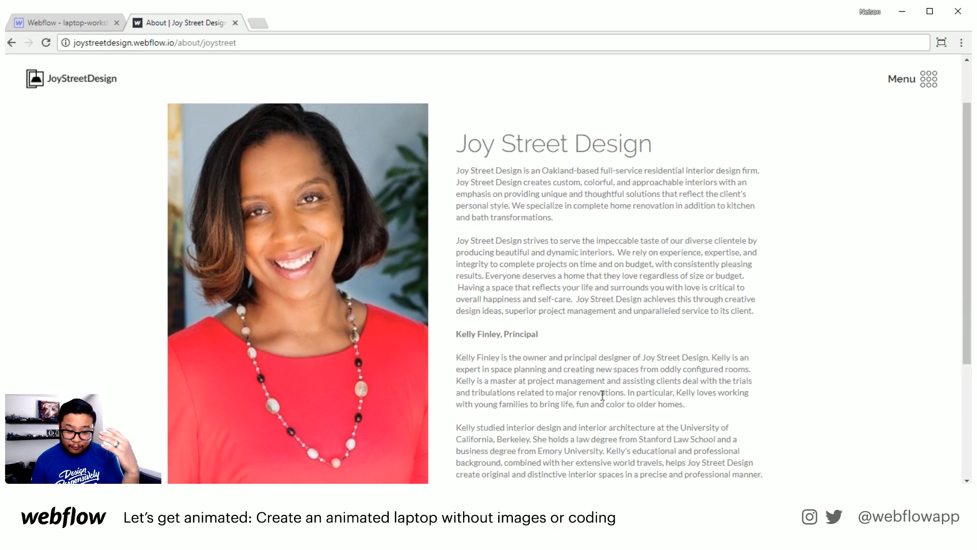
pyautogui.scroll(-4, 600, 393)
pyautogui.scroll(2, 601, 393)
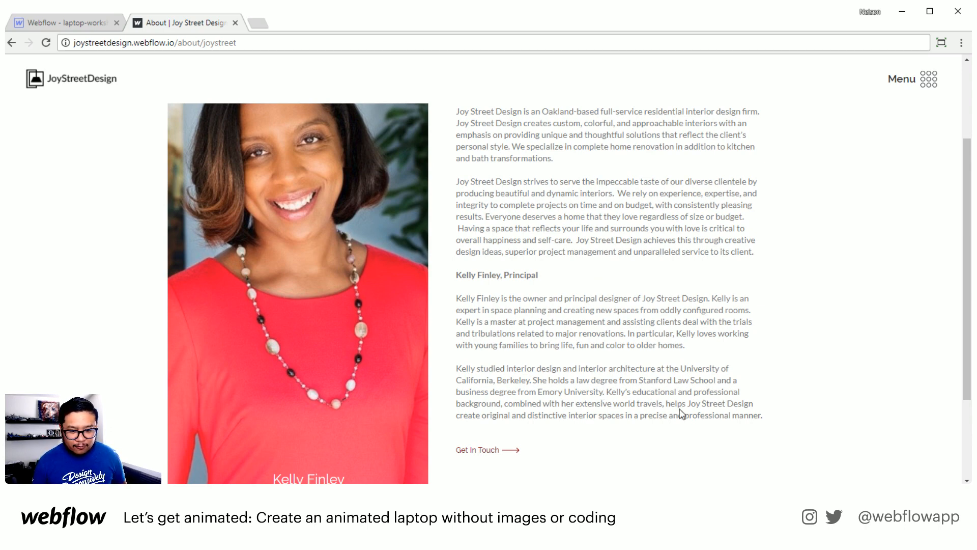
pyautogui.moveTo(687, 403); pyautogui.dragTo(783, 413)
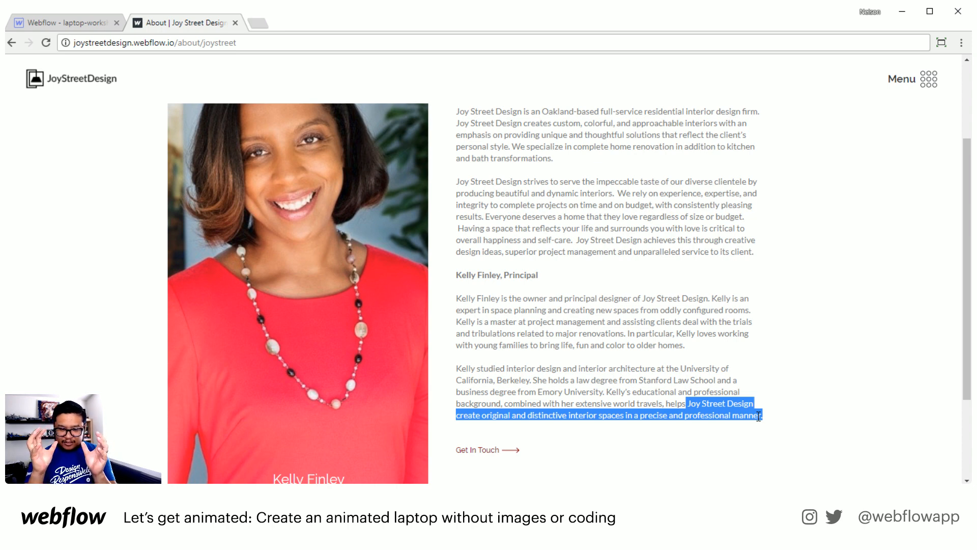
# Step: Return to the Joy Street Design home page and open the Portfolio page from the site's full-screen menu
pyautogui.click(59, 84)
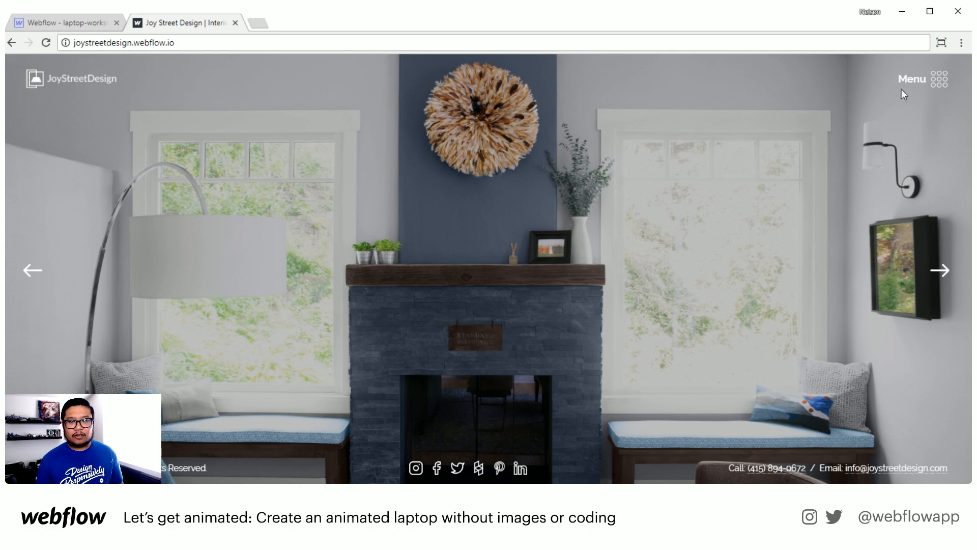
pyautogui.click(939, 81)
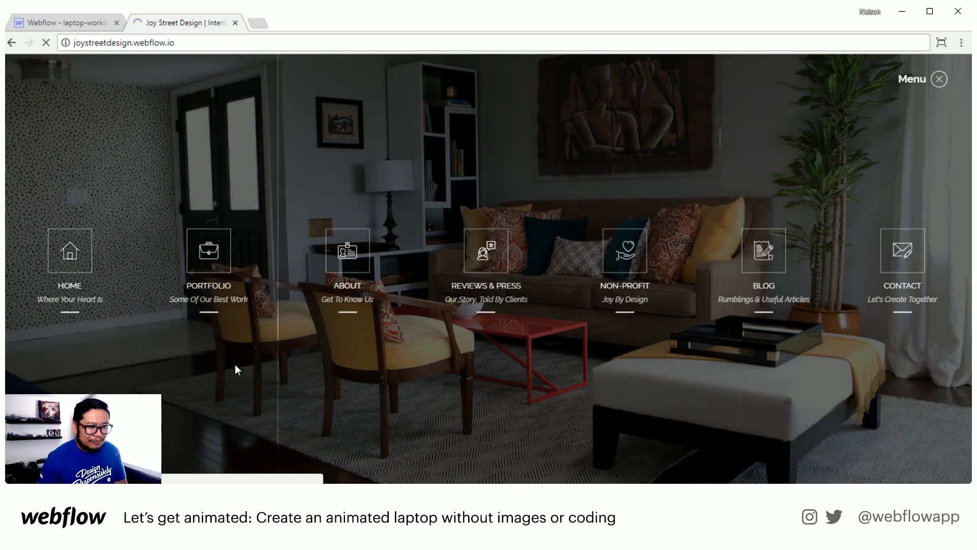
pyautogui.click(236, 369)
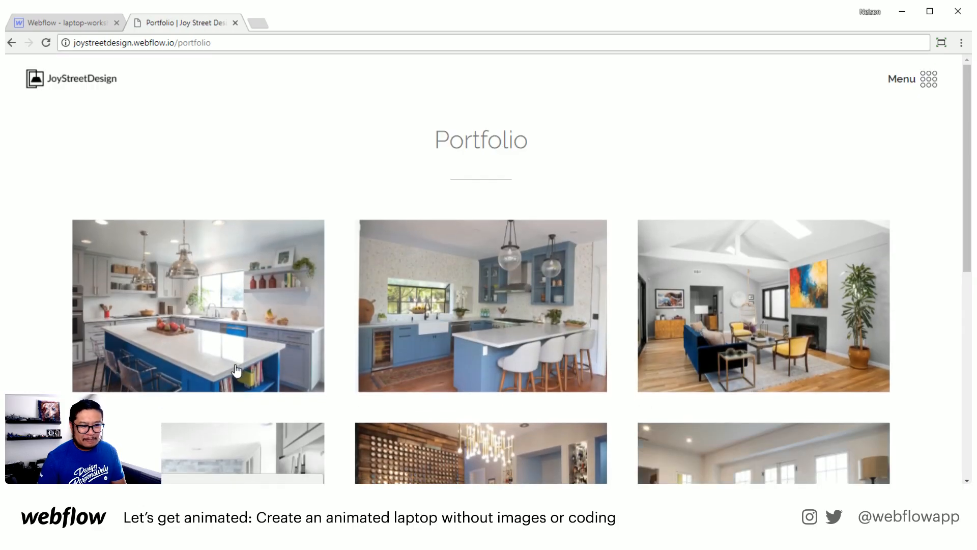
# Step: Look over the Portfolio page's project grid and open the Blog page from the site's full-screen menu
pyautogui.scroll(-5, 850, 323)
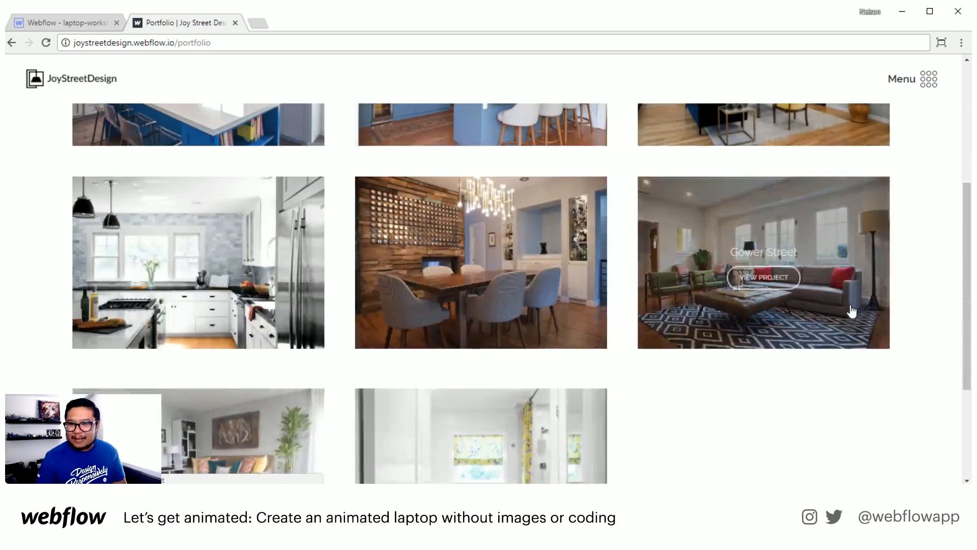
pyautogui.scroll(5, 851, 312)
pyautogui.scroll(-6, 826, 327)
pyautogui.scroll(-3, 827, 327)
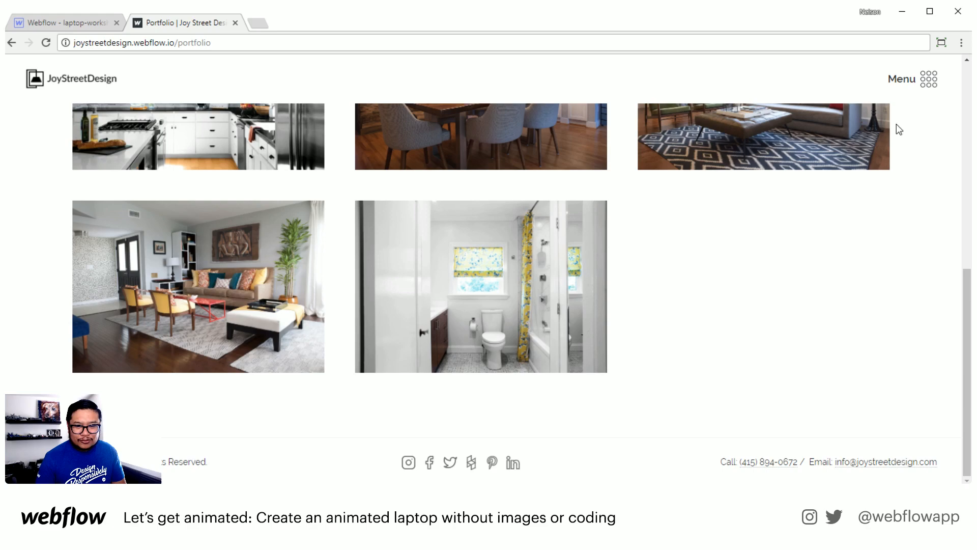
pyautogui.click(925, 89)
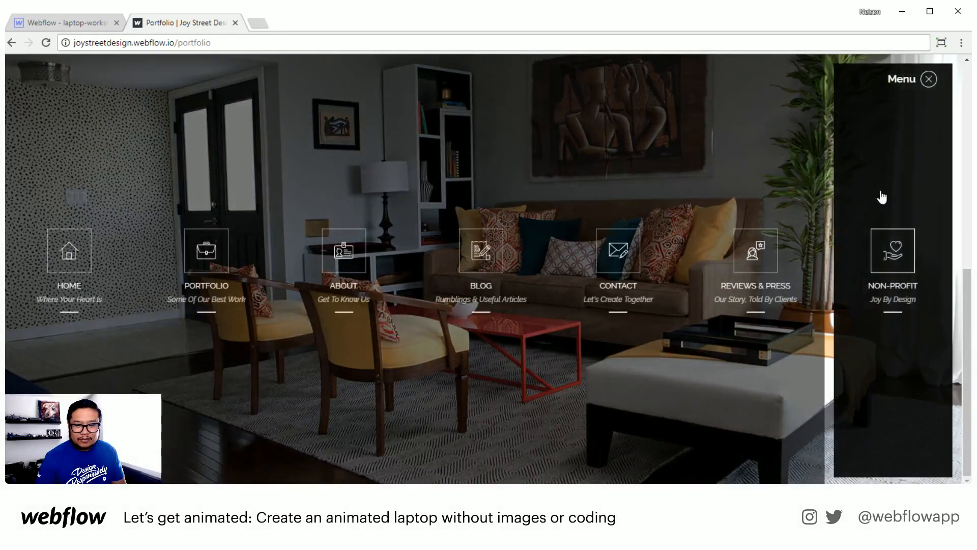
pyautogui.click(483, 259)
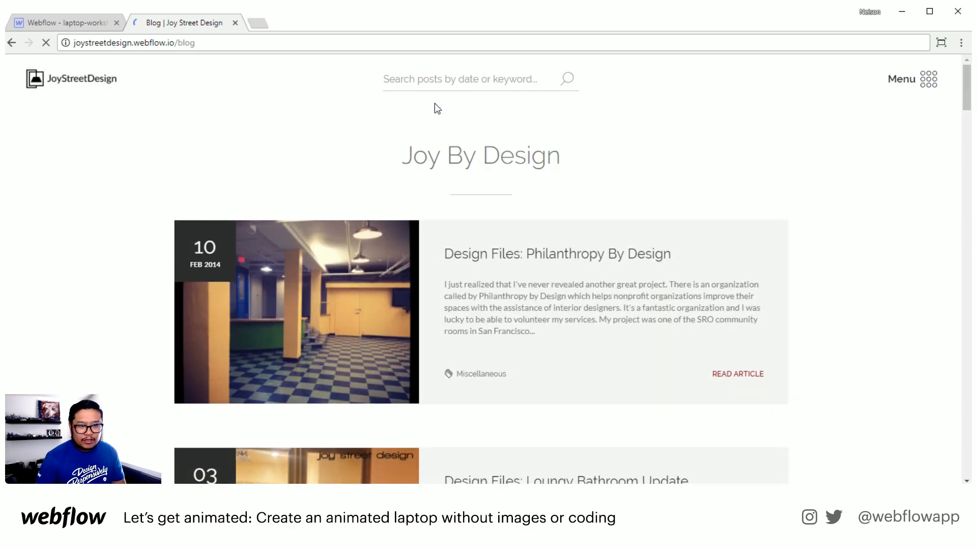
# Step: Search the blog posts for "design" and submit the query to the site's Search results page
pyautogui.click(455, 79)
pyautogui.write('design')
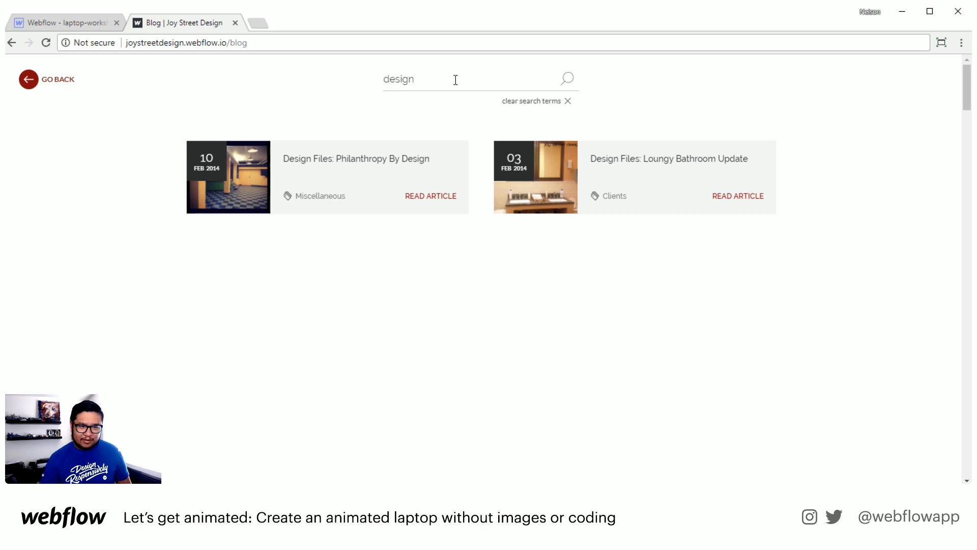
pyautogui.click(567, 80)
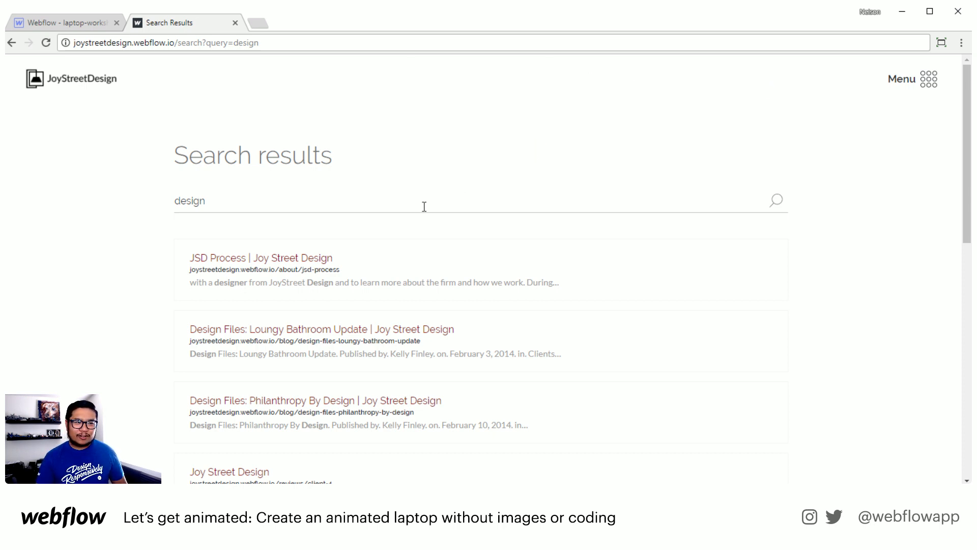
# Step: Return to the Blog page and clear the search term "design" to list all posts
pyautogui.click(12, 45)
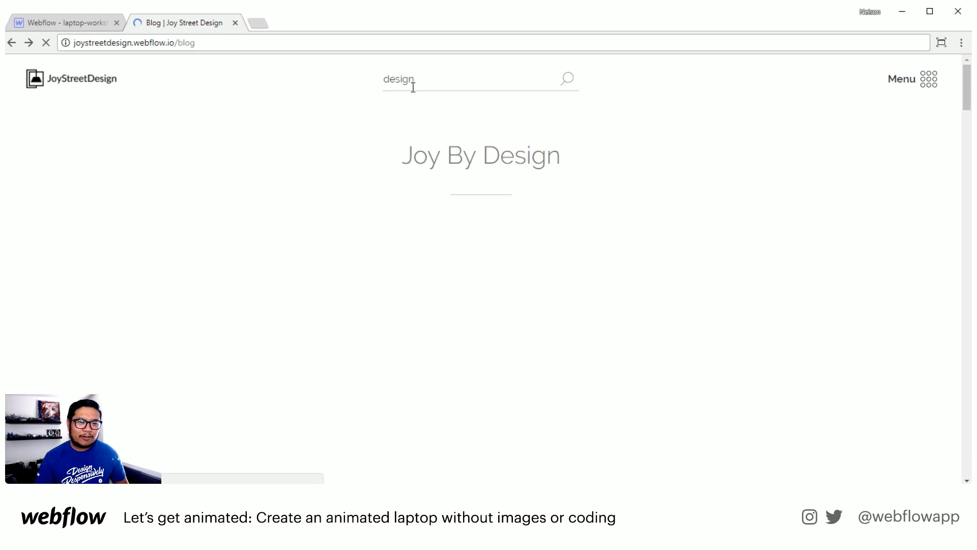
pyautogui.doubleClick(421, 80)
pyautogui.moveTo(420, 79); pyautogui.dragTo(396, 78)
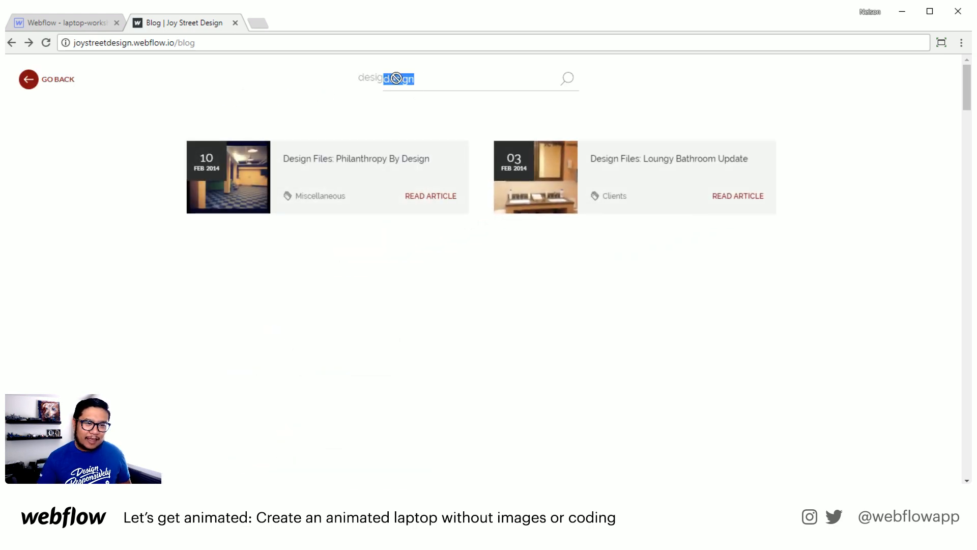
pyautogui.press('BackSpace')
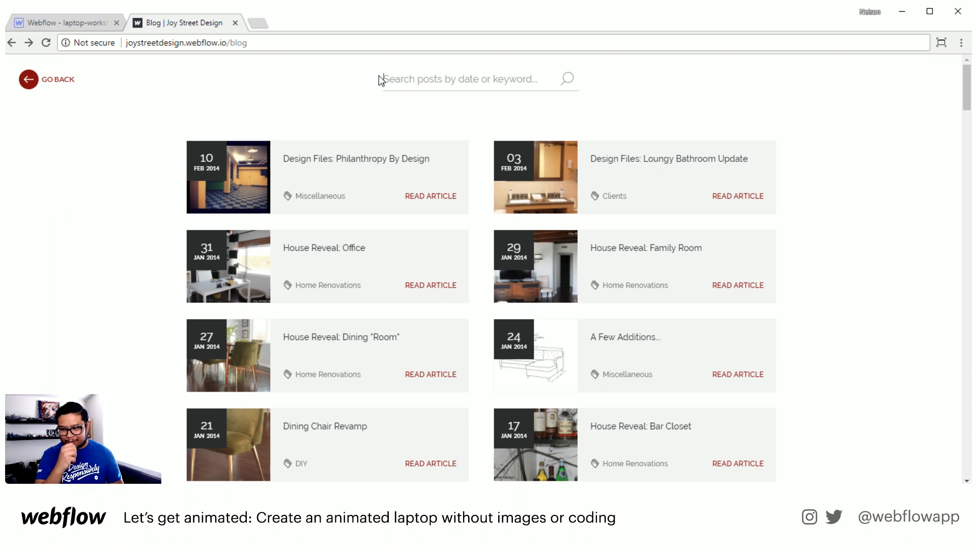
# Step: Submit the blog search for "design" again and look through the full list on the Search results page
pyautogui.write('design')
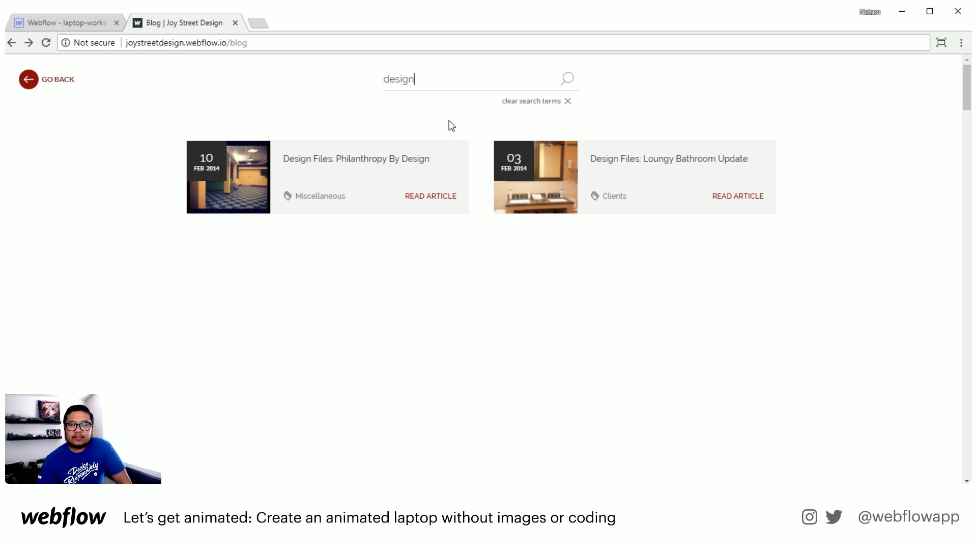
pyautogui.click(567, 81)
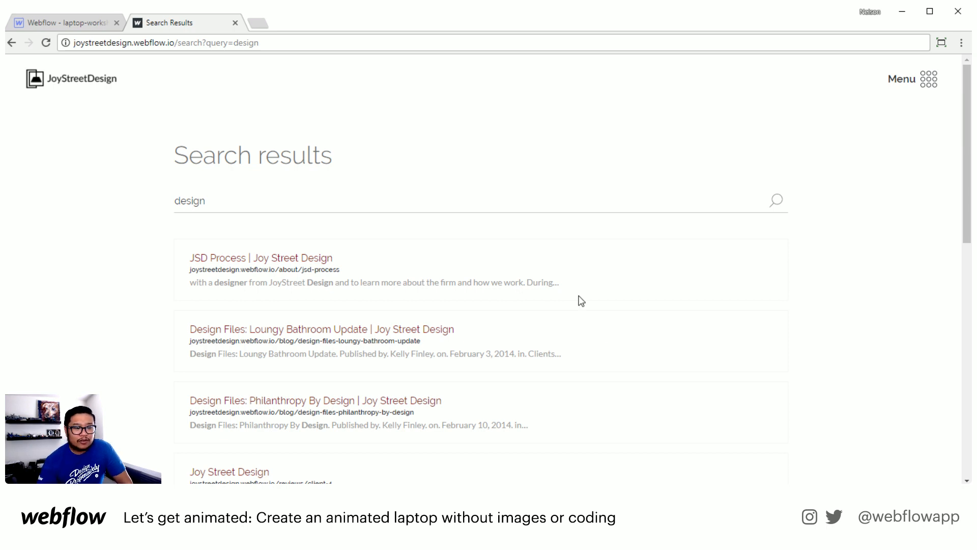
pyautogui.scroll(-2, 639, 327)
pyautogui.scroll(-9, 640, 326)
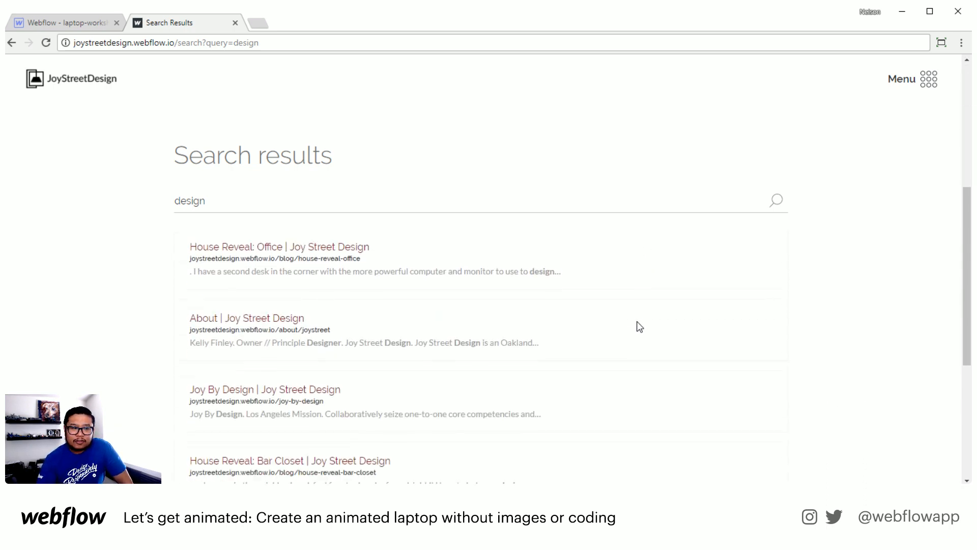
pyautogui.scroll(11, 637, 321)
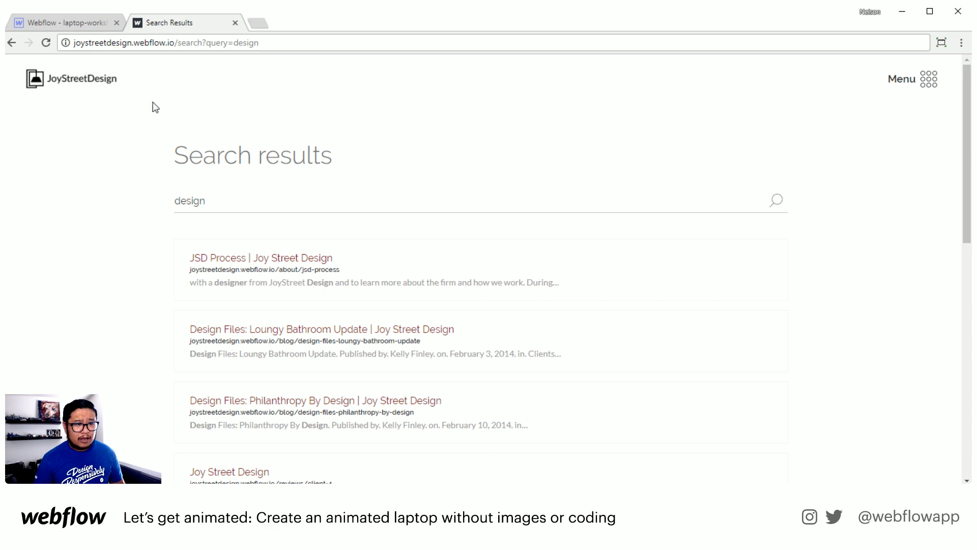
# Step: Go back to the Blog page and empty its post search field, submitting it without a term
pyautogui.click(13, 42)
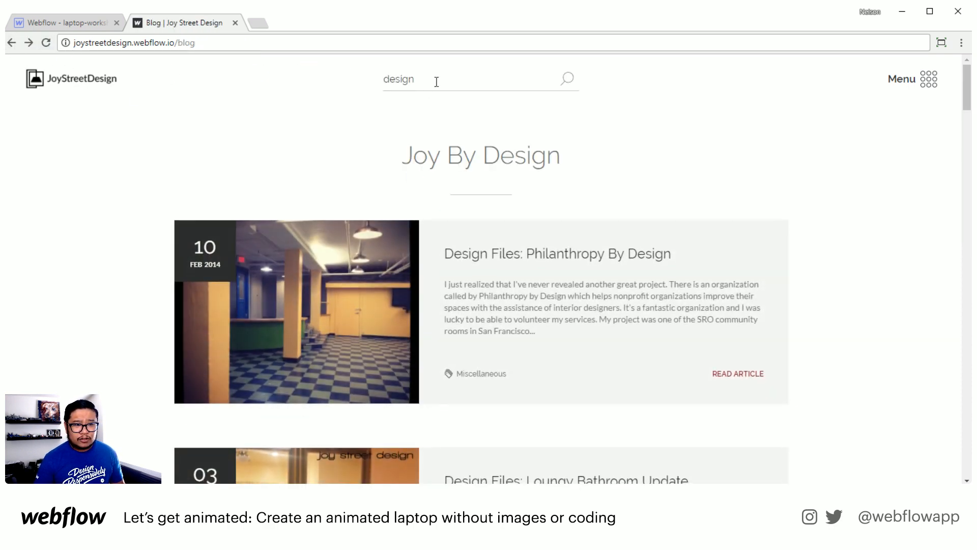
pyautogui.click(415, 80)
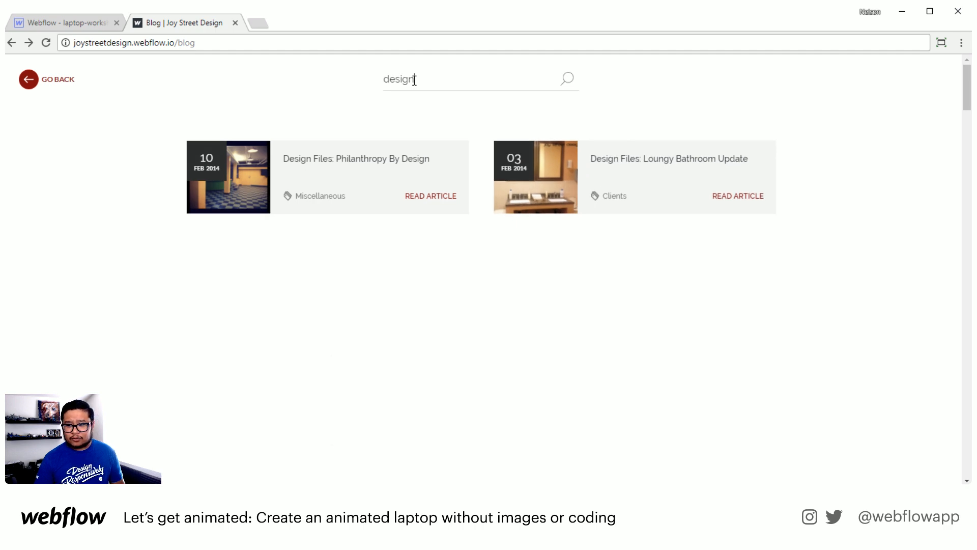
pyautogui.click(433, 81)
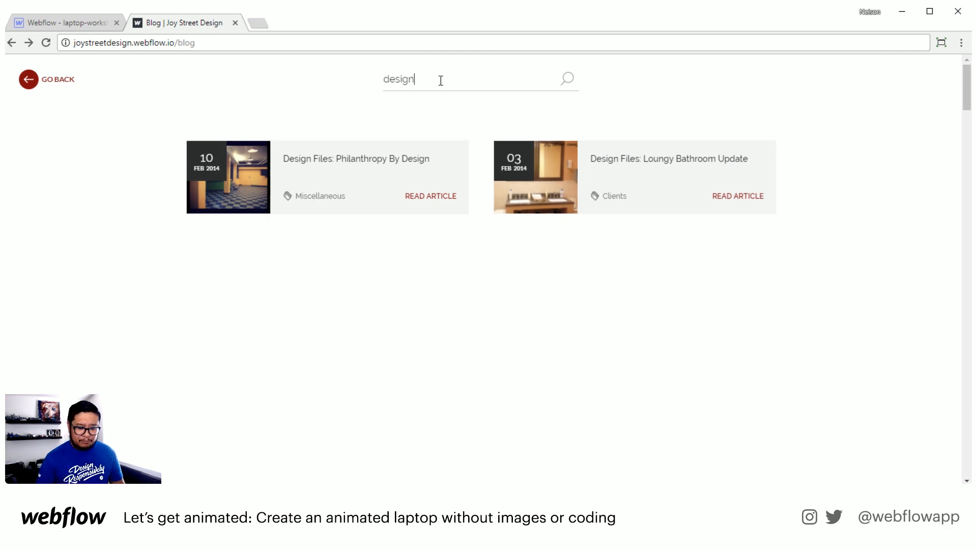
pyautogui.press('BackSpace')
pyautogui.press('BackSpace')
pyautogui.press('BackSpace')
pyautogui.press('BackSpace')
pyautogui.press('BackSpace')
pyautogui.press('BackSpace')
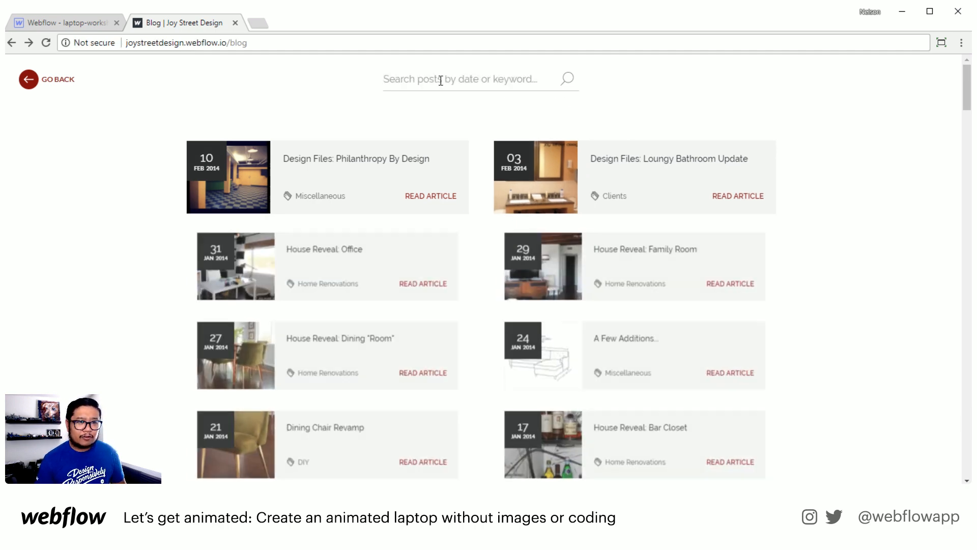
pyautogui.press('Return')
# Step: Examine how the blog's search view scrolls through the complete post list relative to the page behind it
pyautogui.scroll(-8, 145, 255)
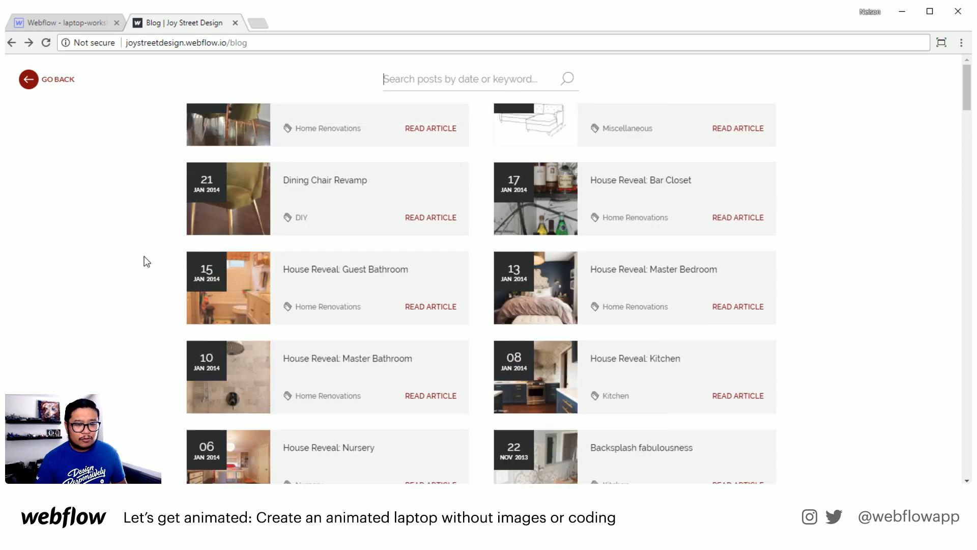
pyautogui.scroll(8, 145, 249)
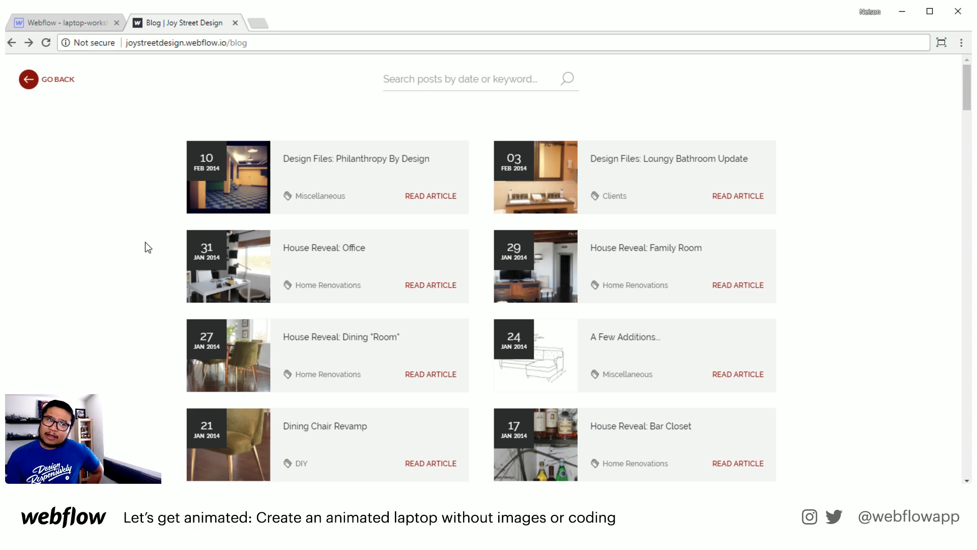
pyautogui.scroll(-8, 145, 243)
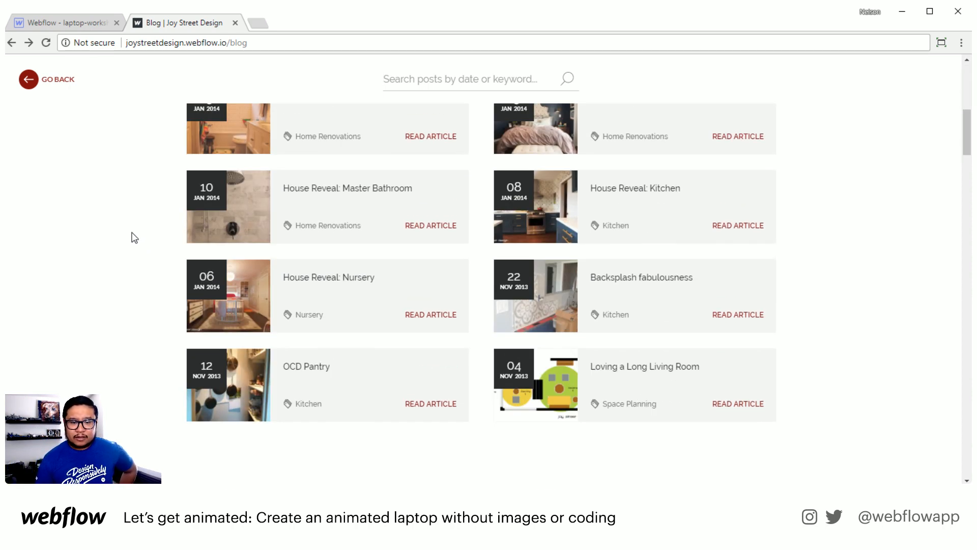
pyautogui.scroll(8, 134, 236)
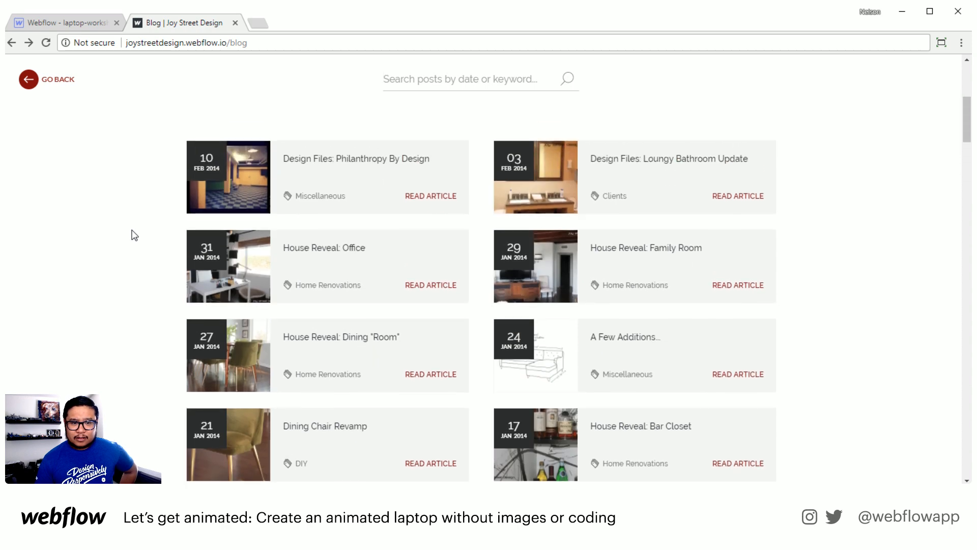
pyautogui.moveTo(963, 110); pyautogui.dragTo(970, 395)
pyautogui.scroll(-9, 962, 418)
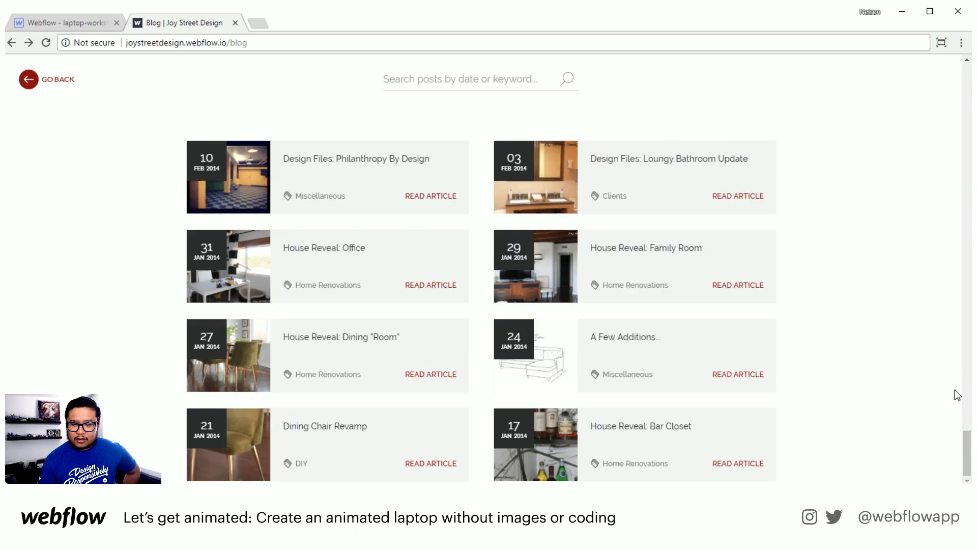
pyautogui.scroll(20, 955, 391)
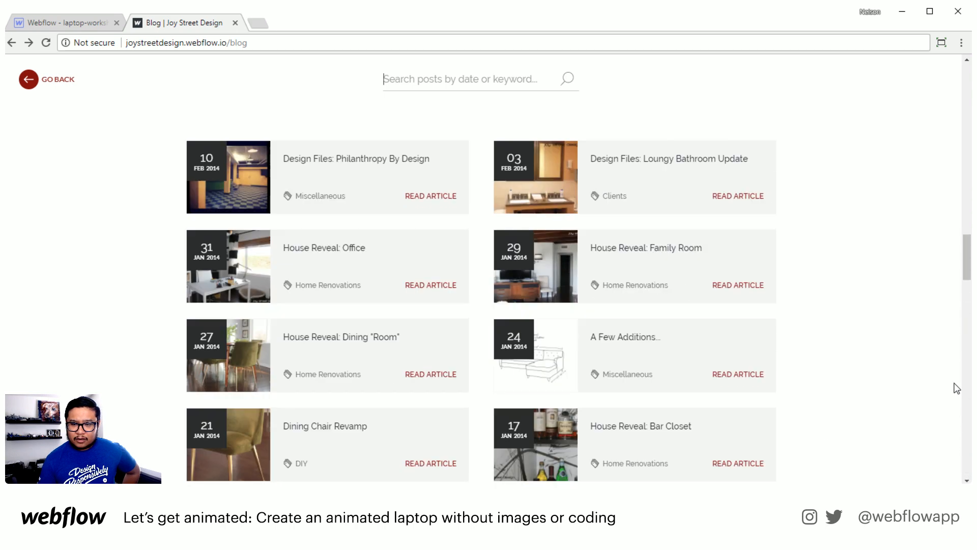
pyautogui.scroll(-20, 957, 378)
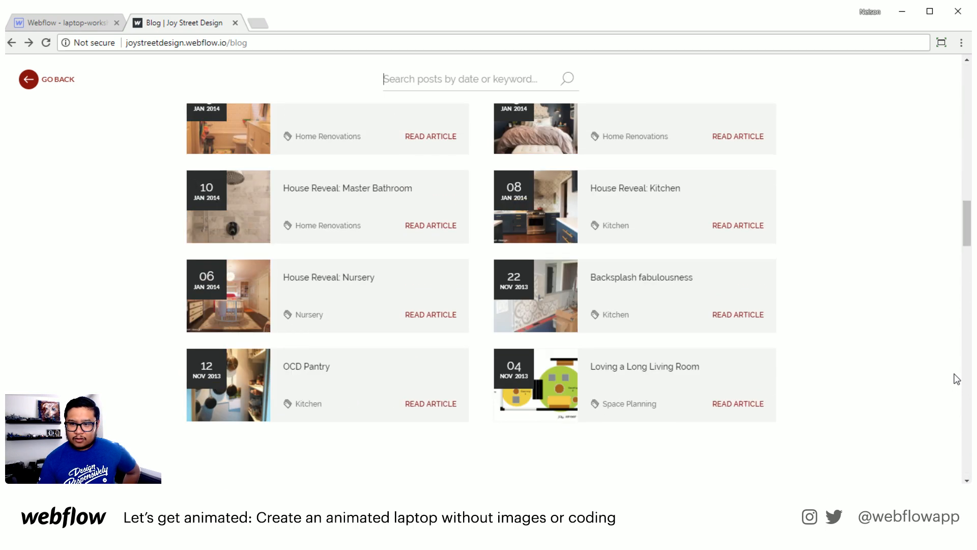
pyautogui.scroll(20, 957, 378)
pyautogui.scroll(20, 954, 372)
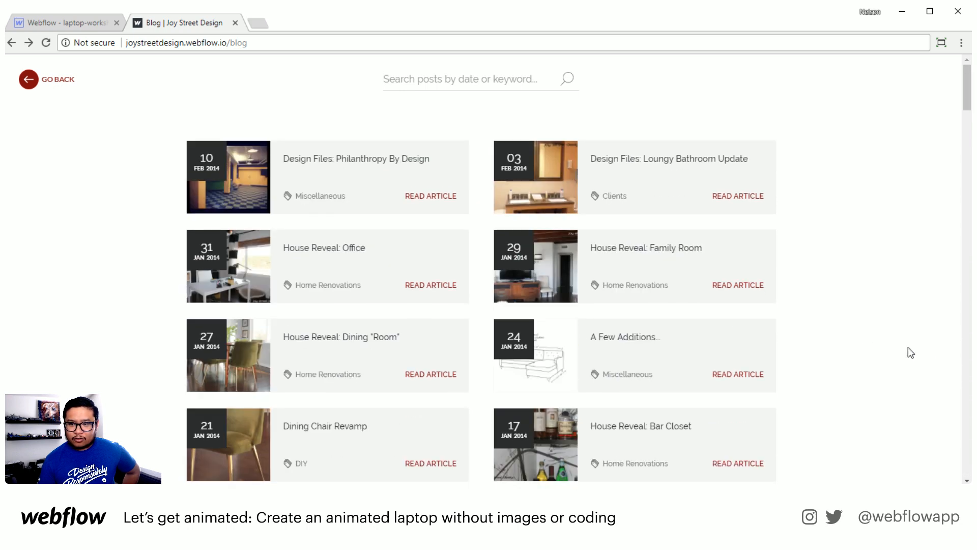
pyautogui.scroll(-15, 867, 331)
pyautogui.scroll(15, 866, 331)
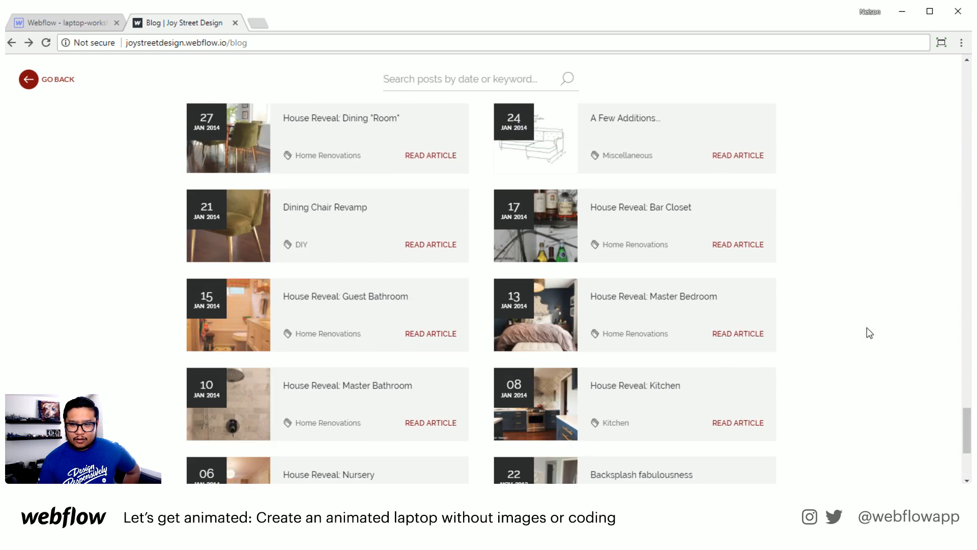
pyautogui.scroll(15, 962, 99)
pyautogui.scroll(-10, 858, 286)
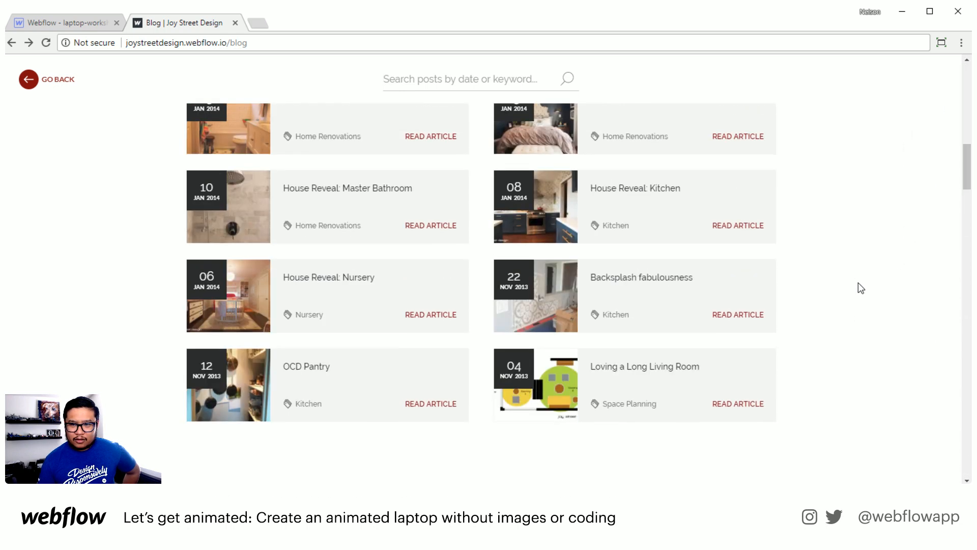
pyautogui.scroll(10, 858, 285)
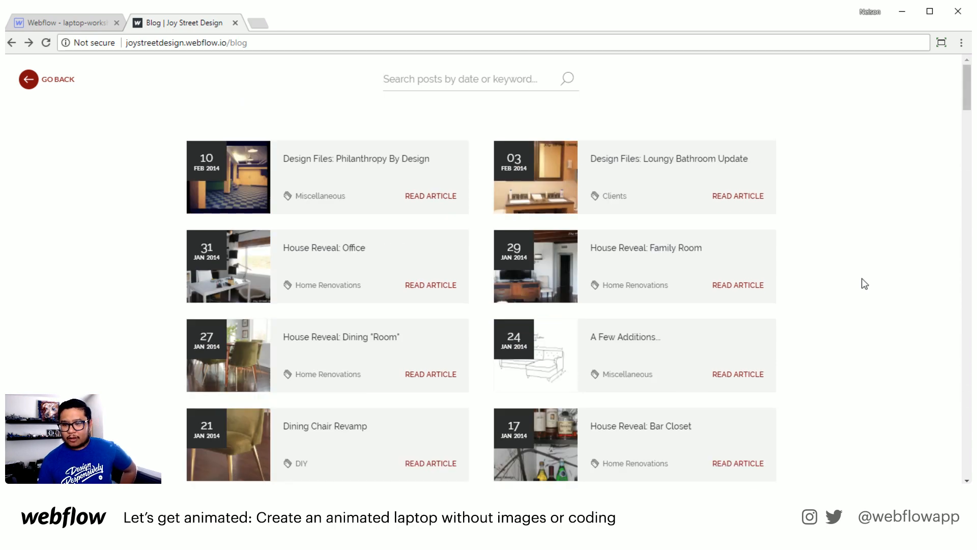
# Step: Leave the blog's search view and open the Reviews & Press page from the site's full-screen menu
pyautogui.click(49, 79)
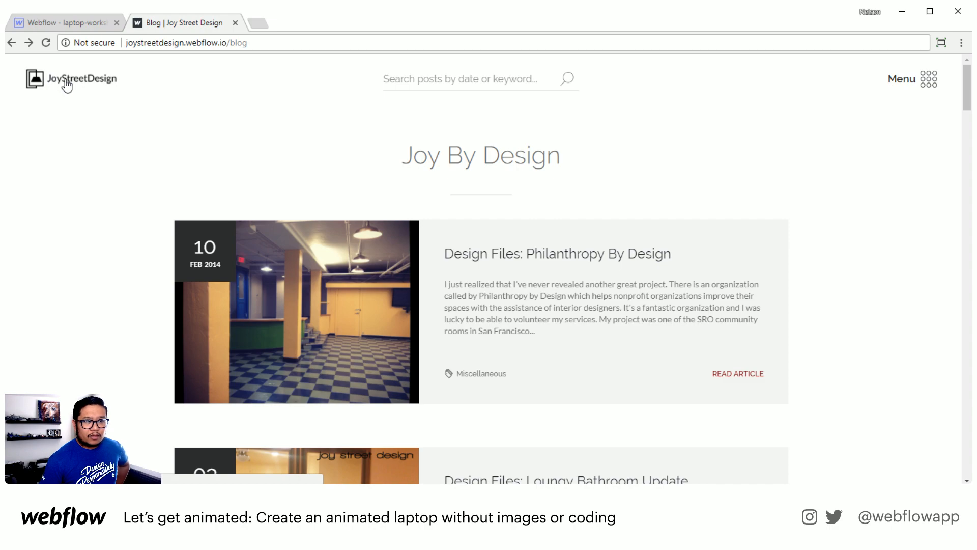
pyautogui.click(926, 80)
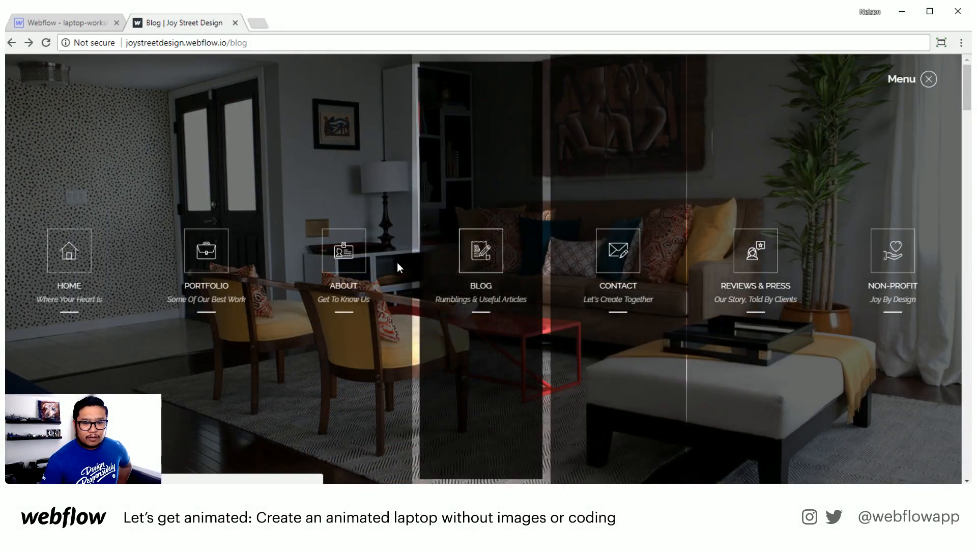
pyautogui.moveTo(358, 274)
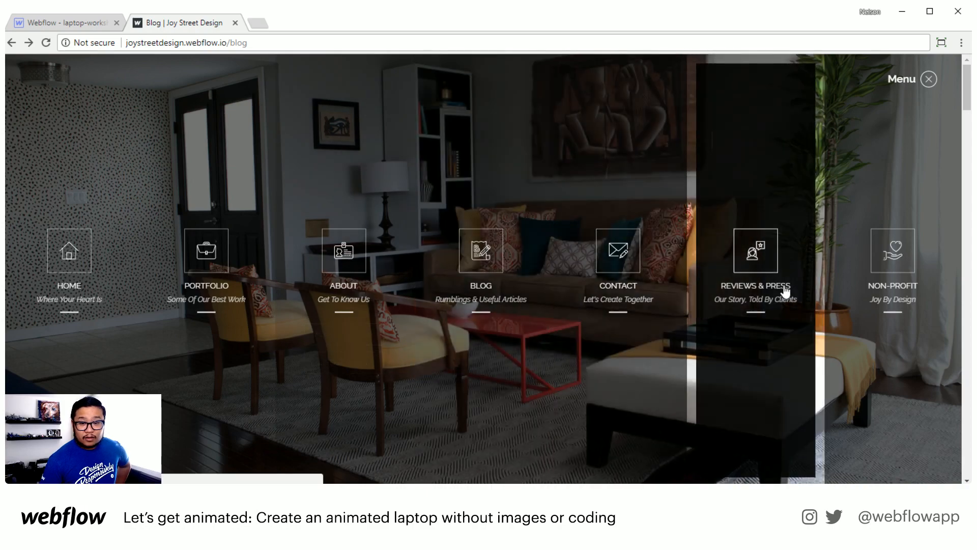
pyautogui.click(785, 289)
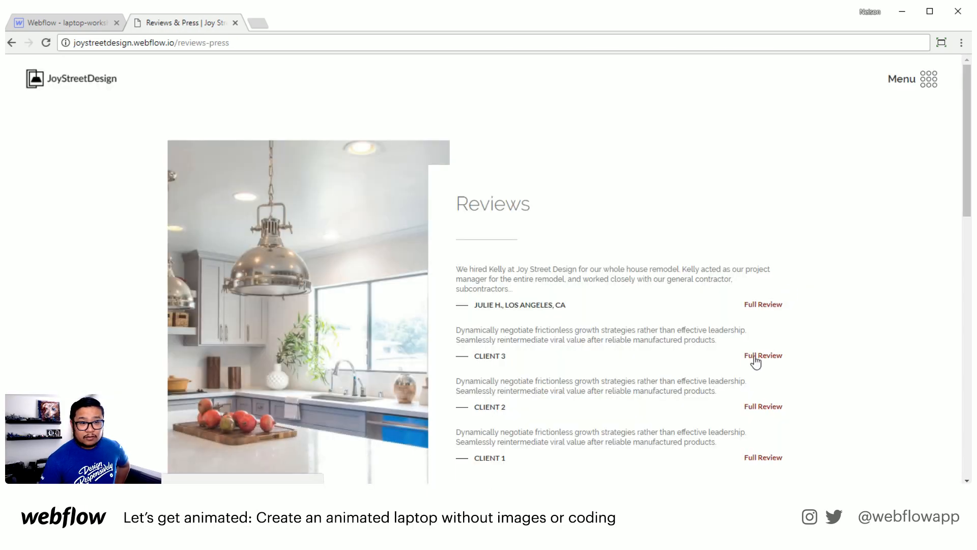
# Step: Look over the Reviews and Press sections of the Reviews & Press page and return to its beginning
pyautogui.scroll(-2, 751, 364)
pyautogui.scroll(-10, 751, 365)
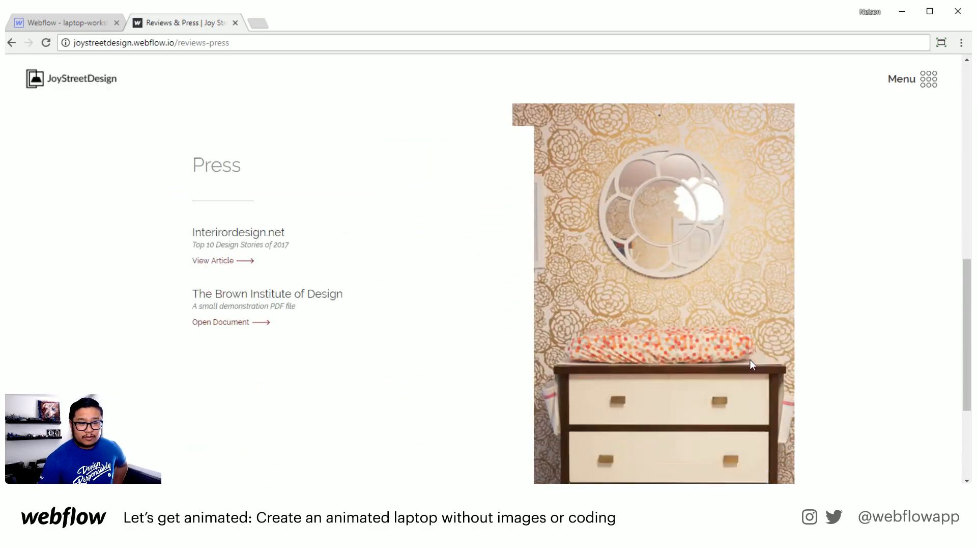
pyautogui.scroll(12, 752, 364)
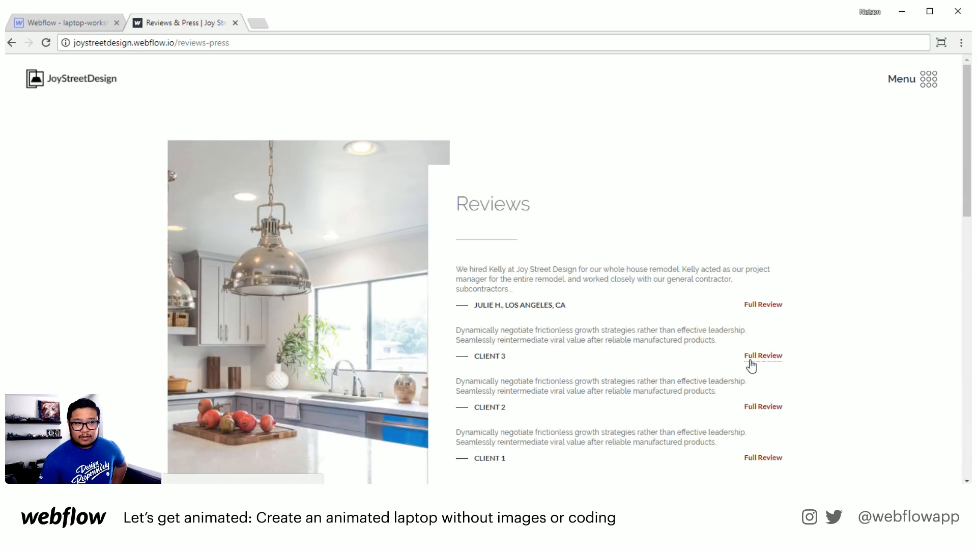